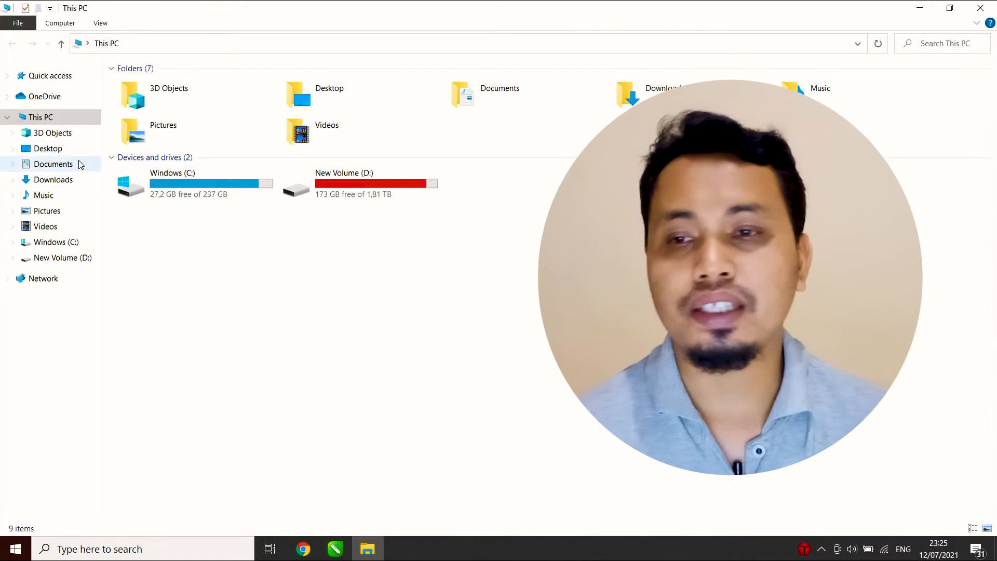
- Open the Downloads folder containing the building and student photos
{"action": "left_click", "coordinate": [50, 169]}
{"action": "left_click", "coordinate": [54, 180]}
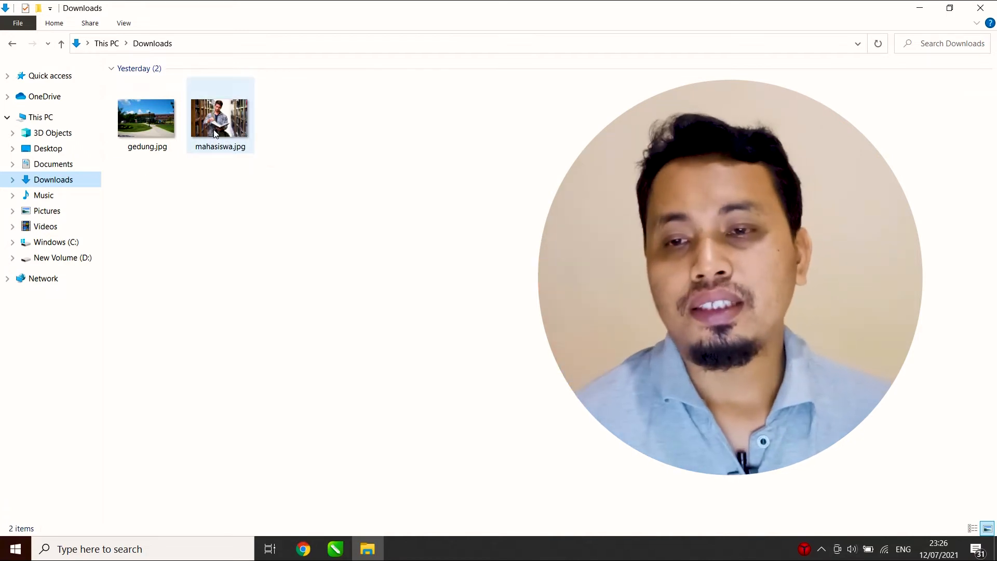
{"action": "mouse_move", "coordinate": [157, 125]}
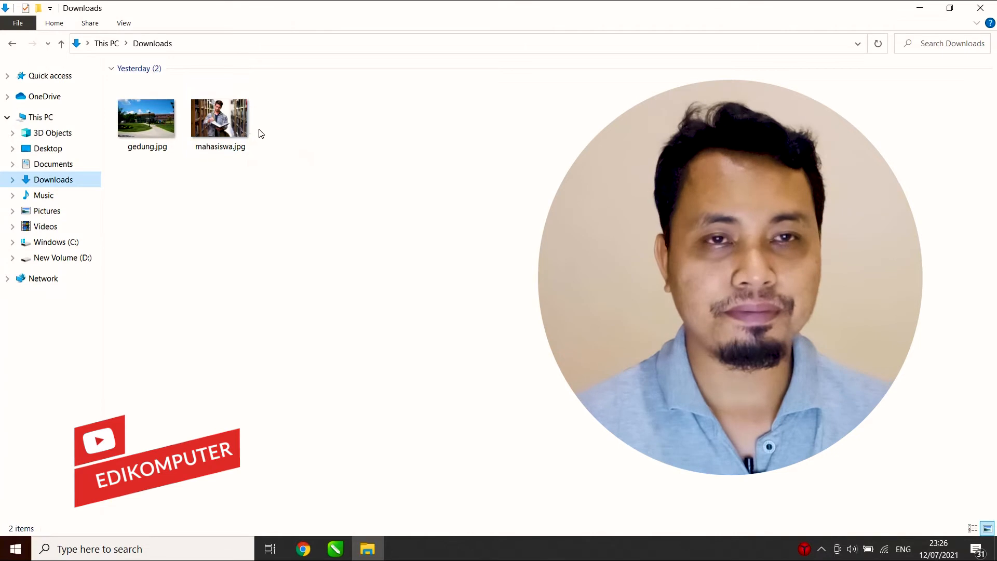
- Switch to CorelDRAW and create a new one-page A4 portrait document in CMYK, millimetres and 300 dpi
{"action": "left_click", "coordinate": [336, 549]}
{"action": "left_click", "coordinate": [501, 248]}
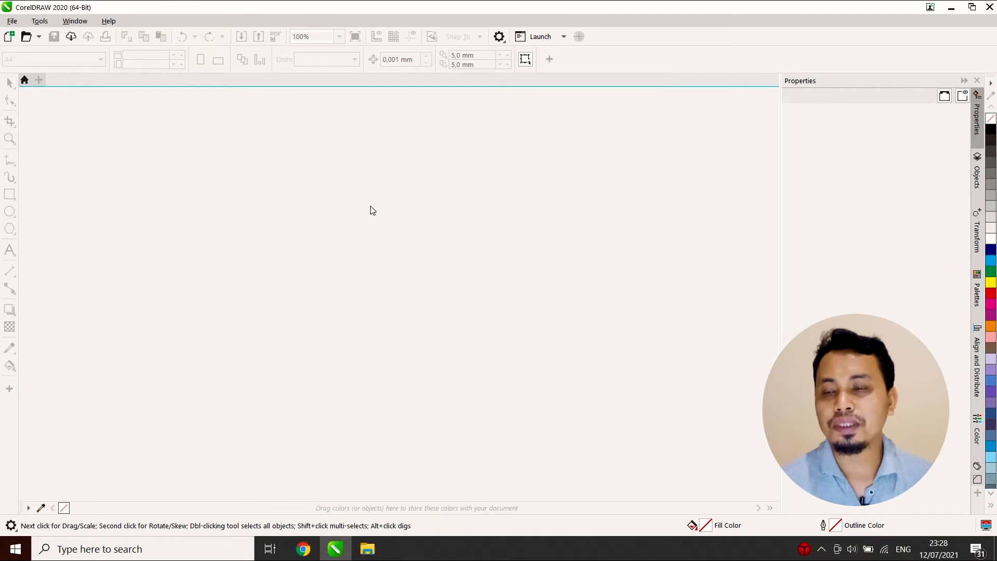
{"action": "left_click", "coordinate": [18, 19]}
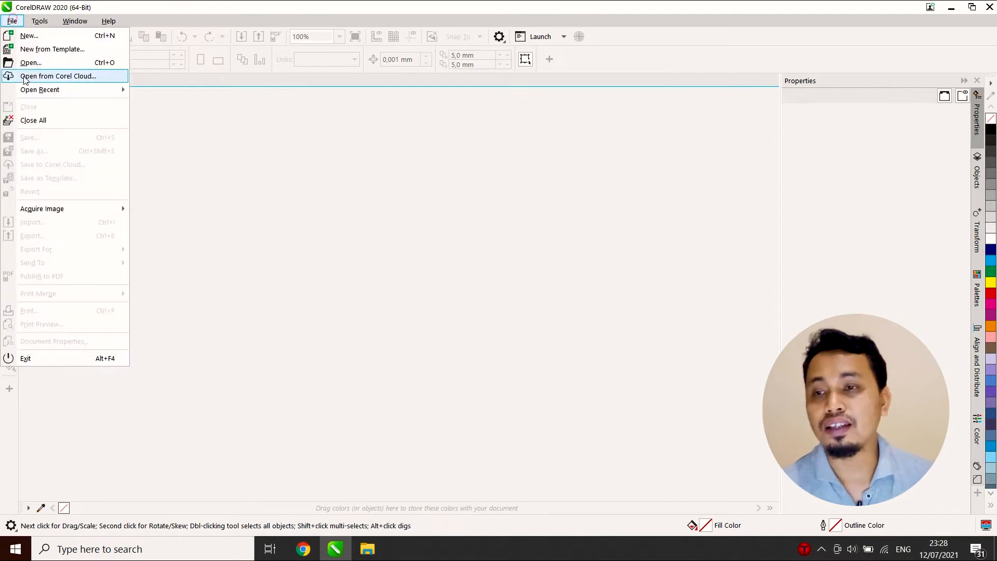
{"action": "left_click", "coordinate": [32, 37]}
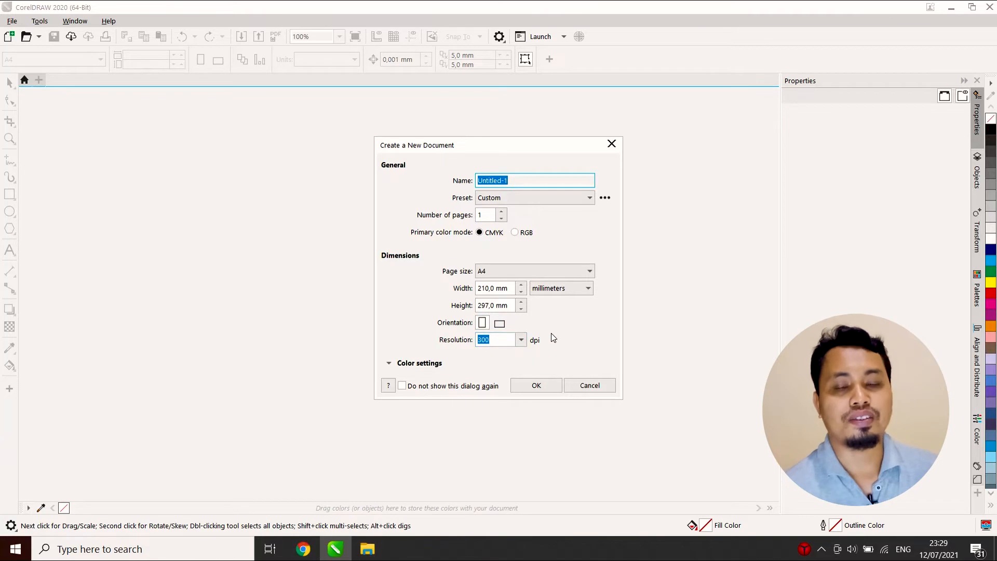
{"action": "left_click", "coordinate": [525, 386]}
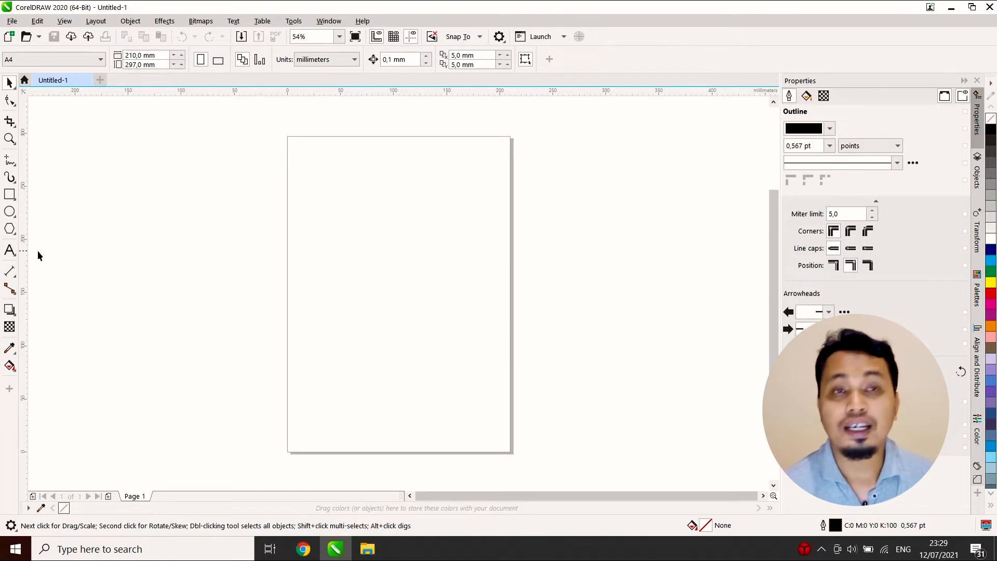
- Create a 210 × 297 mm page-frame rectangle that matches the A4 page, and leave it deselected
{"action": "double_click", "coordinate": [9, 194]}
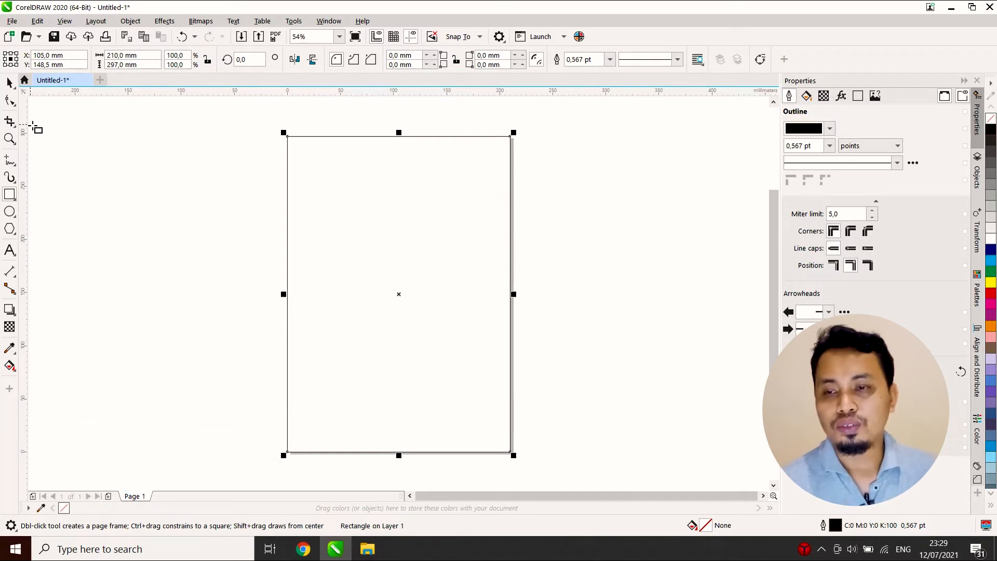
{"action": "left_click", "coordinate": [9, 82]}
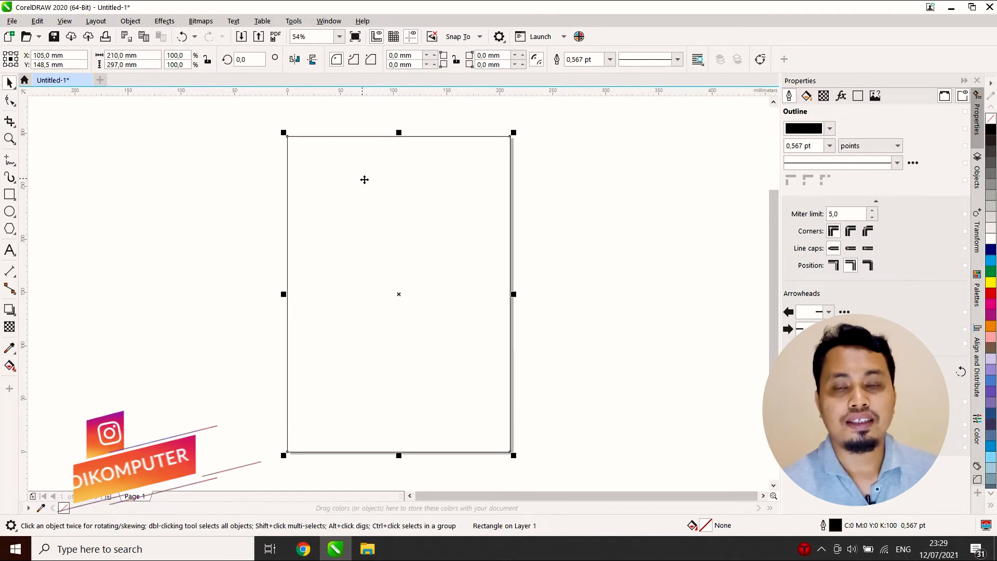
{"action": "left_click", "coordinate": [574, 285]}
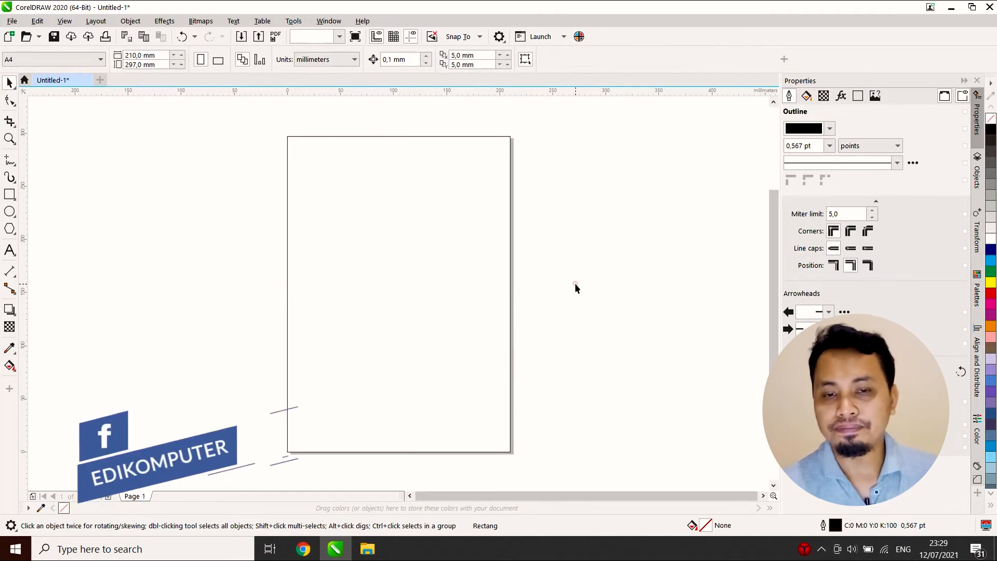
{"action": "left_click", "coordinate": [483, 240]}
{"action": "left_click", "coordinate": [657, 209]}
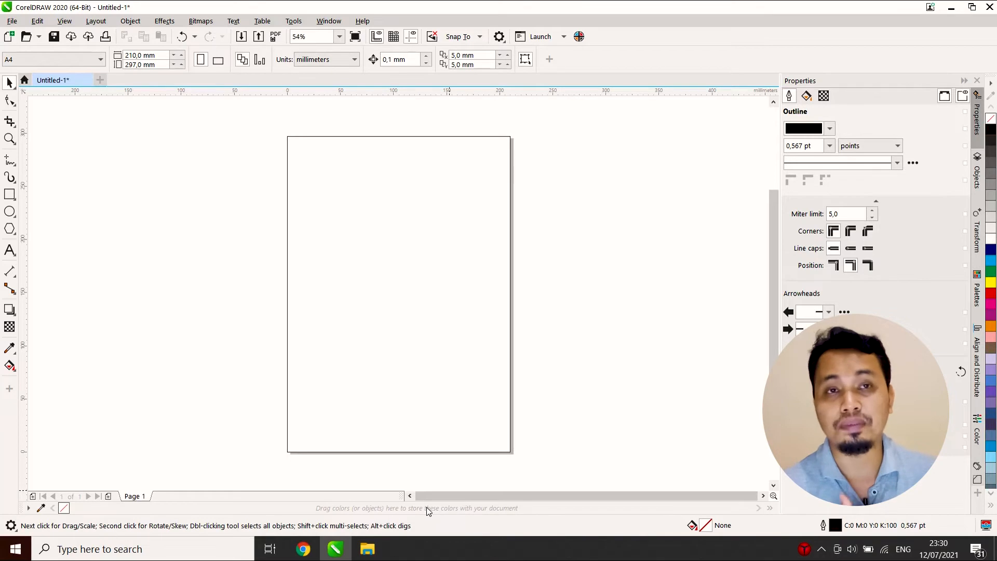
{"action": "left_click", "coordinate": [368, 549]}
{"action": "left_click_drag", "start_coordinate": [309, 266], "coordinate": [152, 102]}
{"action": "key", "text": "alt+Tab"}
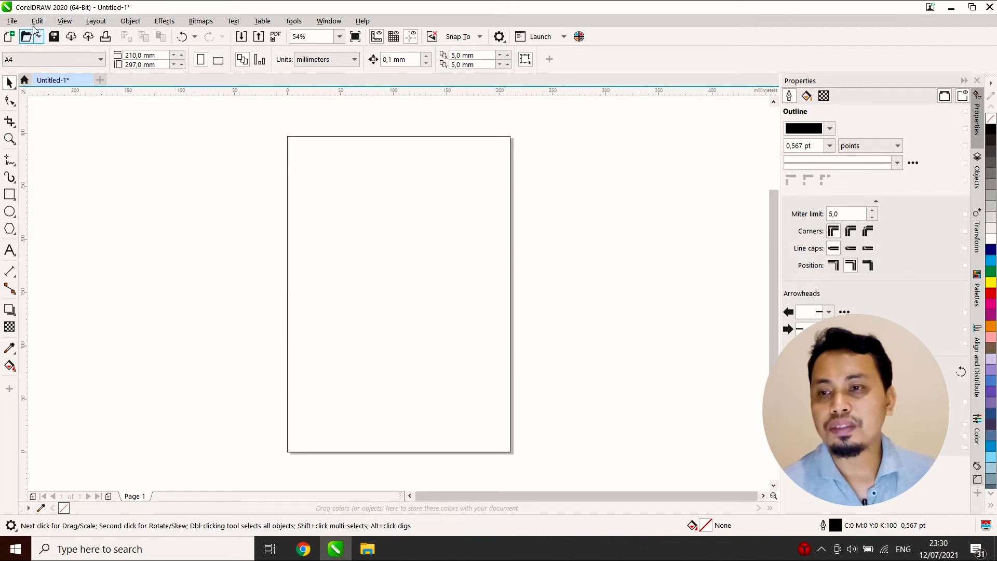
{"action": "left_click", "coordinate": [12, 21]}
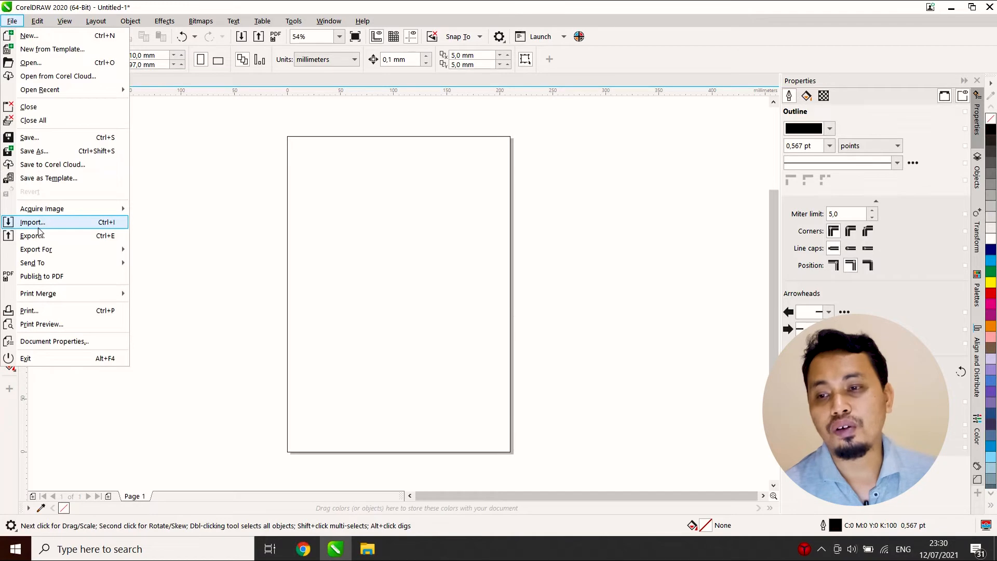
{"action": "mouse_move", "coordinate": [37, 249]}
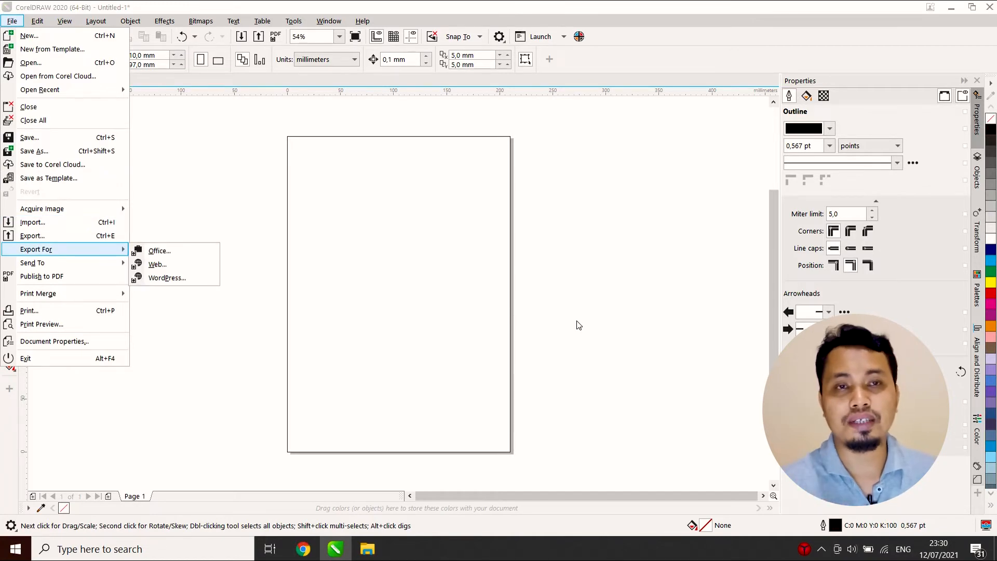
{"action": "left_click", "coordinate": [585, 290]}
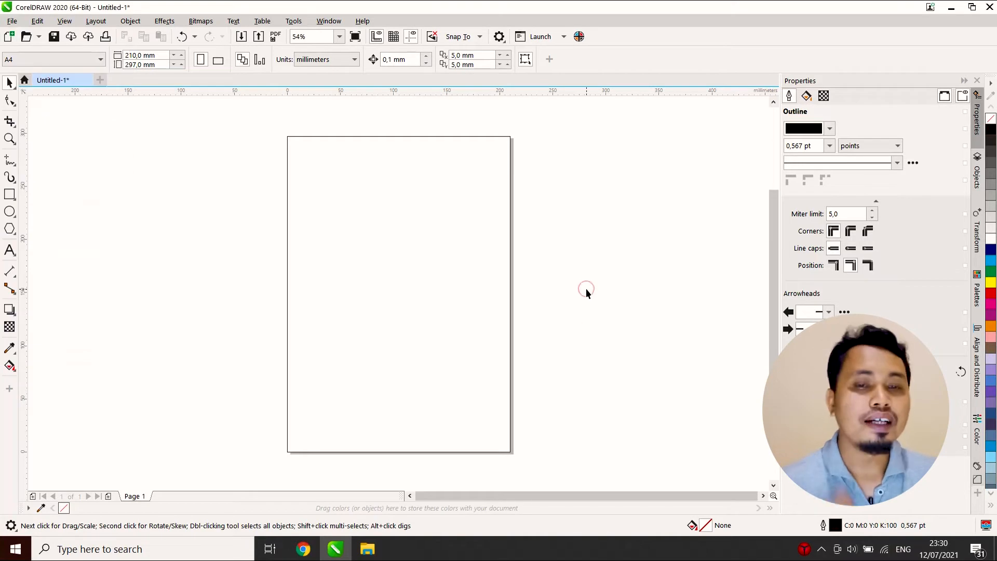
- Bring gedung.jpg and mahasiswa.jpg from the Downloads folder into the CorelDRAW document
{"action": "left_click", "coordinate": [369, 548]}
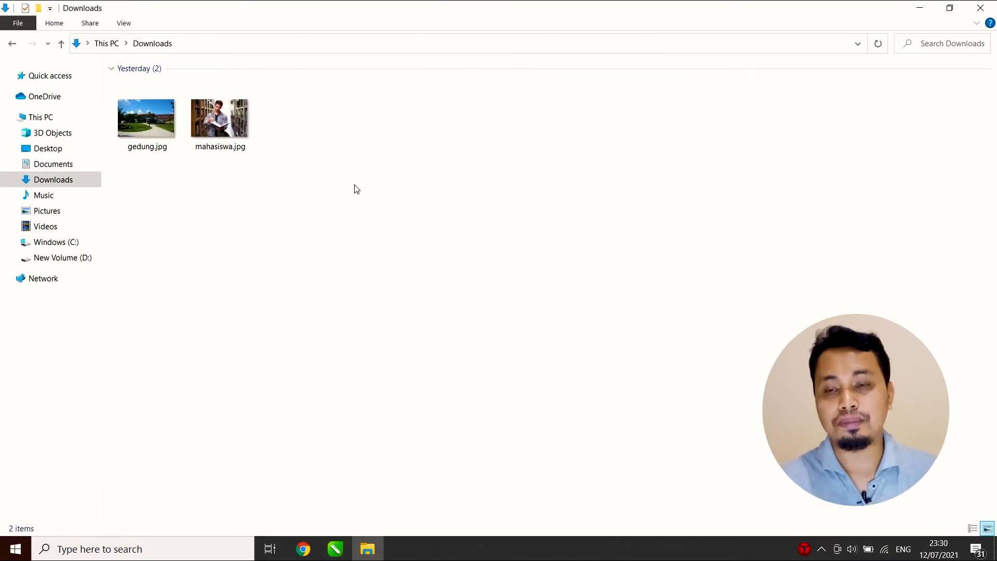
{"action": "left_click_drag", "start_coordinate": [379, 226], "coordinate": [139, 120]}
{"action": "left_click_drag", "start_coordinate": [226, 119], "coordinate": [547, 187]}
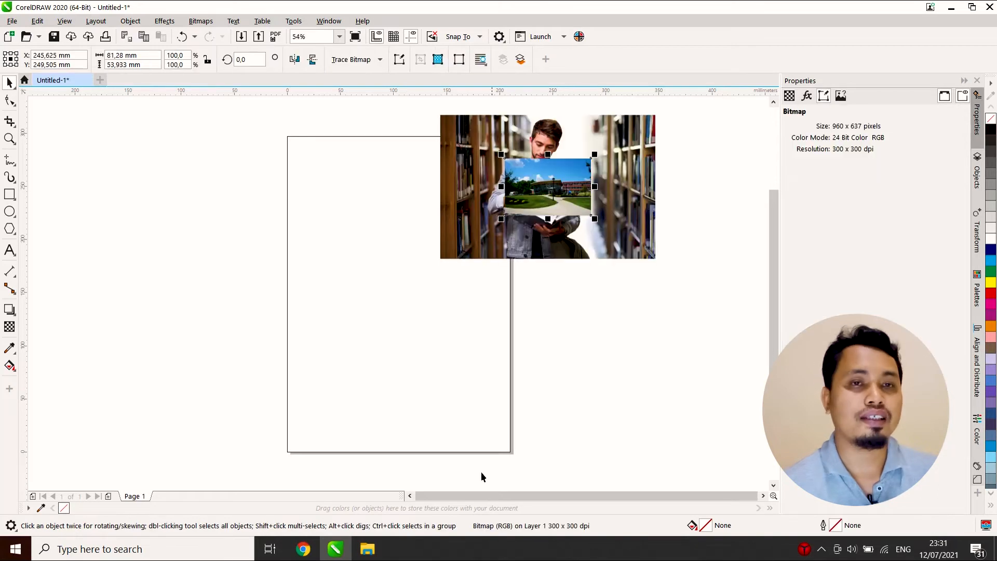
- Move the building photo and the student photo off the page, placing them one above the other beside its left edge
{"action": "left_click", "coordinate": [367, 549]}
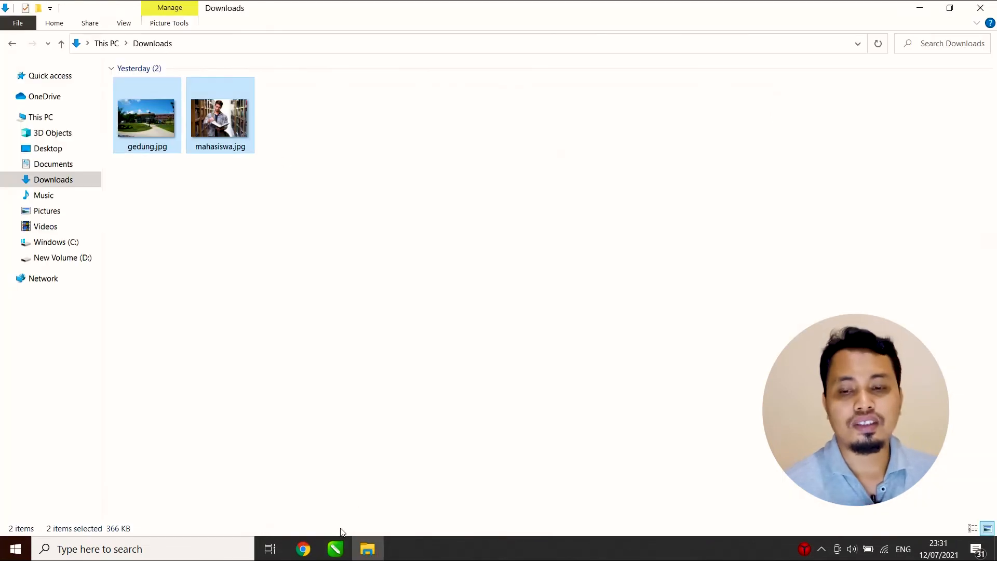
{"action": "left_click", "coordinate": [337, 548]}
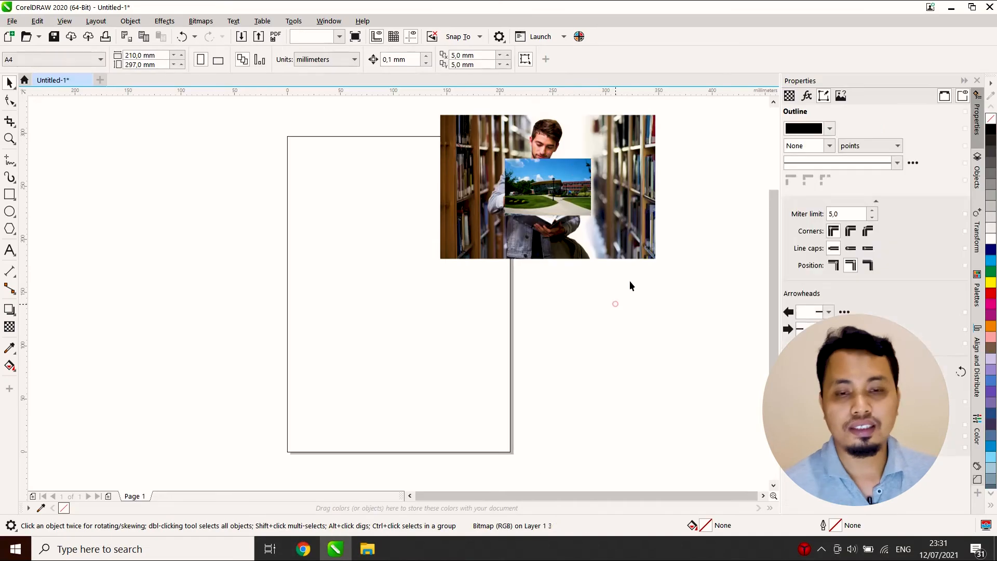
{"action": "left_click_drag", "start_coordinate": [577, 187], "coordinate": [195, 180]}
{"action": "left_click_drag", "start_coordinate": [513, 208], "coordinate": [184, 332]}
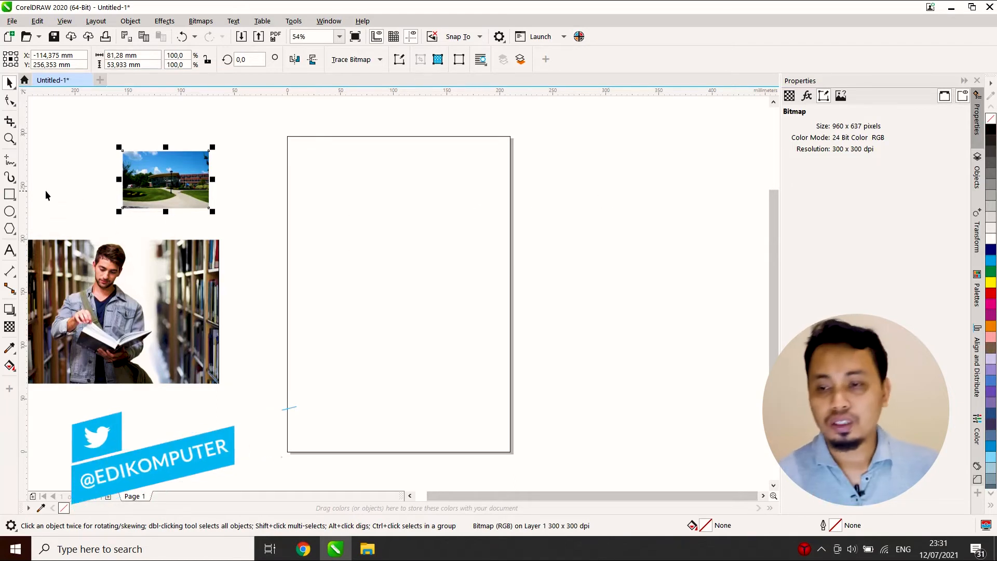
- Draw a rectangle about 361 × 142 mm across the page's right edge and round its corners fully, to about 71 mm
{"action": "left_click", "coordinate": [10, 193]}
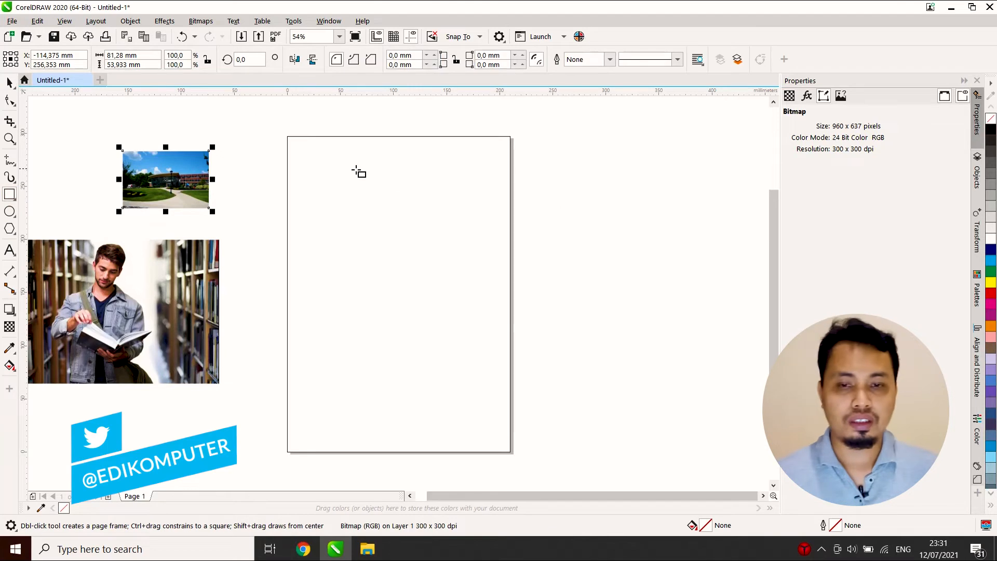
{"action": "left_click_drag", "start_coordinate": [352, 166], "coordinate": [735, 317]}
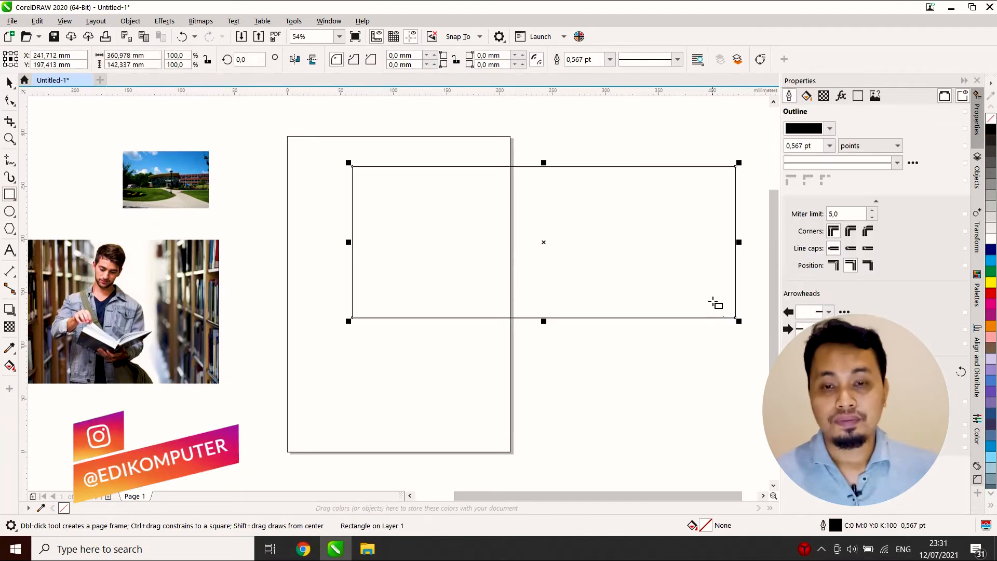
{"action": "left_click", "coordinate": [11, 100]}
{"action": "left_click_drag", "start_coordinate": [354, 175], "coordinate": [357, 251]}
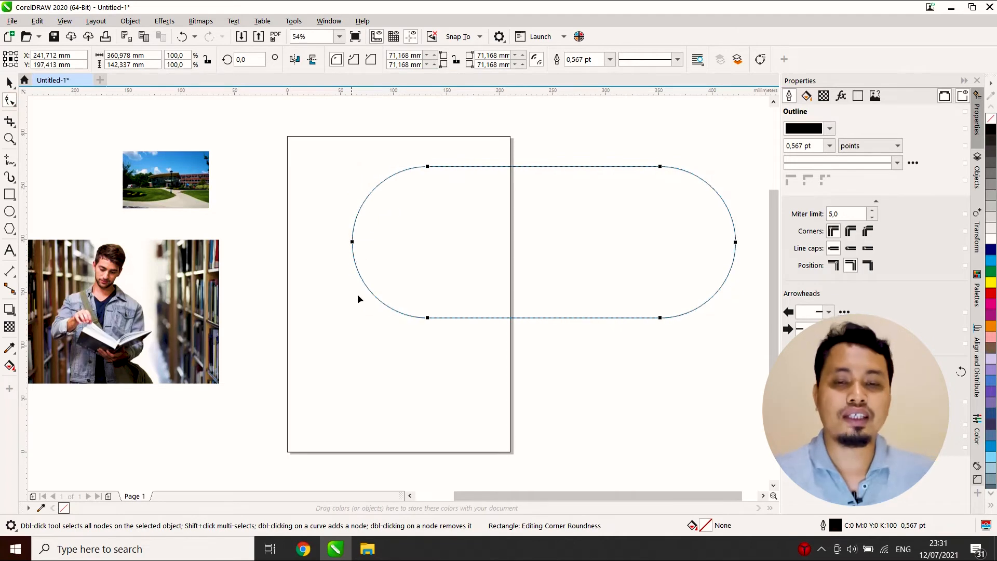
{"action": "key", "text": "space"}
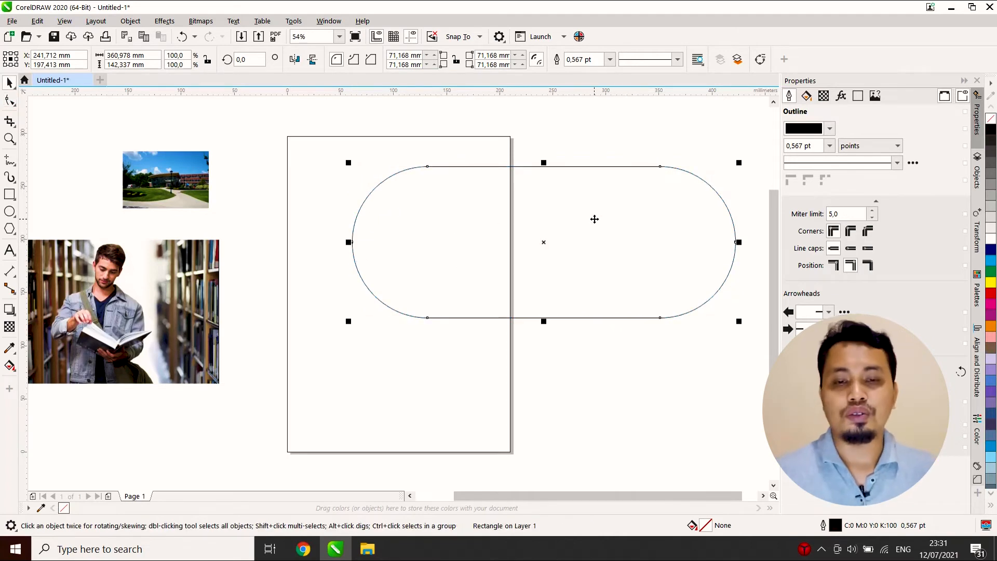
- Move the rounded rectangle left and slightly up, so its centre sits at about X 191 mm, Y 206 mm
{"action": "scroll", "coordinate": [621, 212], "scroll_direction": "down", "scroll_amount": 2}
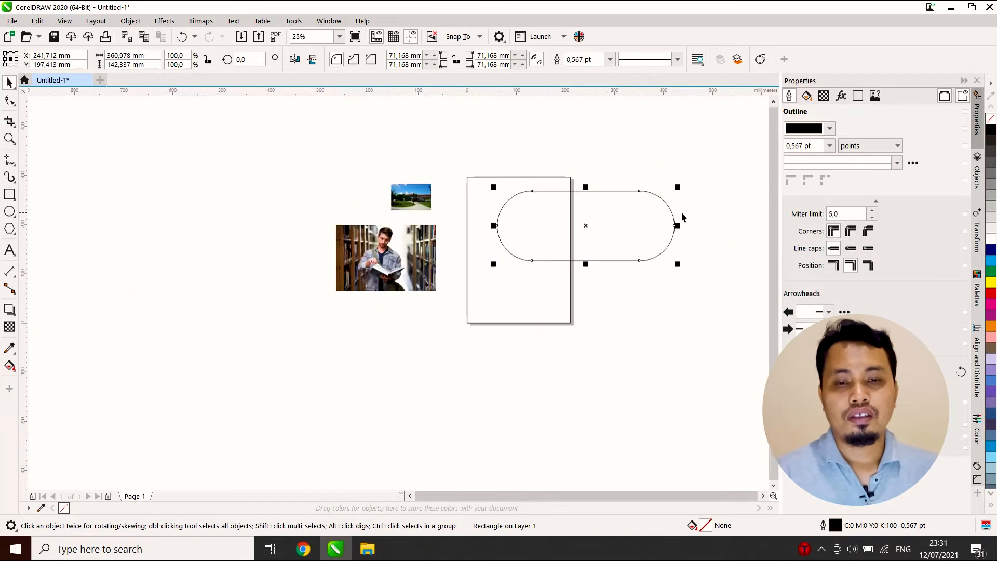
{"action": "scroll", "coordinate": [680, 216], "scroll_direction": "up", "scroll_amount": 1}
{"action": "left_click_drag", "start_coordinate": [586, 250], "coordinate": [538, 242]}
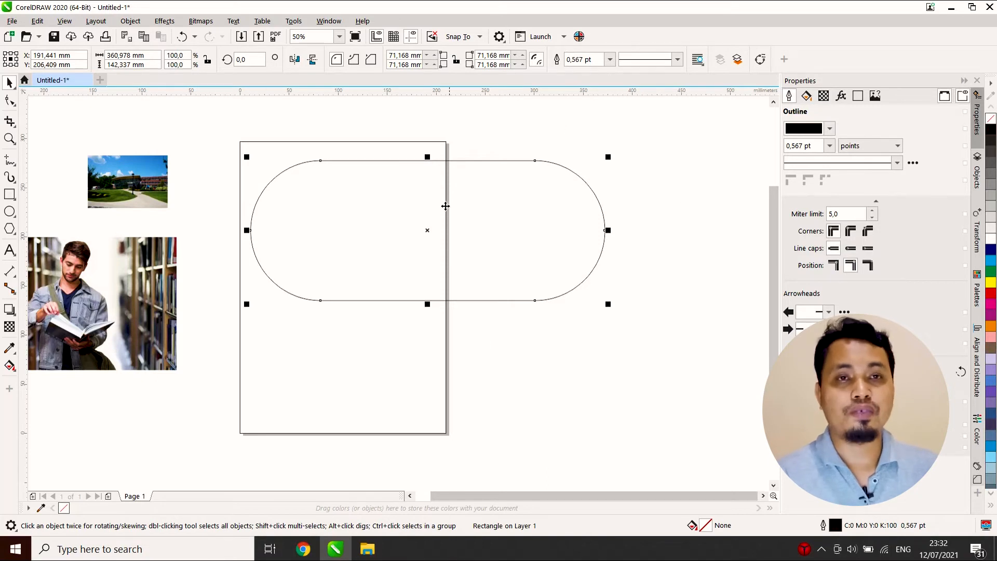
- Rotate the rounded rectangle counter-clockwise to about 36.5° and shift it up over the page's upper right area
{"action": "left_click", "coordinate": [561, 184]}
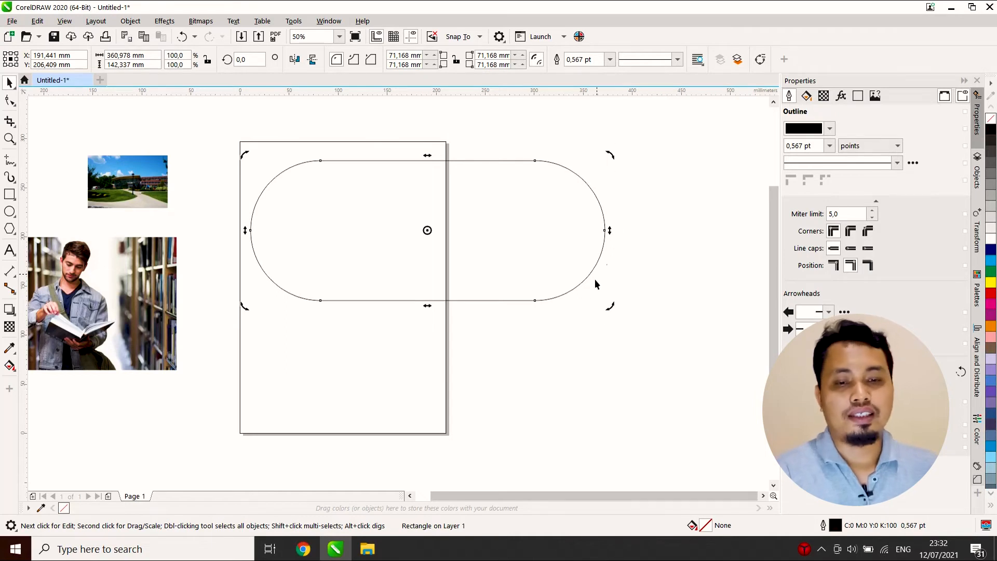
{"action": "left_click_drag", "start_coordinate": [609, 306], "coordinate": [601, 187]}
{"action": "left_click_drag", "start_coordinate": [519, 212], "coordinate": [494, 156]}
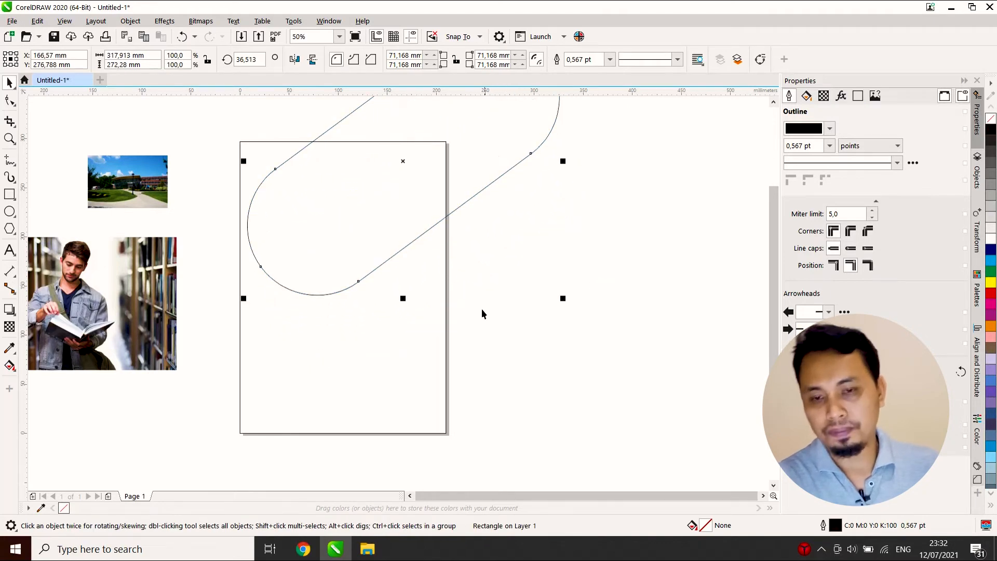
- Enlarge the tilted rounded rectangle proportionally to about 122% and reposition it across the page's upper right area
{"action": "scroll", "coordinate": [481, 309], "scroll_direction": "down", "scroll_amount": 1}
{"action": "scroll", "coordinate": [502, 308], "scroll_direction": "up", "scroll_amount": 1}
{"action": "scroll", "coordinate": [554, 315], "scroll_direction": "down", "scroll_amount": 1}
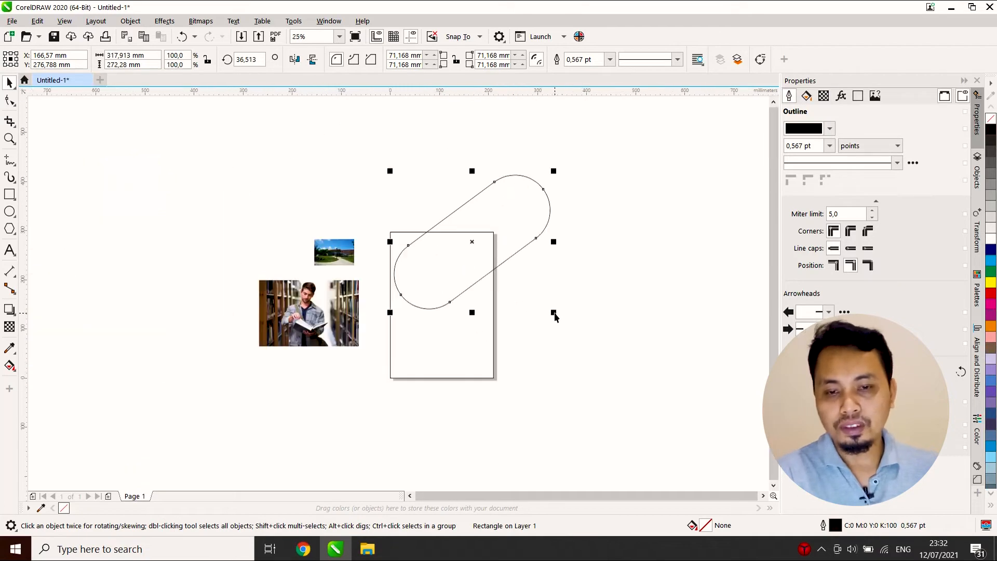
{"action": "left_click_drag", "start_coordinate": [553, 314], "coordinate": [584, 345]}
{"action": "scroll", "coordinate": [496, 262], "scroll_direction": "up", "scroll_amount": 1}
{"action": "left_click", "coordinate": [535, 298]}
{"action": "left_click", "coordinate": [543, 310]}
{"action": "left_click_drag", "start_coordinate": [679, 414], "coordinate": [687, 415]}
{"action": "left_click", "coordinate": [619, 400]}
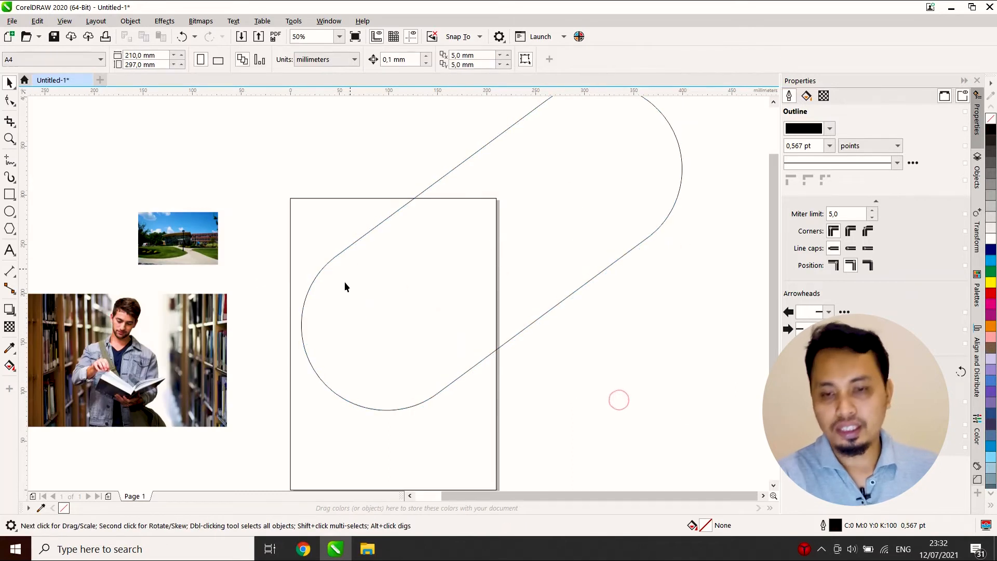
- Rotate the enlarged rounded rectangle further to about 42.6° and nudge it slightly up and left
{"action": "left_click", "coordinate": [521, 243]}
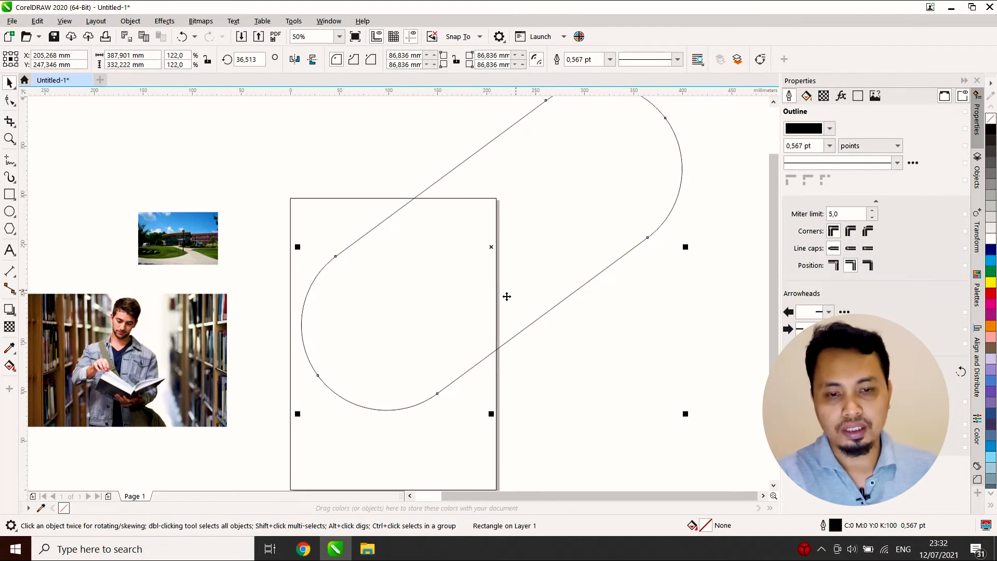
{"action": "scroll", "coordinate": [574, 253], "scroll_direction": "down", "scroll_amount": 1}
{"action": "scroll", "coordinate": [603, 208], "scroll_direction": "up", "scroll_amount": 1}
{"action": "left_click", "coordinate": [605, 214]}
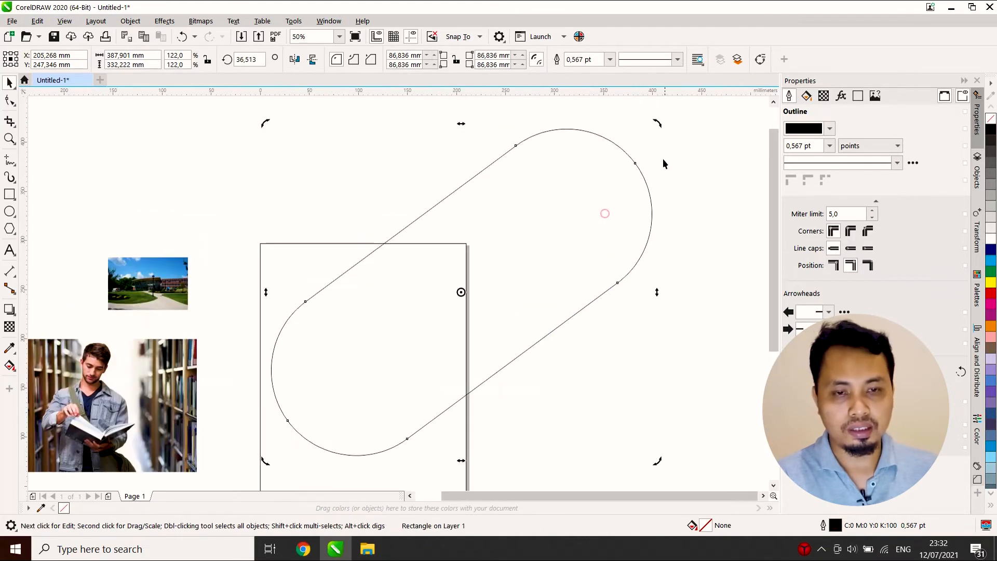
{"action": "left_click_drag", "start_coordinate": [656, 122], "coordinate": [634, 107]}
{"action": "left_click", "coordinate": [600, 236]}
{"action": "left_click_drag", "start_coordinate": [600, 237], "coordinate": [593, 226]}
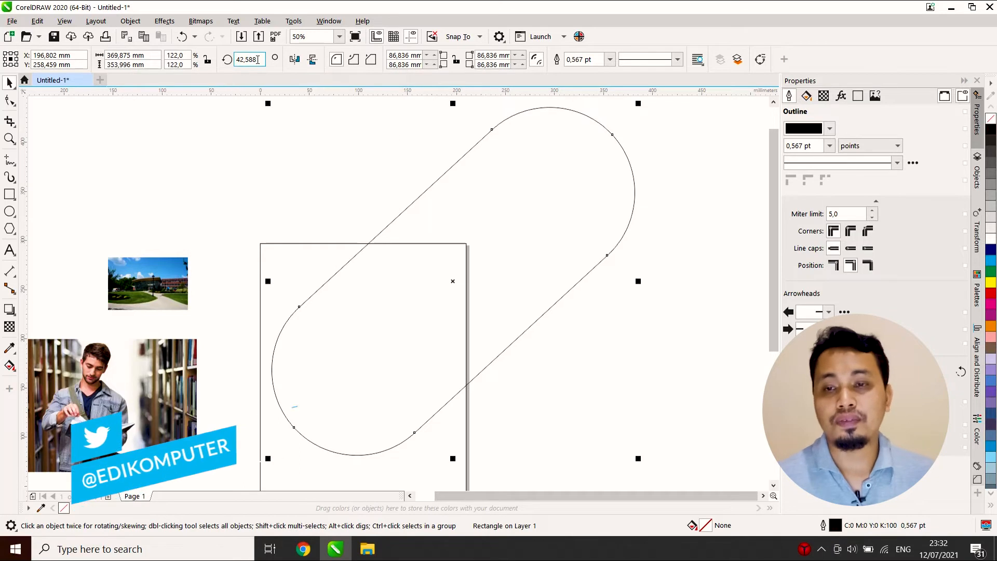
{"action": "left_click", "coordinate": [662, 291]}
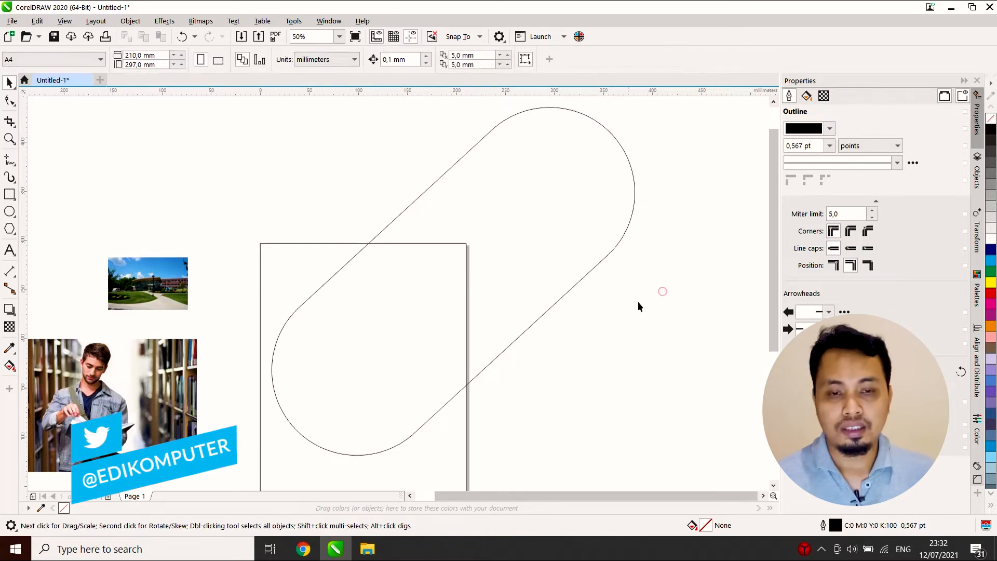
- Undo the rotations, scaling and moves of the rounded rectangle back to its horizontal position
{"action": "left_click", "coordinate": [597, 262]}
{"action": "key", "text": "ctrl+z"}
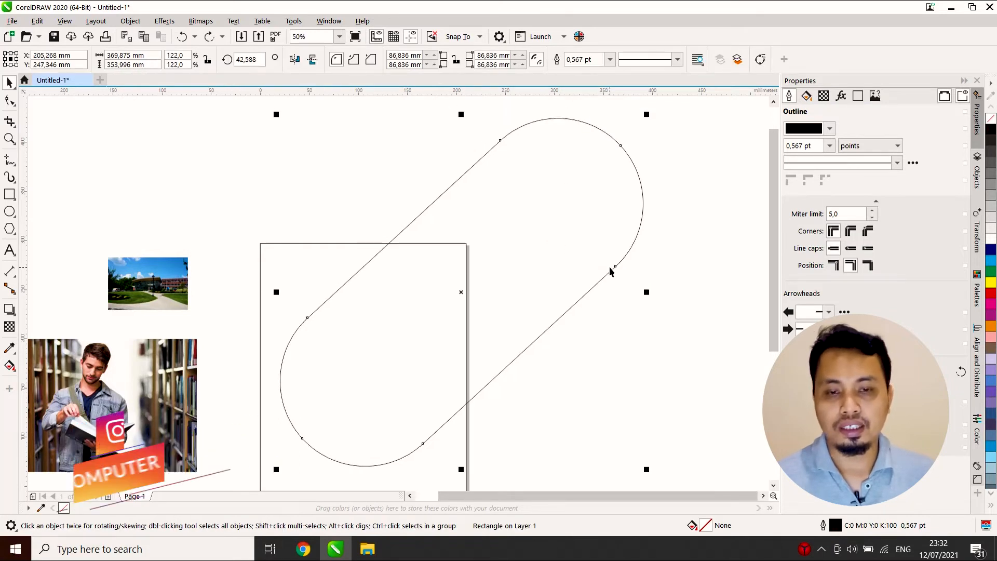
{"action": "key", "text": "ctrl+z"}
{"action": "key", "text": "ctrl+z"}
{"action": "key", "text": "ctrl+z"}
{"action": "key", "text": "ctrl+z"}
{"action": "key", "text": "ctrl+z"}
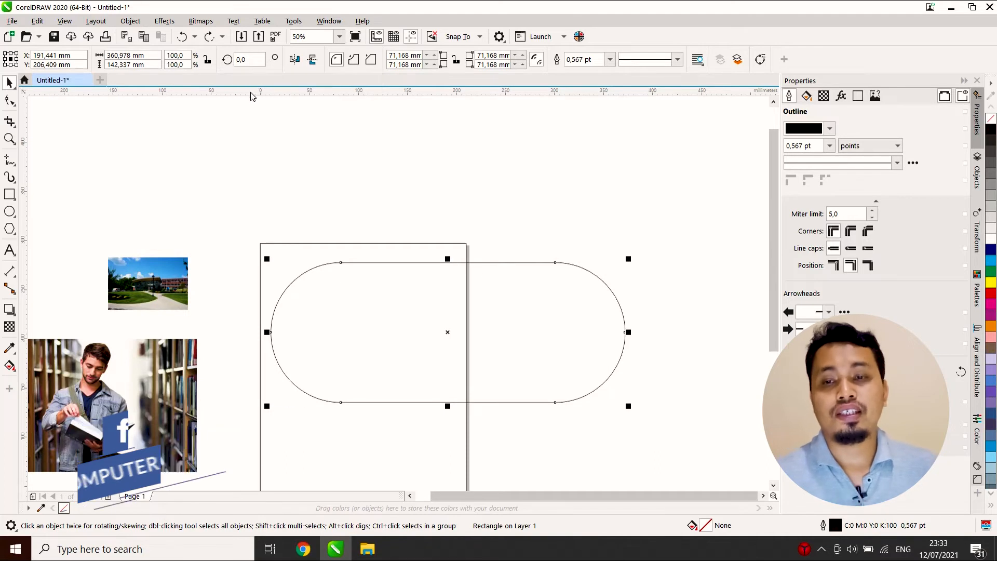
- Set the rounded rectangle's rotation to 45° and move the slanted shape up across the page's upper edge
{"action": "left_click", "coordinate": [248, 59]}
{"action": "type", "text": "45"}
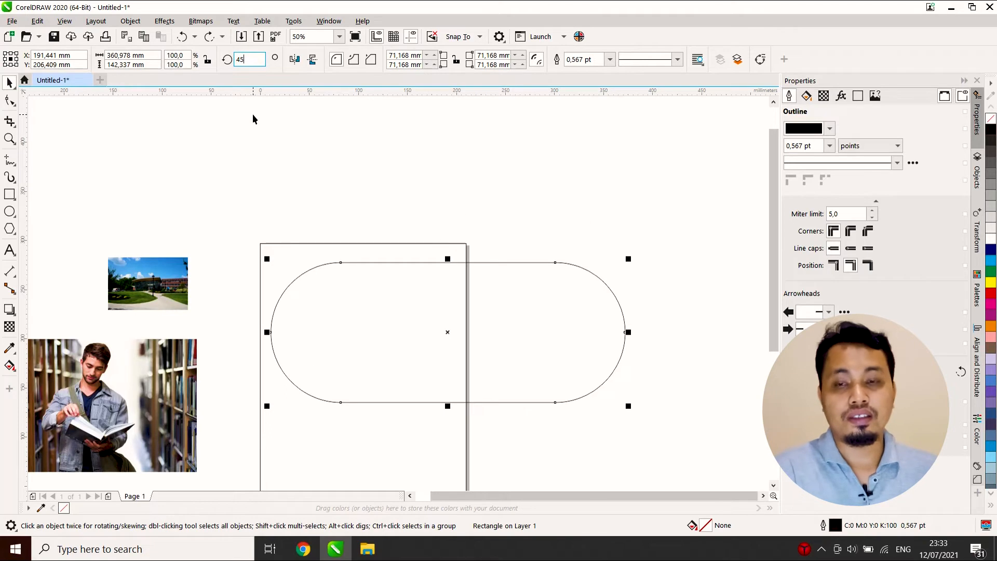
{"action": "key", "text": "Return"}
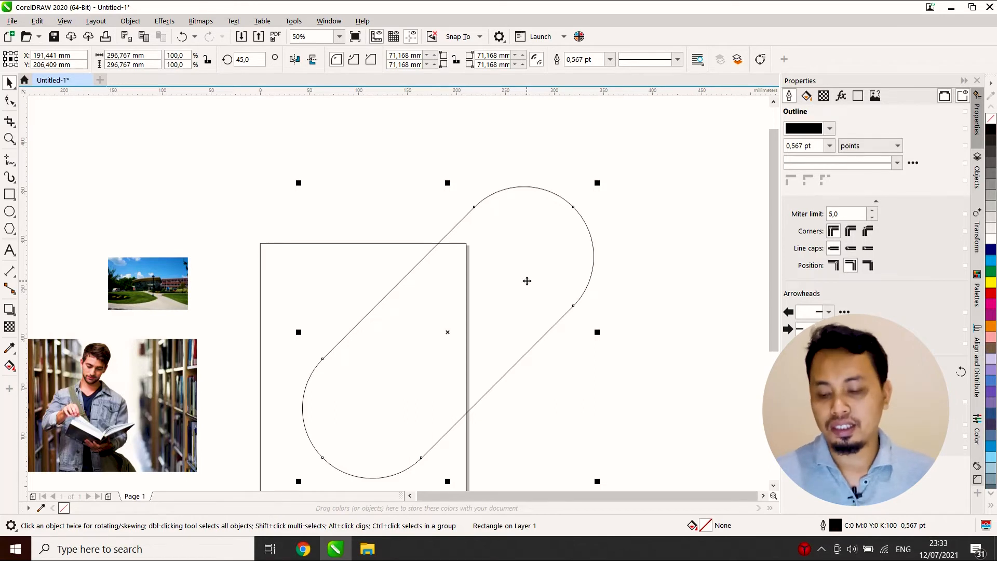
{"action": "left_click_drag", "start_coordinate": [527, 281], "coordinate": [521, 238]}
{"action": "scroll", "coordinate": [597, 371], "scroll_direction": "down", "scroll_amount": 2}
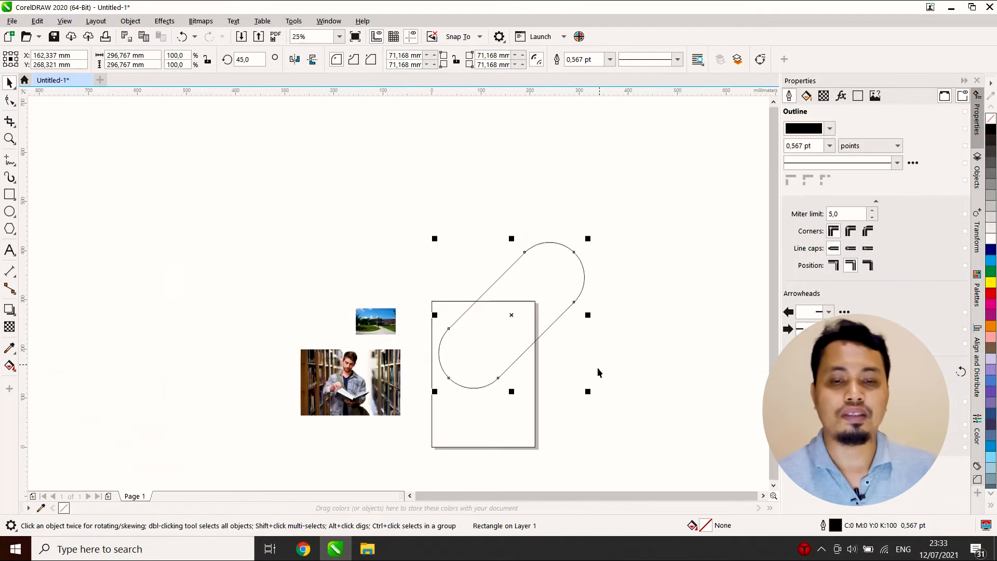
- Enlarge the slanted rounded shape proportionally to about 114% and position it across the page's upper right corner
{"action": "left_click_drag", "start_coordinate": [588, 395], "coordinate": [622, 415]}
{"action": "left_click_drag", "start_coordinate": [569, 319], "coordinate": [573, 301]}
{"action": "left_click", "coordinate": [585, 356]}
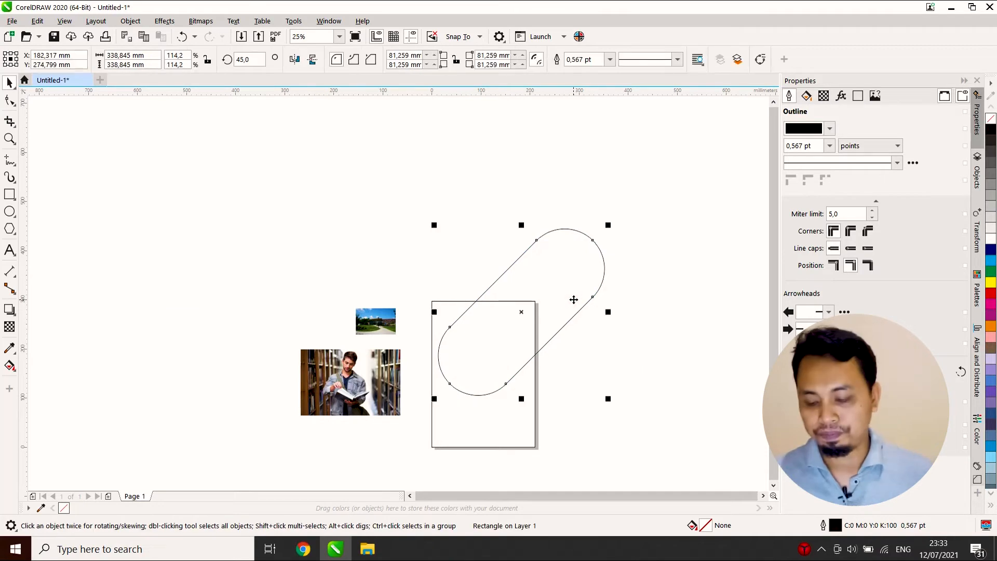
{"action": "left_click_drag", "start_coordinate": [574, 300], "coordinate": [573, 303]}
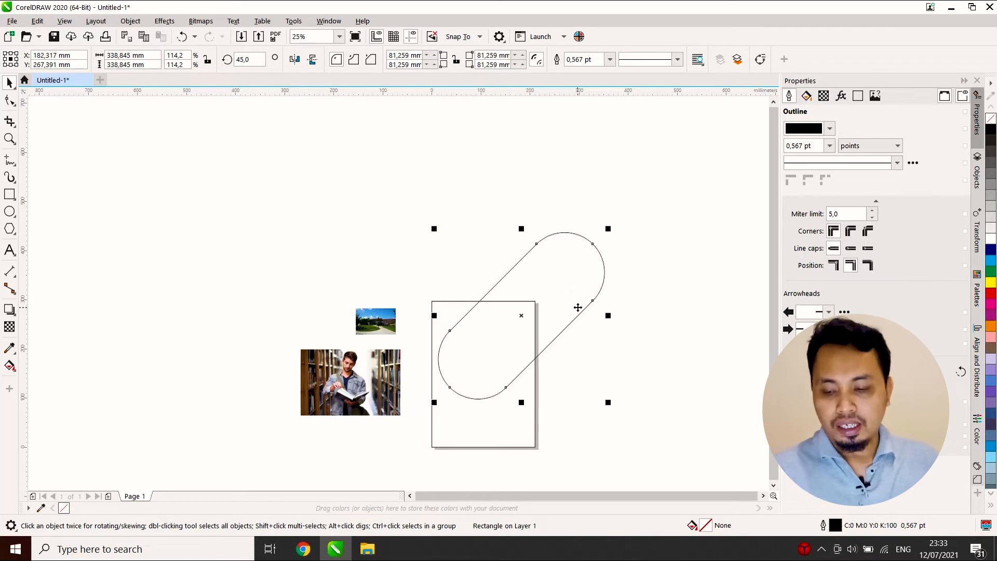
{"action": "key", "text": "Up"}
{"action": "key", "text": "Right"}
- Duplicate the slanted rounded shape slightly down and to the right, and delete the copy
{"action": "left_click_drag", "start_coordinate": [592, 271], "coordinate": [598, 285]}
{"action": "scroll", "coordinate": [549, 322], "scroll_direction": "up", "scroll_amount": 2}
{"action": "scroll", "coordinate": [555, 311], "scroll_direction": "down", "scroll_amount": 2}
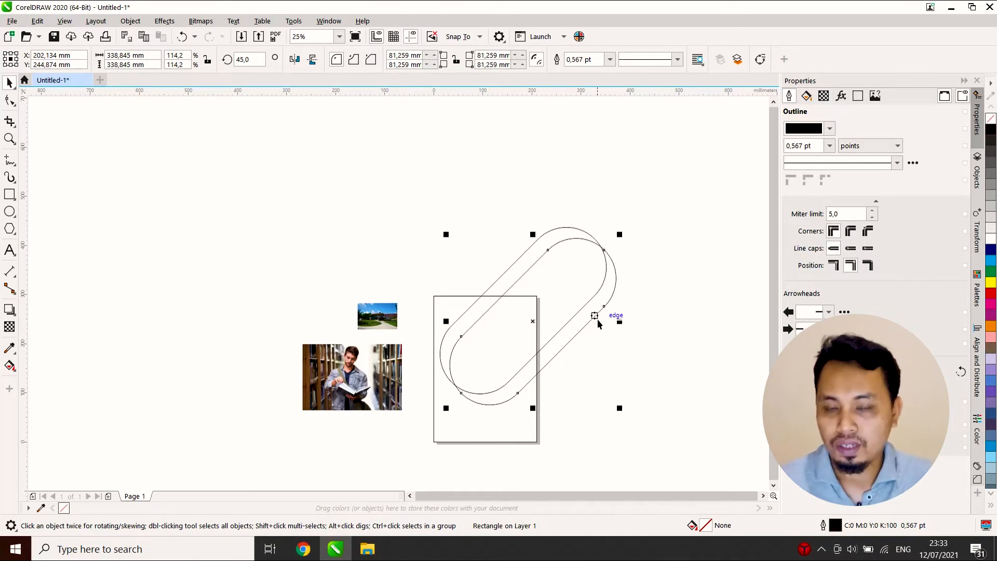
{"action": "left_click", "coordinate": [648, 288]}
{"action": "left_click_drag", "start_coordinate": [610, 290], "coordinate": [685, 332]}
{"action": "key", "text": "ctrl+z"}
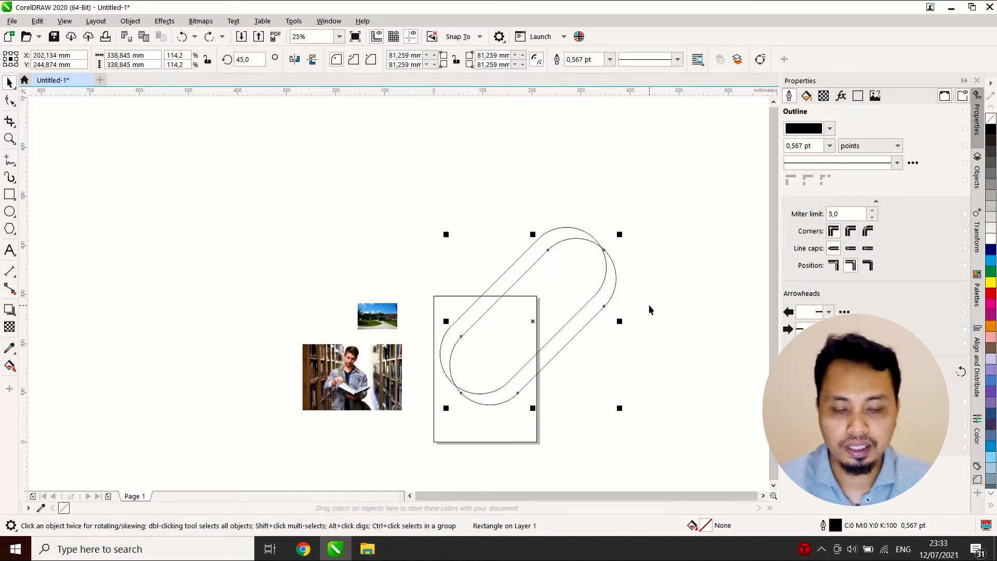
{"action": "key", "text": "Delete"}
- Place the slanted rounded shape in a PowerClip inside the A4 page rectangle
{"action": "left_click", "coordinate": [549, 266]}
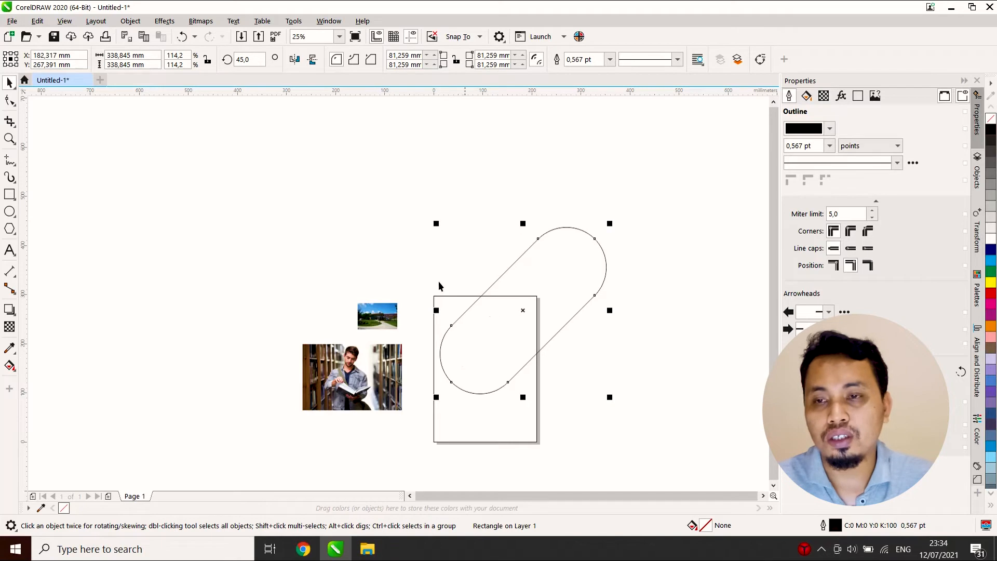
{"action": "left_click", "coordinate": [139, 24]}
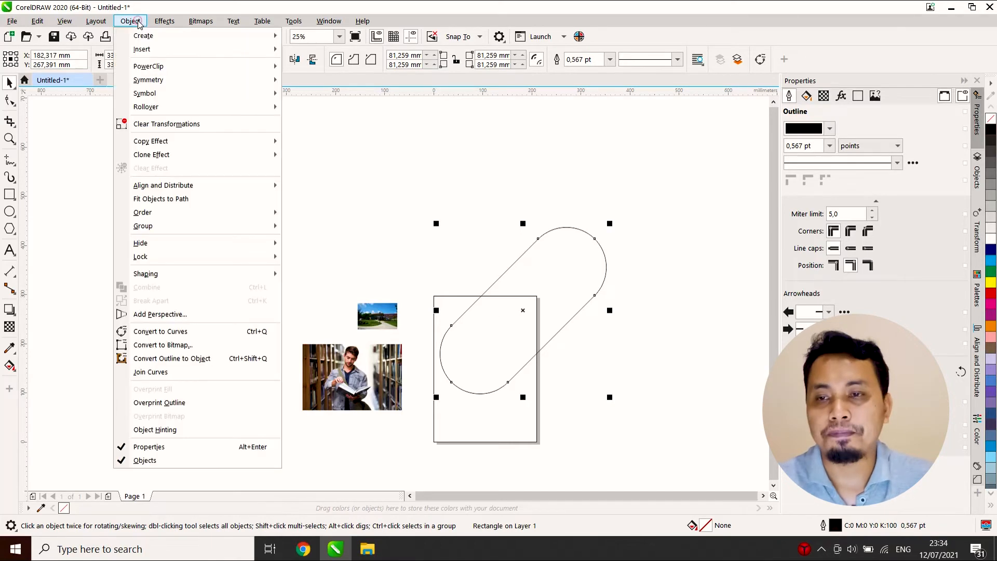
{"action": "mouse_move", "coordinate": [157, 71]}
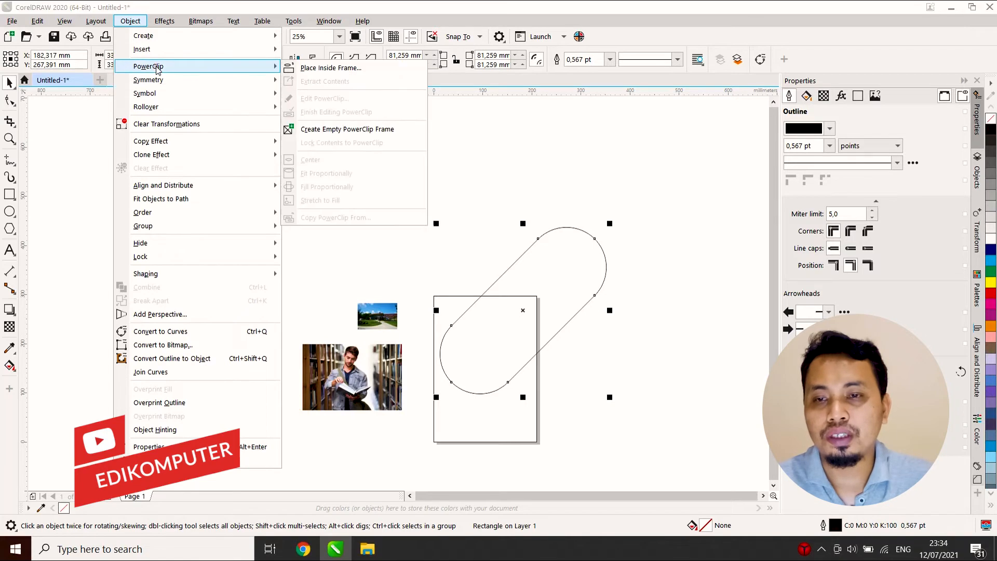
{"action": "left_click", "coordinate": [371, 68]}
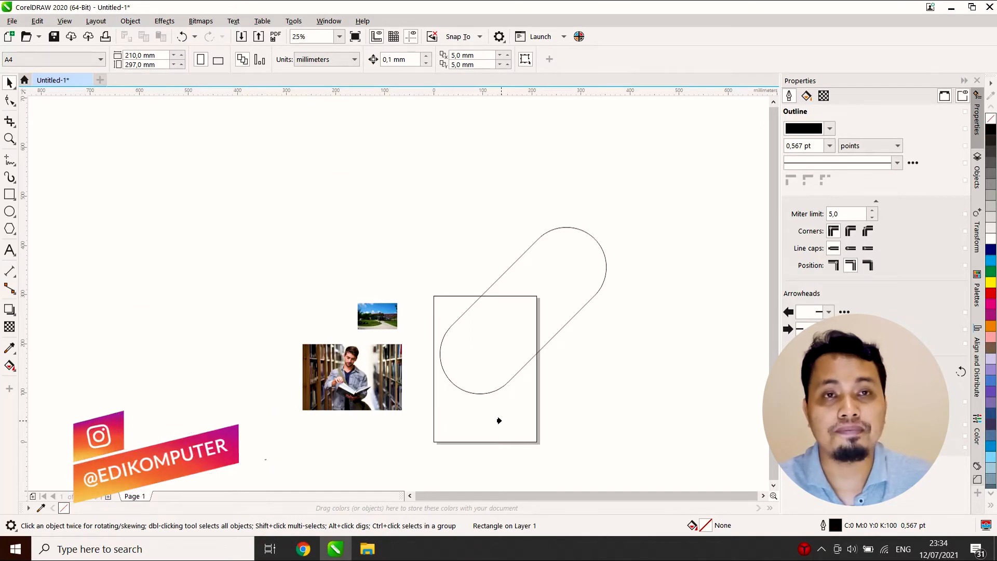
{"action": "left_click", "coordinate": [496, 419]}
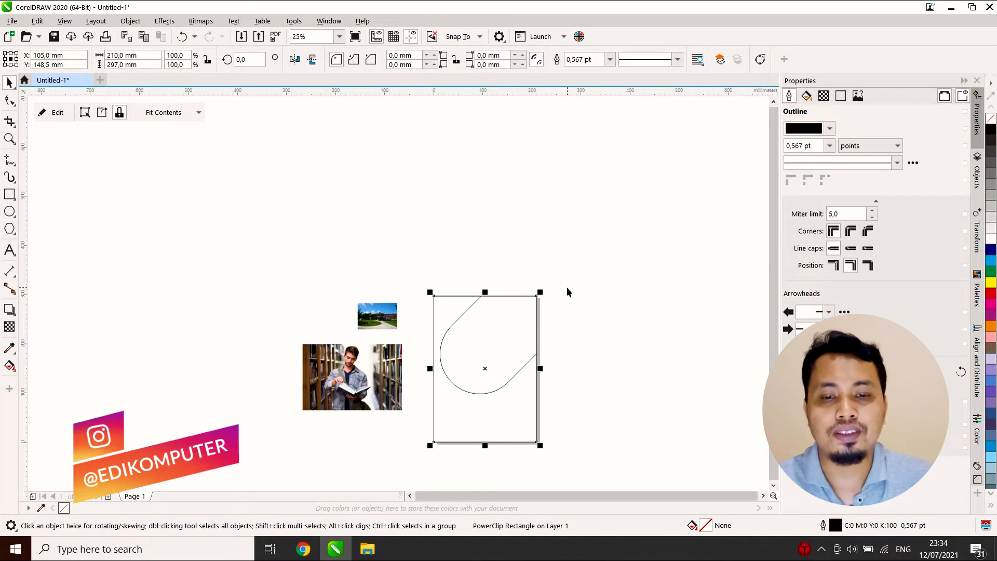
- Move the building photo beside the page's upper left corner and PowerClip it inside the A4 page rectangle
{"action": "left_click", "coordinate": [382, 325]}
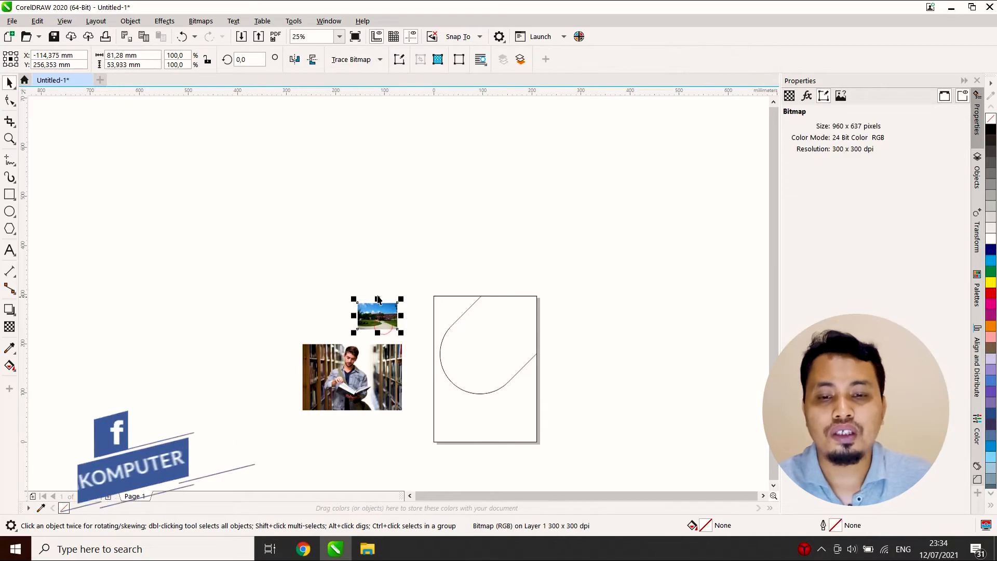
{"action": "left_click_drag", "start_coordinate": [376, 312], "coordinate": [381, 253]}
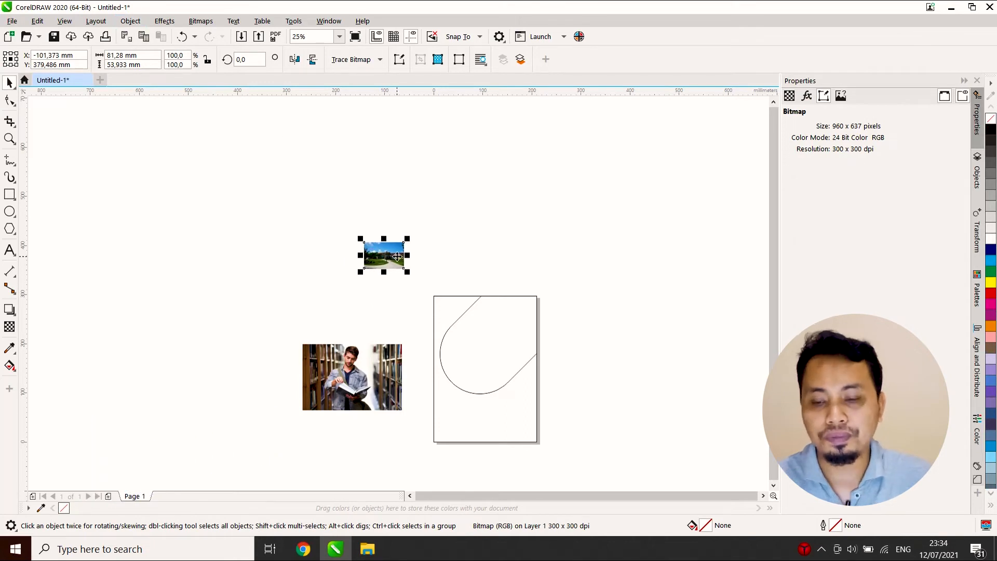
{"action": "scroll", "coordinate": [409, 265], "scroll_direction": "up", "scroll_amount": 2}
{"action": "left_click_drag", "start_coordinate": [340, 126], "coordinate": [351, 202]}
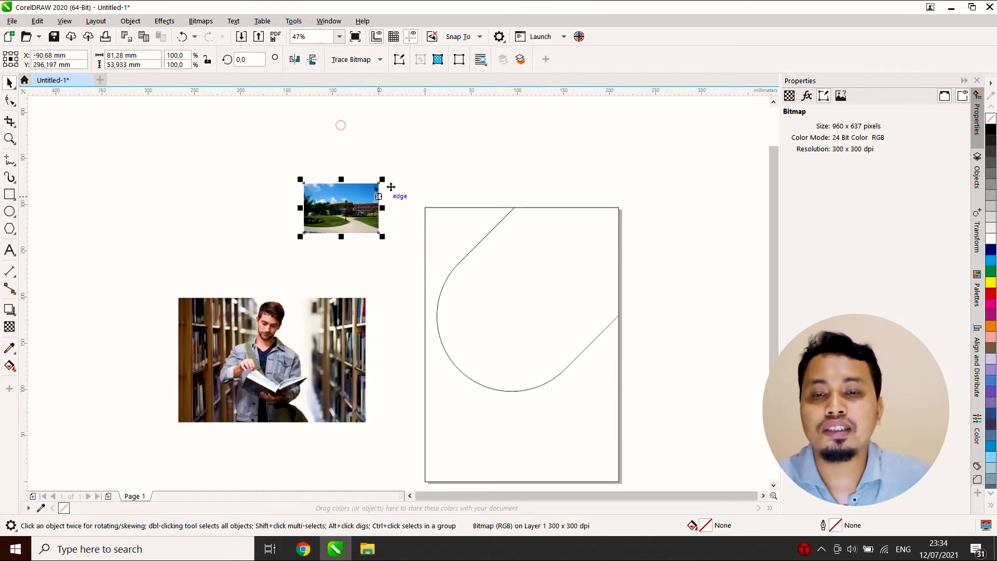
{"action": "left_click", "coordinate": [134, 24]}
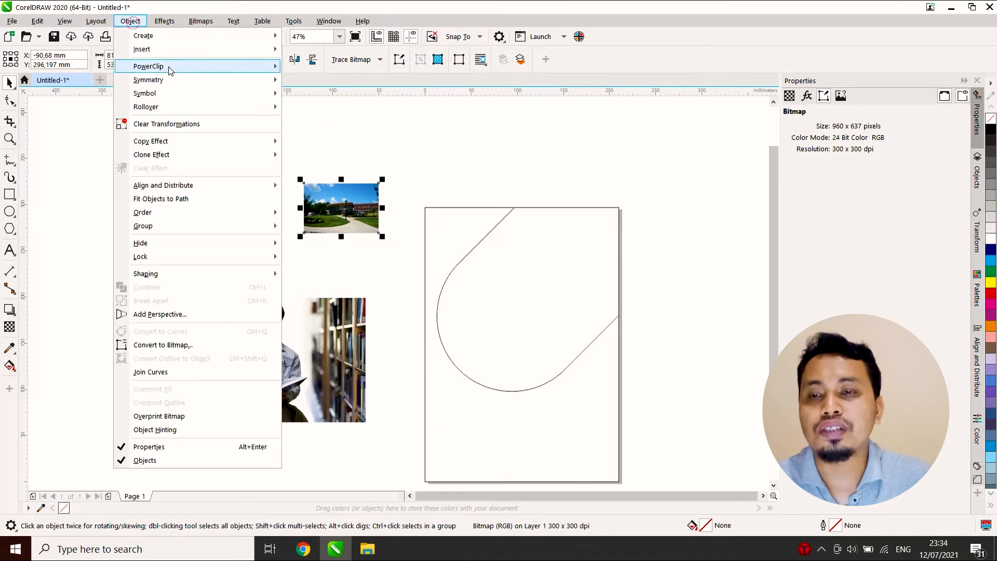
{"action": "left_click", "coordinate": [165, 66]}
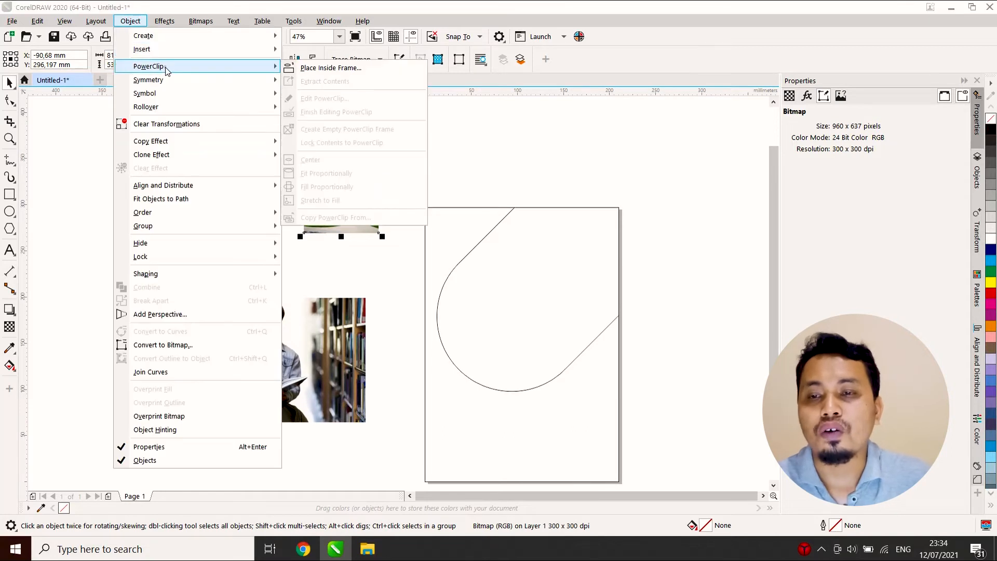
{"action": "left_click", "coordinate": [362, 68]}
{"action": "left_click", "coordinate": [505, 247]}
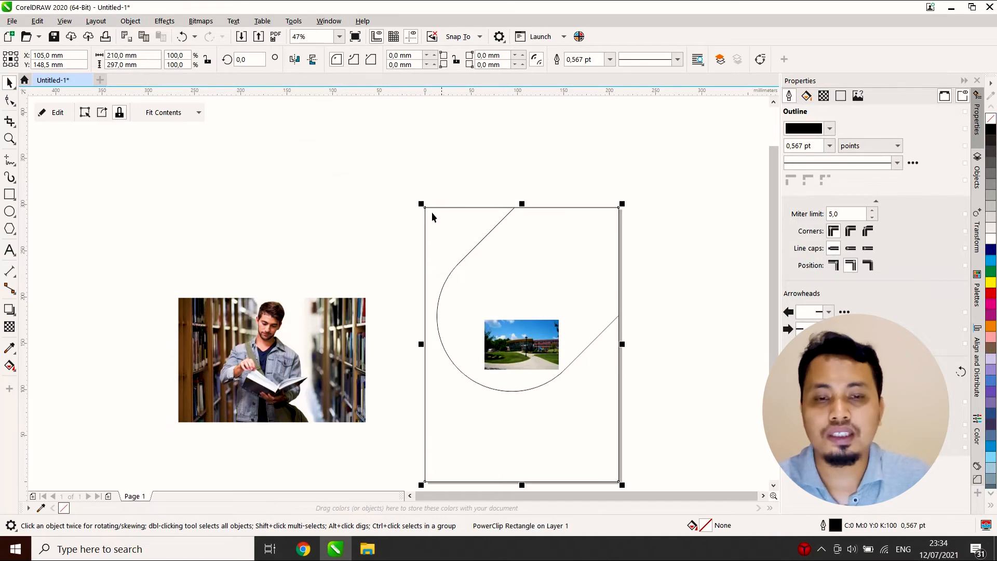
- Edit the page rectangle's PowerClip contents and move the building photo out beside the page's upper left corner
{"action": "double_click", "coordinate": [576, 293]}
{"action": "left_click", "coordinate": [540, 339]}
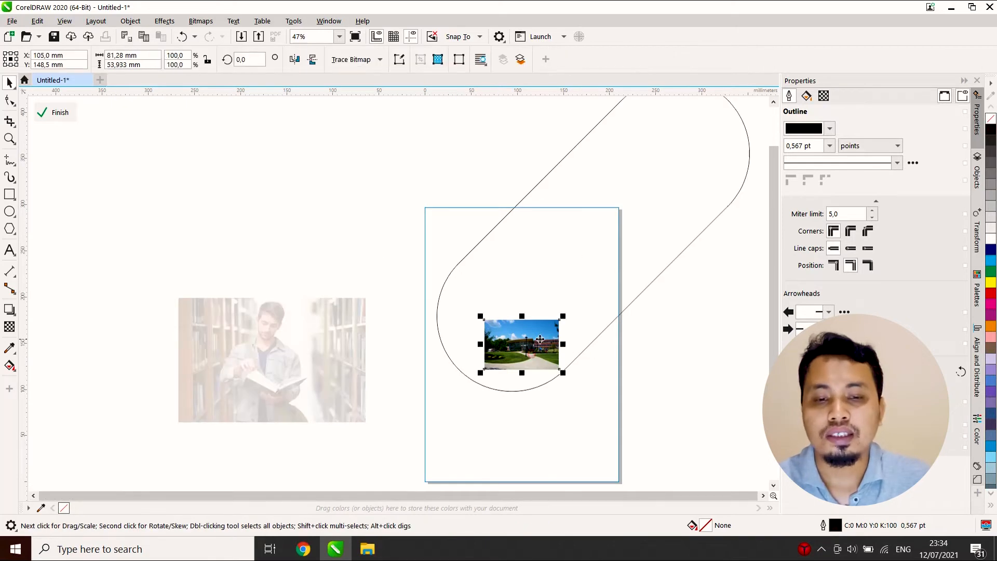
{"action": "left_click_drag", "start_coordinate": [539, 339], "coordinate": [413, 176]}
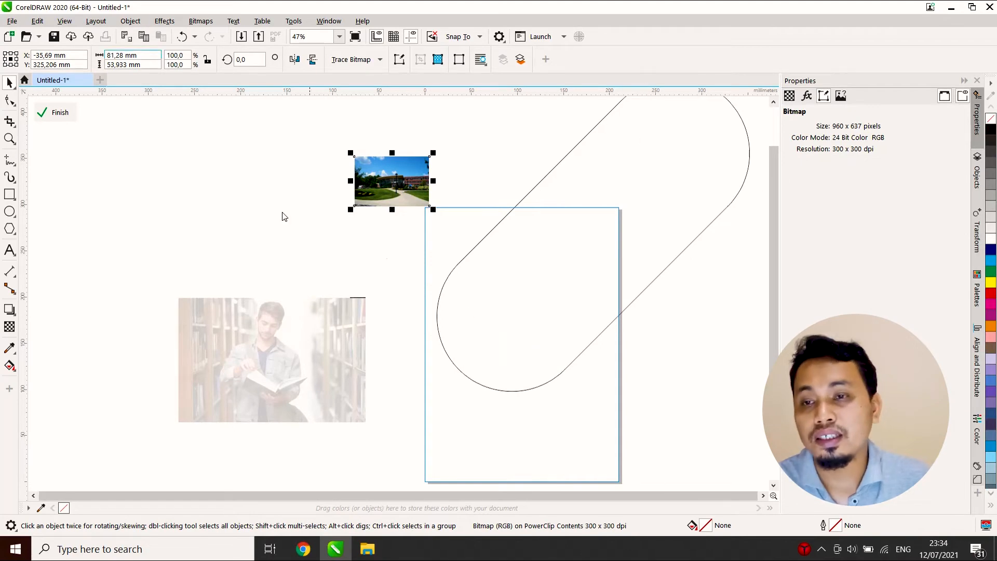
{"action": "left_click_drag", "start_coordinate": [410, 168], "coordinate": [395, 191]}
- Place the building photo in a nested PowerClip inside the slanted rounded shape
{"action": "left_click", "coordinate": [138, 21]}
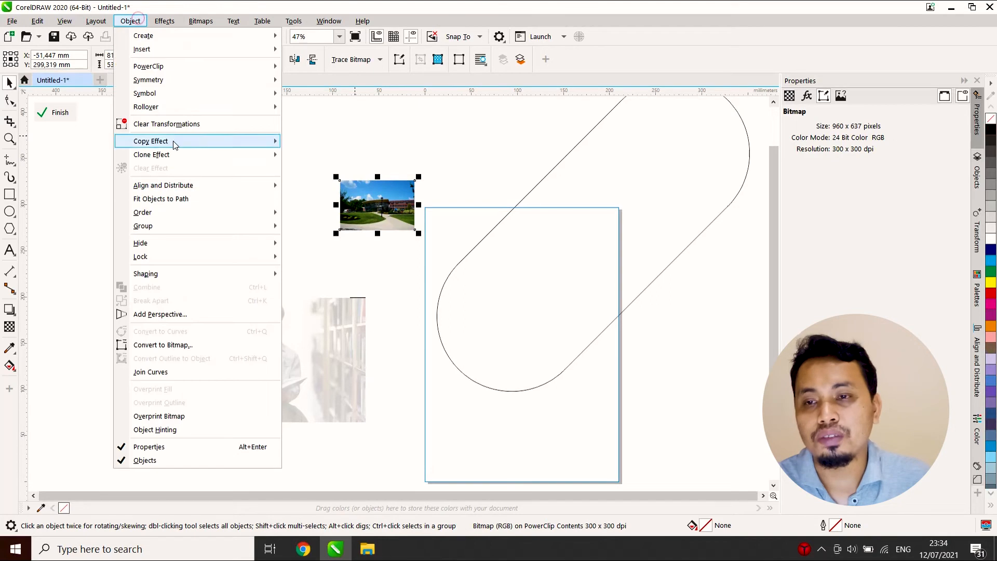
{"action": "left_click", "coordinate": [177, 67]}
{"action": "left_click", "coordinate": [373, 71]}
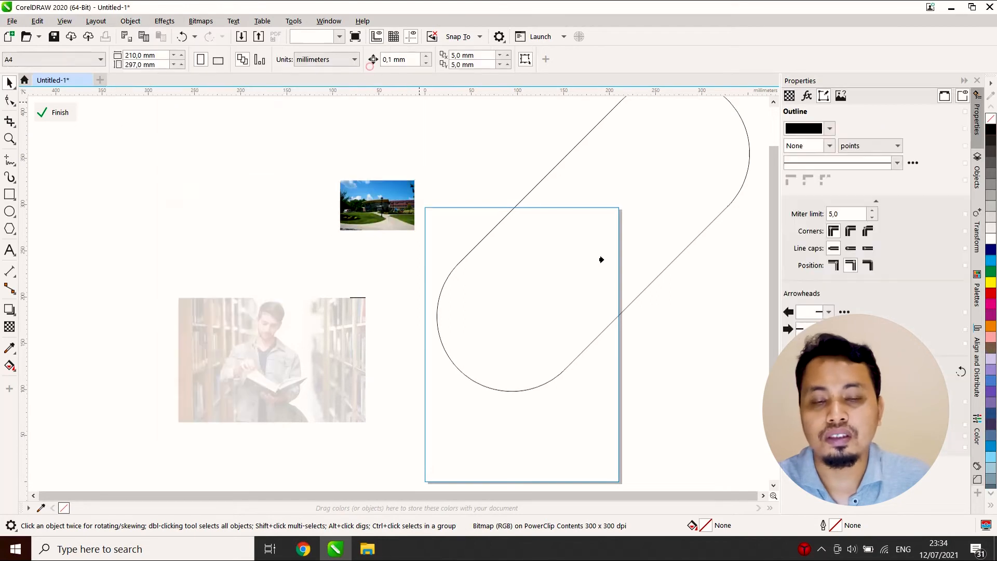
{"action": "left_click", "coordinate": [646, 158]}
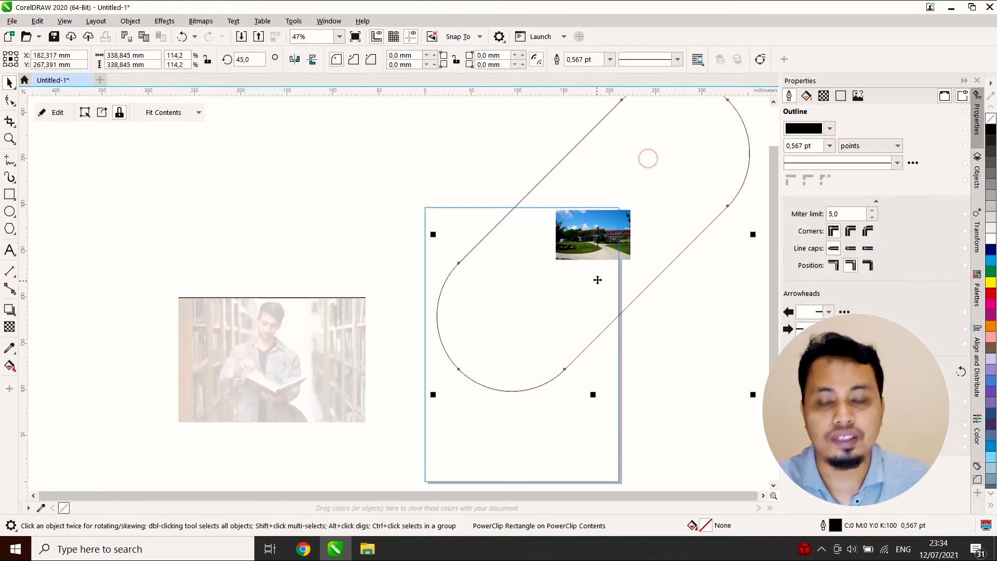
- Edit the slanted shape's contents and enlarge the building photo to about 382%, covering the part of the shape within the page
{"action": "double_click", "coordinate": [593, 252]}
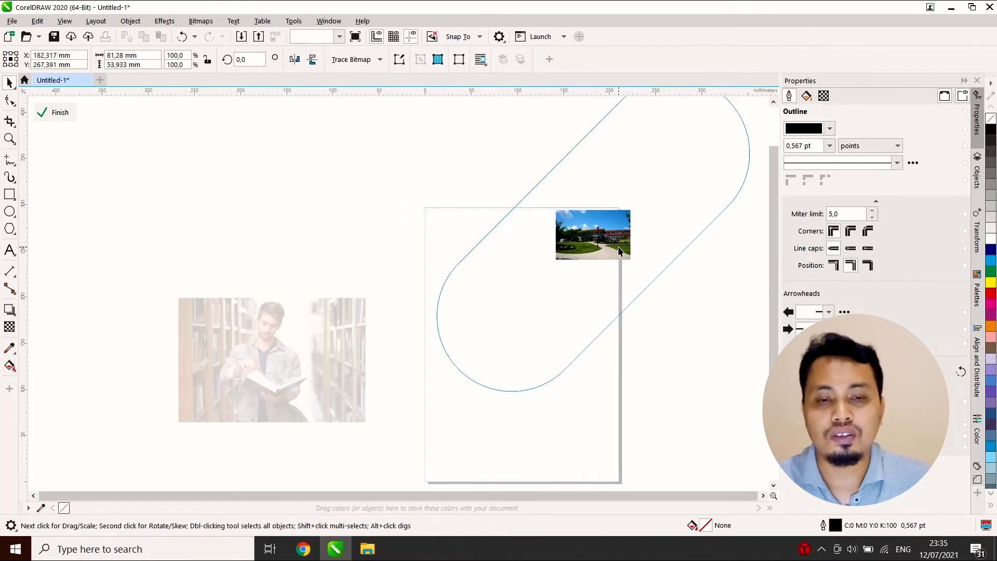
{"action": "left_click_drag", "start_coordinate": [604, 235], "coordinate": [417, 209]}
{"action": "left_click", "coordinate": [585, 232]}
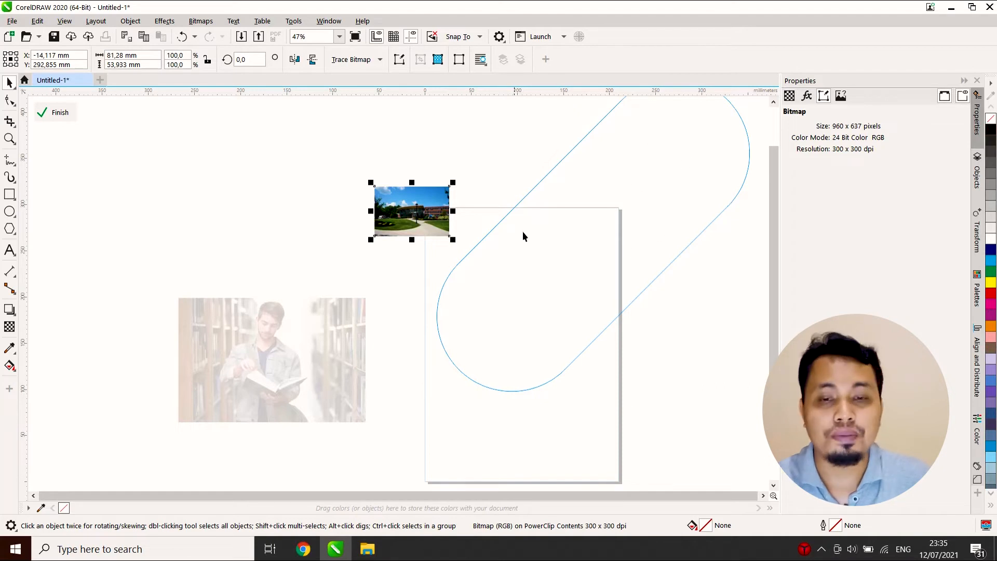
{"action": "left_click_drag", "start_coordinate": [409, 201], "coordinate": [585, 225]}
{"action": "left_click_drag", "start_coordinate": [547, 255], "coordinate": [330, 448]}
{"action": "left_click_drag", "start_coordinate": [518, 331], "coordinate": [547, 323]}
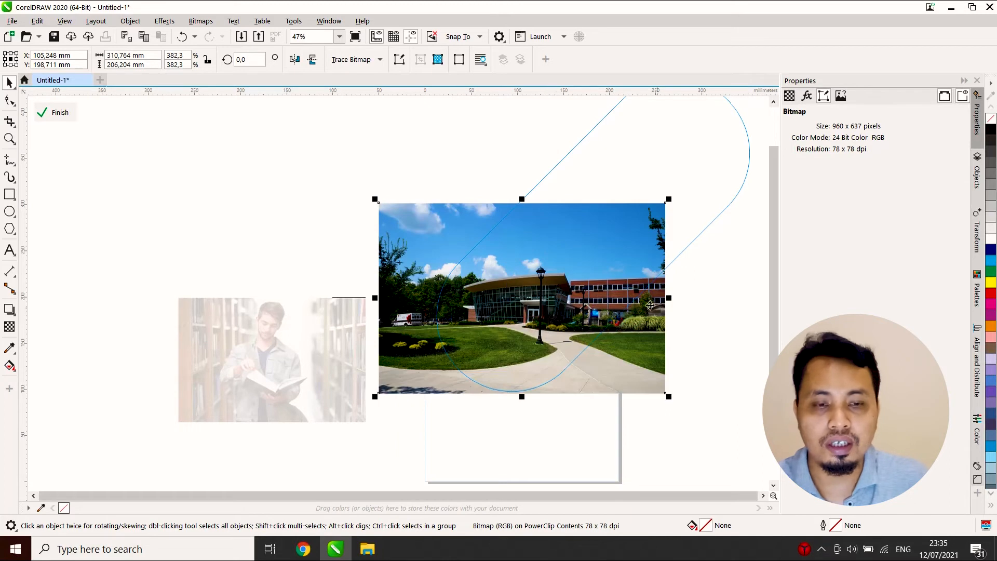
{"action": "mouse_move", "coordinate": [612, 240]}
{"action": "left_mouse_down"}
{"action": "mouse_move", "coordinate": [613, 255]}
{"action": "mouse_move", "coordinate": [610, 242]}
{"action": "left_mouse_up"}
{"action": "left_click", "coordinate": [753, 267]}
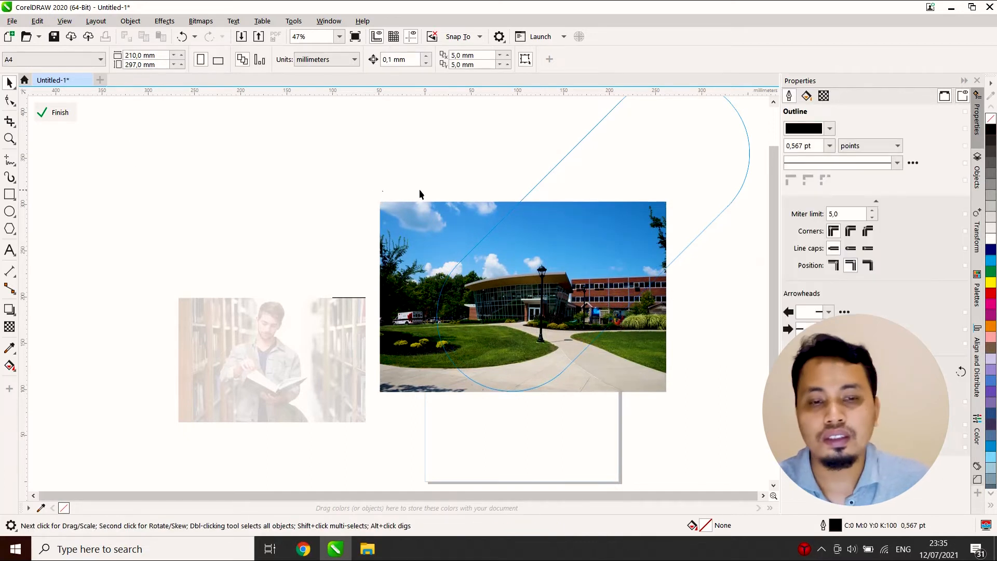
- Finish editing the slanted shape's PowerClip and the page rectangle's PowerClip
{"action": "left_click", "coordinate": [56, 113]}
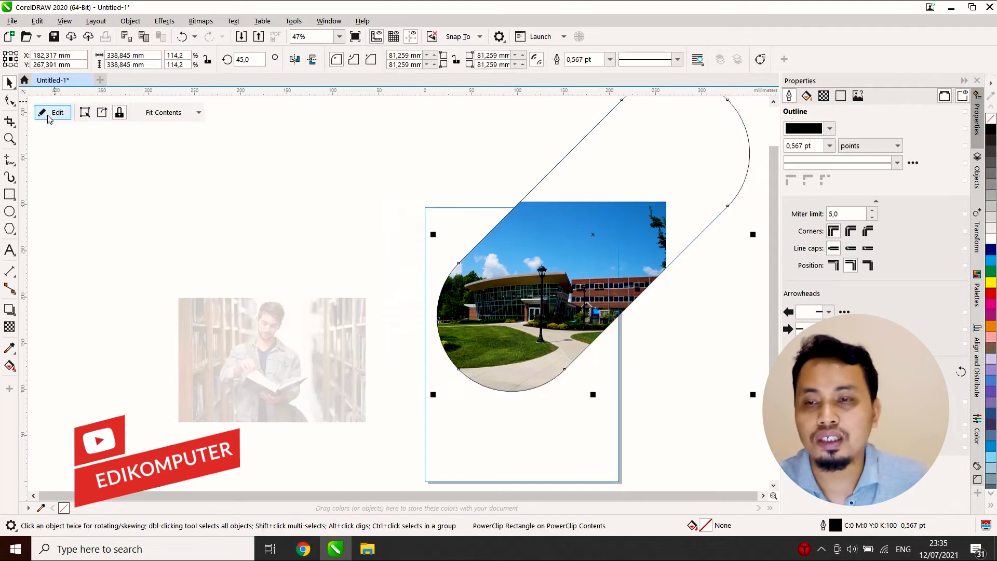
{"action": "left_click", "coordinate": [210, 179]}
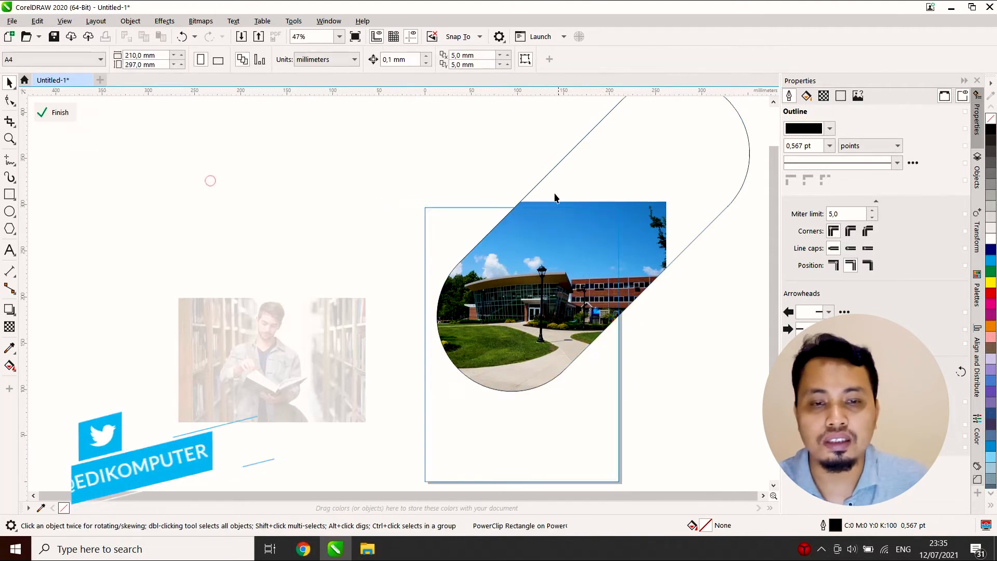
{"action": "left_click", "coordinate": [59, 114]}
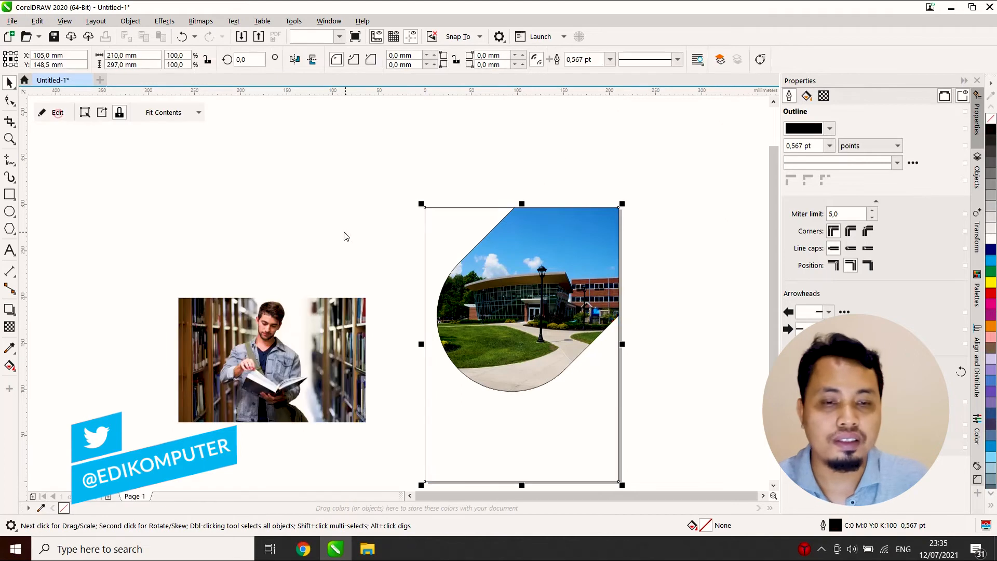
- Move the student photo up beside the page, with its upper edge level with the page's upper edge
{"action": "left_click", "coordinate": [354, 178]}
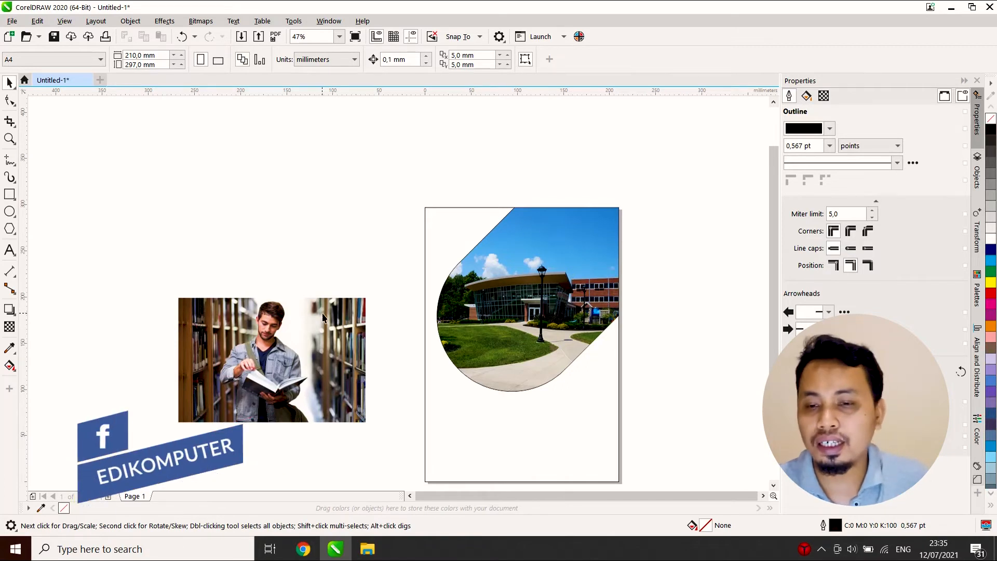
{"action": "left_click_drag", "start_coordinate": [225, 347], "coordinate": [208, 257]}
{"action": "left_click", "coordinate": [391, 168]}
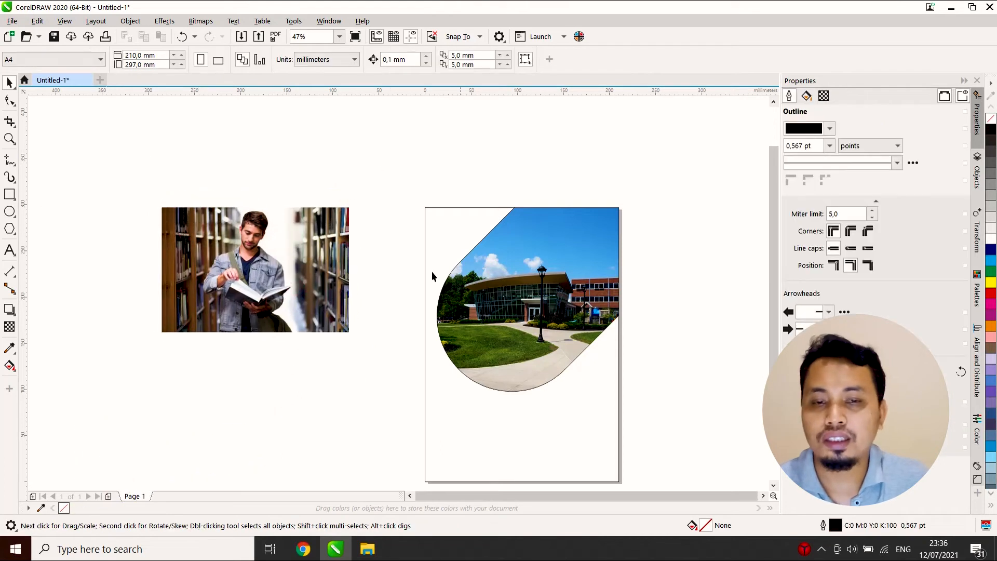
- Draw a circle about 97 mm across over the page's left edge and an ellipse about 162 × 75 mm over its upper edge
{"action": "left_click", "coordinate": [10, 212]}
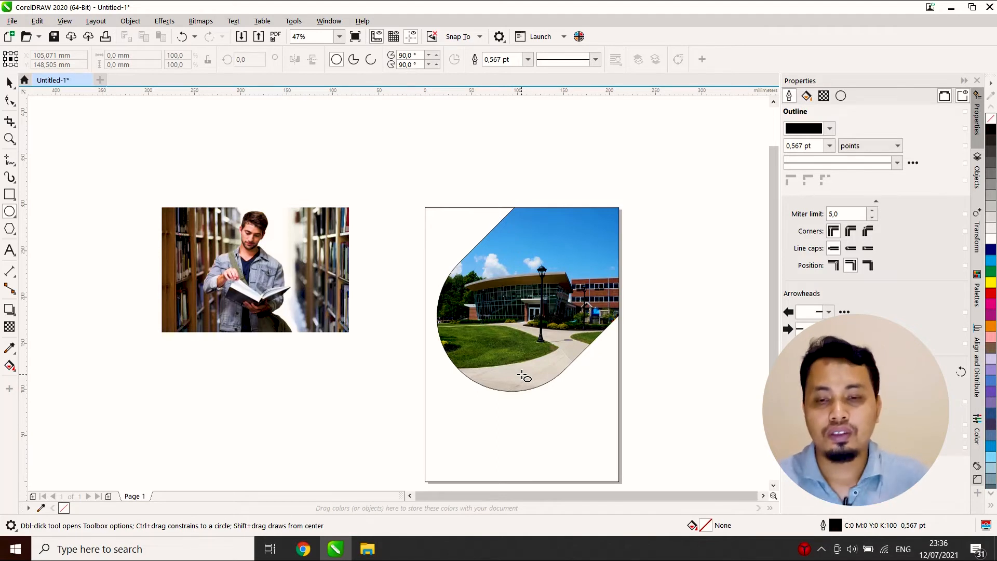
{"action": "left_click_drag", "start_coordinate": [383, 326], "coordinate": [473, 408]}
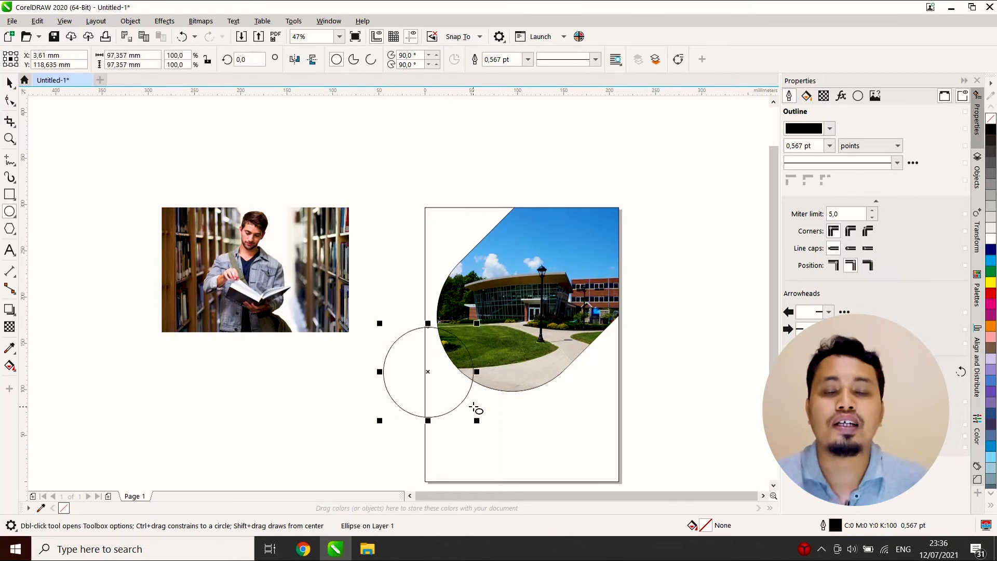
{"action": "left_click_drag", "start_coordinate": [465, 155], "coordinate": [525, 253]}
{"action": "left_click_drag", "start_coordinate": [732, 209], "coordinate": [617, 213]}
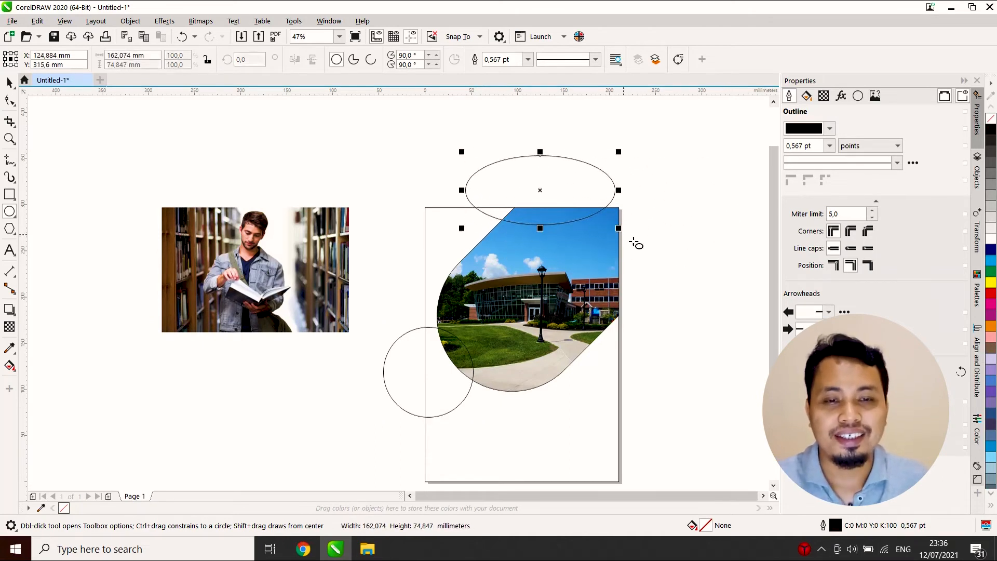
- Delete the wide ellipse lying over the page's upper edge
{"action": "key", "text": "ctrl+z"}
{"action": "left_click_drag", "start_coordinate": [435, 149], "coordinate": [660, 289]}
{"action": "key", "text": "Delete"}
- Move the circle over the page's right edge, overlapping the slanted shape's lower end, and reduce it to about 94.5 mm across
{"action": "key", "text": "space"}
{"action": "left_click_drag", "start_coordinate": [444, 413], "coordinate": [599, 366]}
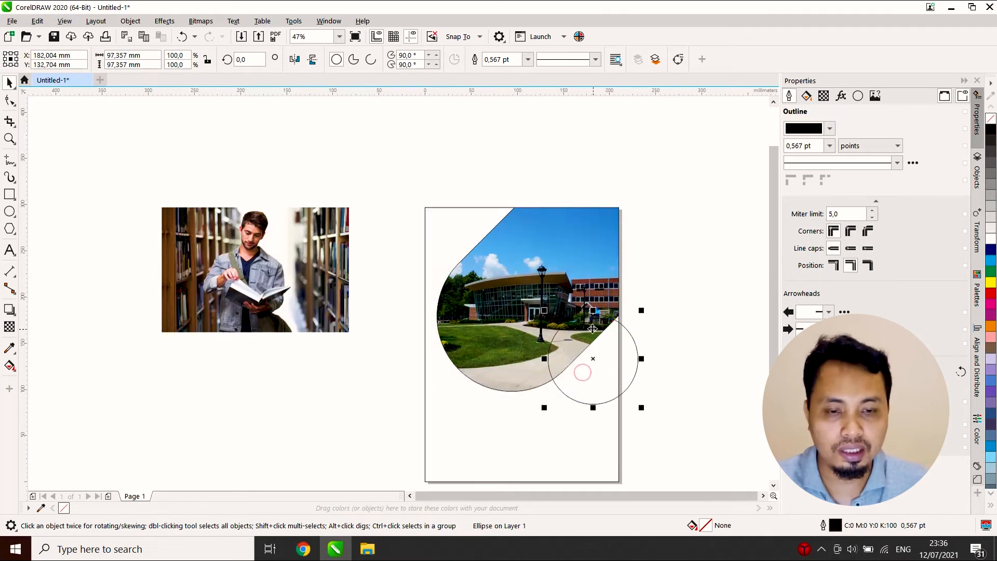
{"action": "left_click_drag", "start_coordinate": [544, 310], "coordinate": [548, 314]}
{"action": "left_click", "coordinate": [699, 319]}
{"action": "left_click", "coordinate": [628, 355]}
{"action": "left_click", "coordinate": [628, 355]}
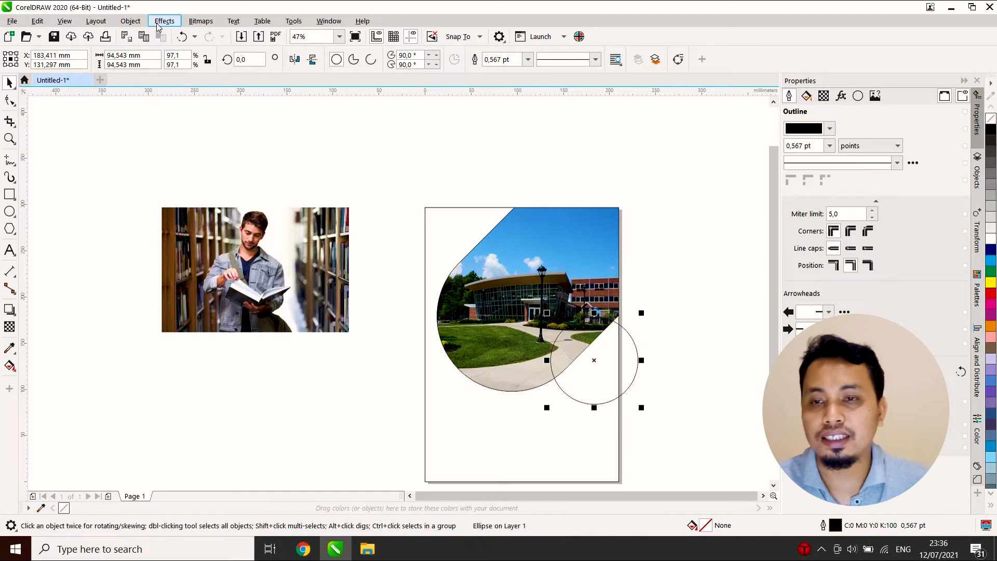
- PowerClip the student photo inside the circle at the page's right edge
{"action": "left_click", "coordinate": [272, 233]}
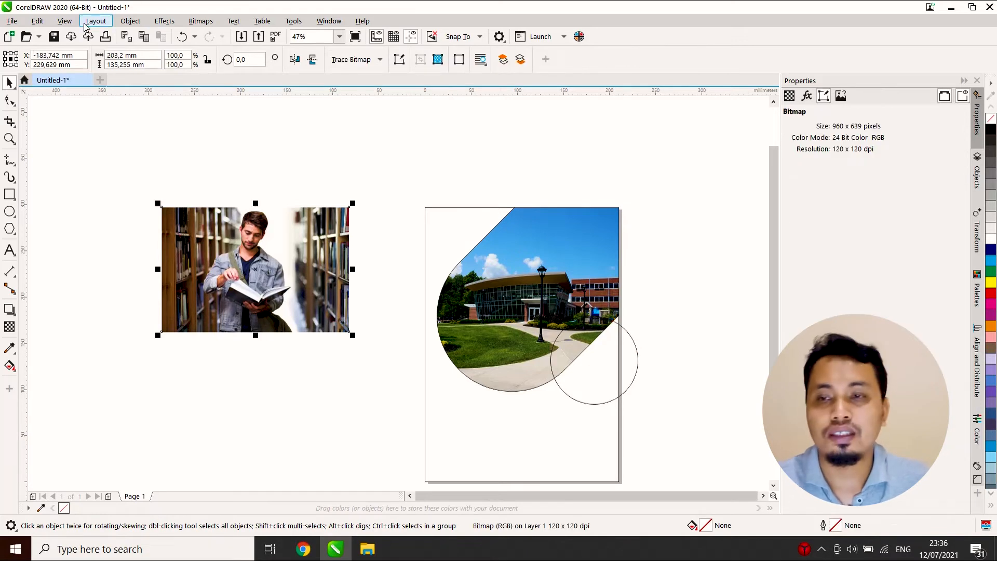
{"action": "left_click", "coordinate": [130, 21]}
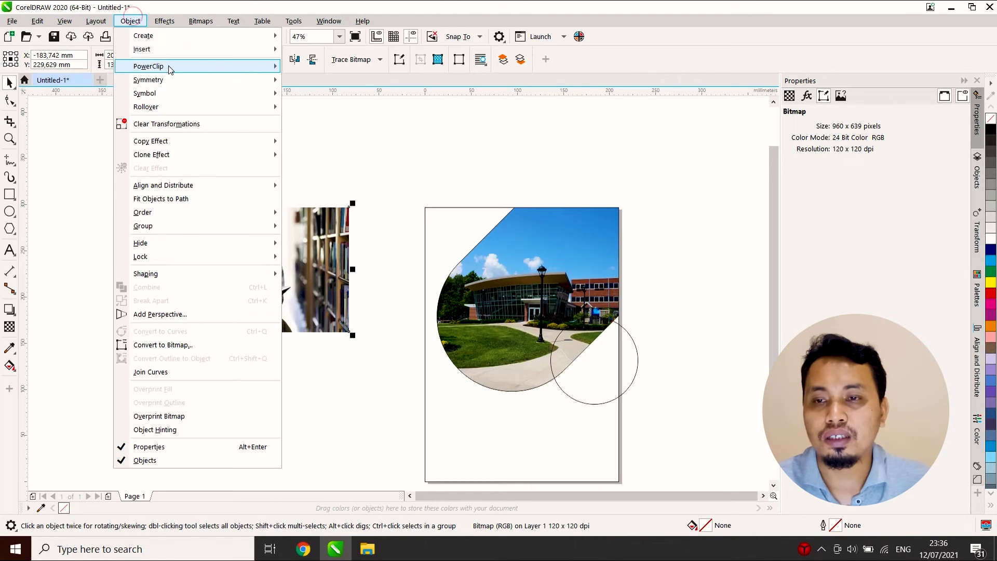
{"action": "mouse_move", "coordinate": [158, 66]}
{"action": "left_click", "coordinate": [337, 67]}
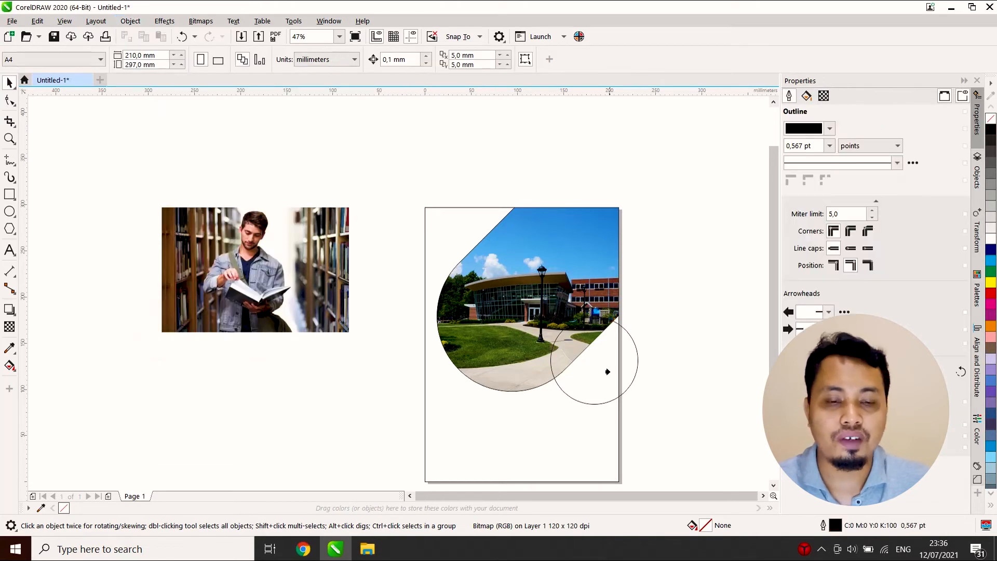
{"action": "left_click", "coordinate": [621, 363]}
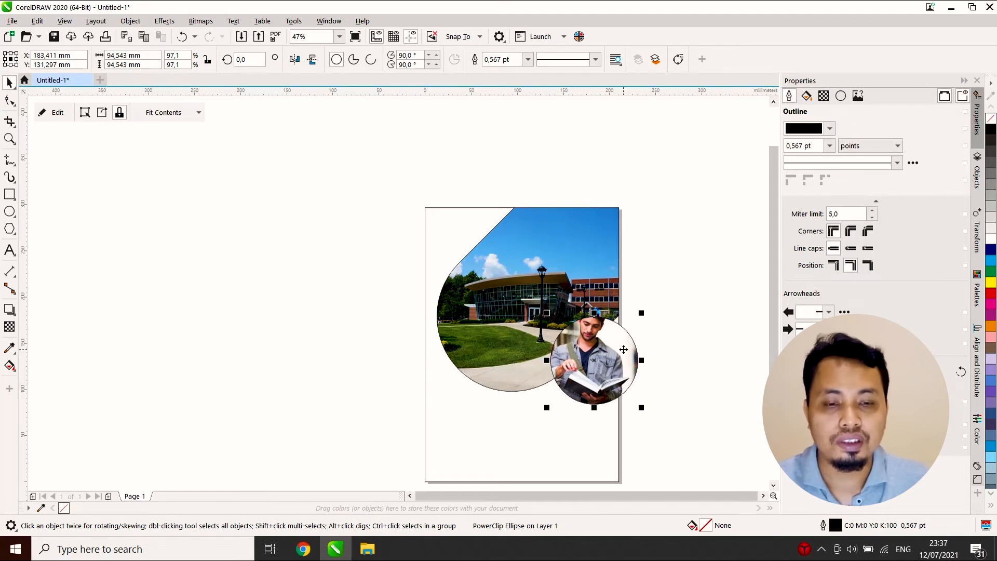
- Edit the circle's PowerClip contents, shrinking the student photo until its height roughly matches the circle, and finish editing
{"action": "left_click", "coordinate": [623, 349], "text": "ctrl"}
{"action": "left_click", "coordinate": [623, 349]}
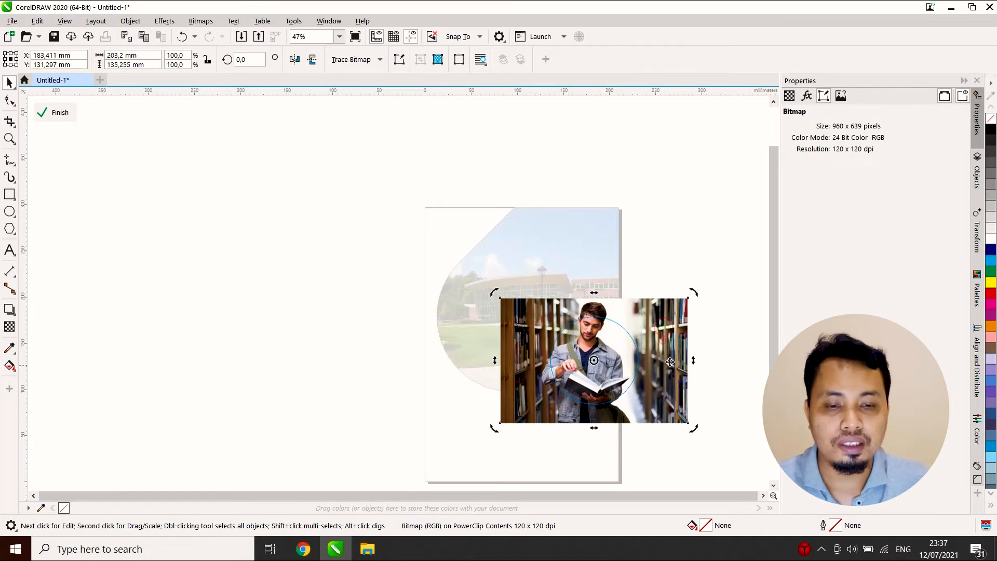
{"action": "left_click_drag", "start_coordinate": [692, 426], "coordinate": [668, 412]}
{"action": "left_click_drag", "start_coordinate": [655, 329], "coordinate": [658, 329]}
{"action": "left_click", "coordinate": [715, 359]}
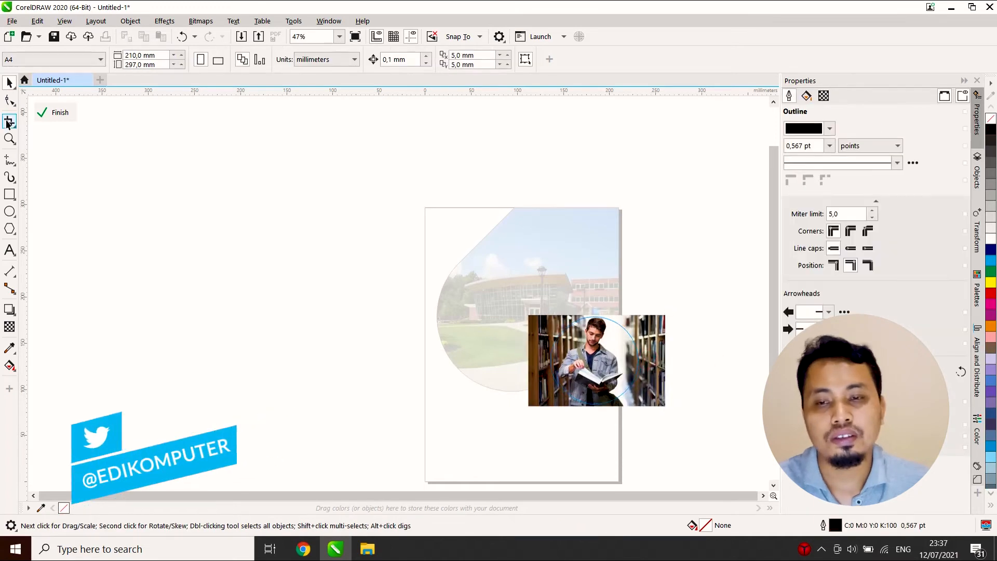
{"action": "left_click", "coordinate": [55, 113]}
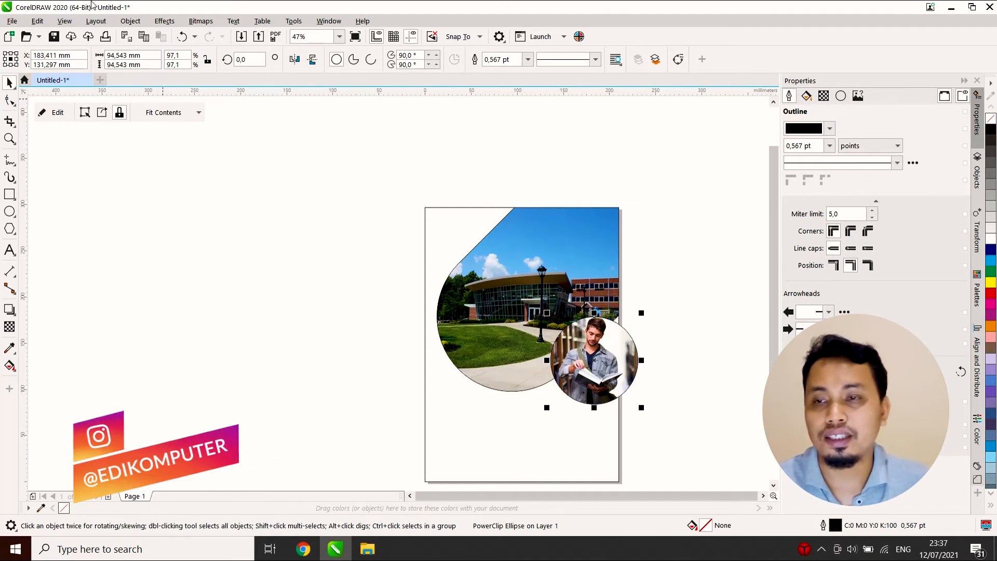
- PowerClip the student photo circle inside the page rectangle
{"action": "left_click", "coordinate": [131, 20]}
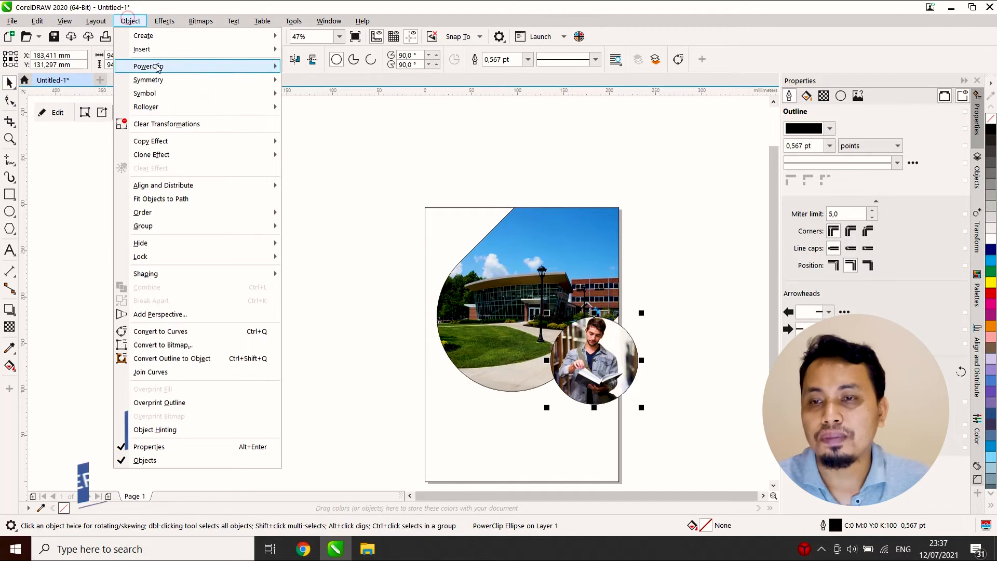
{"action": "mouse_move", "coordinate": [157, 67]}
{"action": "left_click", "coordinate": [325, 67]}
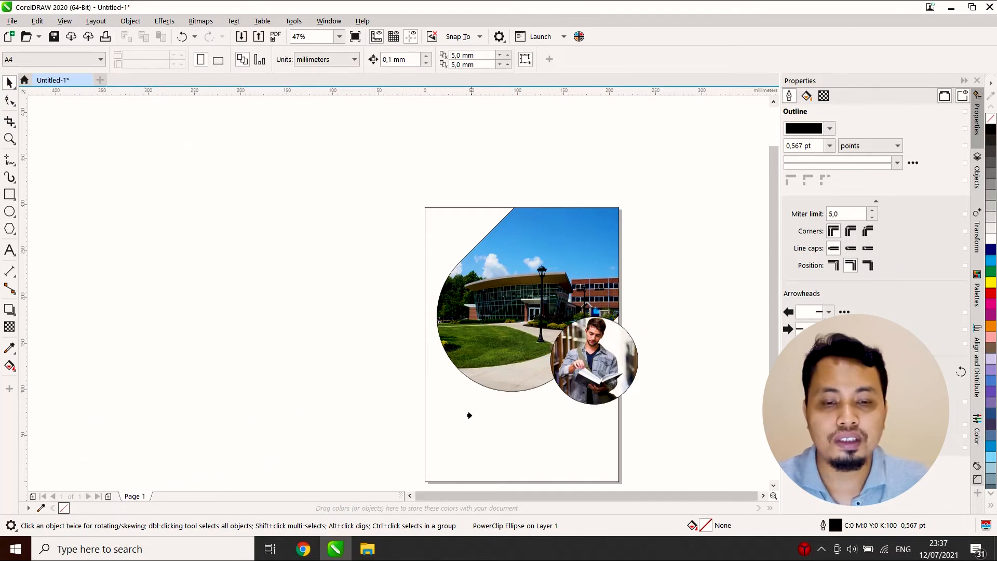
{"action": "left_click", "coordinate": [513, 429]}
{"action": "left_click", "coordinate": [662, 298]}
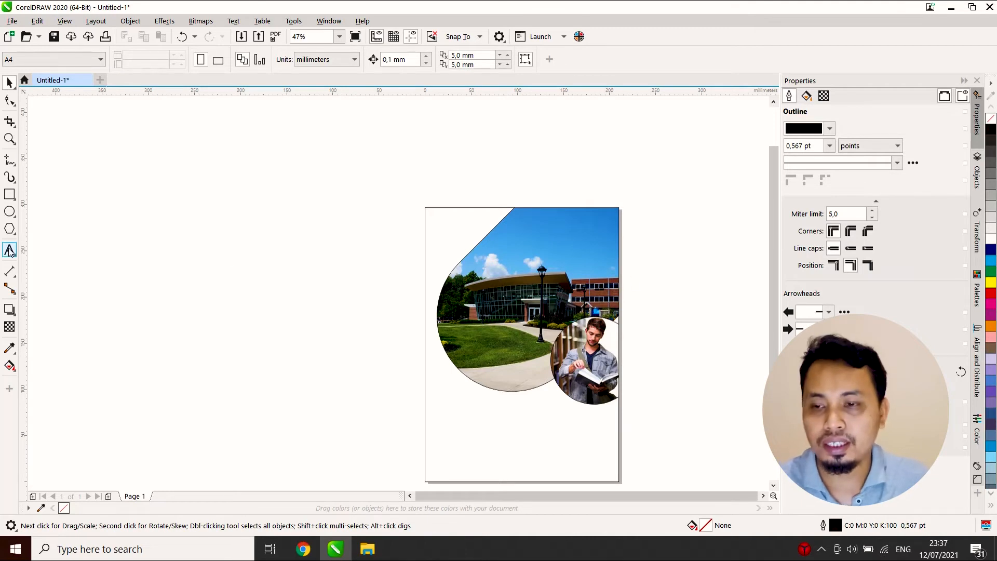
- Add artistic text reading "Pendaftaran Mahasiswa Baru" on two lines in the empty area beside the page
{"action": "left_click", "coordinate": [291, 194]}
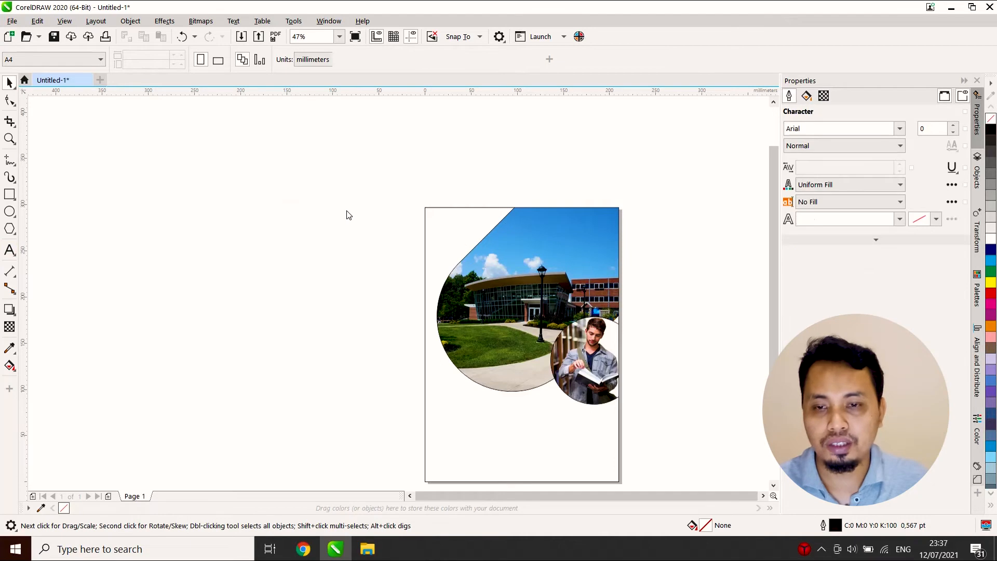
{"action": "type", "text": "Pendaftaran"}
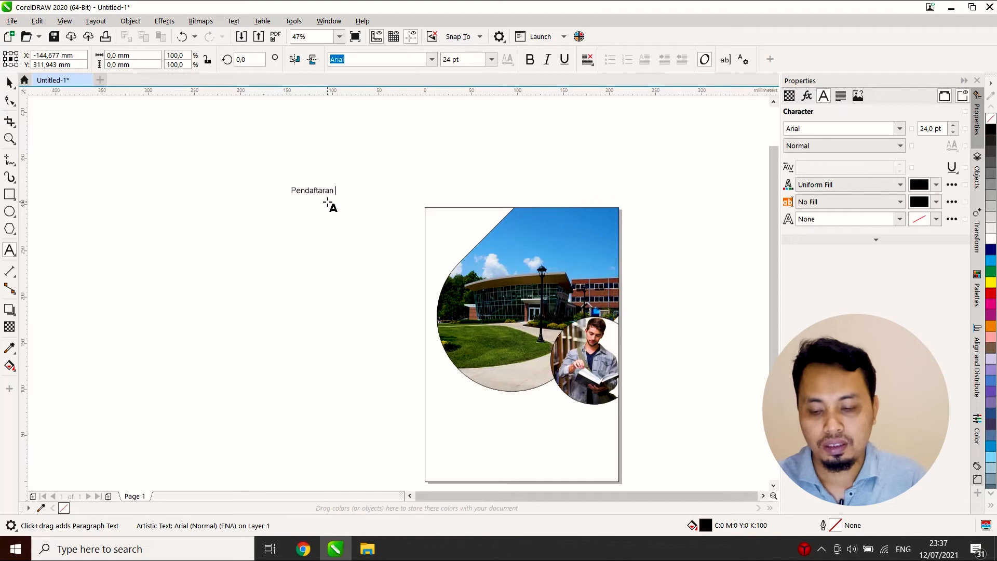
{"action": "key", "text": "BackSpace"}
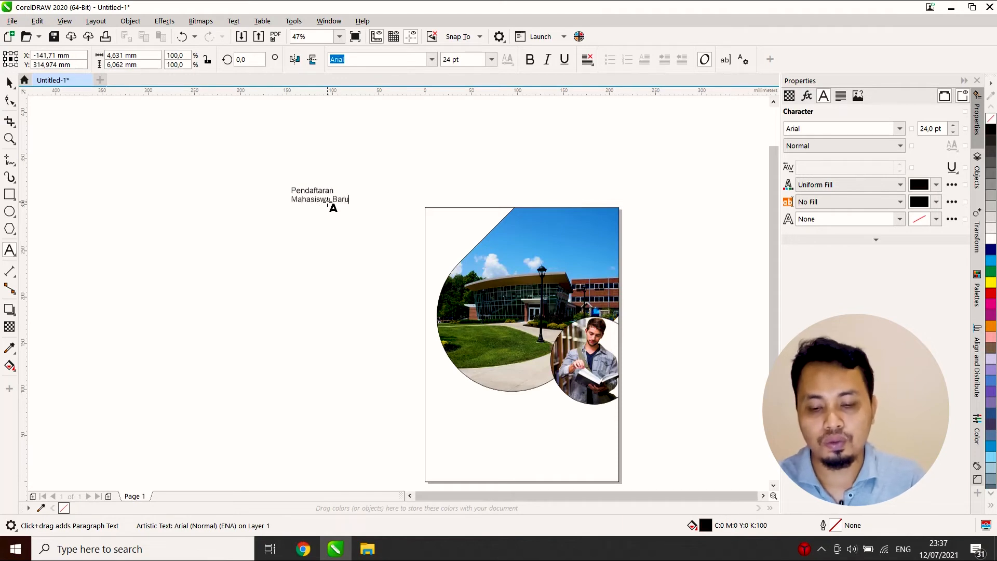
{"action": "left_click", "coordinate": [10, 82]}
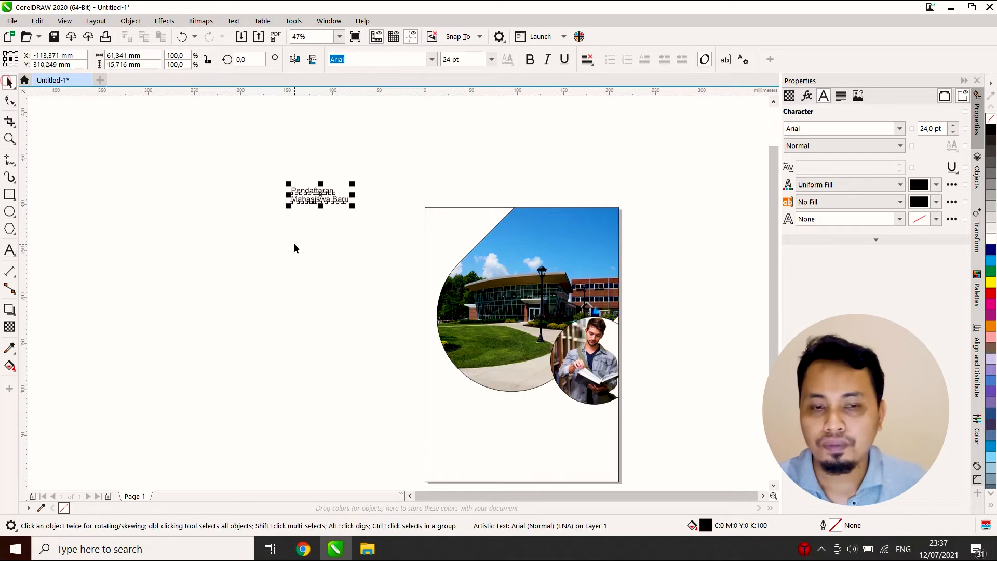
- Place the heading over the building photo's sky, enlarge it to about 36.5 pt, and set its font to Montserrat Bold
{"action": "left_click_drag", "start_coordinate": [320, 207], "coordinate": [515, 258]}
{"action": "left_click_drag", "start_coordinate": [602, 252], "coordinate": [607, 256]}
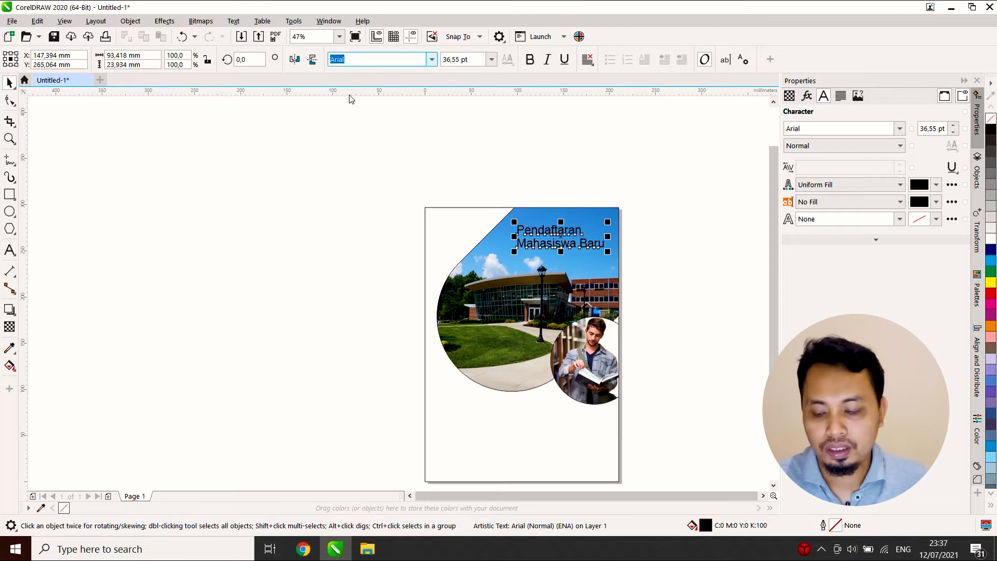
{"action": "left_click", "coordinate": [431, 60]}
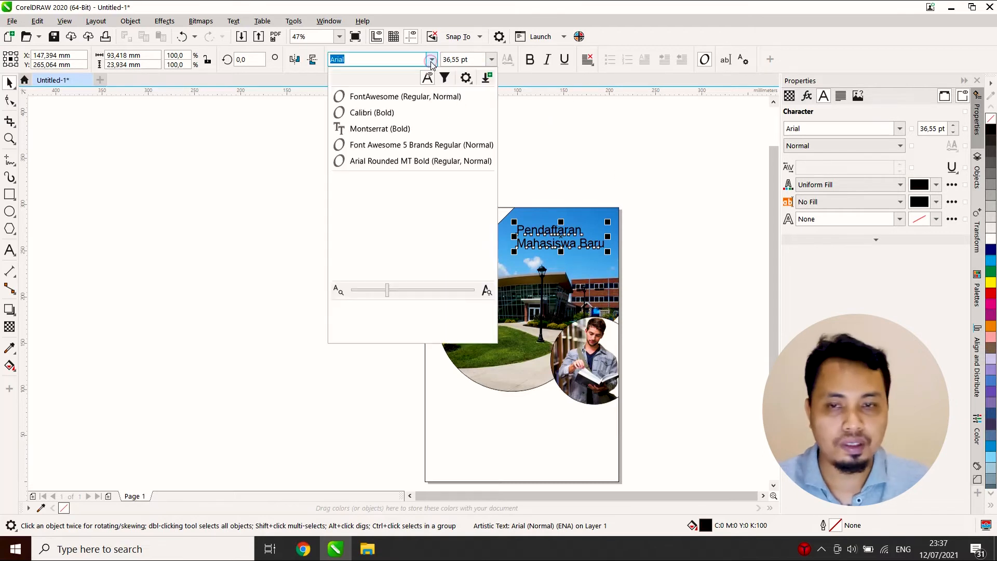
{"action": "left_click", "coordinate": [418, 129]}
- Reposition the heading in the sky so that both lines fit inside the page's right edge
{"action": "scroll", "coordinate": [616, 247], "scroll_direction": "up", "scroll_amount": 2}
{"action": "scroll", "coordinate": [616, 247], "scroll_direction": "up", "scroll_amount": 2}
{"action": "left_click_drag", "start_coordinate": [597, 251], "coordinate": [580, 253]}
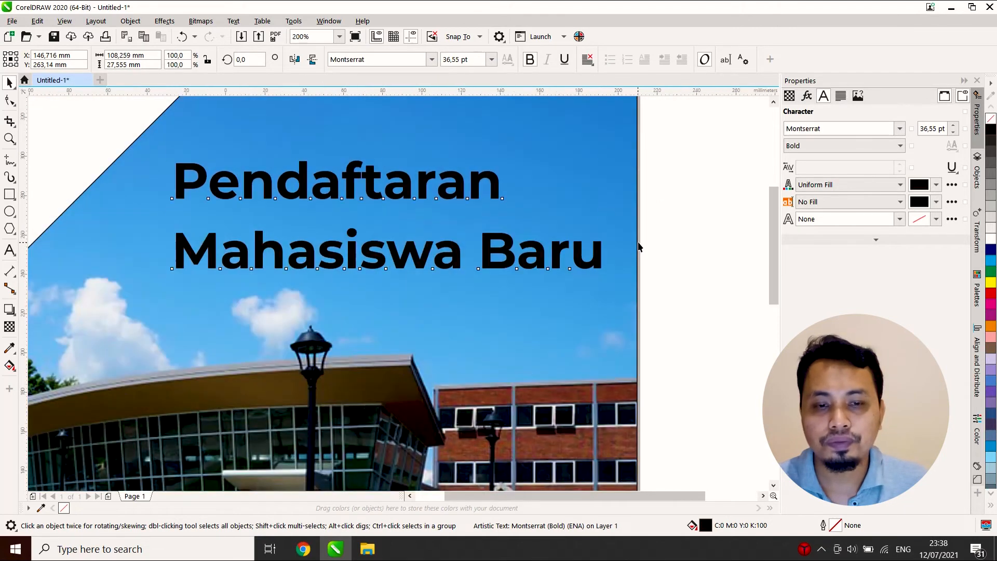
{"action": "scroll", "coordinate": [636, 244], "scroll_direction": "down", "scroll_amount": 2}
{"action": "scroll", "coordinate": [613, 240], "scroll_direction": "down", "scroll_amount": 2}
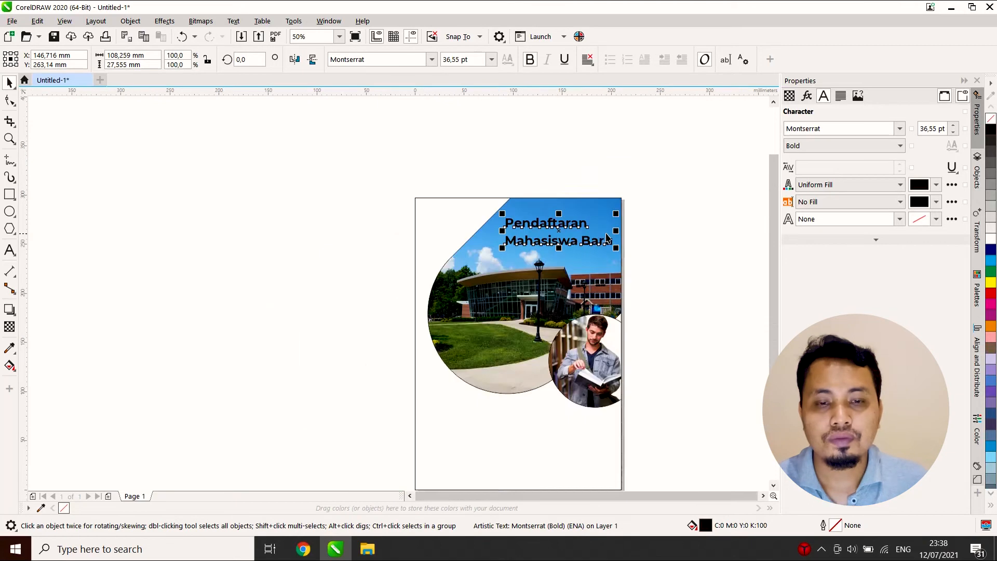
{"action": "scroll", "coordinate": [612, 239], "scroll_direction": "up", "scroll_amount": 2}
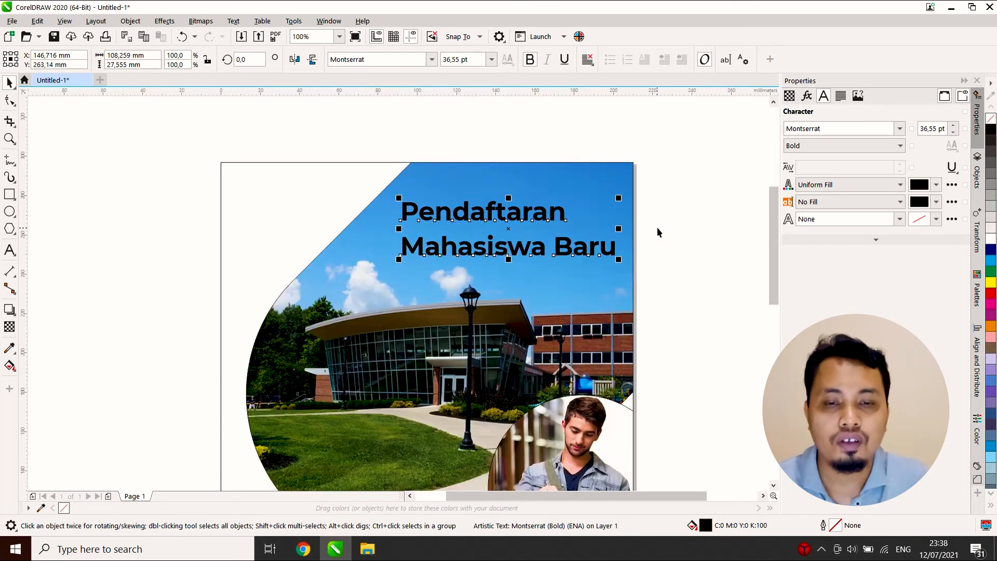
{"action": "left_click_drag", "start_coordinate": [562, 217], "coordinate": [564, 217]}
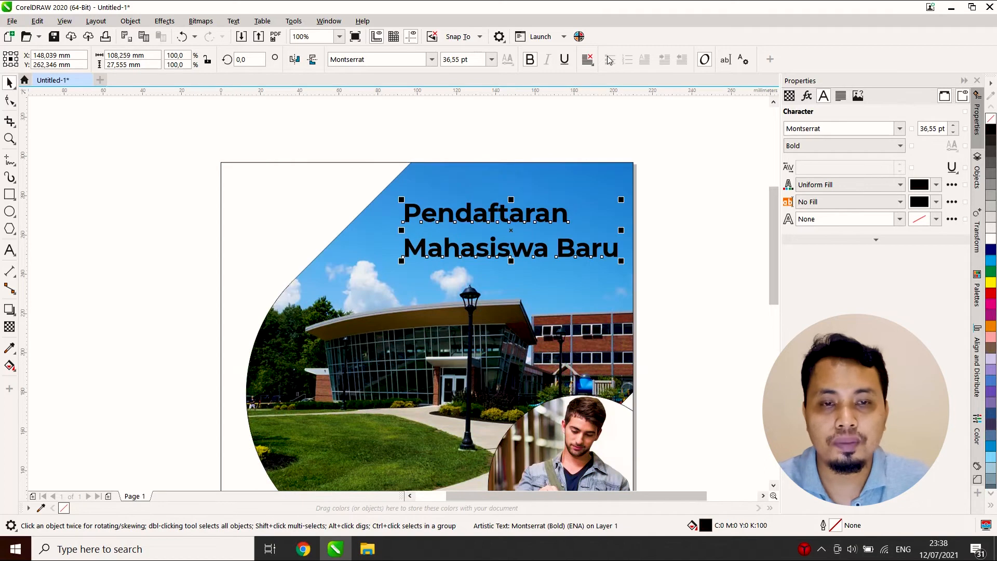
- Try centre alignment on the two heading lines and shift the heading slightly up and inward
{"action": "left_click", "coordinate": [591, 63]}
{"action": "left_click", "coordinate": [605, 103]}
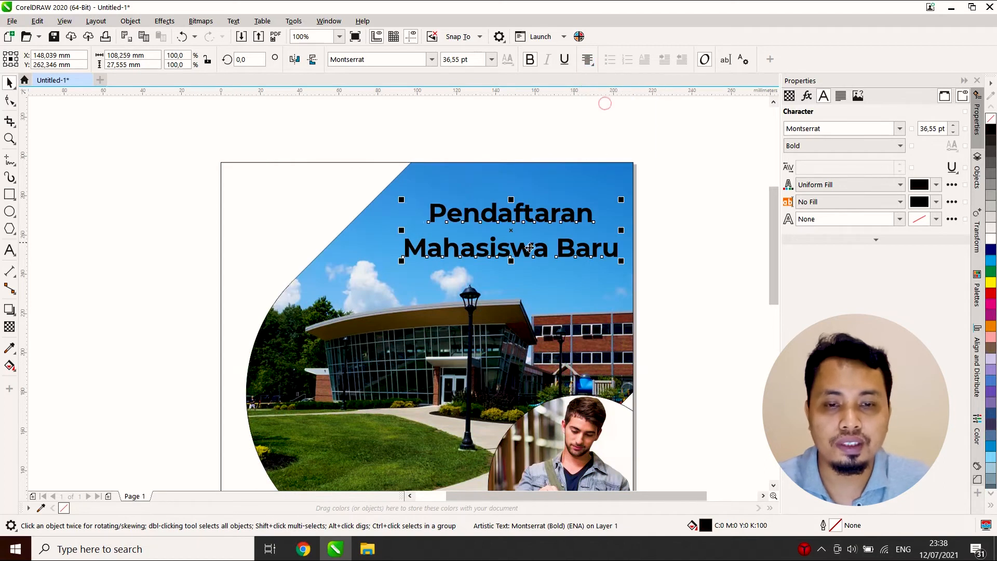
{"action": "left_click_drag", "start_coordinate": [594, 250], "coordinate": [588, 245]}
- Right-align the two heading lines and adjust the heading's position to leave a margin from the page's right edge
{"action": "left_click", "coordinate": [587, 62]}
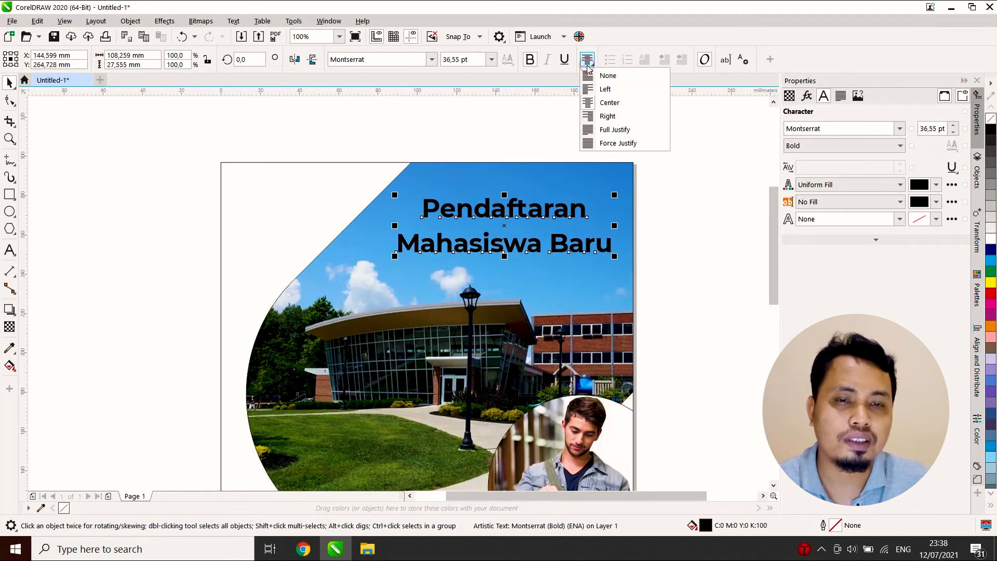
{"action": "left_click", "coordinate": [606, 116]}
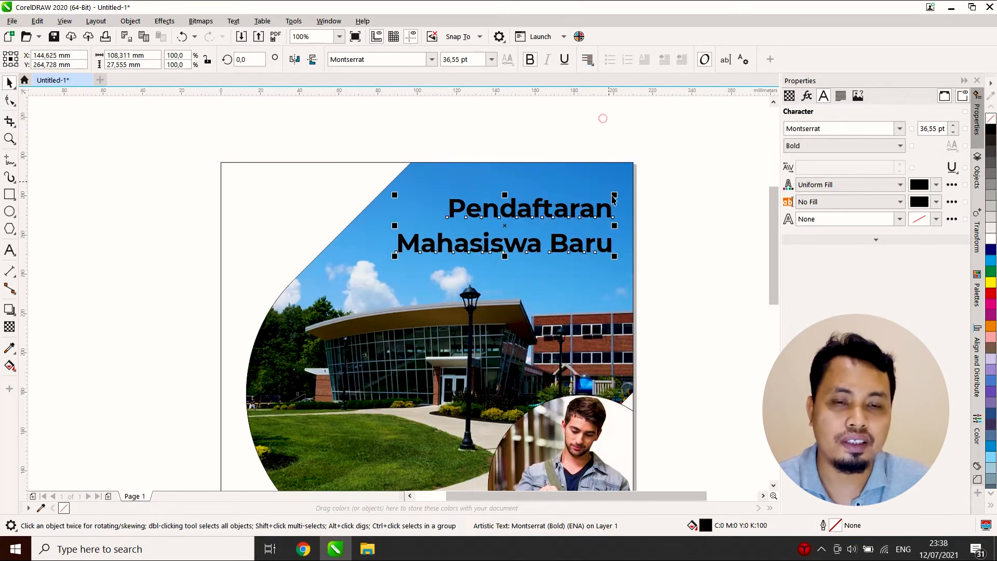
{"action": "left_click_drag", "start_coordinate": [599, 250], "coordinate": [594, 245]}
{"action": "left_click", "coordinate": [674, 216]}
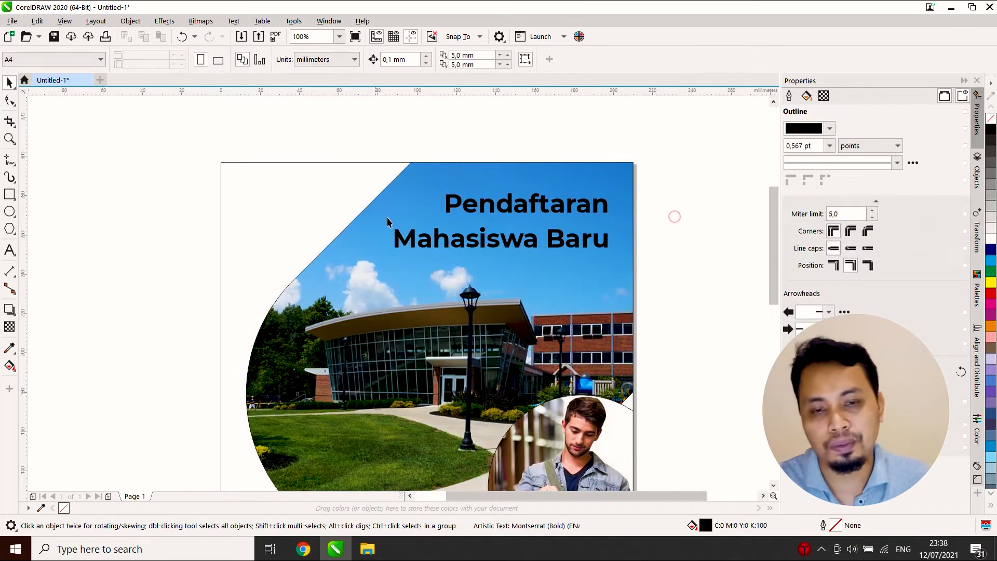
{"action": "scroll", "coordinate": [657, 262], "scroll_direction": "down", "scroll_amount": 1}
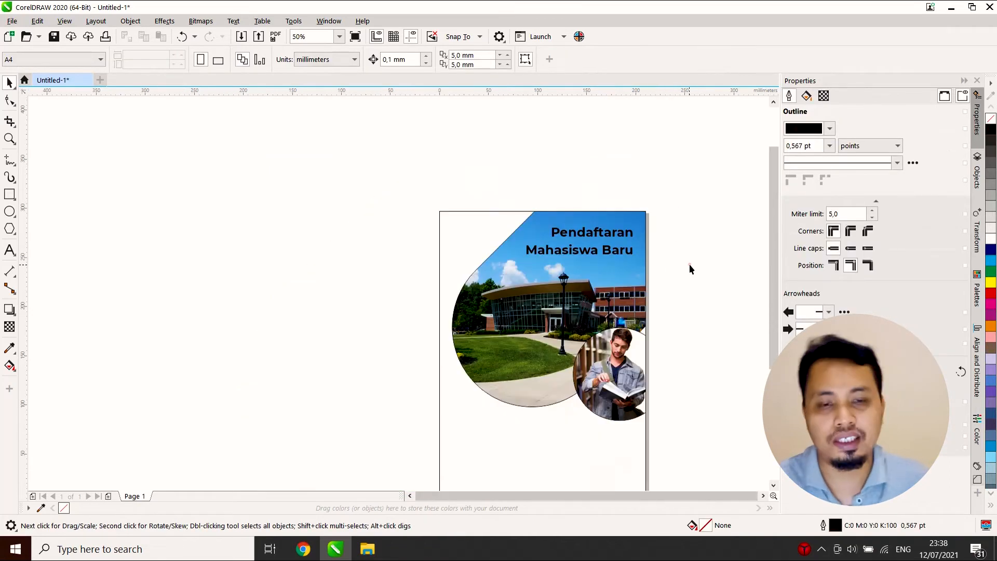
{"action": "left_click", "coordinate": [625, 254]}
{"action": "left_click_drag", "start_coordinate": [625, 254], "coordinate": [625, 257]}
{"action": "left_click", "coordinate": [687, 249]}
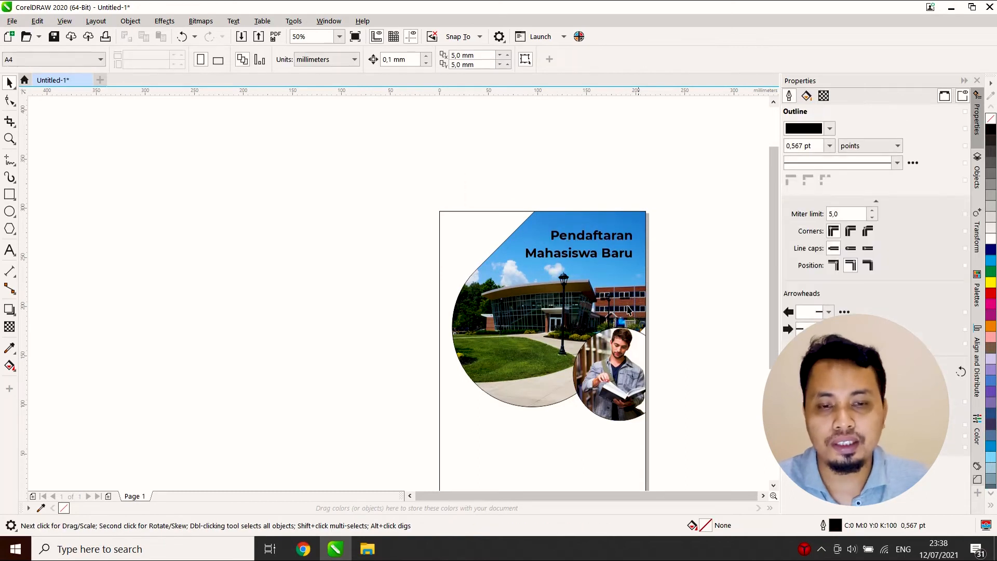
- Add the text "Program Studi" and place it on the page below the slanted shape at about 47 pt
{"action": "left_click", "coordinate": [9, 250]}
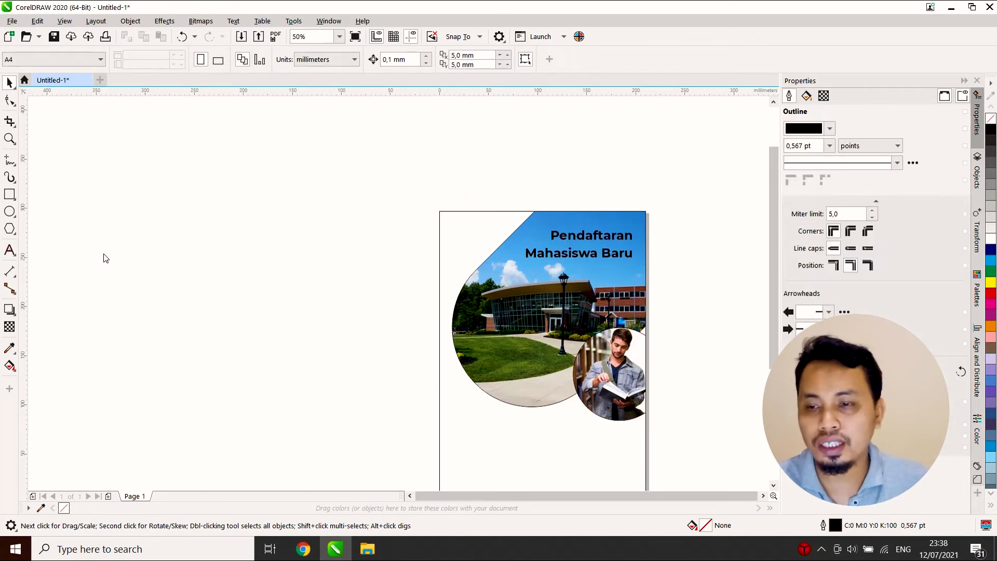
{"action": "left_click", "coordinate": [386, 293]}
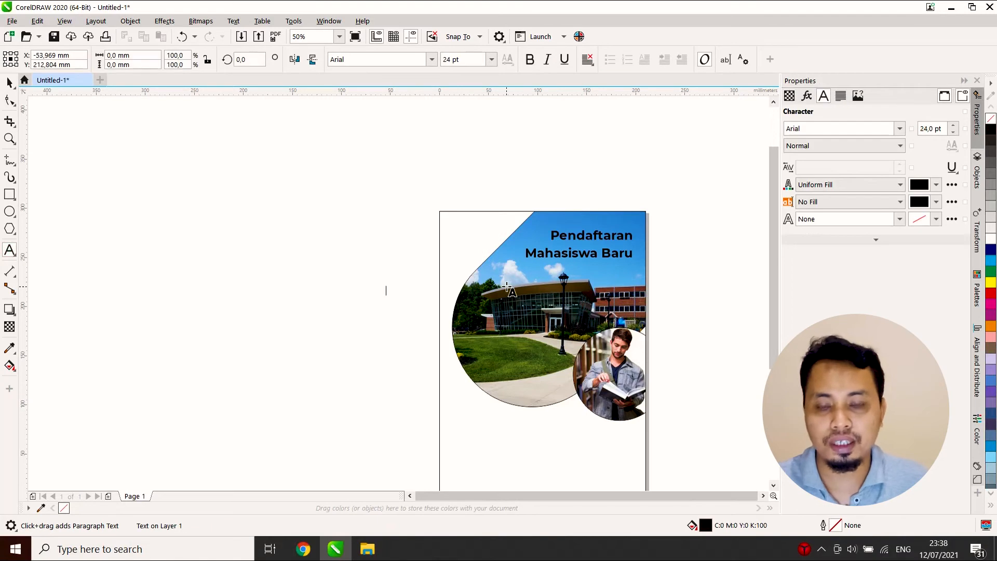
{"action": "type", "text": "Program Studi"}
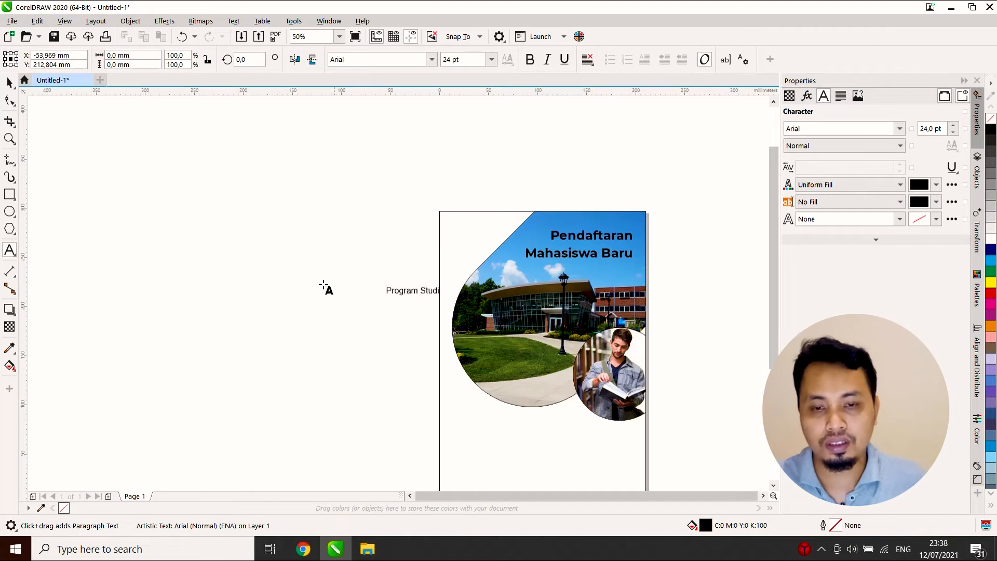
{"action": "left_click", "coordinate": [9, 82]}
{"action": "left_click_drag", "start_coordinate": [431, 300], "coordinate": [584, 454]}
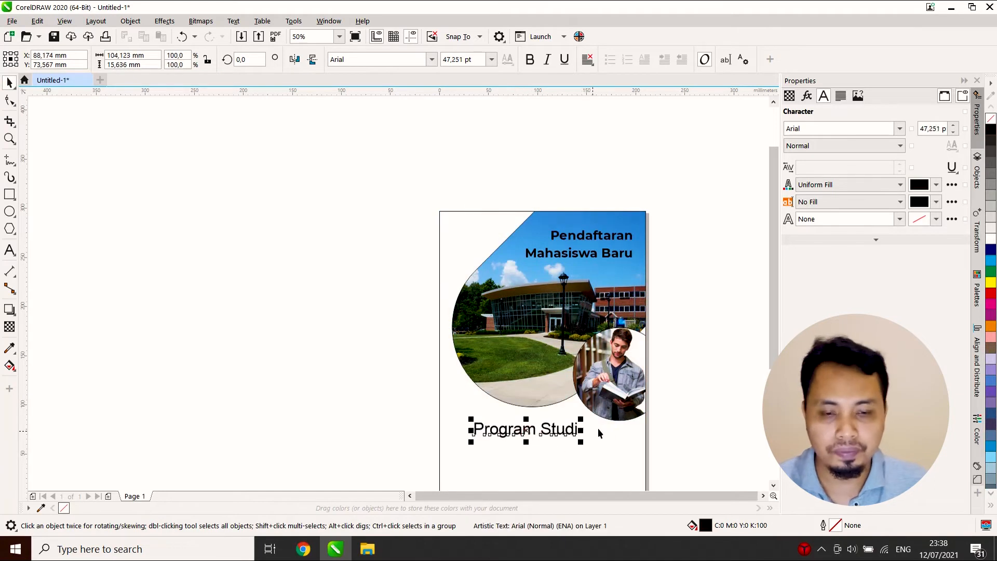
{"action": "scroll", "coordinate": [562, 445], "scroll_direction": "down", "scroll_amount": 2}
{"action": "scroll", "coordinate": [608, 462], "scroll_direction": "up", "scroll_amount": 2}
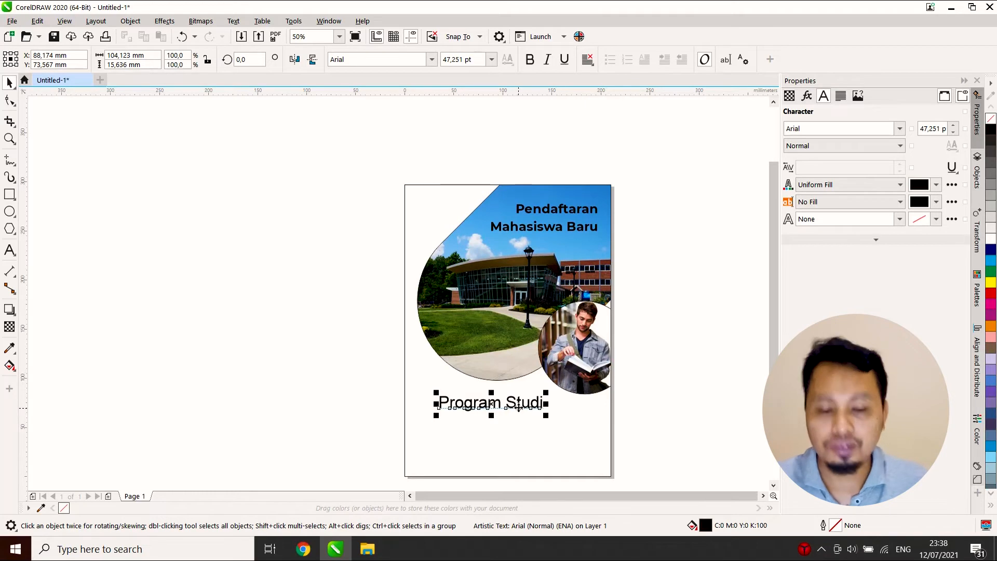
- Duplicate the "Program Studi" text below the original and replace the copy's wording with "Sarjana Komputer ( Informatika )"
{"action": "left_click_drag", "start_coordinate": [517, 407], "coordinate": [533, 429]}
{"action": "right_click", "coordinate": [533, 428]}
{"action": "double_click", "coordinate": [534, 427]}
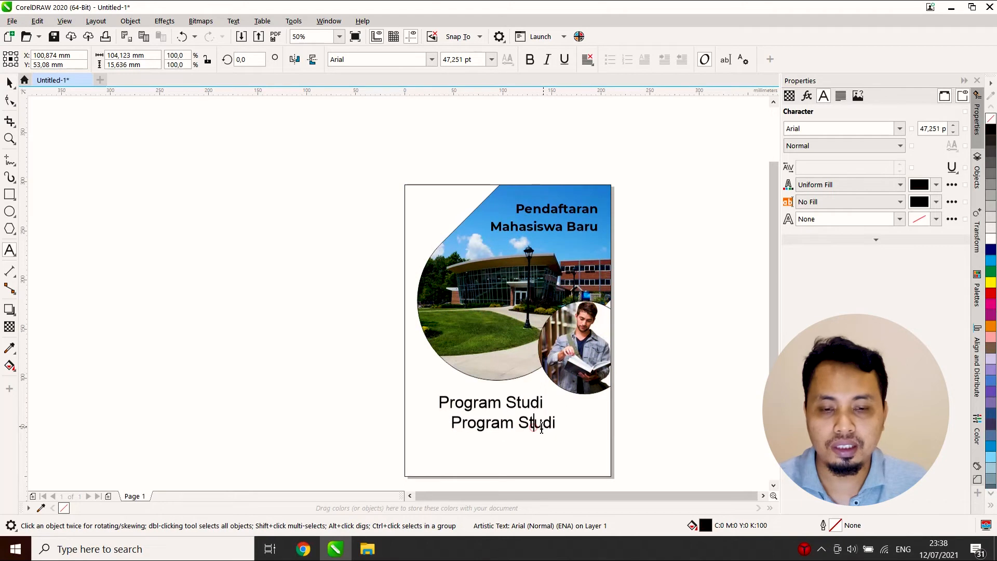
{"action": "key", "text": "ctrl+a"}
{"action": "type", "text": "Sarjana"}
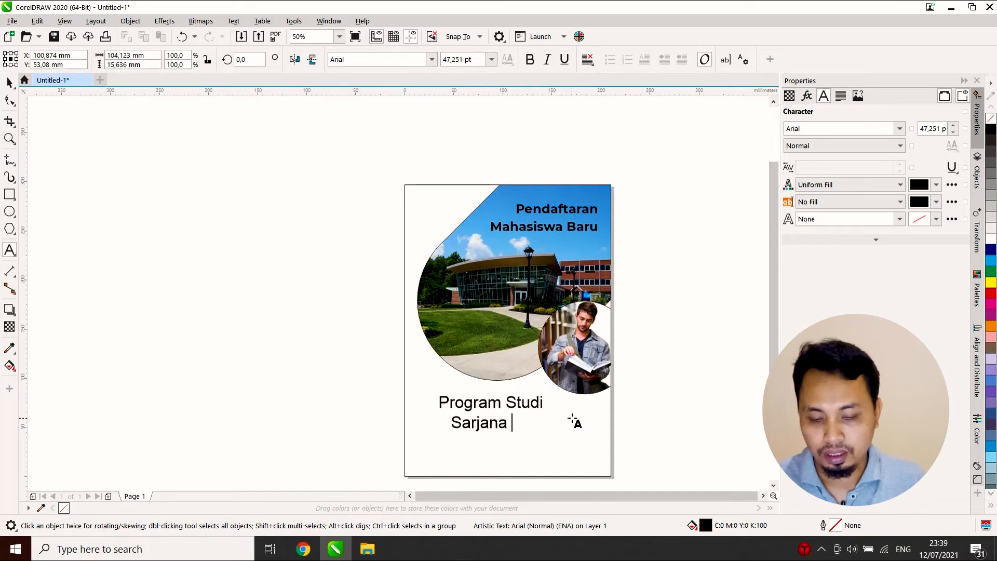
{"action": "type", "text": " Komputer"}
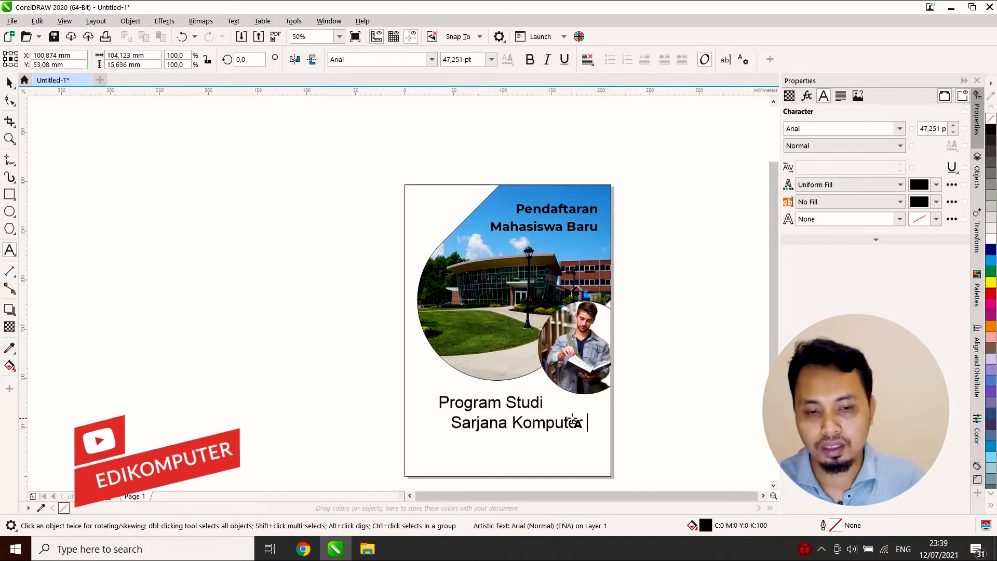
{"action": "type", "text": " ( I"}
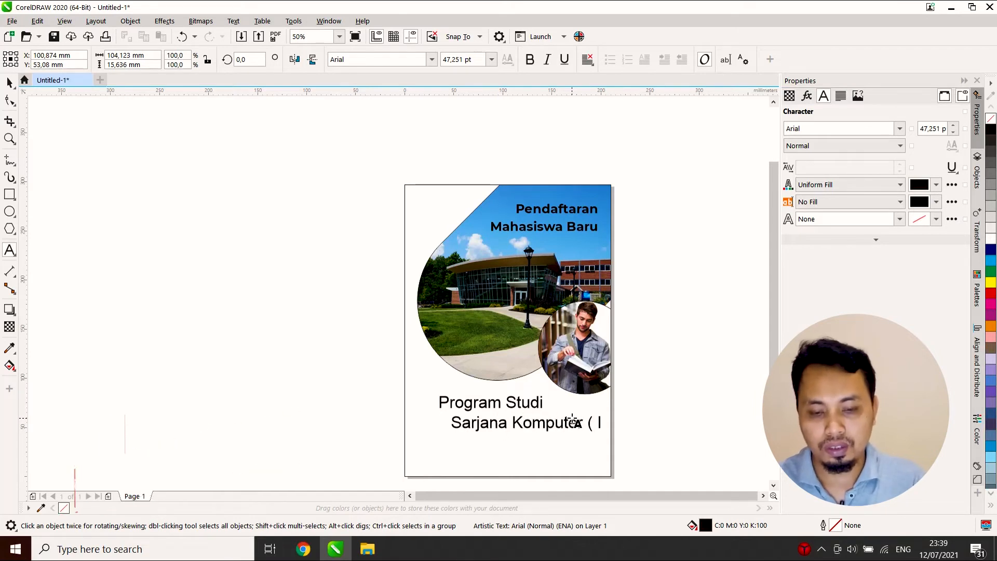
{"action": "type", "text": "nformatika"}
{"action": "key", "text": "Return"}
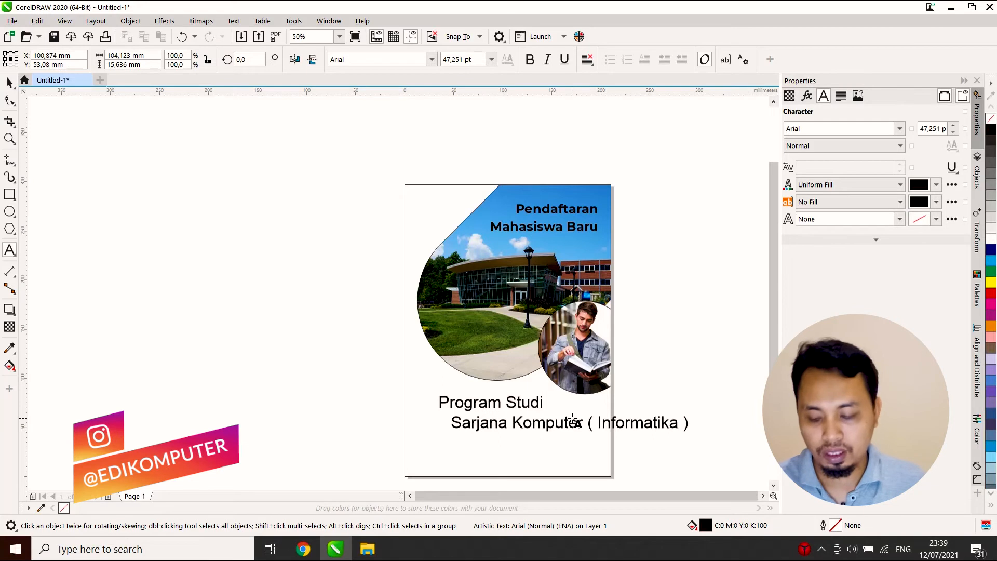
- Add "Sarjana Komunikasi" as the second line of the study-program text
{"action": "type", "text": "Sarjana "}
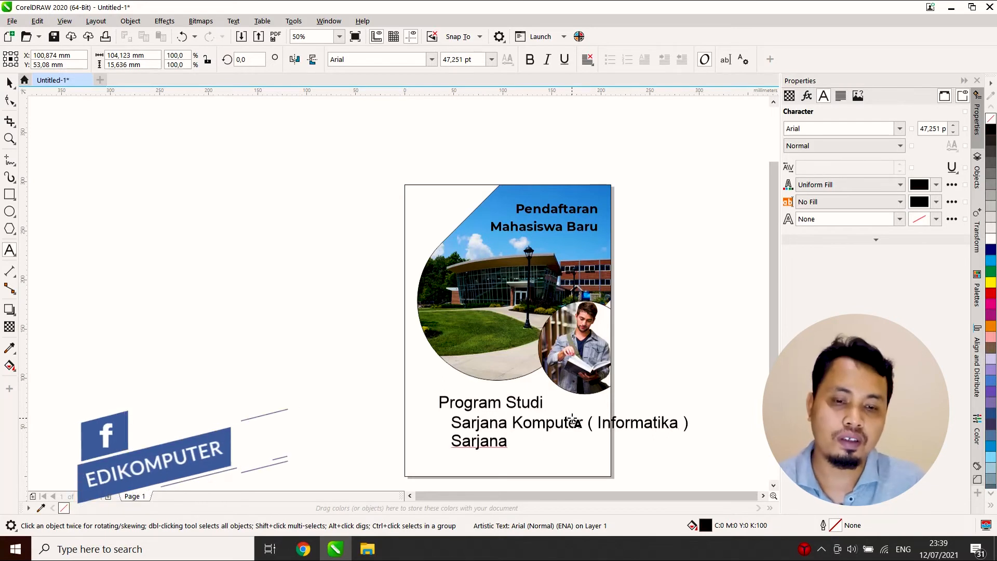
{"action": "type", "text": "Dea"}
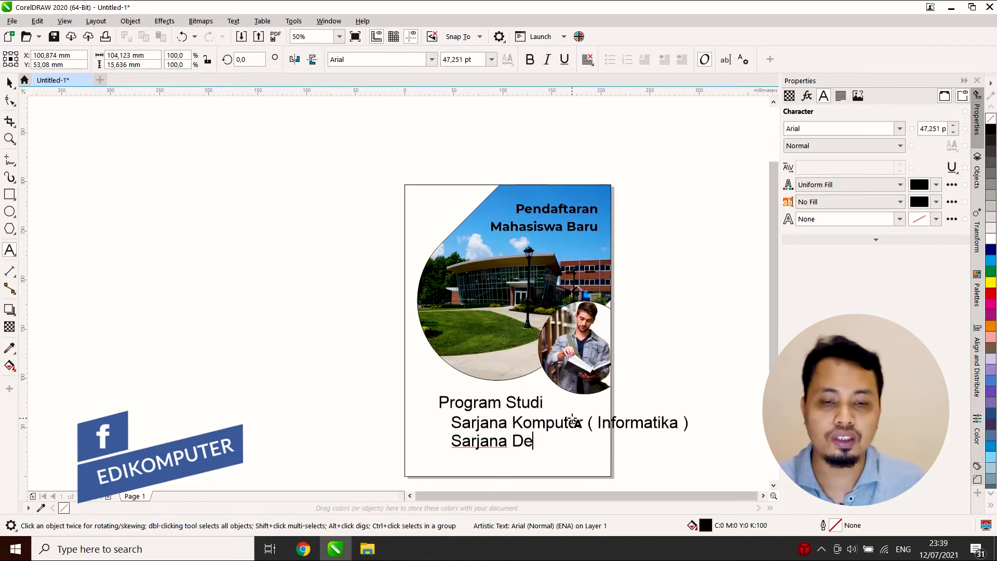
{"action": "key", "text": "BackSpace"}
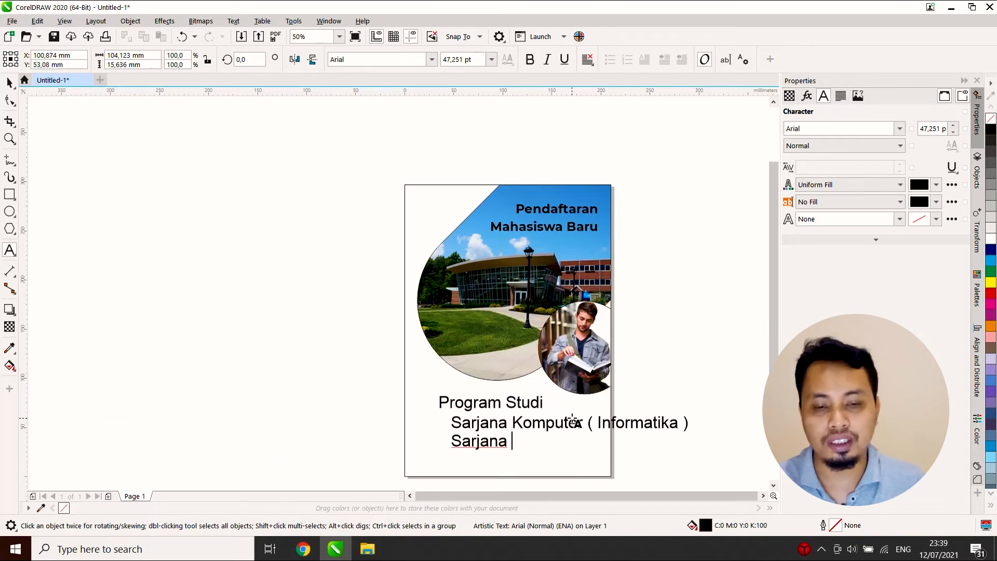
{"action": "type", "text": "Komunikasi"}
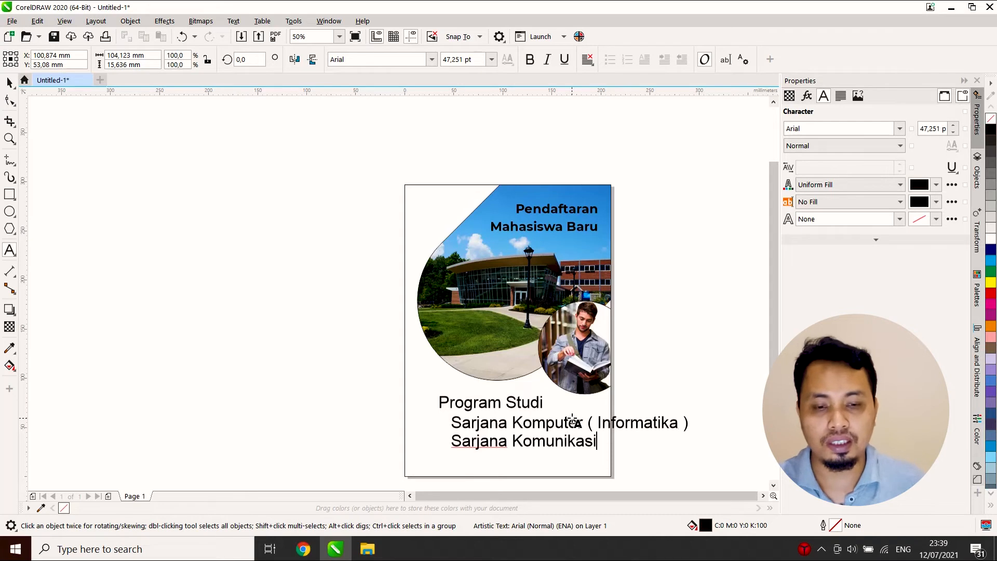
{"action": "left_click", "coordinate": [8, 82]}
- Duplicate the two-line program list beside the original and change the copy's first line to "Sarjana Akuntansi"
{"action": "scroll", "coordinate": [383, 444], "scroll_direction": "down", "scroll_amount": 1}
{"action": "left_click_drag", "start_coordinate": [536, 443], "coordinate": [656, 440]}
{"action": "right_click", "coordinate": [656, 441]}
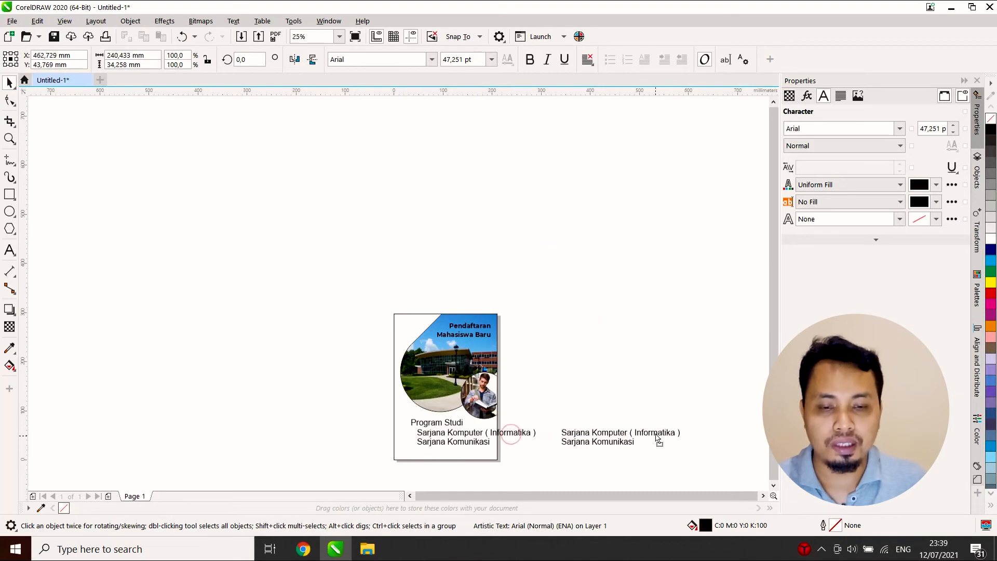
{"action": "left_click_drag", "start_coordinate": [597, 436], "coordinate": [699, 423]}
{"action": "double_click", "coordinate": [578, 432]}
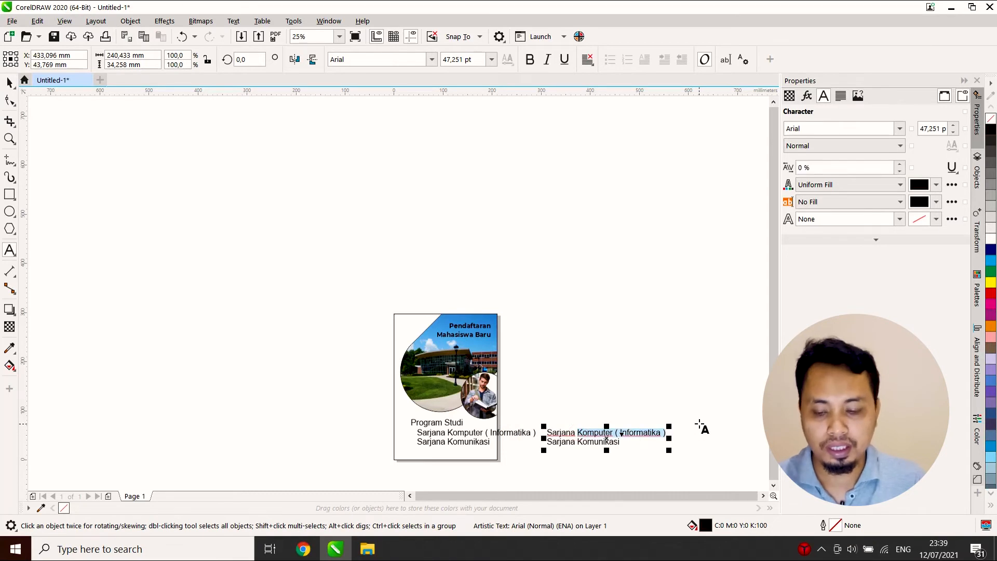
{"action": "type", "text": "Akuntansi"}
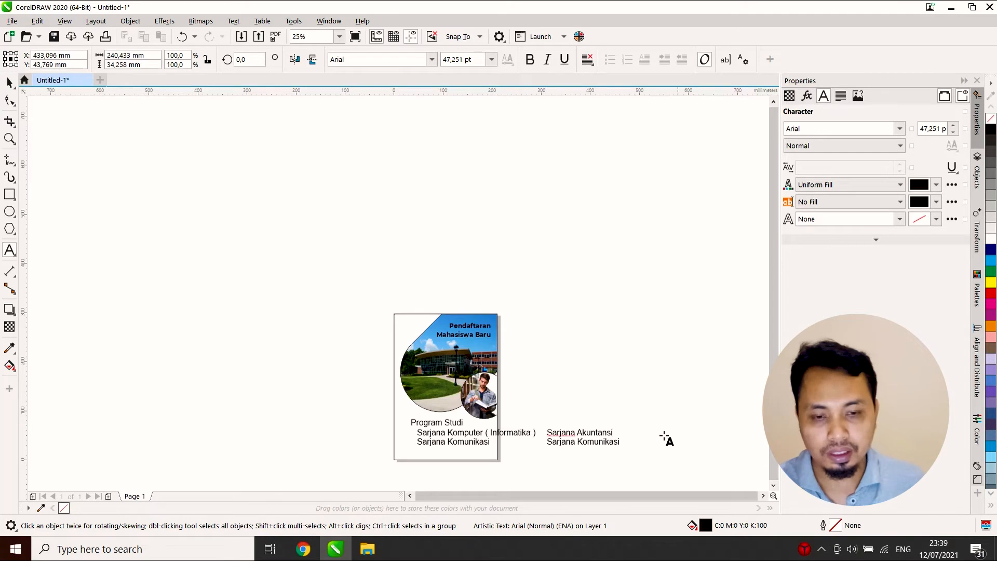
- Change the second line of the copied program list to "Sarjana Ekonomi"
{"action": "left_click", "coordinate": [577, 444]}
{"action": "key", "text": "shift+End"}
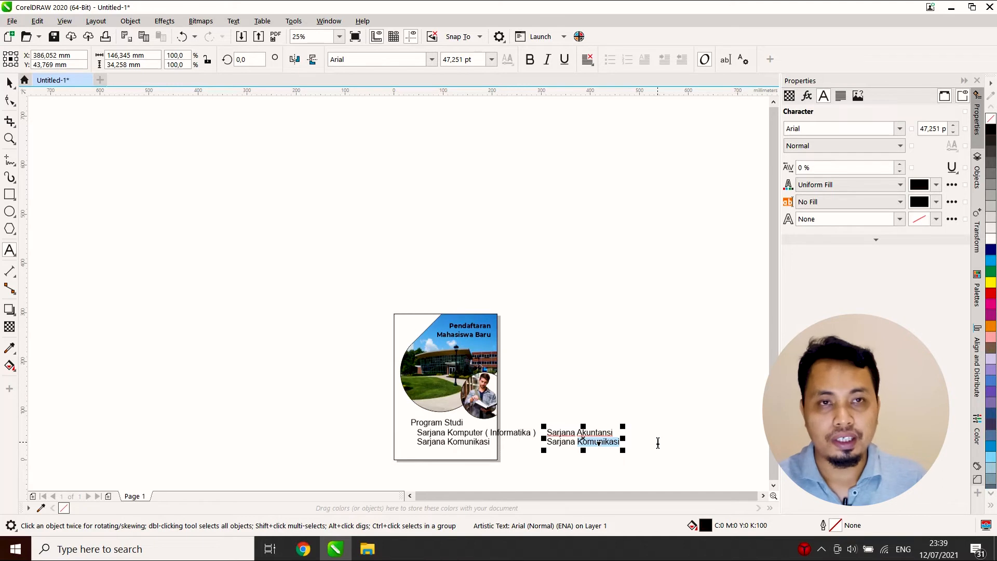
{"action": "key", "text": "Delete"}
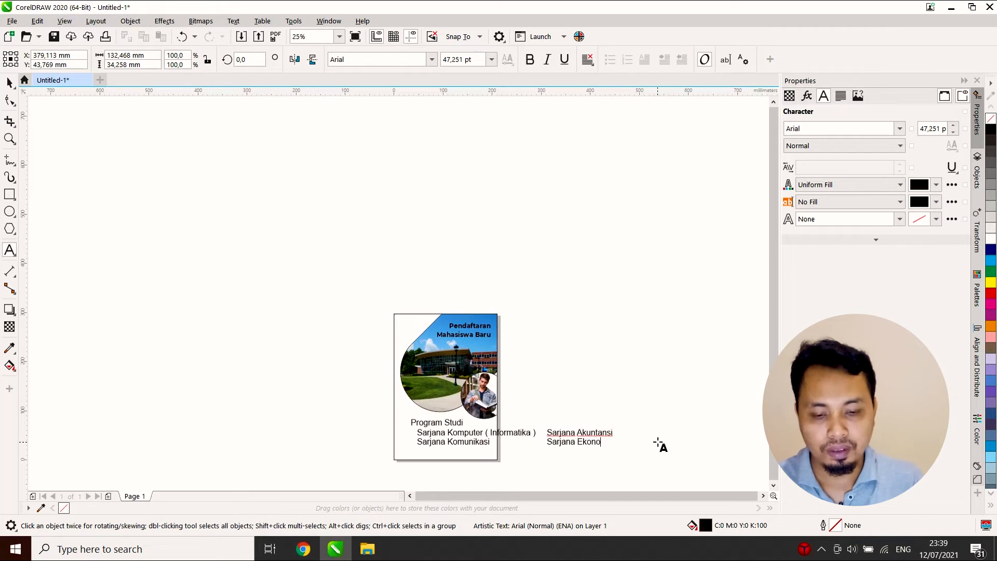
{"action": "left_click", "coordinate": [8, 82]}
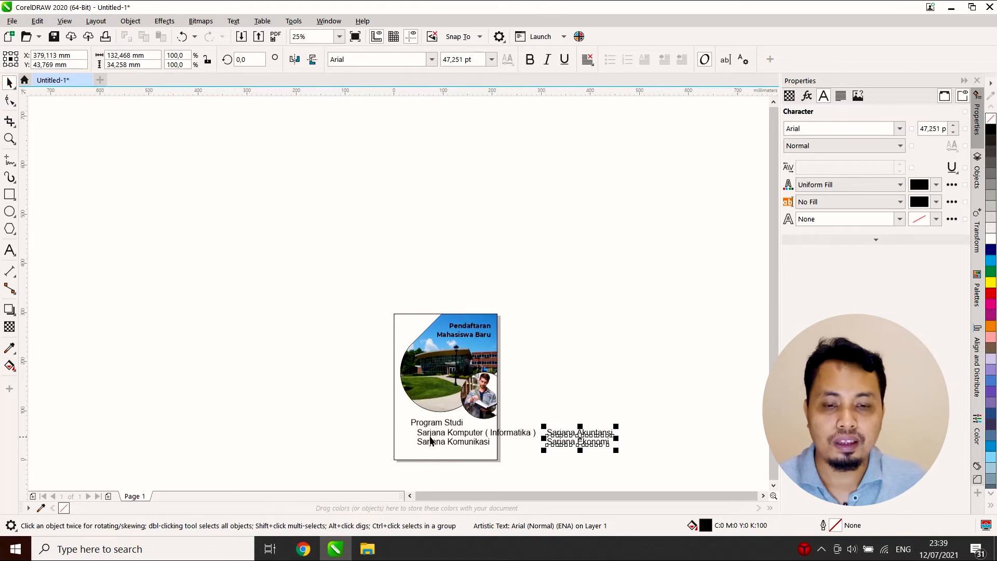
- Scale both program lists down together to about 18.8 pt so they fit on the page below "Program Studi"
{"action": "left_click_drag", "start_coordinate": [355, 461], "coordinate": [566, 461]}
{"action": "left_click_drag", "start_coordinate": [649, 432], "coordinate": [526, 463]}
{"action": "scroll", "coordinate": [496, 440], "scroll_direction": "up", "scroll_amount": 1}
{"action": "scroll", "coordinate": [509, 437], "scroll_direction": "up", "scroll_amount": 1}
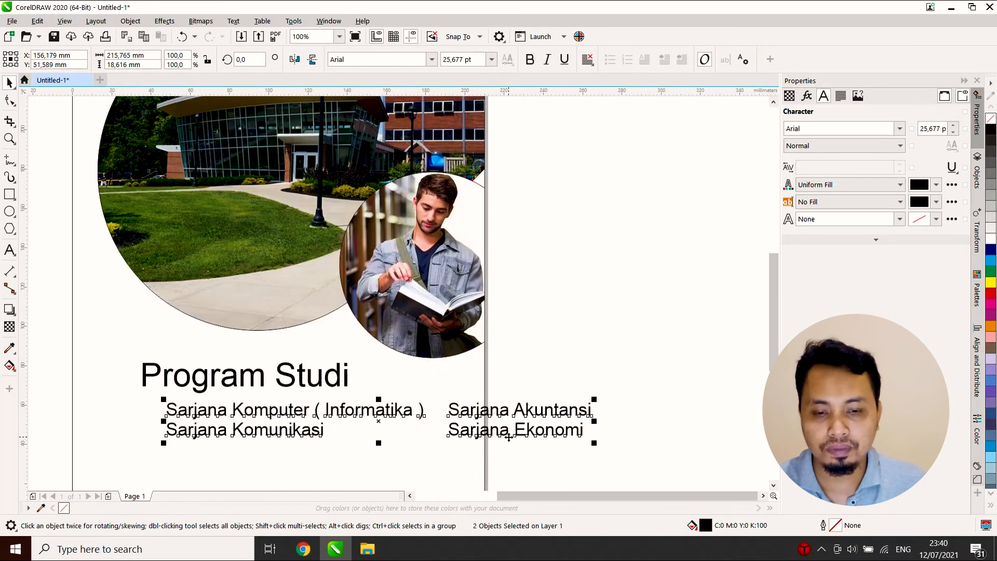
{"action": "left_click_drag", "start_coordinate": [572, 451], "coordinate": [457, 456]}
{"action": "left_click", "coordinate": [555, 414]}
{"action": "scroll", "coordinate": [412, 399], "scroll_direction": "down", "scroll_amount": 1}
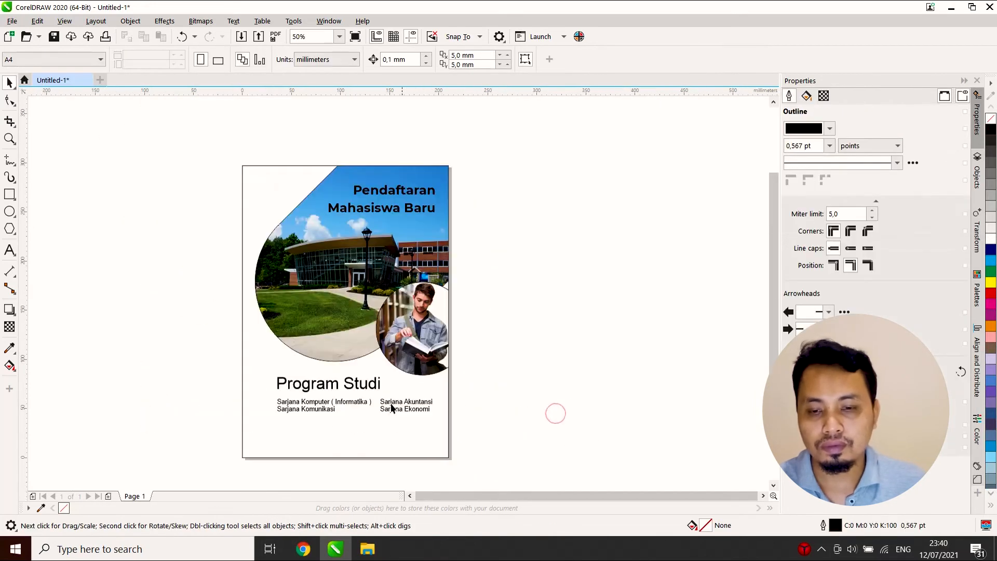
- Set the font of both program lists to Calibri Bold
{"action": "scroll", "coordinate": [353, 411], "scroll_direction": "up", "scroll_amount": 1}
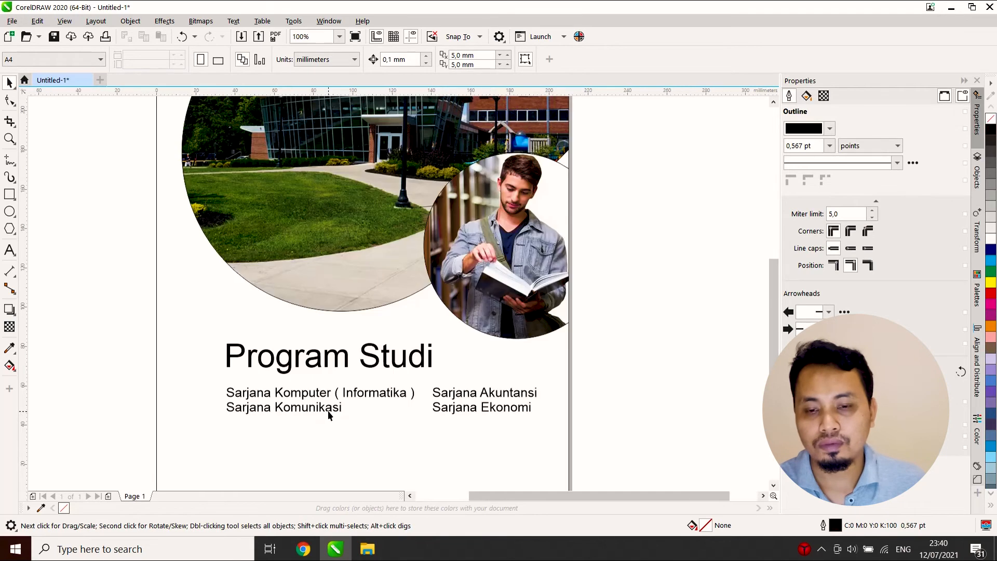
{"action": "left_click", "coordinate": [449, 400]}
{"action": "left_click", "coordinate": [434, 60]}
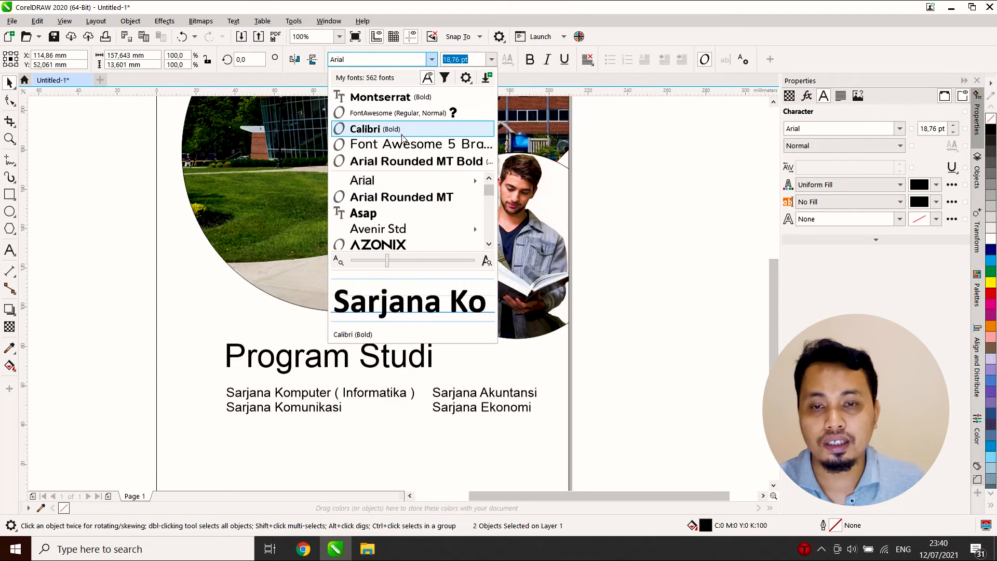
{"action": "left_click", "coordinate": [402, 137]}
{"action": "left_click", "coordinate": [636, 318]}
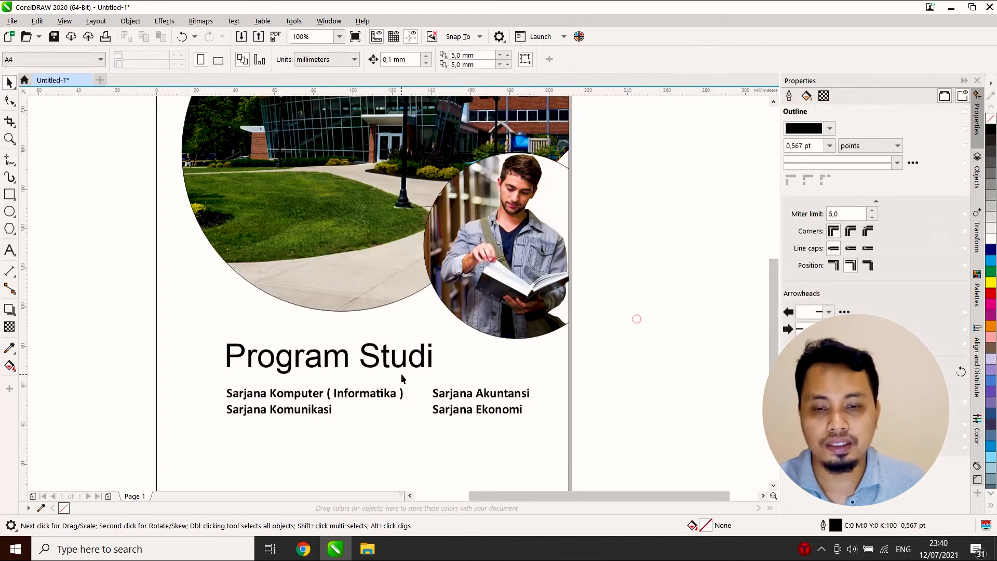
- Set the font of the "Program Studi" heading to Calibri Bold
{"action": "left_click", "coordinate": [367, 361]}
{"action": "left_click", "coordinate": [431, 59]}
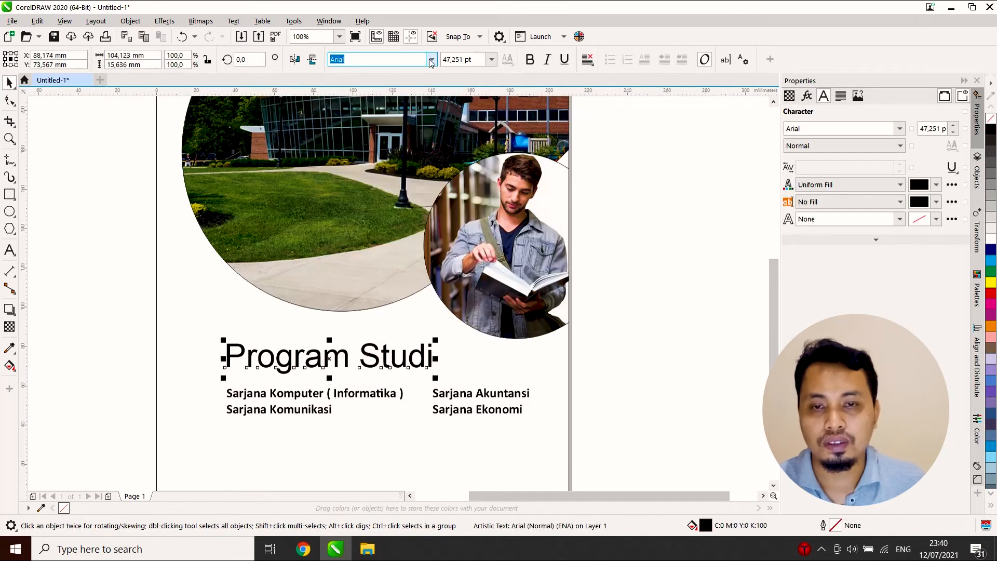
{"action": "left_click", "coordinate": [369, 97]}
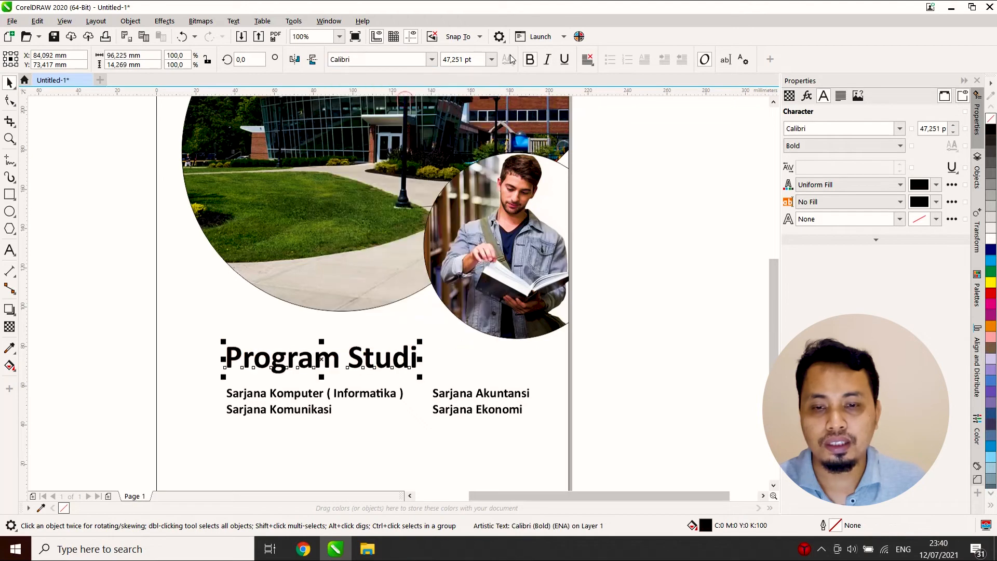
{"action": "left_click", "coordinate": [670, 368]}
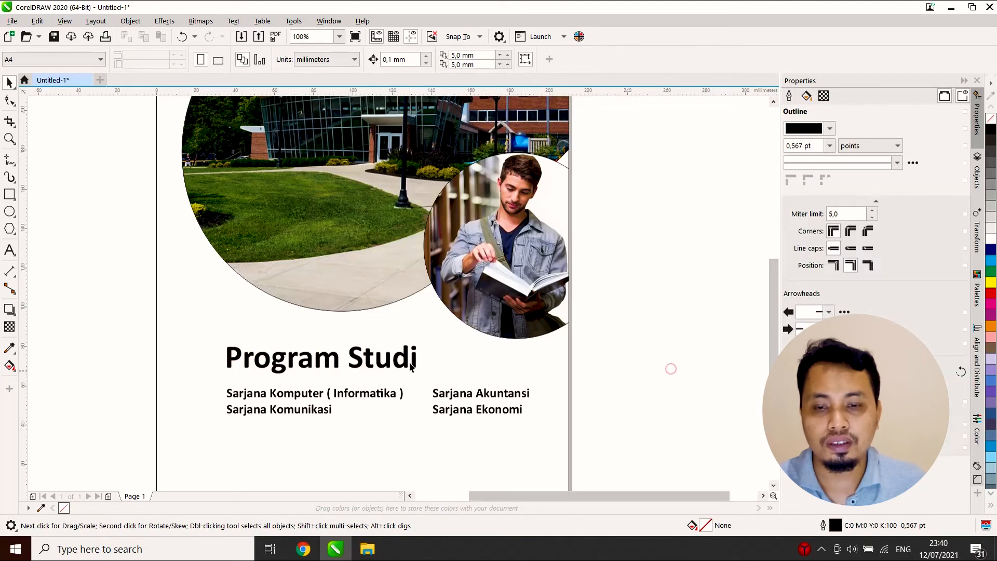
- Change the case of the "Program Studi" heading to UPPERCASE
{"action": "left_click", "coordinate": [402, 362]}
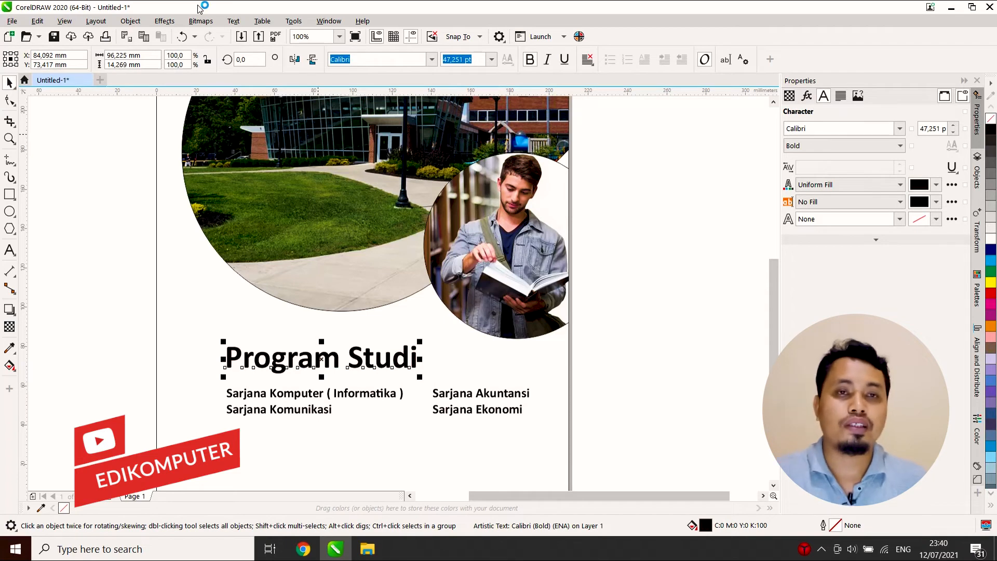
{"action": "left_click", "coordinate": [235, 21]}
{"action": "left_click", "coordinate": [276, 271]}
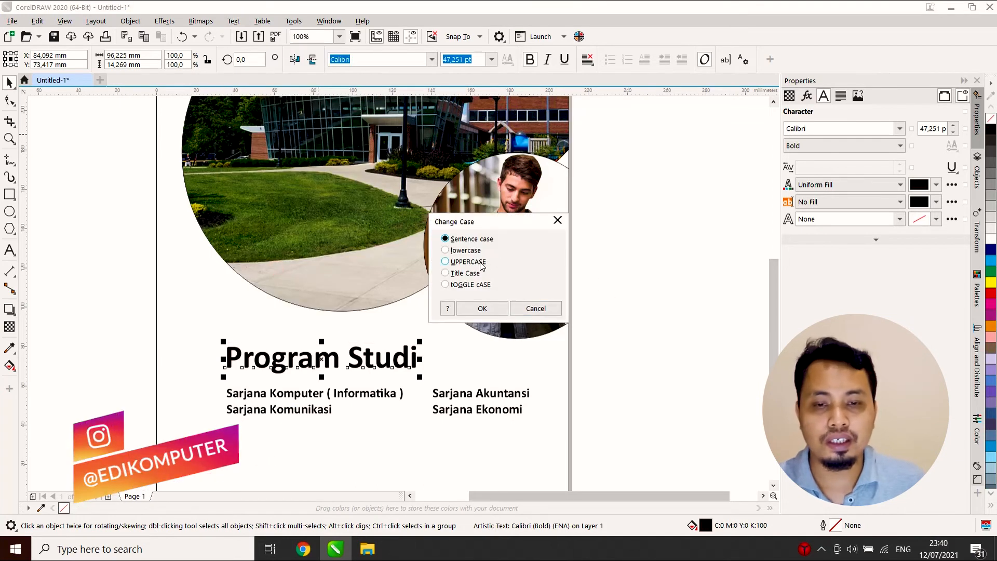
{"action": "left_click", "coordinate": [482, 308]}
{"action": "left_click", "coordinate": [672, 341]}
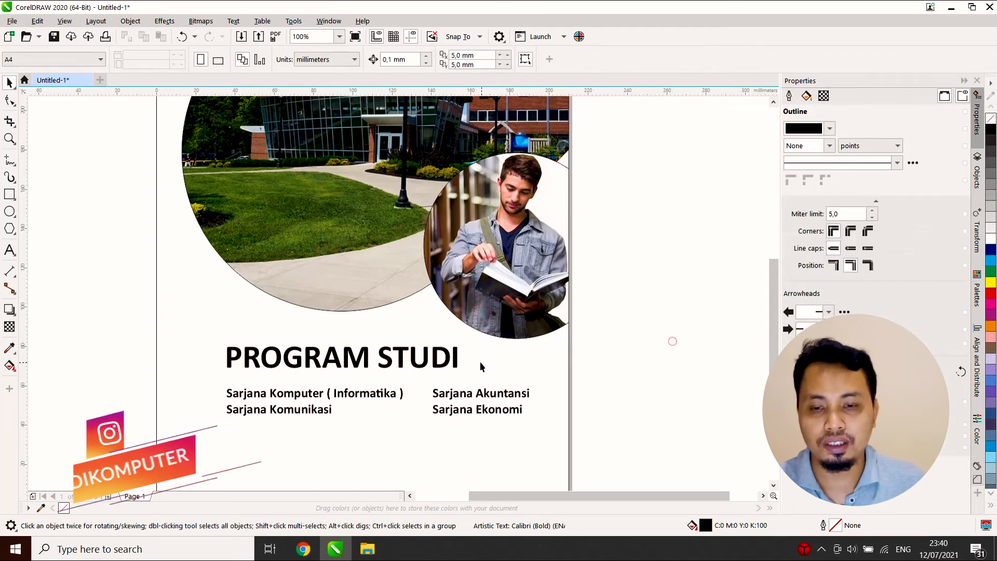
- Shift the "PROGRAM STUDI" heading slightly down, closer to the program lists
{"action": "left_click", "coordinate": [455, 362]}
{"action": "left_click", "coordinate": [657, 355]}
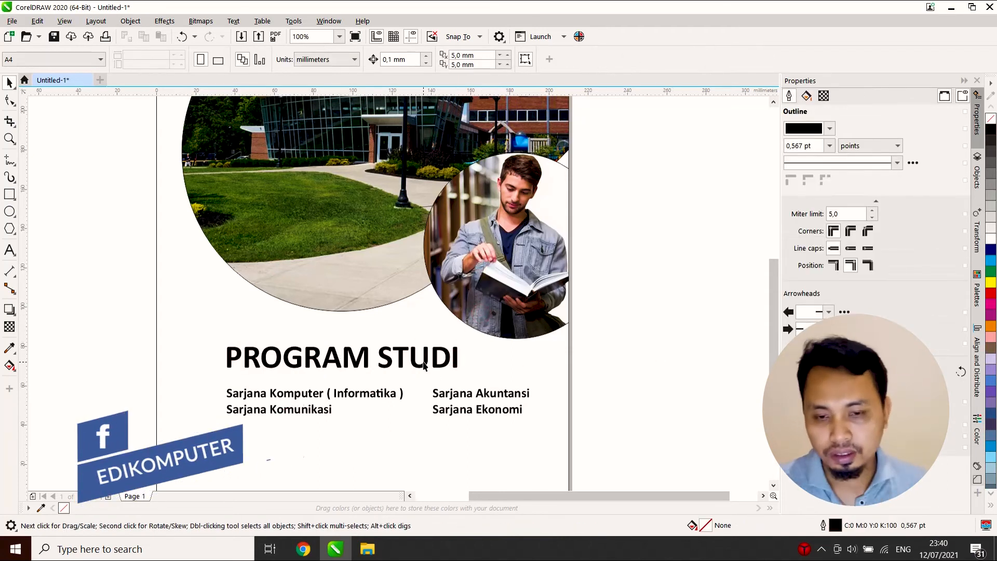
{"action": "left_click", "coordinate": [423, 365]}
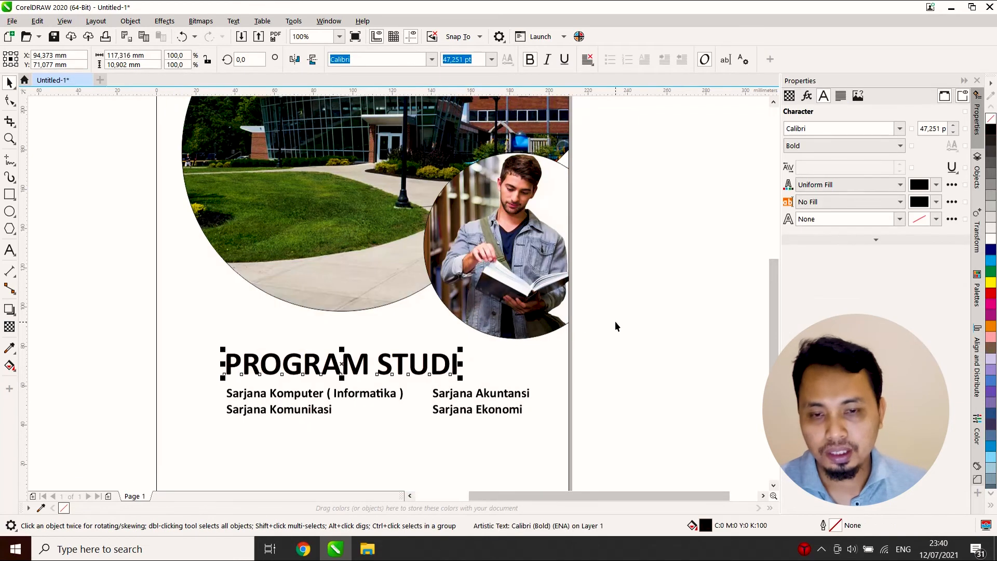
{"action": "left_click", "coordinate": [637, 309]}
{"action": "scroll", "coordinate": [636, 310], "scroll_direction": "down", "scroll_amount": 1}
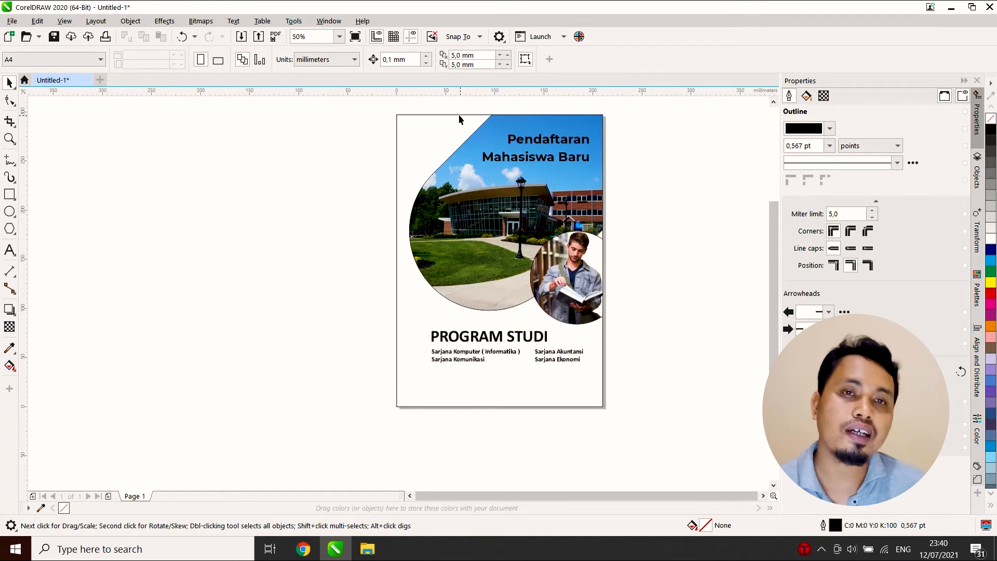
{"action": "scroll", "coordinate": [427, 116], "scroll_direction": "up", "scroll_amount": 1}
{"action": "scroll", "coordinate": [339, 179], "scroll_direction": "down", "scroll_amount": 1}
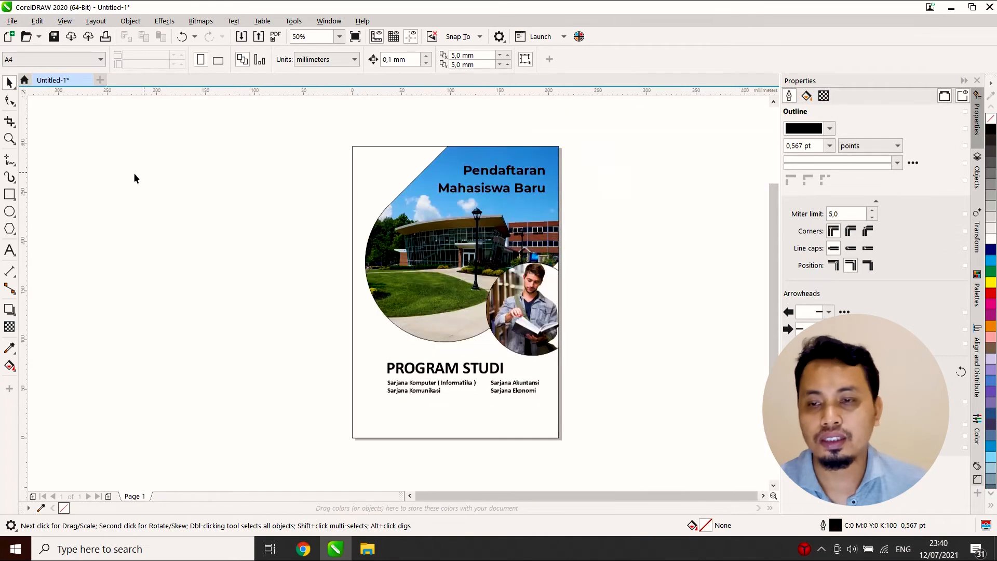
- Draw a six-sided polygon about 22 × 26 mm outside the page, beside its upper-left corner
{"action": "left_click", "coordinate": [14, 211]}
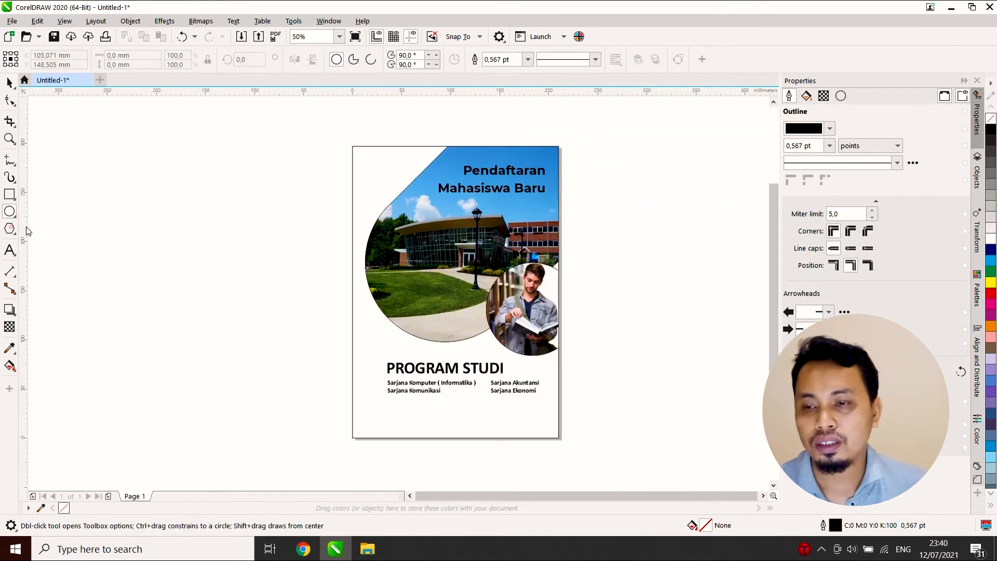
{"action": "left_click", "coordinate": [10, 229]}
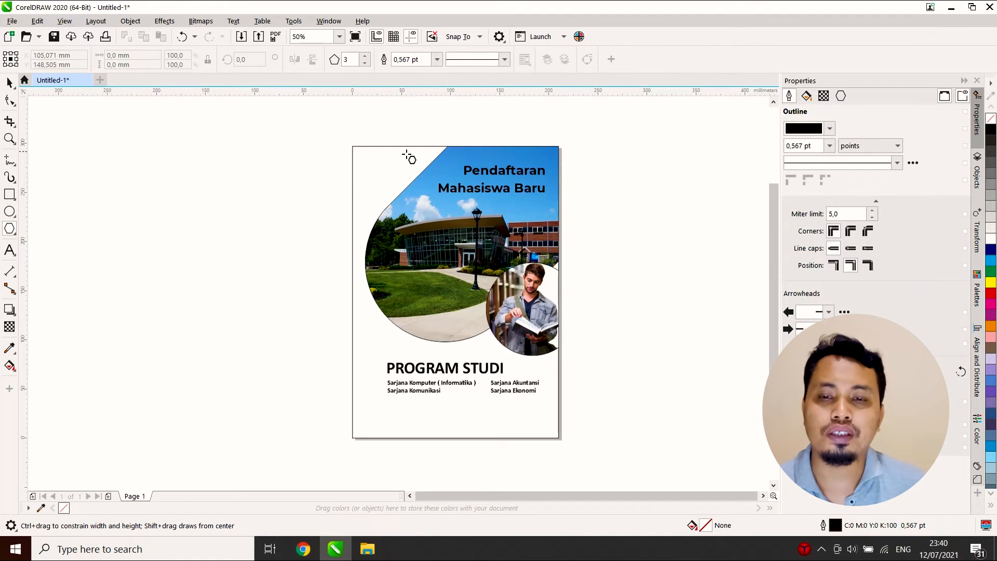
{"action": "scroll", "coordinate": [409, 156], "scroll_direction": "up", "scroll_amount": 1}
{"action": "left_click_drag", "start_coordinate": [166, 161], "coordinate": [208, 197]}
{"action": "key", "text": "ctrl+z"}
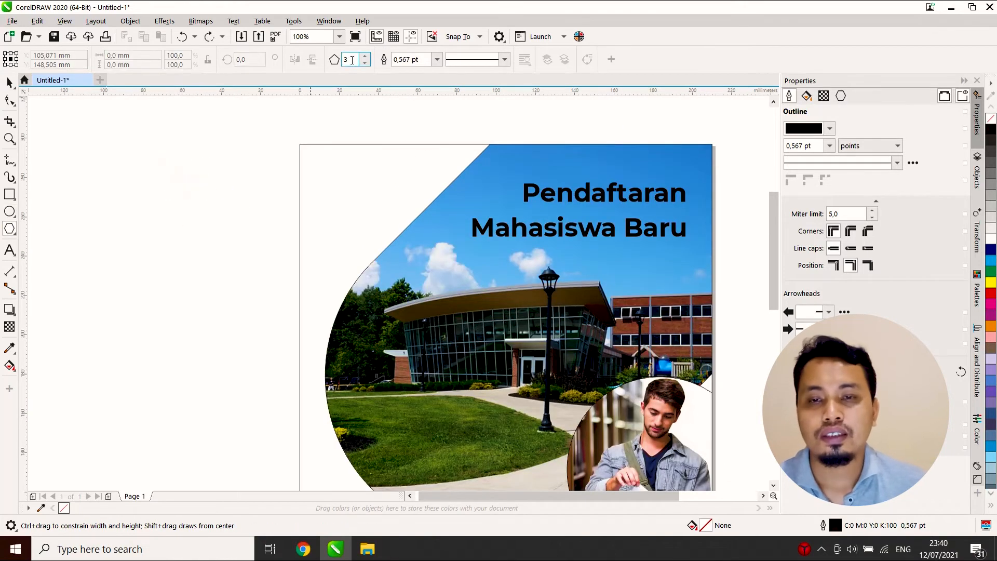
{"action": "type", "text": "6"}
{"action": "key", "text": "Return"}
{"action": "left_click_drag", "start_coordinate": [237, 176], "coordinate": [286, 227]}
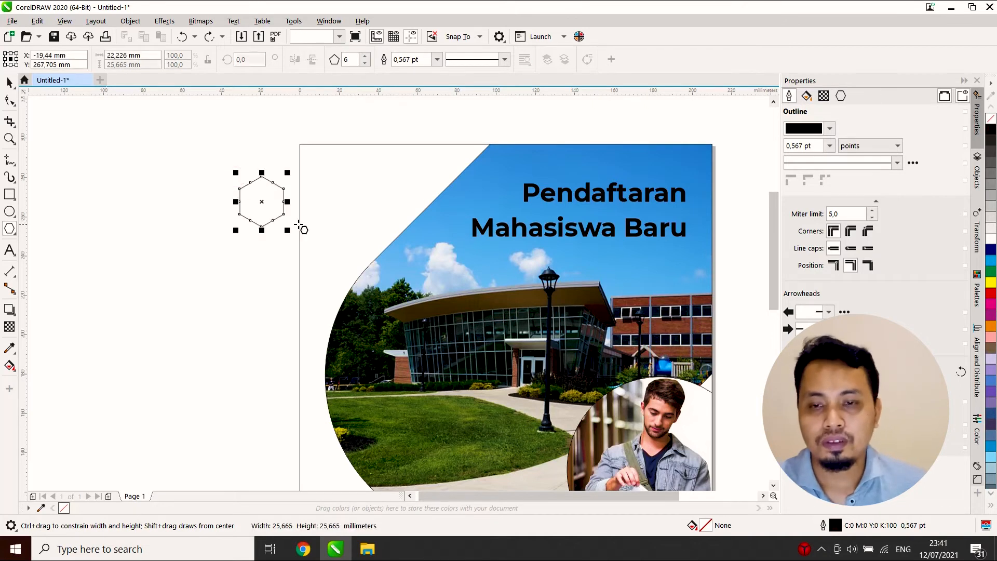
{"action": "key", "text": "space"}
{"action": "scroll", "coordinate": [257, 184], "scroll_direction": "up", "scroll_amount": 1}
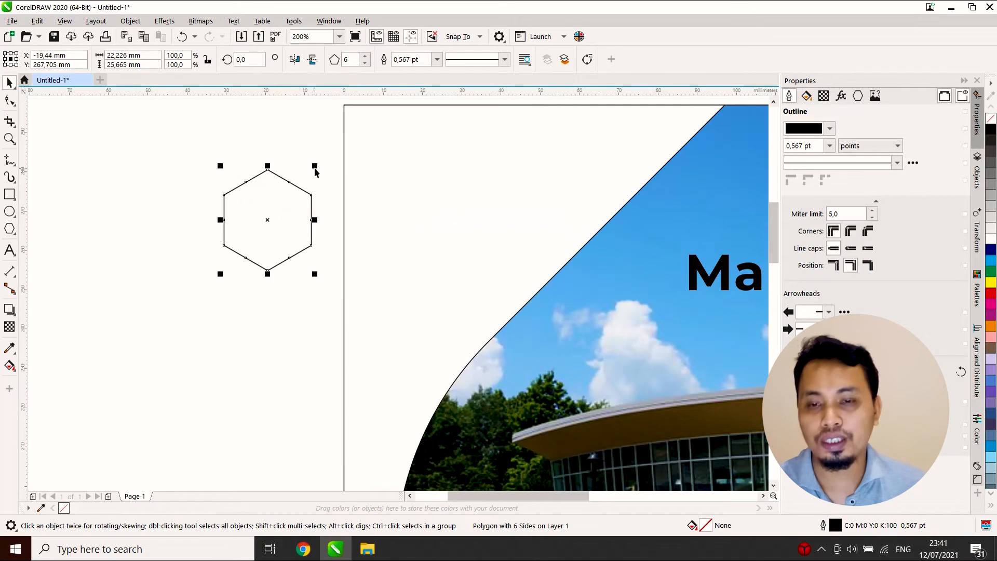
- Add a concentric copy of the hexagon scaled to about 70% and set the outer hexagon's outline width to 4 pt
{"action": "left_click_drag", "start_coordinate": [315, 166], "coordinate": [310, 181]}
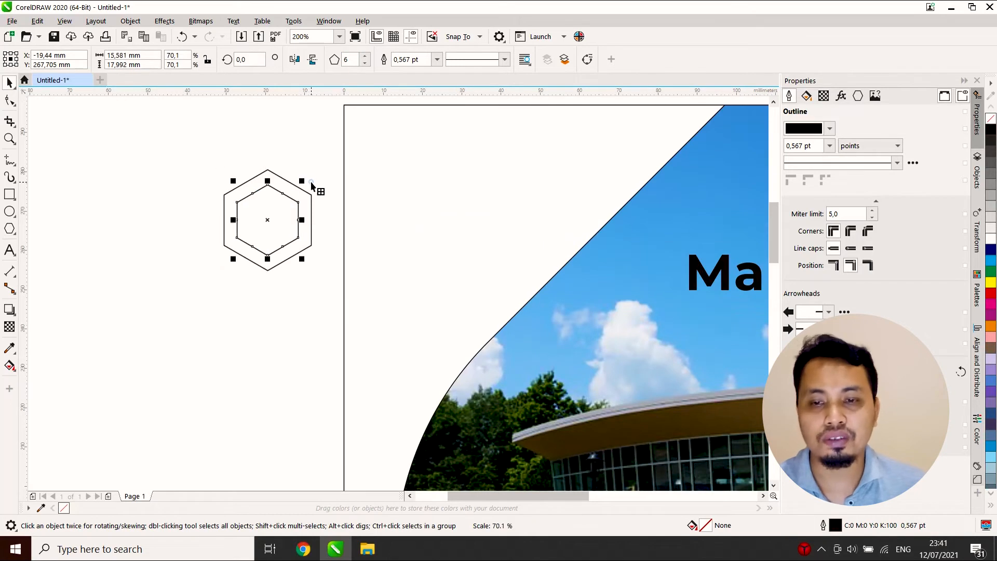
{"action": "left_click", "coordinate": [312, 205]}
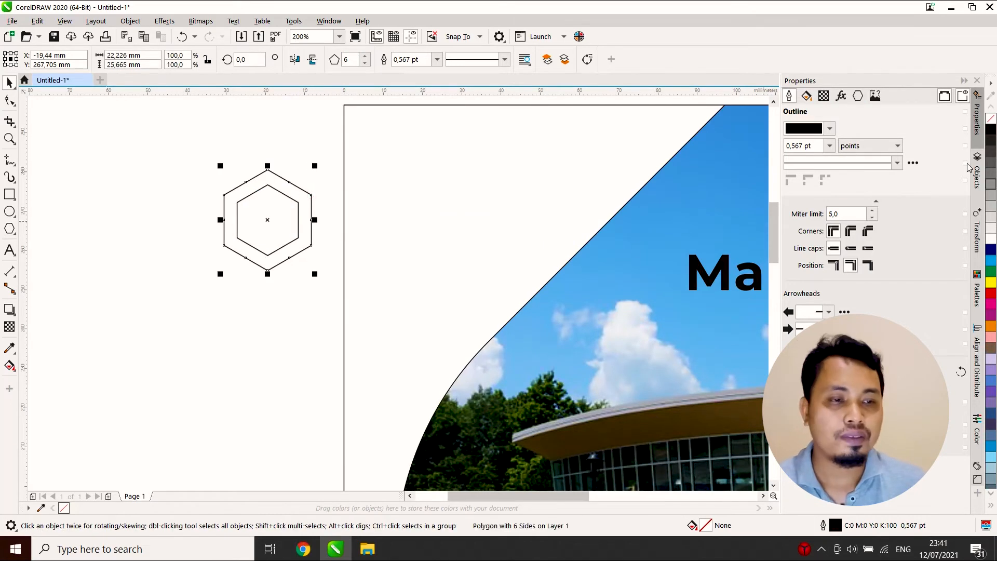
{"action": "left_click", "coordinate": [829, 145]}
{"action": "left_click", "coordinate": [810, 257]}
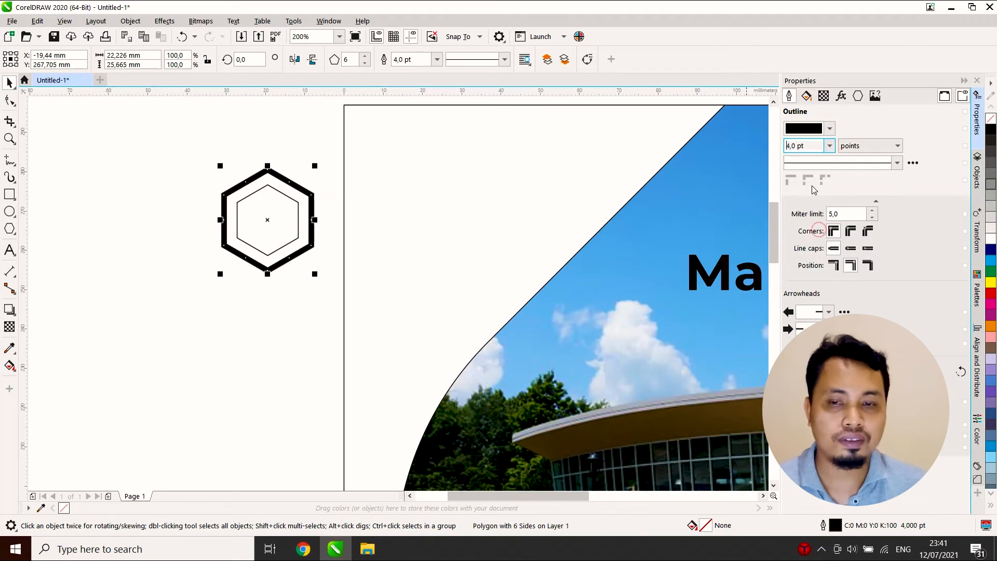
- Fill the inner hexagon with orange and remove its outline
{"action": "left_click", "coordinate": [292, 218]}
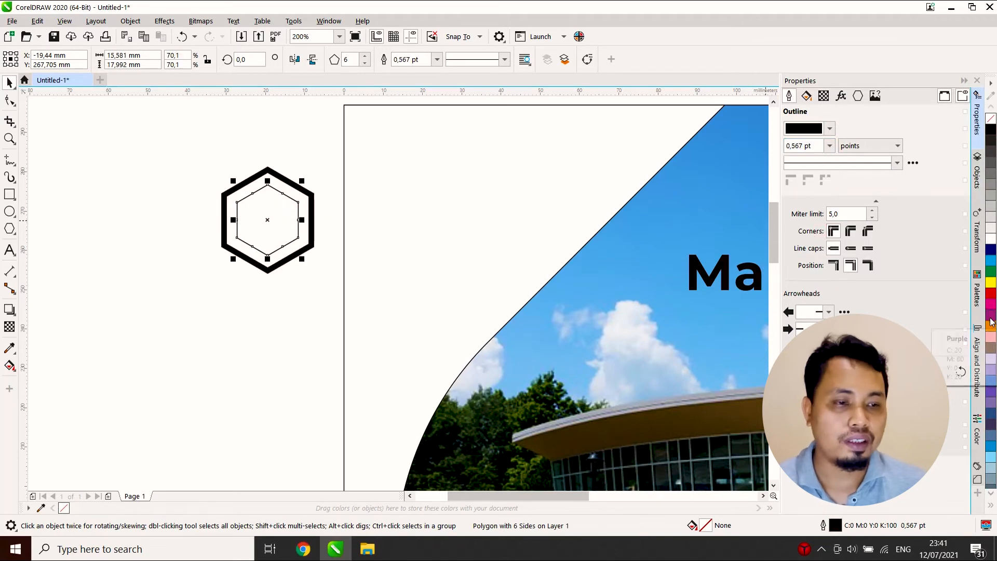
{"action": "left_click", "coordinate": [991, 286]}
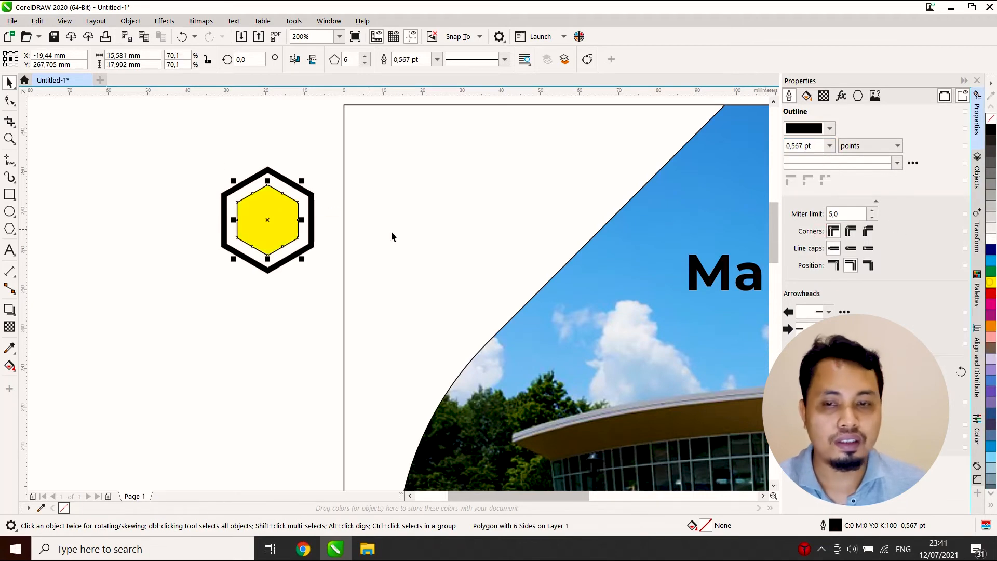
{"action": "right_click", "coordinate": [991, 118]}
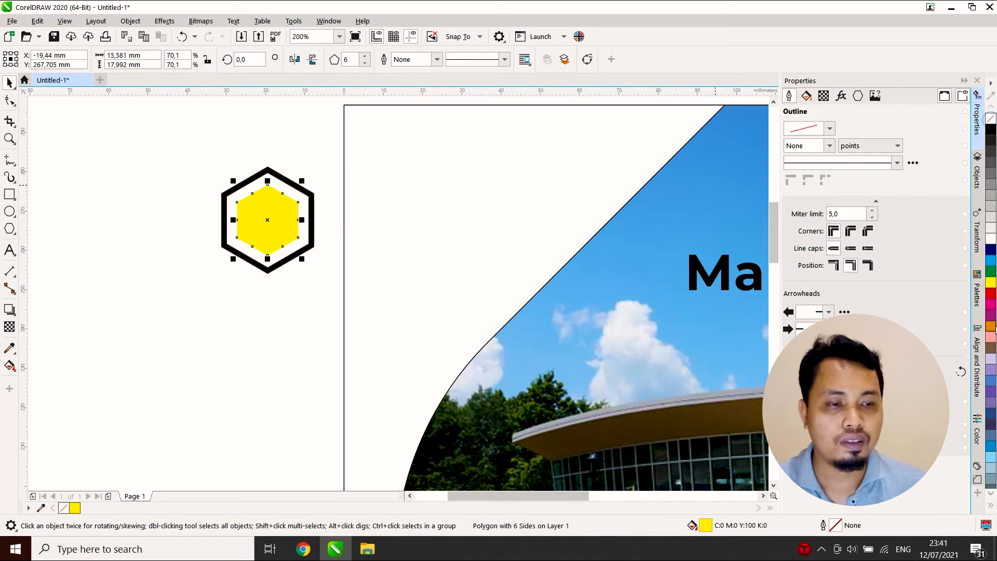
{"action": "left_click", "coordinate": [990, 326]}
{"action": "key", "text": "Tab"}
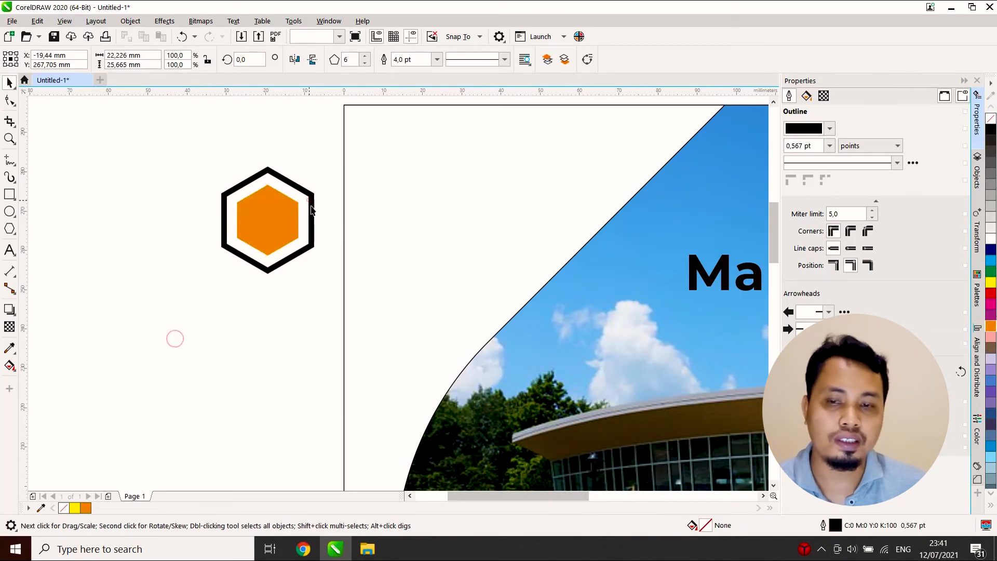
{"action": "left_click", "coordinate": [240, 289]}
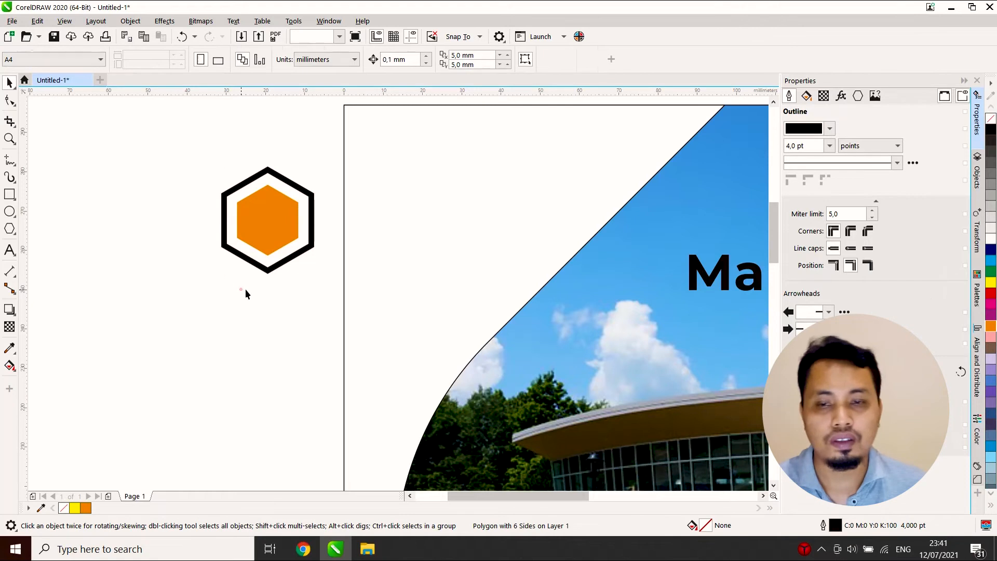
- Move both hexagons together into the white upper-left corner of the page
{"action": "scroll", "coordinate": [402, 198], "scroll_direction": "down", "scroll_amount": 1}
{"action": "left_click_drag", "start_coordinate": [360, 233], "coordinate": [426, 197]}
{"action": "left_click", "coordinate": [289, 211]}
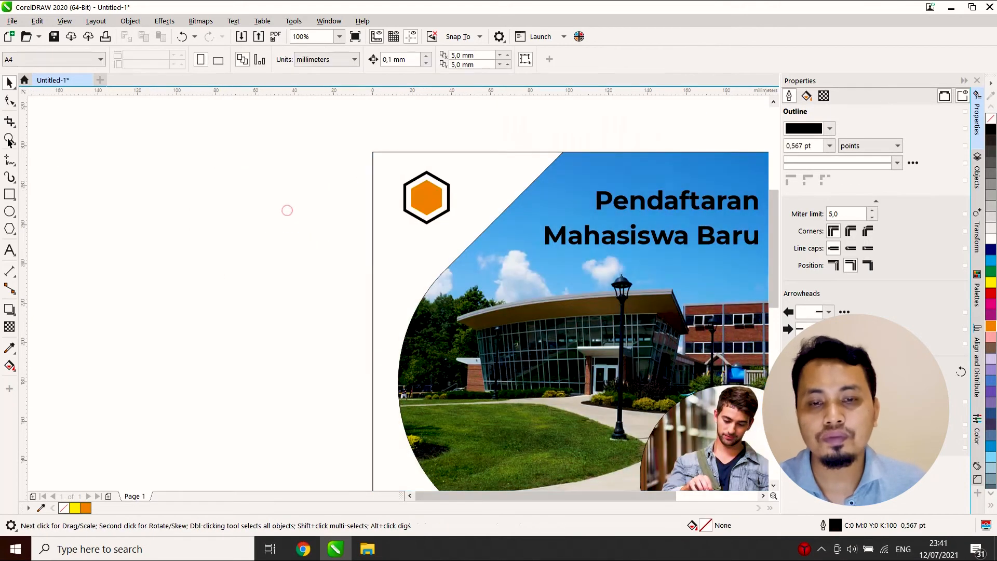
- Add the artistic text "LOGO" directly below the hexagons
{"action": "left_click", "coordinate": [10, 250]}
{"action": "left_click", "coordinate": [404, 248]}
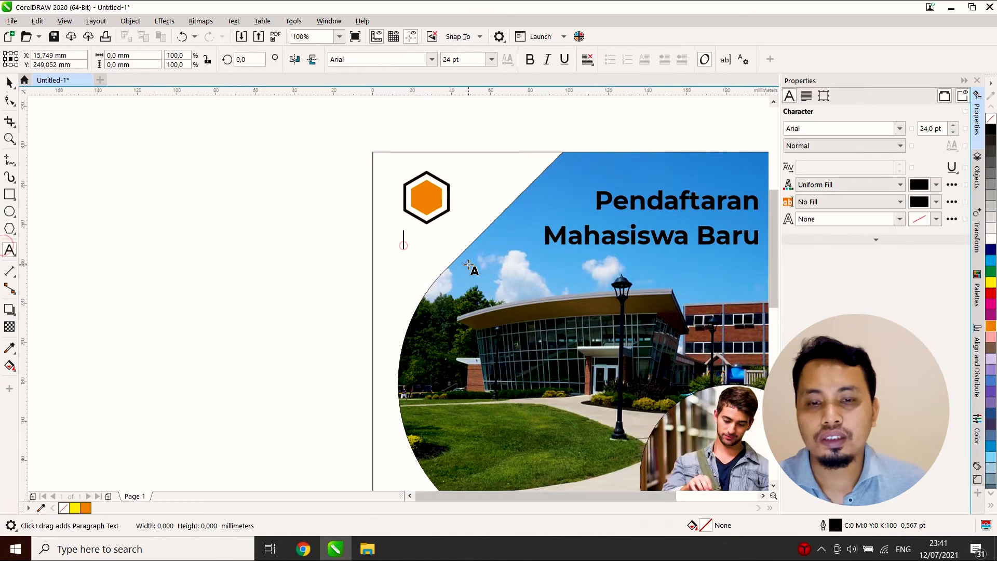
{"action": "type", "text": "LOGO"}
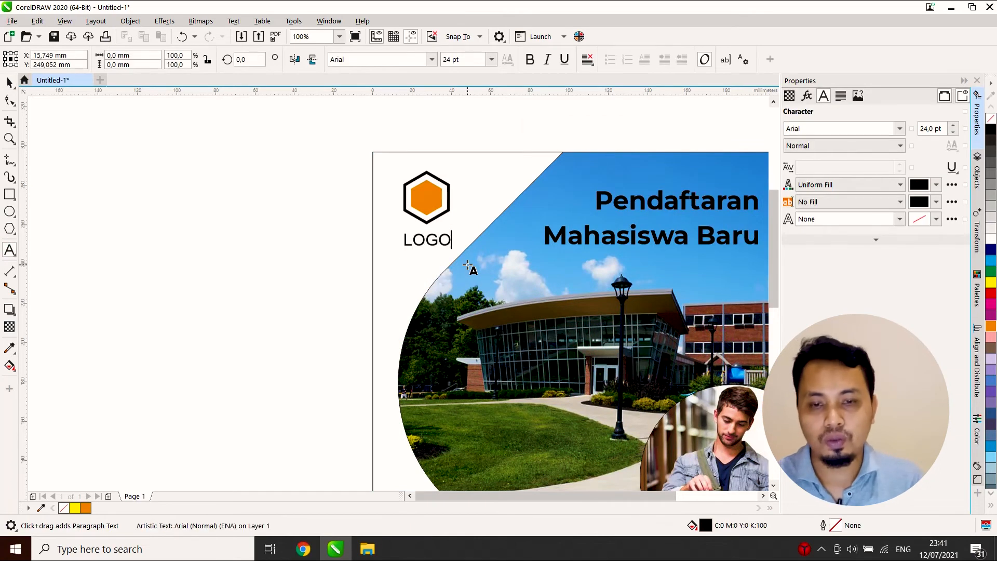
{"action": "key", "text": "Escape"}
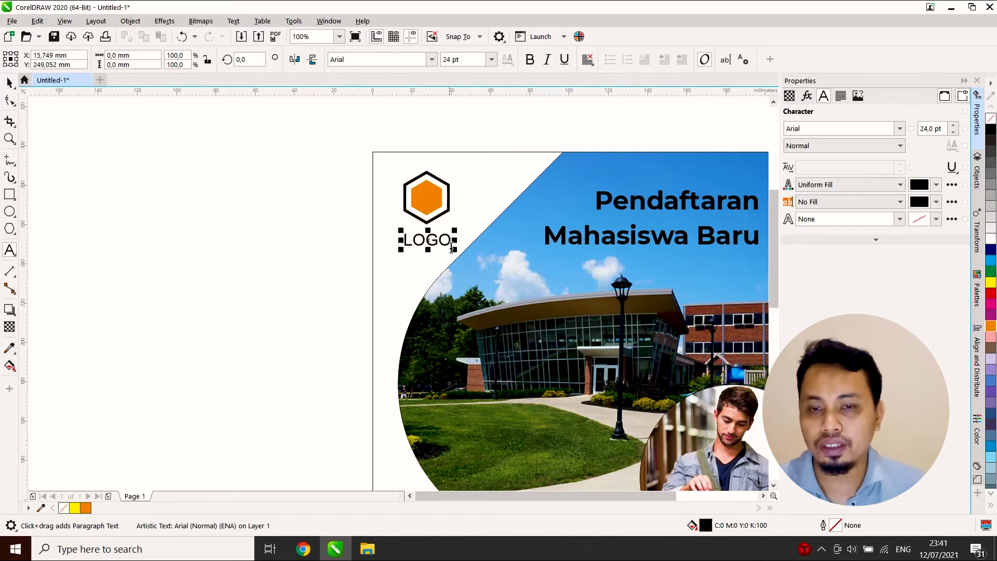
- Duplicate the "LOGO" text just below itself and change the copy's wording to "Universitas"
{"action": "left_click", "coordinate": [10, 83]}
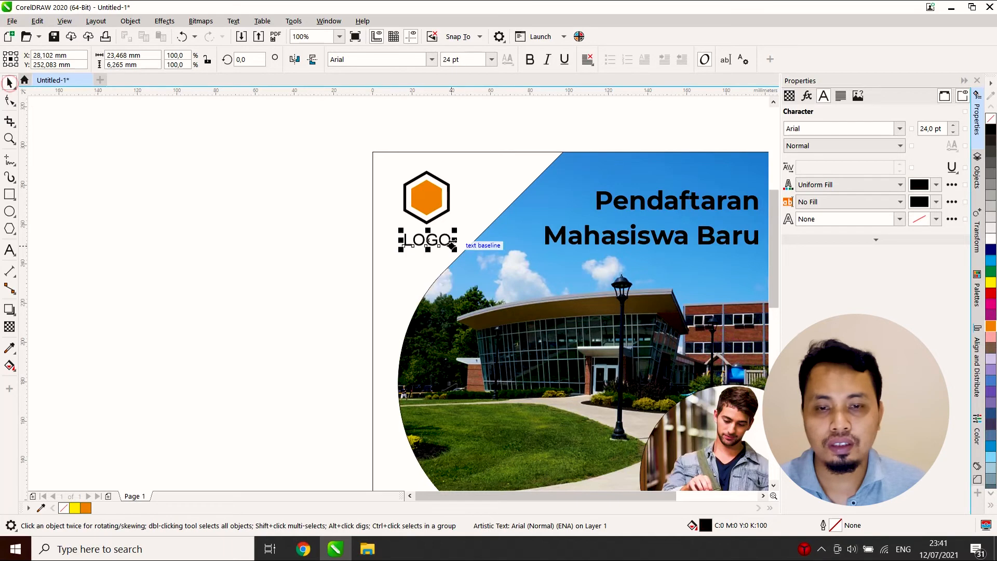
{"action": "left_click_drag", "start_coordinate": [447, 241], "coordinate": [448, 259]}
{"action": "right_click", "coordinate": [447, 260]}
{"action": "double_click", "coordinate": [447, 259]}
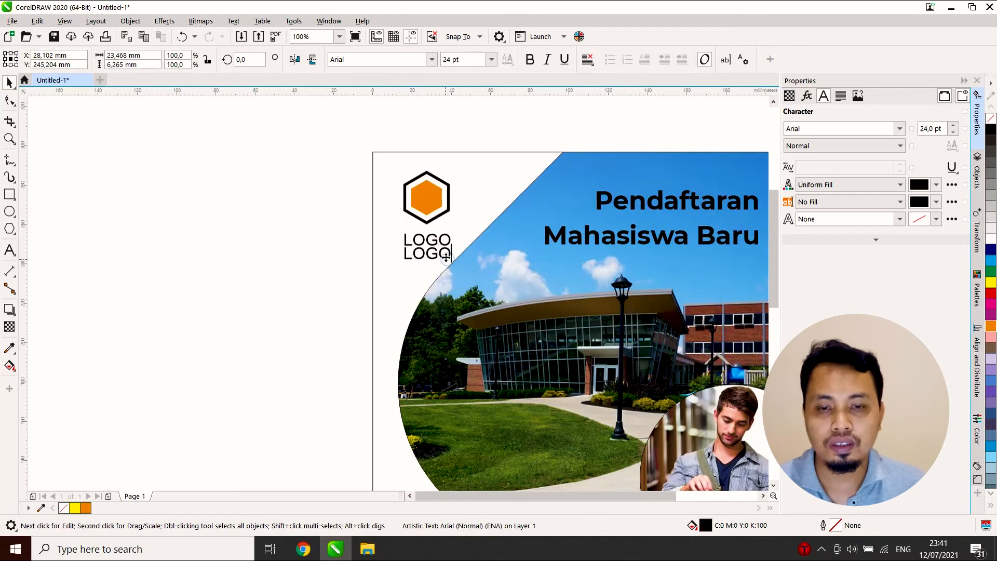
{"action": "key", "text": "ctrl+a"}
{"action": "key", "text": "BackSpace"}
{"action": "type", "text": "U"}
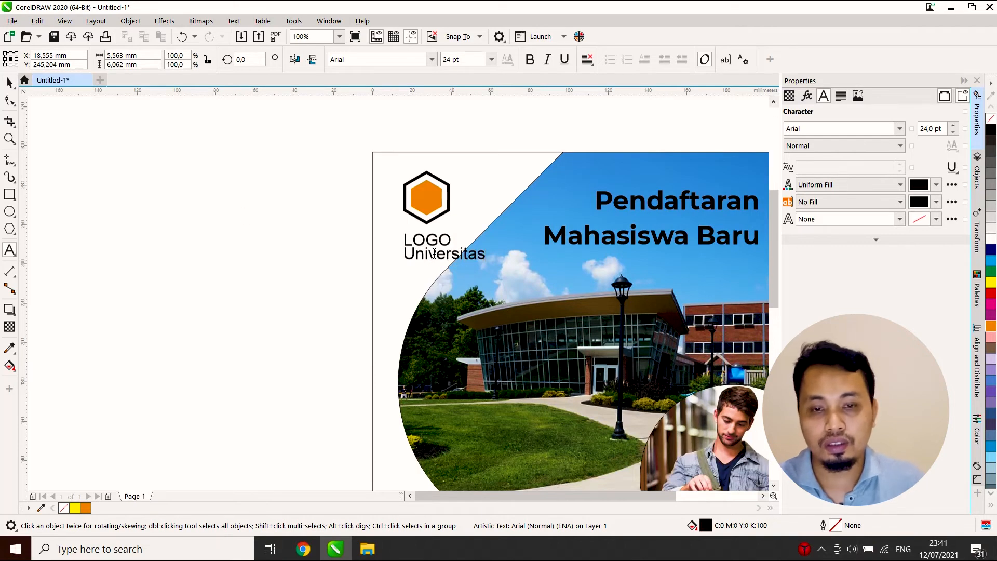
- Centre "Universitas" horizontally under "LOGO" and shift it slightly down to widen the gap between the lines
{"action": "left_click", "coordinate": [10, 83]}
{"action": "left_click", "coordinate": [445, 242], "text": "shift"}
{"action": "left_click_drag", "start_coordinate": [481, 253], "coordinate": [460, 251]}
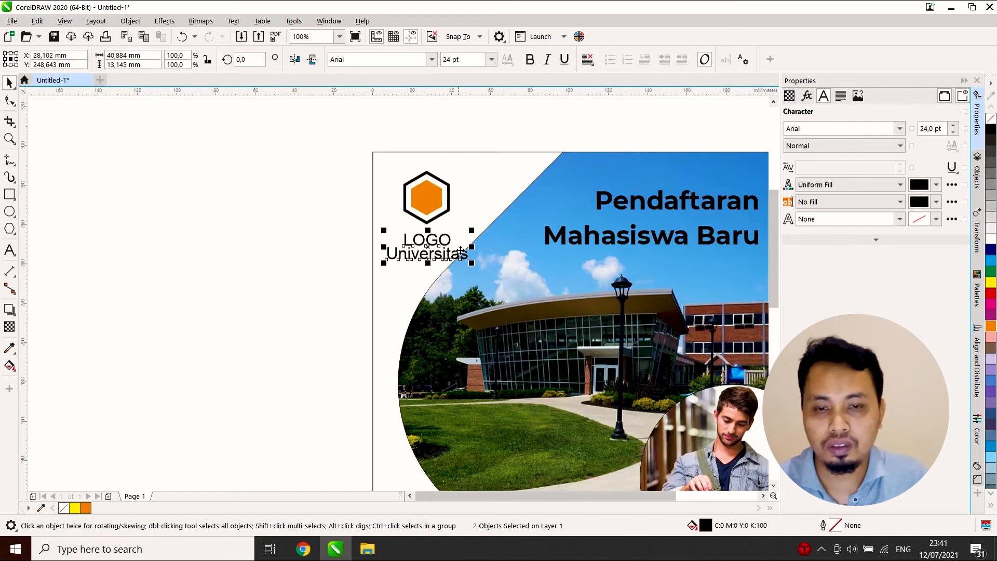
{"action": "left_click", "coordinate": [258, 258]}
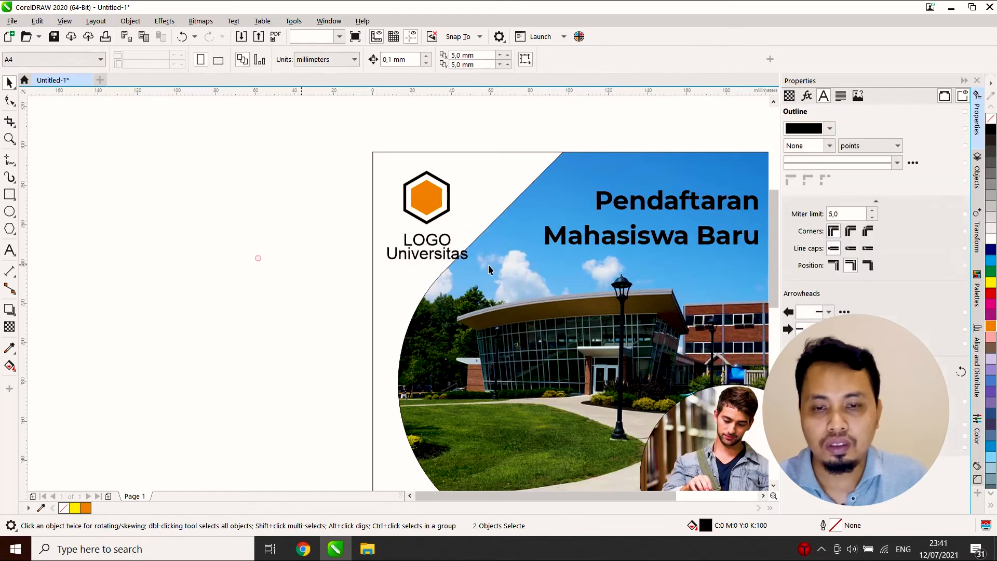
{"action": "left_click_drag", "start_coordinate": [459, 257], "coordinate": [459, 263]}
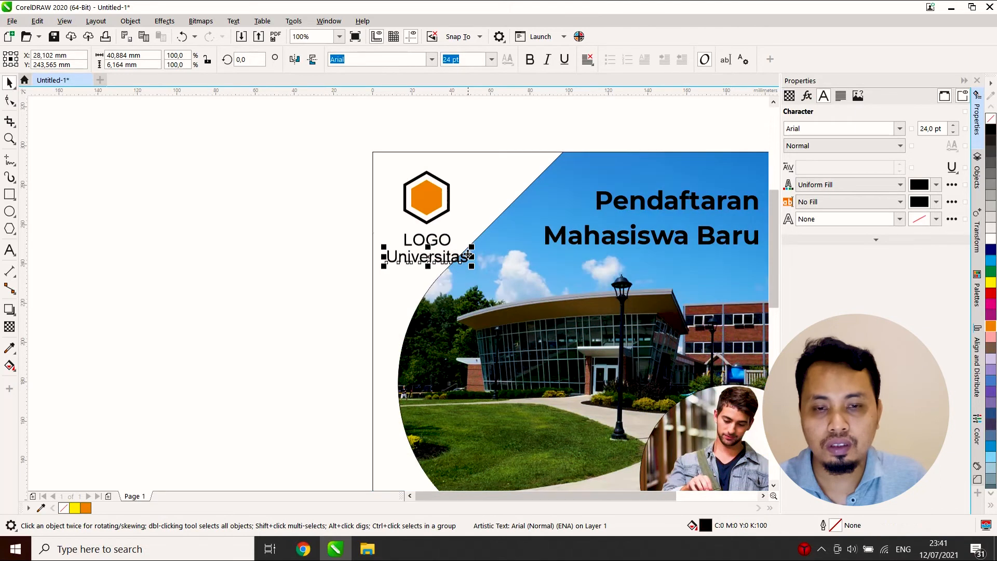
{"action": "left_click", "coordinate": [282, 231]}
- Set the "LOGO" and "Universitas" texts to Montserrat Bold and centre them horizontally on each other
{"action": "scroll", "coordinate": [442, 240], "scroll_direction": "up", "scroll_amount": 1}
{"action": "left_click", "coordinate": [442, 243]}
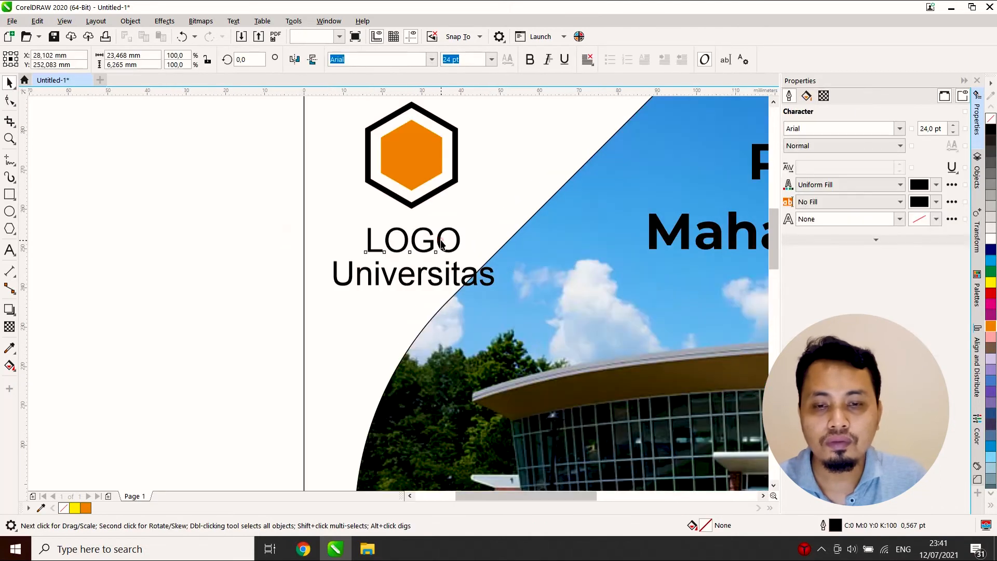
{"action": "left_click", "coordinate": [431, 60]}
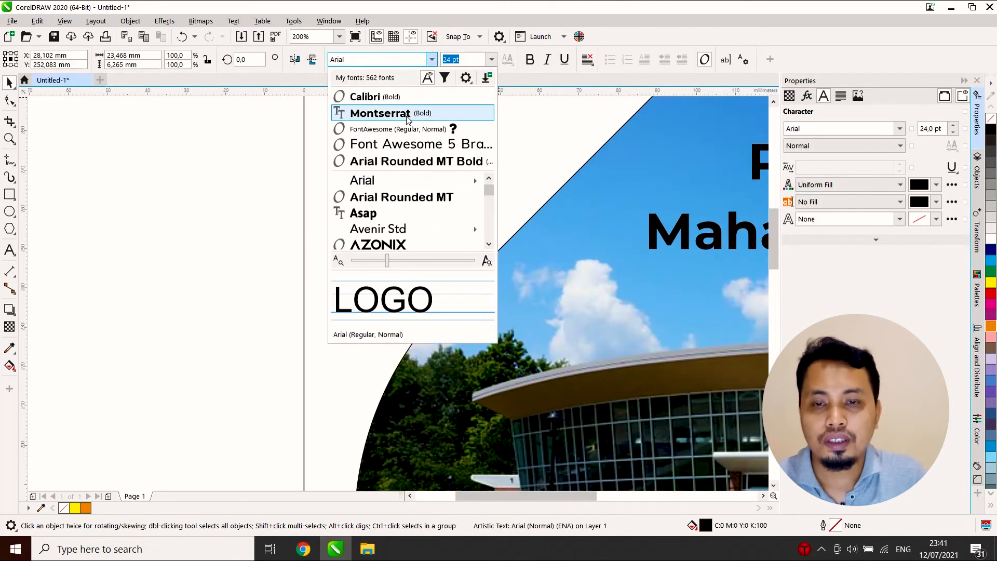
{"action": "left_click", "coordinate": [382, 113]}
{"action": "left_click", "coordinate": [446, 278]}
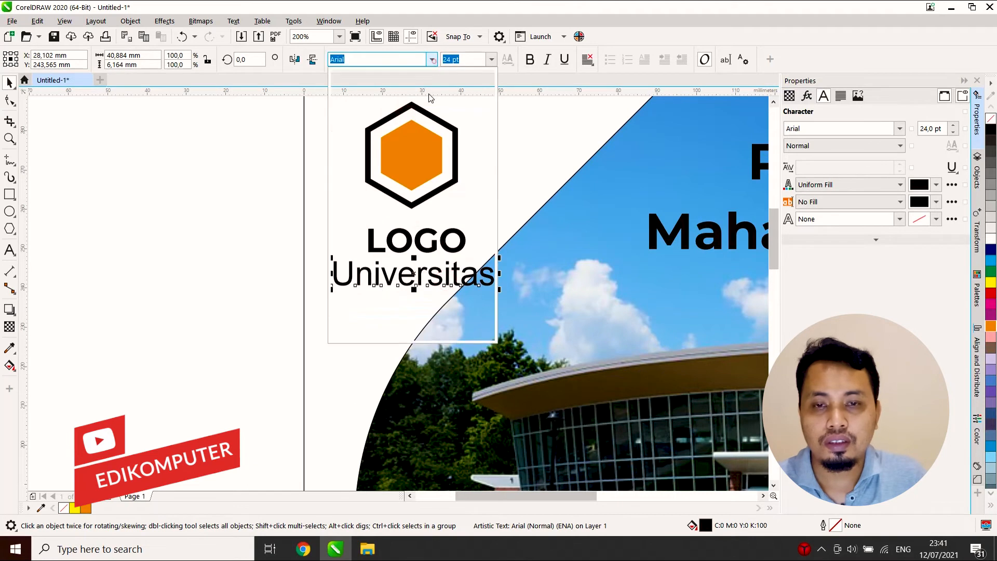
{"action": "left_click", "coordinate": [431, 59]}
{"action": "left_click", "coordinate": [416, 95]}
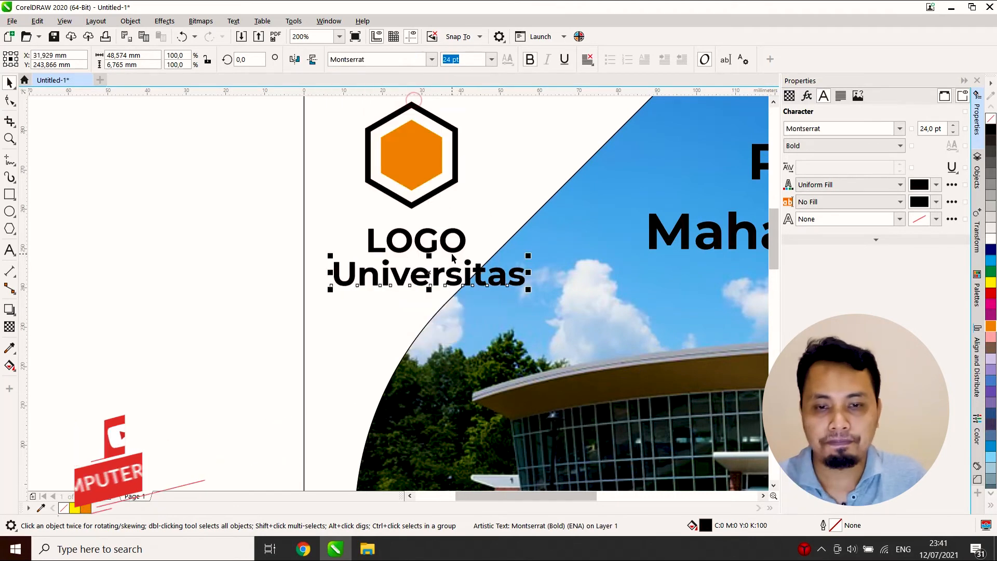
{"action": "left_click", "coordinate": [466, 247], "text": "shift"}
{"action": "key", "text": "c"}
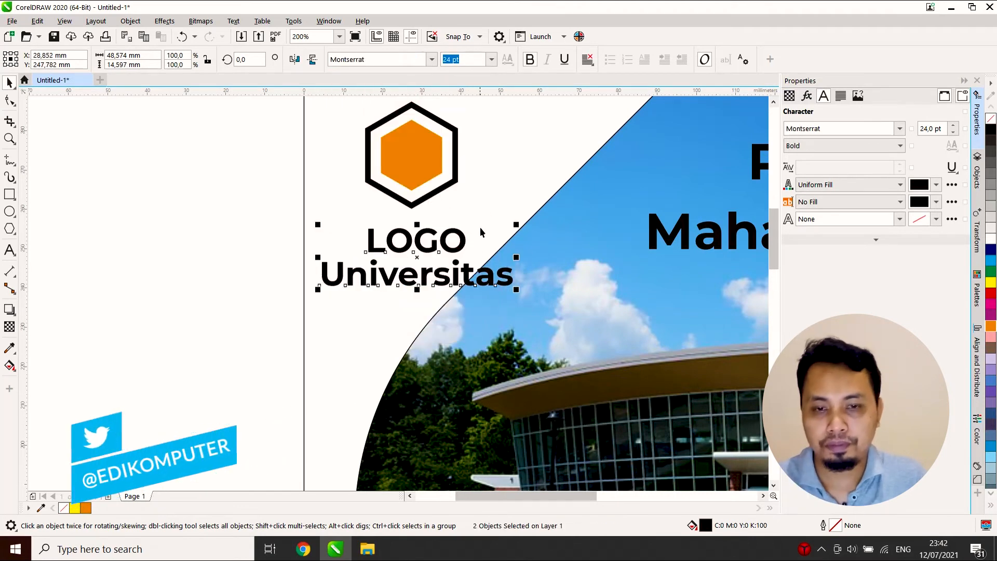
- Move the hexagons and both texts outside the page, beside its upper-left corner, and centre all four objects horizontally
{"action": "scroll", "coordinate": [294, 195], "scroll_direction": "down", "scroll_amount": 2}
{"action": "left_click_drag", "start_coordinate": [243, 135], "coordinate": [445, 263]}
{"action": "left_click_drag", "start_coordinate": [363, 196], "coordinate": [188, 196]}
{"action": "scroll", "coordinate": [112, 216], "scroll_direction": "up", "scroll_amount": 1}
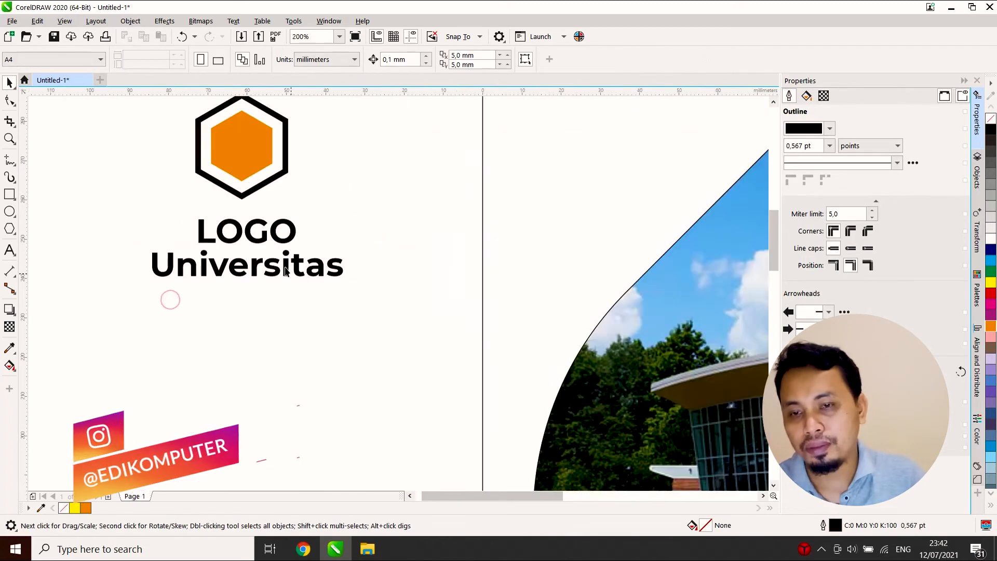
{"action": "scroll", "coordinate": [238, 271], "scroll_direction": "down", "scroll_amount": 1}
{"action": "left_click_drag", "start_coordinate": [326, 310], "coordinate": [327, 309]}
{"action": "left_click", "coordinate": [321, 301]}
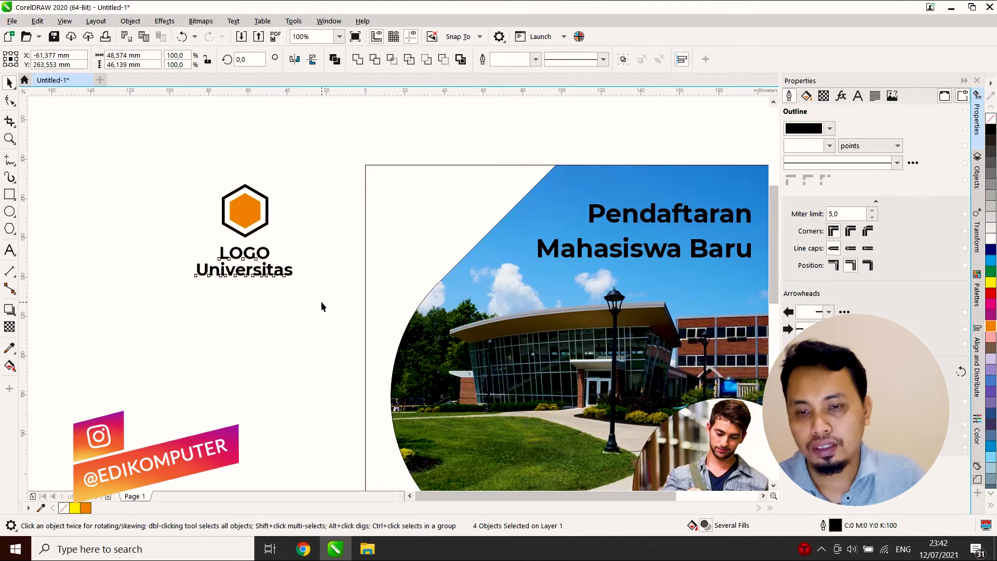
- Draw a short horizontal line left of "LOGO" and place a copy right of it, aligned with the right end of "Universitas"
{"action": "scroll", "coordinate": [222, 257], "scroll_direction": "up", "scroll_amount": 2}
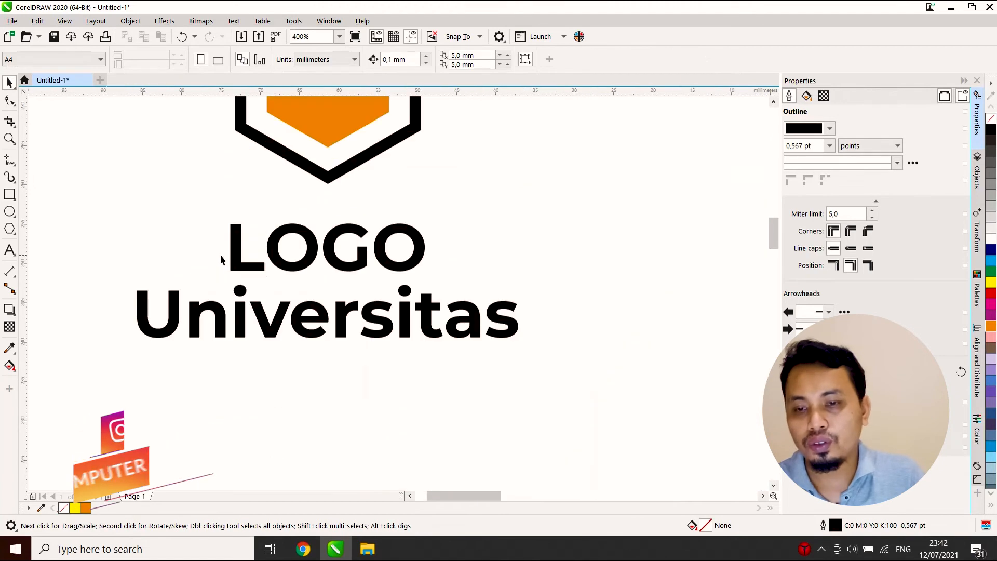
{"action": "left_click", "coordinate": [13, 164]}
{"action": "left_click", "coordinate": [54, 173]}
{"action": "mouse_move", "coordinate": [207, 245]}
{"action": "left_mouse_down"}
{"action": "mouse_move", "coordinate": [140, 246]}
{"action": "mouse_move", "coordinate": [464, 246]}
{"action": "left_mouse_up"}
{"action": "key", "text": "space"}
{"action": "right_click", "coordinate": [464, 246]}
{"action": "left_click", "coordinate": [506, 309], "text": "shift"}
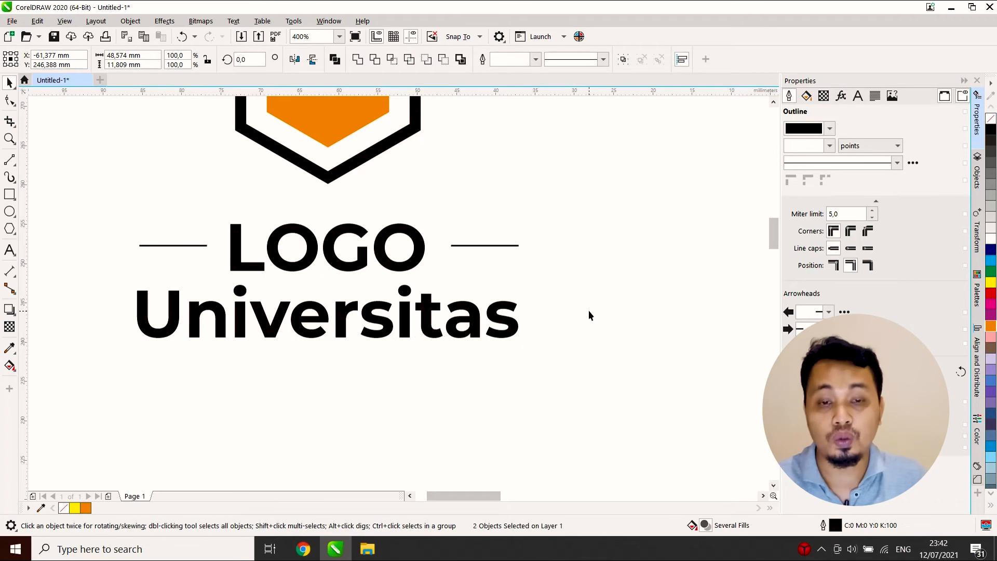
- Set both lines beside "LOGO" to a 3 pt outline width with round line caps
{"action": "left_click_drag", "start_coordinate": [87, 226], "coordinate": [597, 304]}
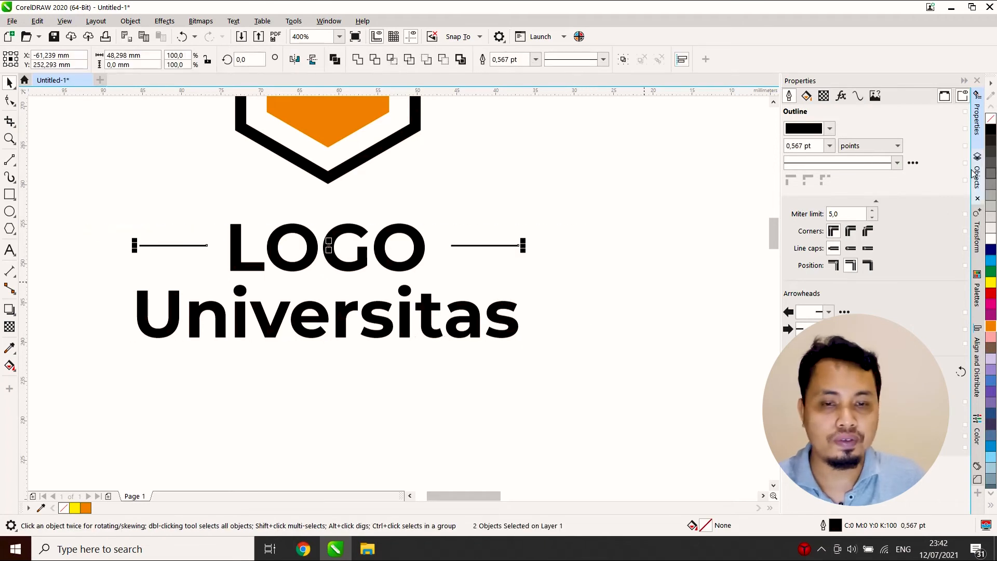
{"action": "left_click", "coordinate": [829, 145]}
{"action": "left_click", "coordinate": [810, 218]}
{"action": "left_click", "coordinate": [549, 285]}
{"action": "left_click", "coordinate": [462, 250]}
{"action": "left_click", "coordinate": [171, 246], "text": "shift"}
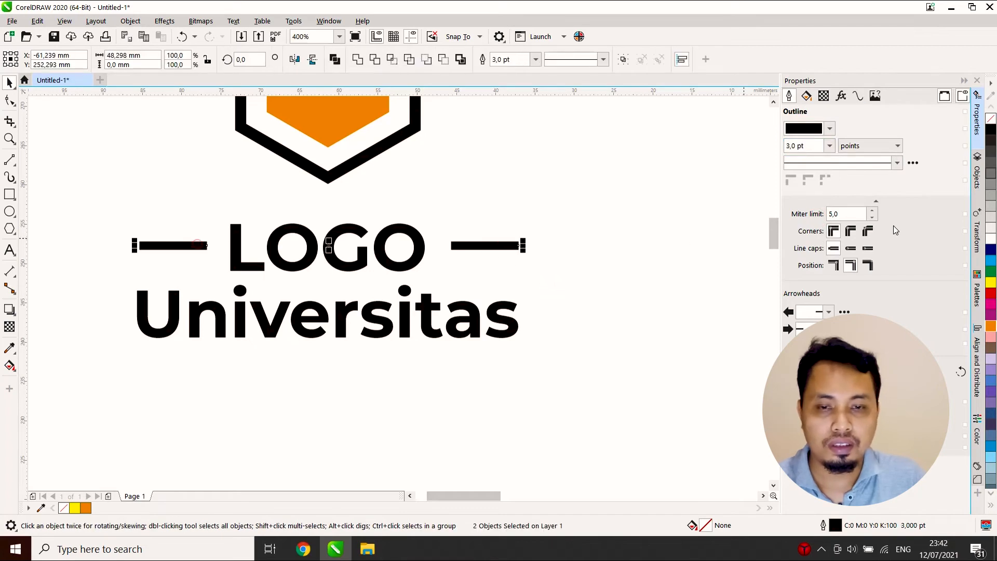
{"action": "left_click", "coordinate": [853, 246]}
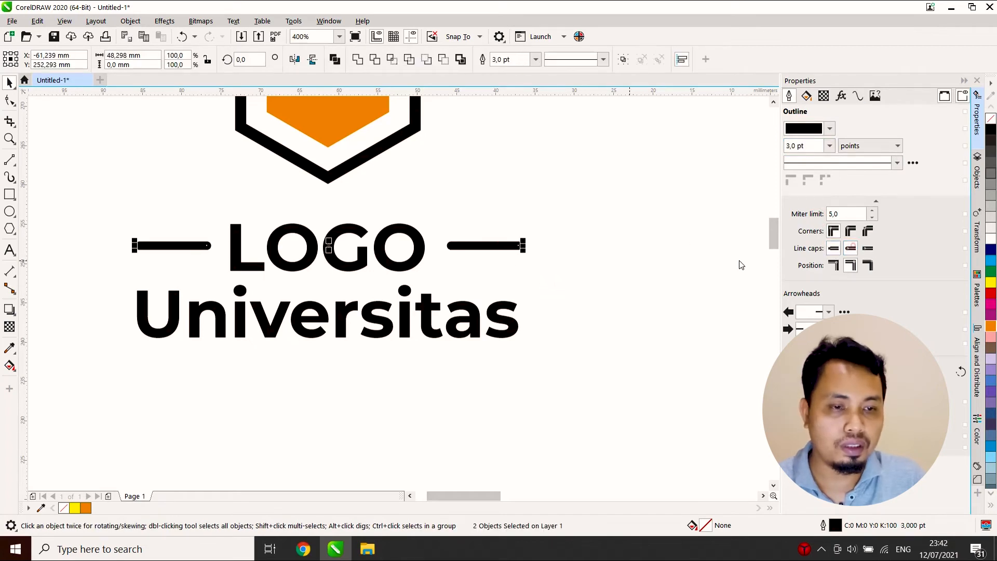
{"action": "left_click", "coordinate": [605, 260]}
- Move the complete logo with its texts and lines back into the white upper-left corner of the page
{"action": "scroll", "coordinate": [426, 265], "scroll_direction": "down", "scroll_amount": 3}
{"action": "scroll", "coordinate": [426, 263], "scroll_direction": "up", "scroll_amount": 1}
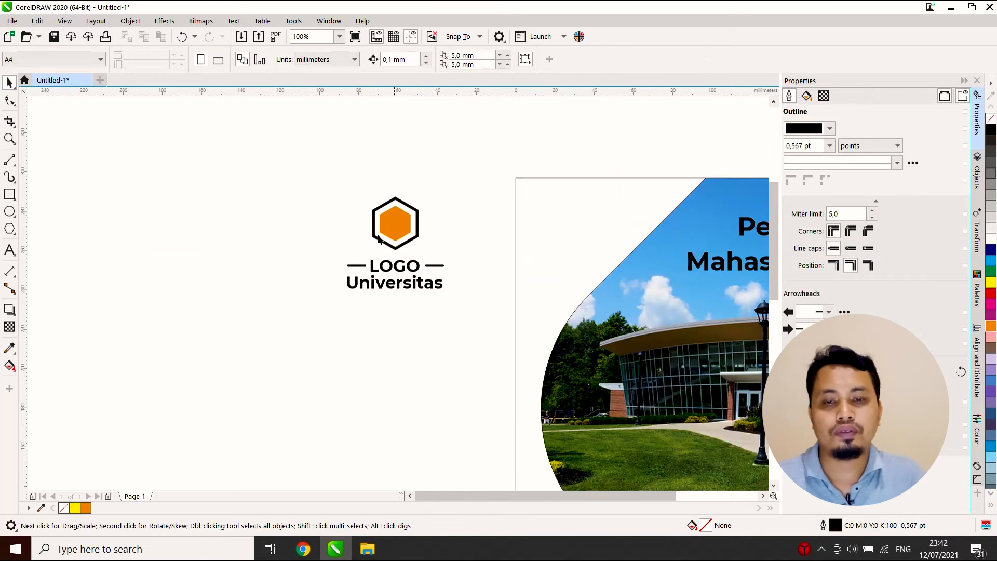
{"action": "left_click_drag", "start_coordinate": [377, 258], "coordinate": [462, 312]}
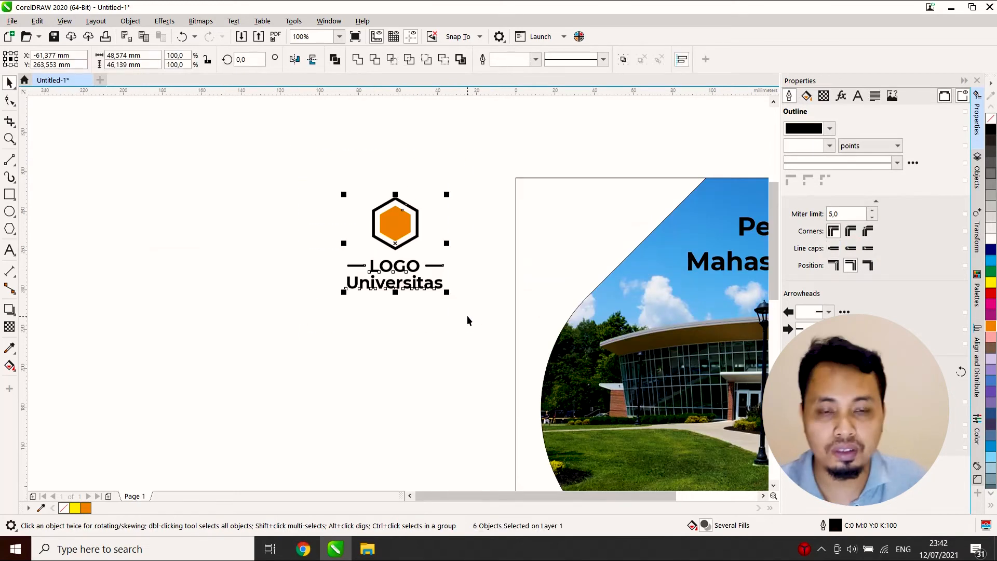
{"action": "left_click_drag", "start_coordinate": [394, 267], "coordinate": [597, 258]}
{"action": "left_click", "coordinate": [420, 289]}
{"action": "scroll", "coordinate": [498, 234], "scroll_direction": "down", "scroll_amount": 1}
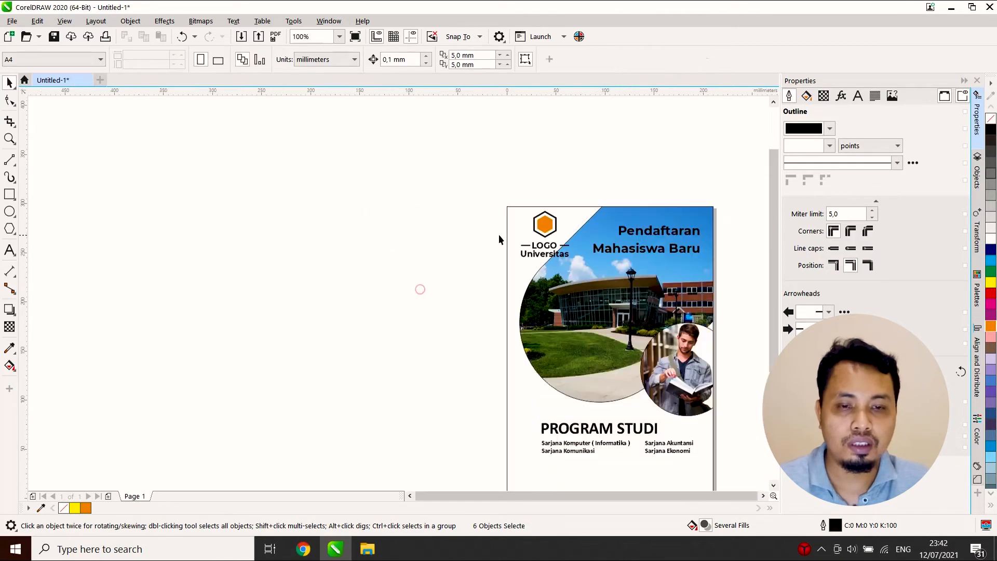
{"action": "scroll", "coordinate": [592, 260], "scroll_direction": "up", "scroll_amount": 1}
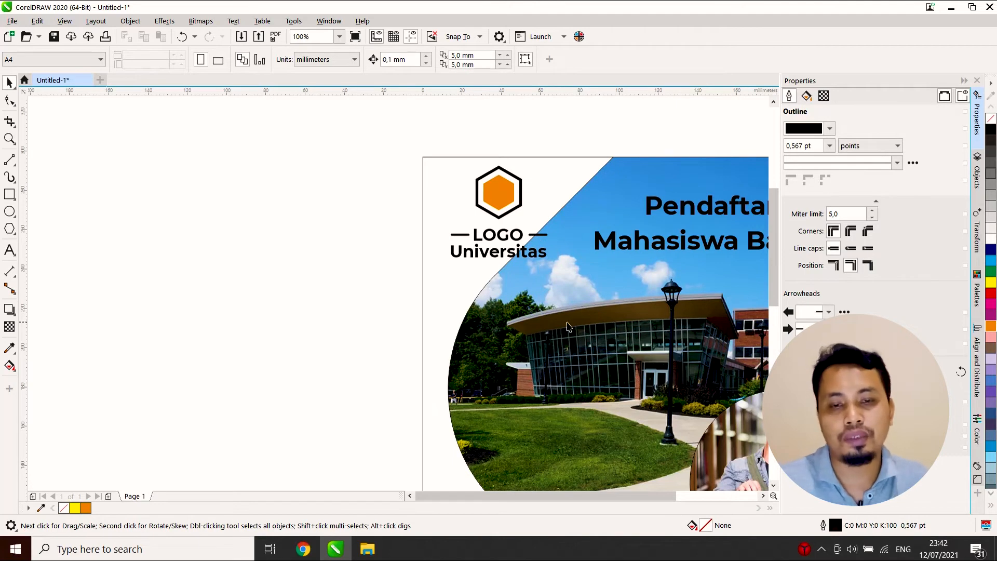
{"action": "scroll", "coordinate": [322, 252], "scroll_direction": "down", "scroll_amount": 1}
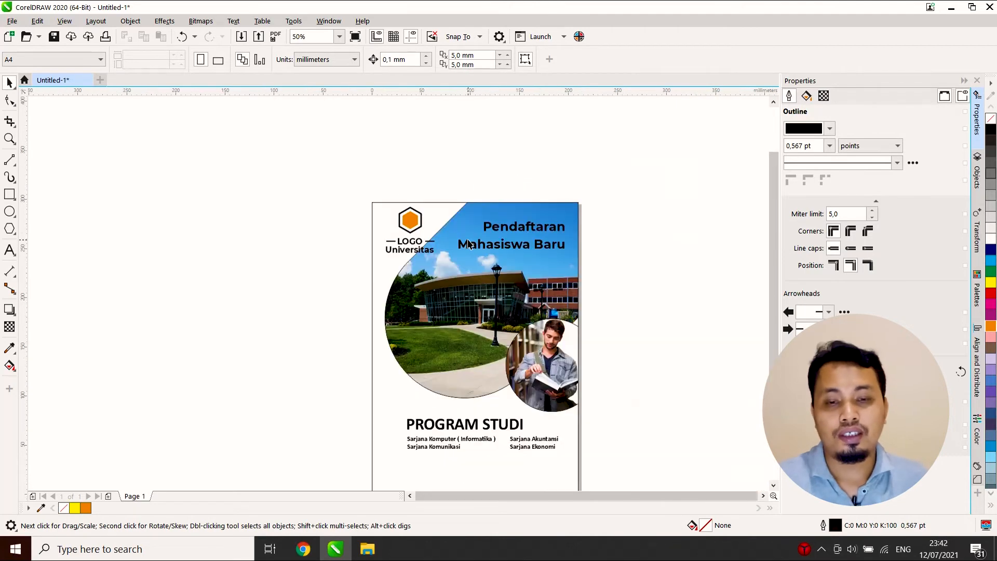
- Draw a rectangle about 149 × 65 mm across the logo area and round its ends fully into a capsule
{"action": "scroll", "coordinate": [467, 243], "scroll_direction": "up", "scroll_amount": 1}
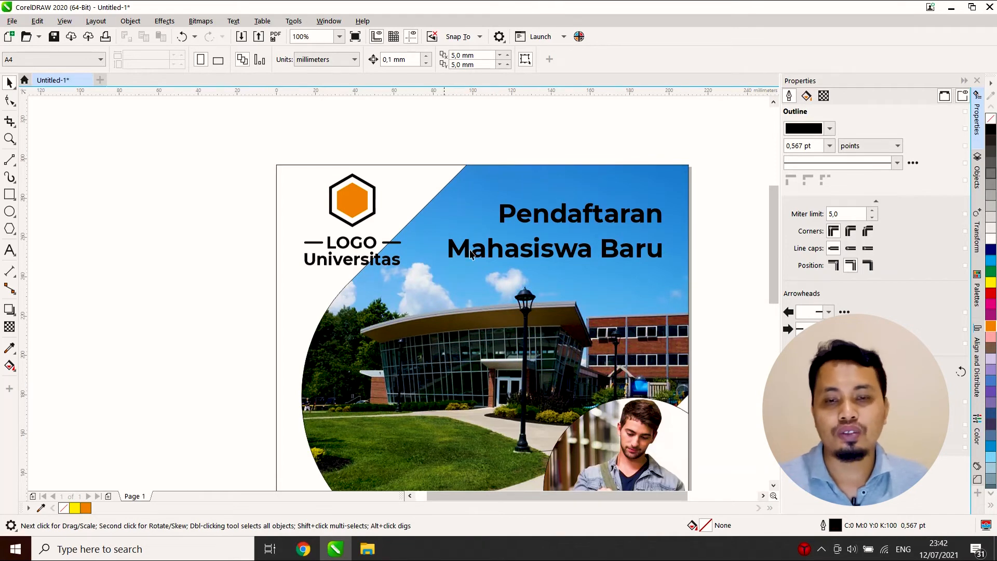
{"action": "left_click", "coordinate": [9, 194]}
{"action": "left_click_drag", "start_coordinate": [164, 206], "coordinate": [461, 337]}
{"action": "left_click", "coordinate": [10, 103]}
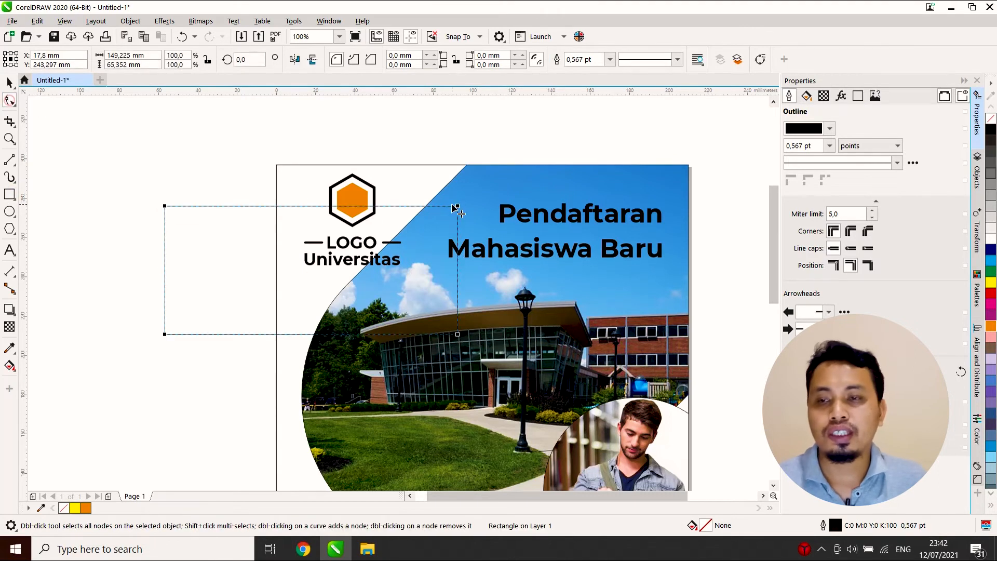
{"action": "left_click_drag", "start_coordinate": [461, 205], "coordinate": [469, 351]}
{"action": "key", "text": "space"}
- Move the capsule beyond the page's upper-left corner and rotate it to 315°
{"action": "left_click_drag", "start_coordinate": [239, 247], "coordinate": [159, 166]}
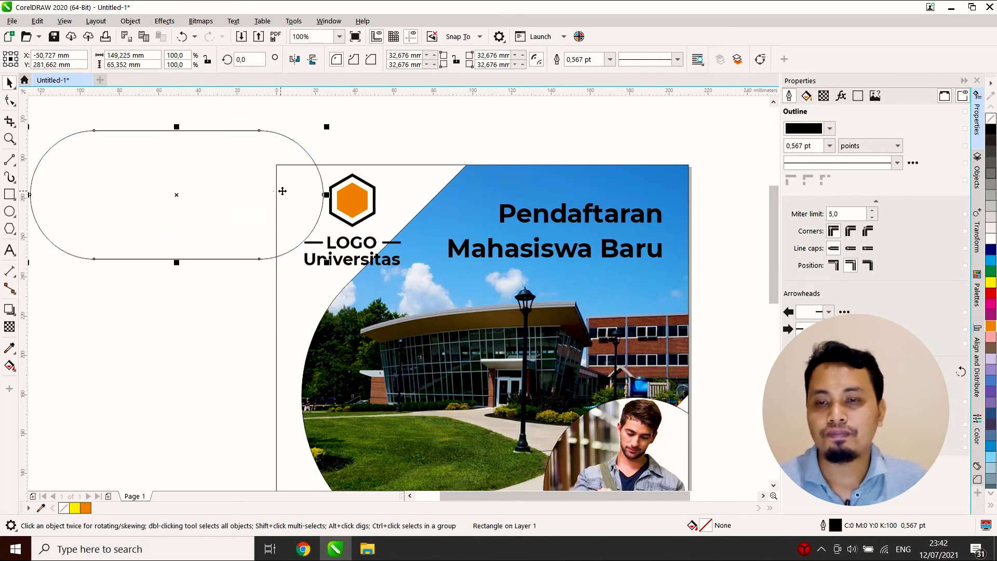
{"action": "left_click", "coordinate": [242, 60]}
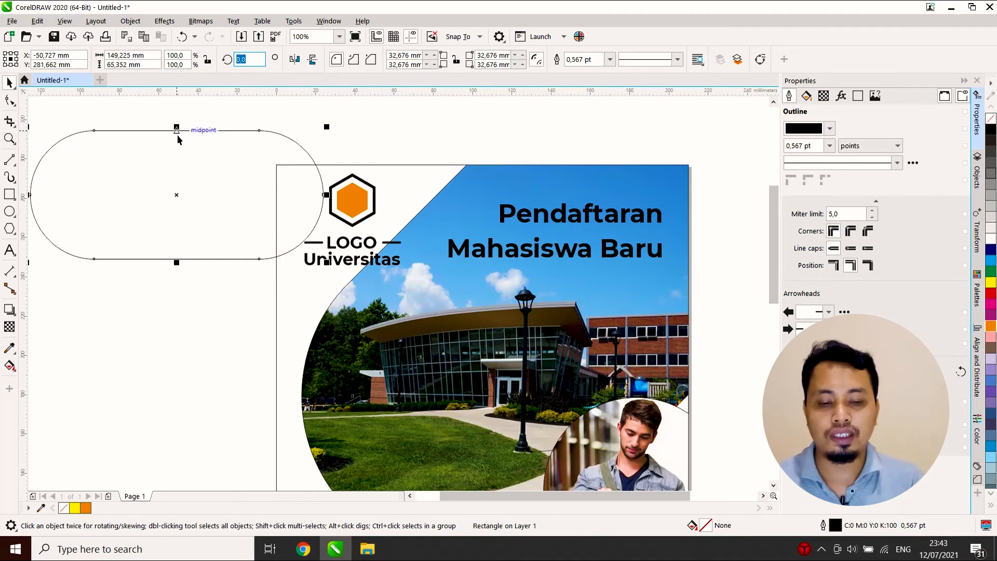
{"action": "key", "text": "Return"}
{"action": "left_click_drag", "start_coordinate": [179, 230], "coordinate": [168, 214]}
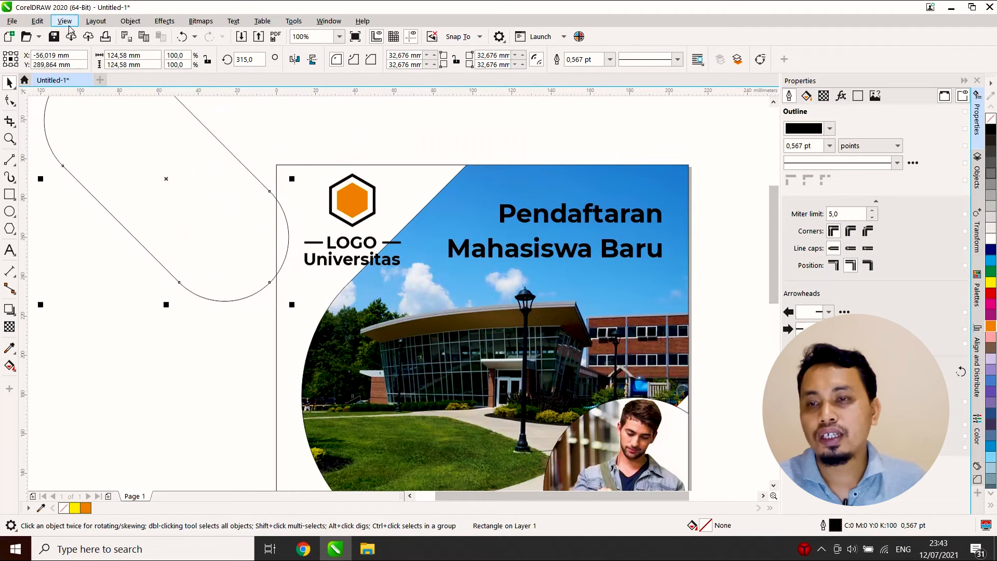
- PowerClip the rotated capsule into the page rectangle and move it within the frame behind the logo
{"action": "left_click", "coordinate": [130, 20]}
{"action": "mouse_move", "coordinate": [156, 66]}
{"action": "left_click", "coordinate": [326, 72]}
{"action": "left_click", "coordinate": [397, 181]}
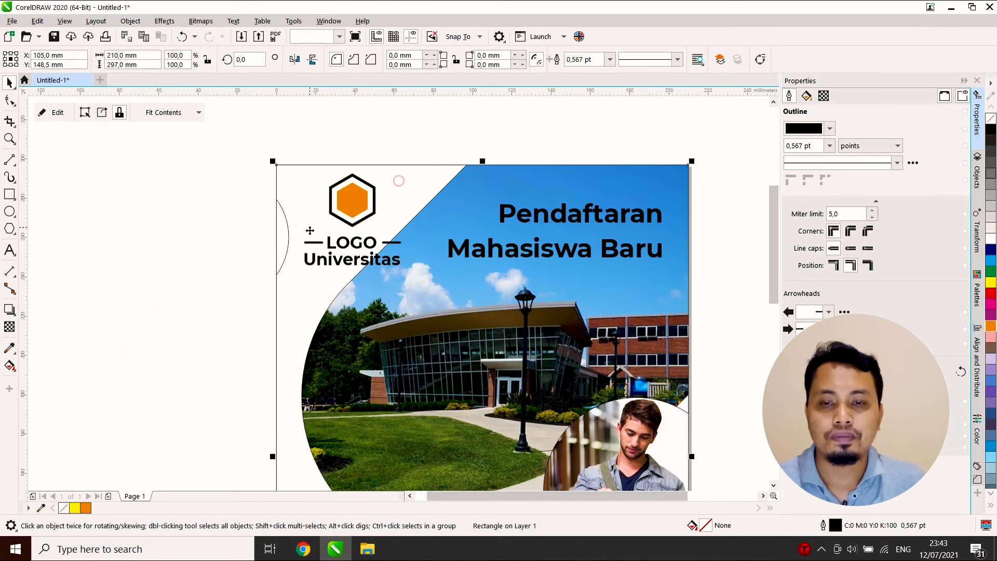
{"action": "double_click", "coordinate": [297, 202]}
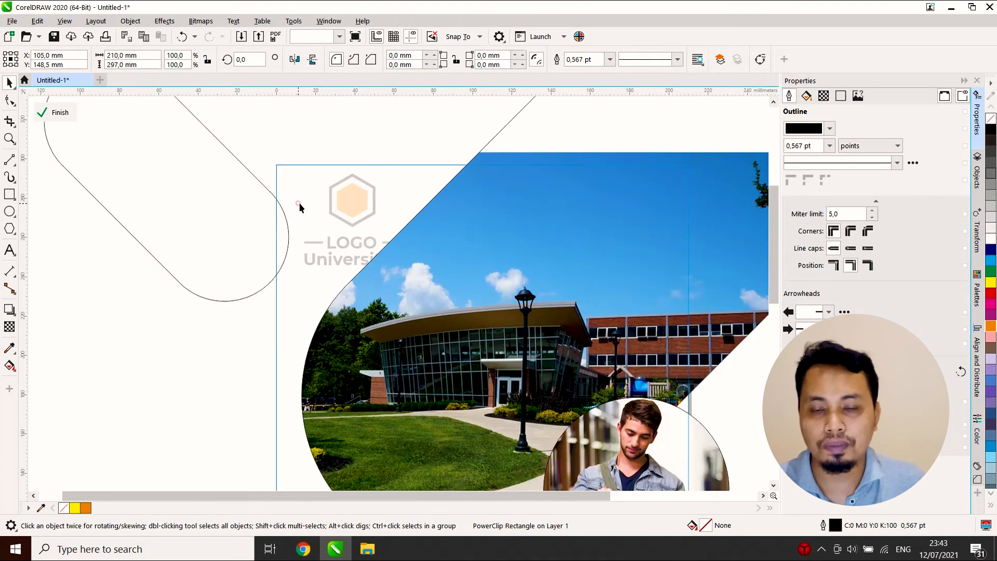
{"action": "left_click", "coordinate": [234, 219]}
{"action": "left_click_drag", "start_coordinate": [180, 241], "coordinate": [322, 257]}
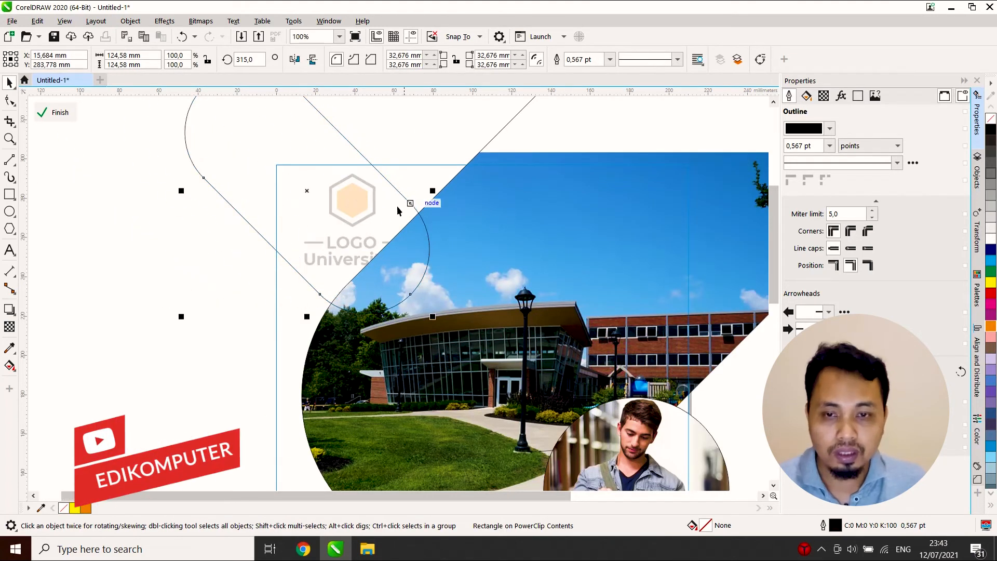
- Fill the capsule behind the logo with dark blue (C100 M100 Y0 K0) and finish editing the PowerClip
{"action": "left_click", "coordinate": [992, 507]}
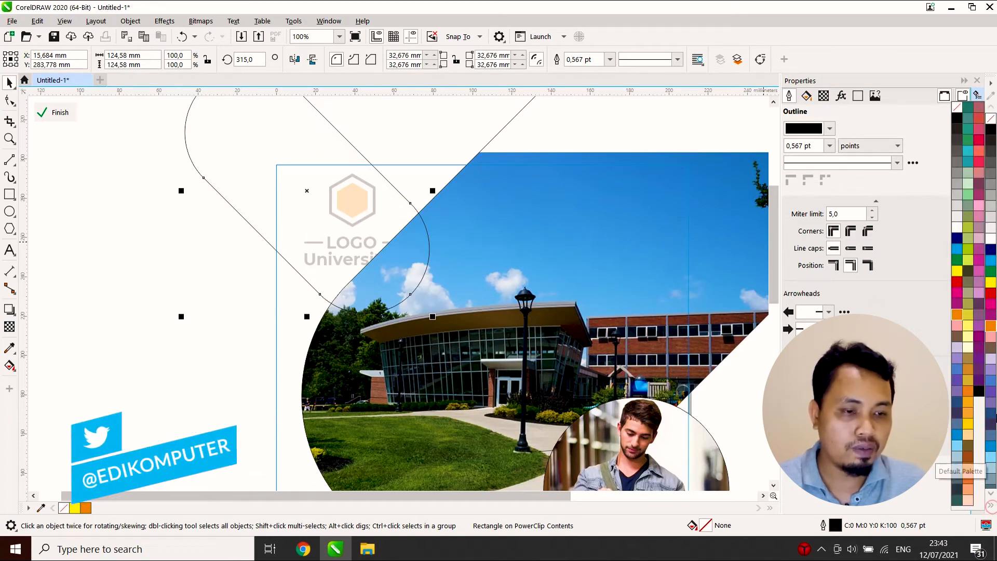
{"action": "left_click", "coordinate": [961, 241]}
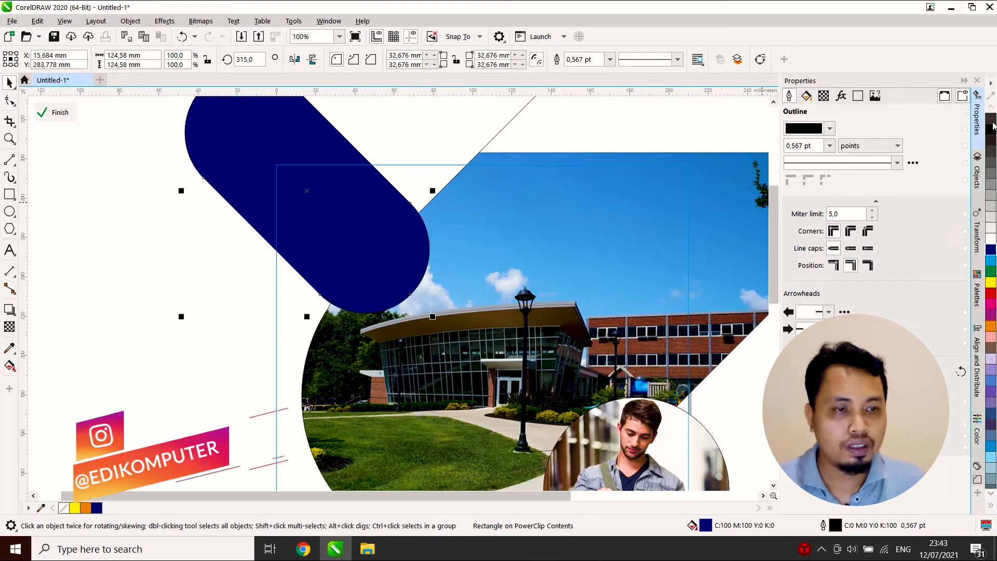
{"action": "left_click", "coordinate": [169, 291]}
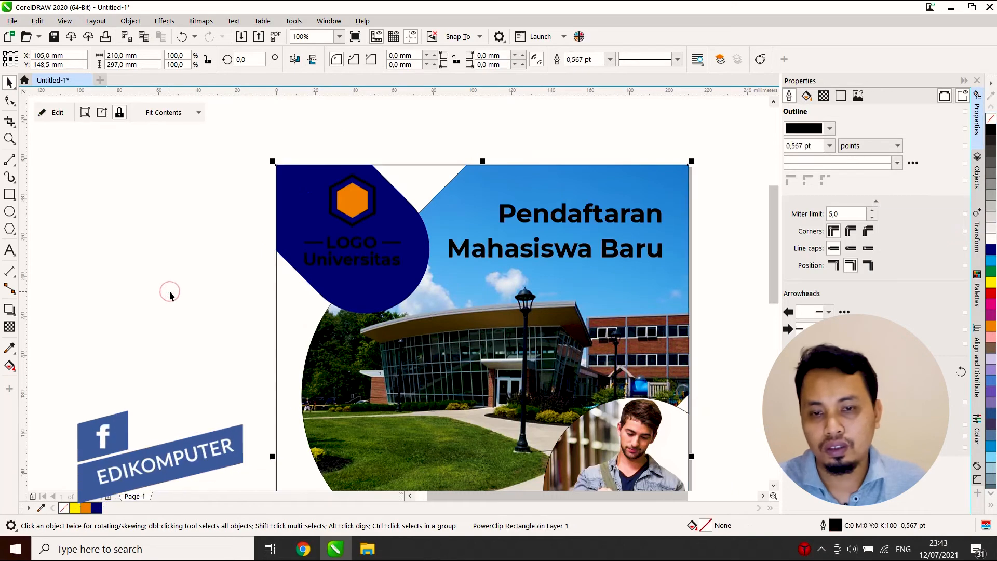
{"action": "left_click", "coordinate": [172, 280]}
- Reopen the page's PowerClip contents, remove the blue capsule's outline and enlarge it to about 186 mm wide over the page's upper-left corner
{"action": "scroll", "coordinate": [234, 285], "scroll_direction": "down", "scroll_amount": 3}
{"action": "scroll", "coordinate": [263, 277], "scroll_direction": "up", "scroll_amount": 3}
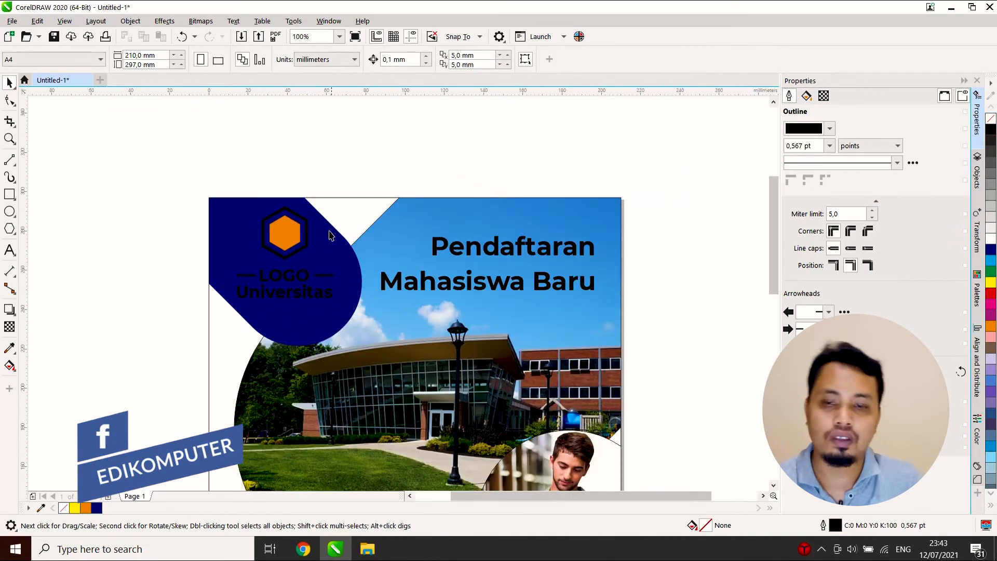
{"action": "left_click", "coordinate": [208, 164]}
{"action": "left_click", "coordinate": [331, 237]}
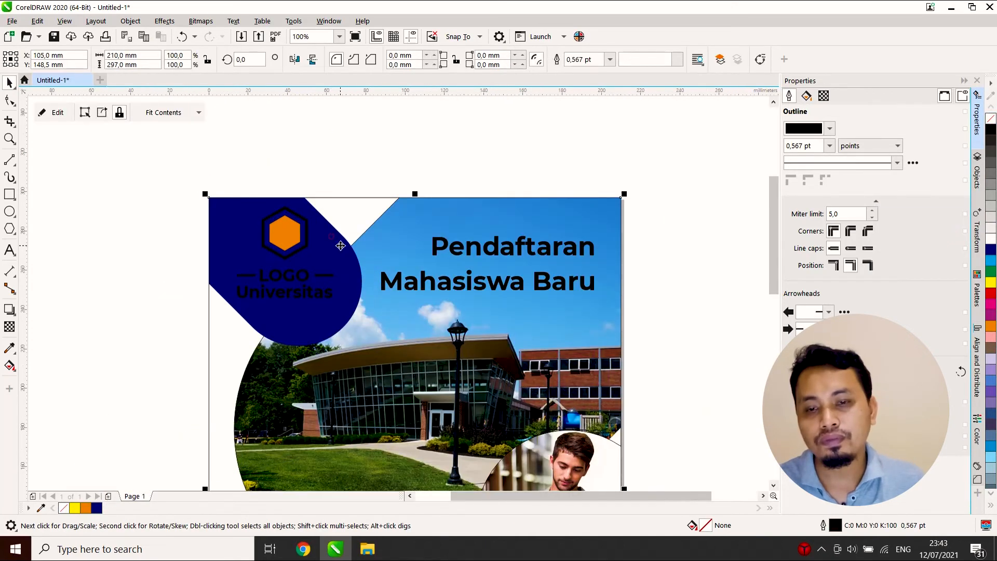
{"action": "double_click", "coordinate": [340, 250]}
{"action": "left_click", "coordinate": [340, 250]}
{"action": "scroll", "coordinate": [350, 219], "scroll_direction": "down", "scroll_amount": 1}
{"action": "left_click_drag", "start_coordinate": [362, 155], "coordinate": [385, 130]}
{"action": "left_click", "coordinate": [385, 123]}
{"action": "left_click", "coordinate": [323, 175]}
{"action": "mouse_move", "coordinate": [382, 131]}
{"action": "left_mouse_down"}
{"action": "mouse_move", "coordinate": [392, 115]}
{"action": "mouse_move", "coordinate": [390, 124]}
{"action": "left_mouse_up"}
{"action": "left_click_drag", "start_coordinate": [327, 197], "coordinate": [308, 202]}
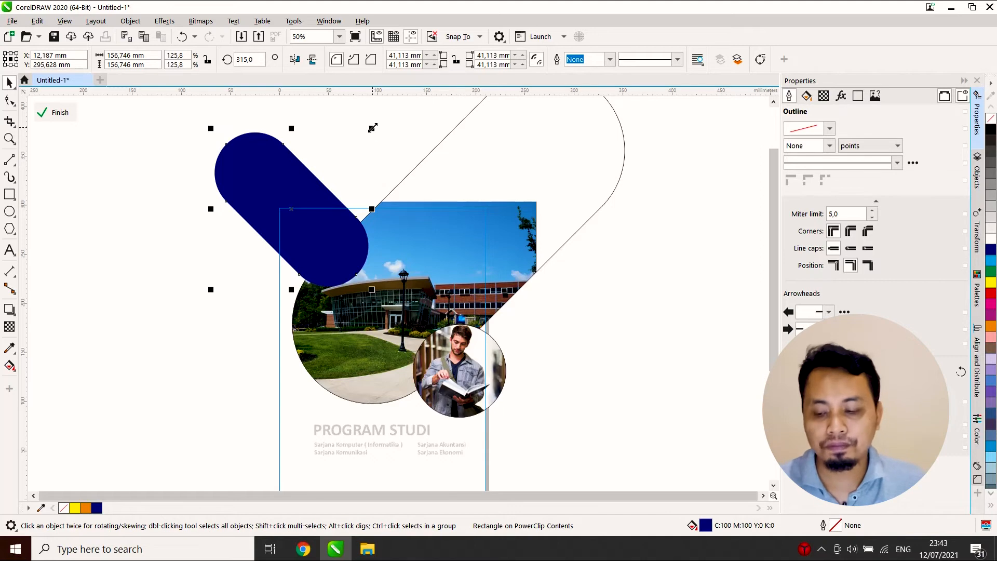
{"action": "left_click_drag", "start_coordinate": [211, 288], "coordinate": [182, 318]}
{"action": "left_click_drag", "start_coordinate": [294, 212], "coordinate": [294, 182]}
- Enlarge the capsule-shaped building photo to about 348 mm wide and shift it slightly up and to the right
{"action": "left_click", "coordinate": [470, 192]}
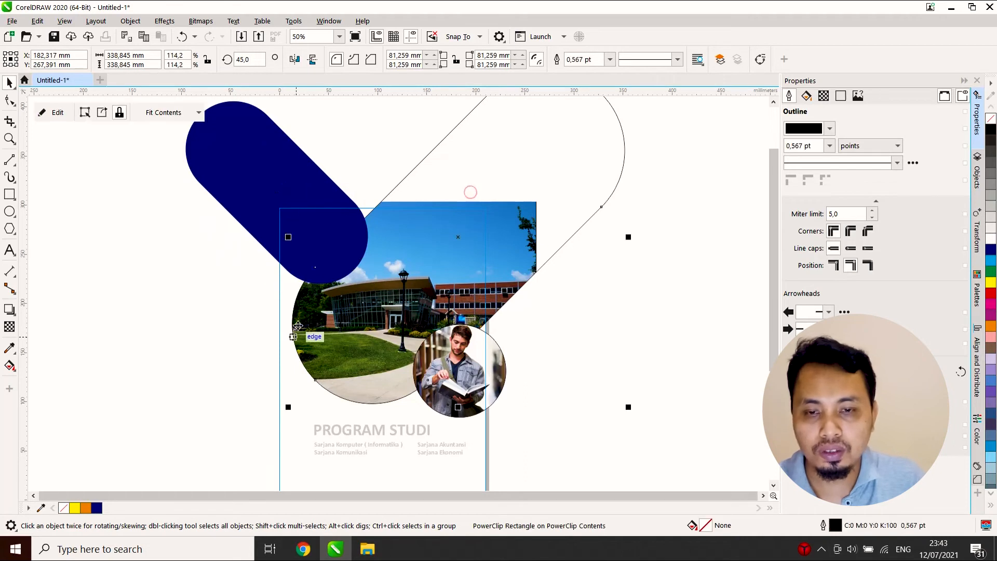
{"action": "scroll", "coordinate": [288, 261], "scroll_direction": "down", "scroll_amount": 1}
{"action": "mouse_move", "coordinate": [290, 163]}
{"action": "left_mouse_down"}
{"action": "mouse_move", "coordinate": [278, 144]}
{"action": "mouse_move", "coordinate": [285, 159]}
{"action": "left_mouse_up"}
{"action": "scroll", "coordinate": [364, 217], "scroll_direction": "up", "scroll_amount": 1}
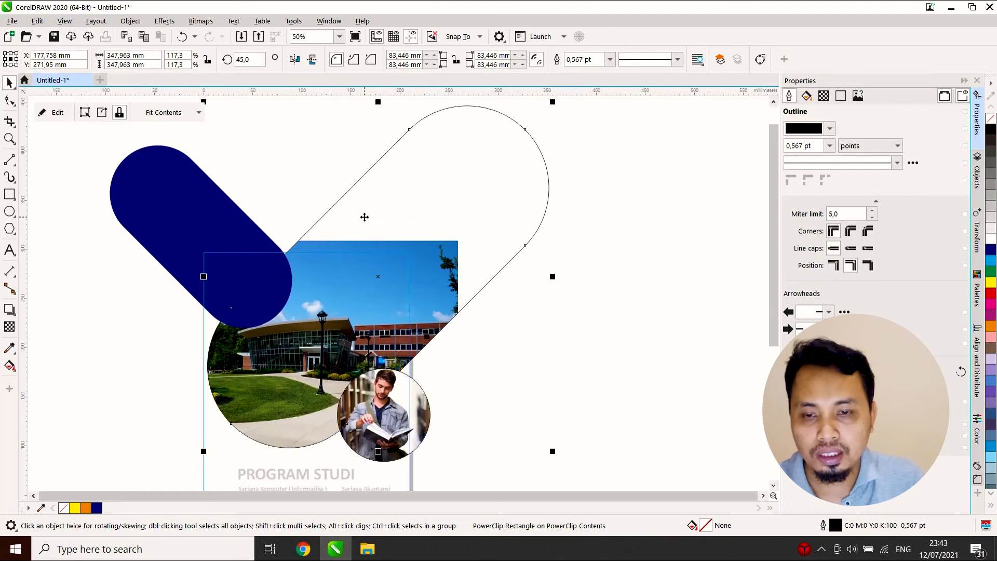
{"action": "left_click", "coordinate": [355, 220], "text": "ctrl"}
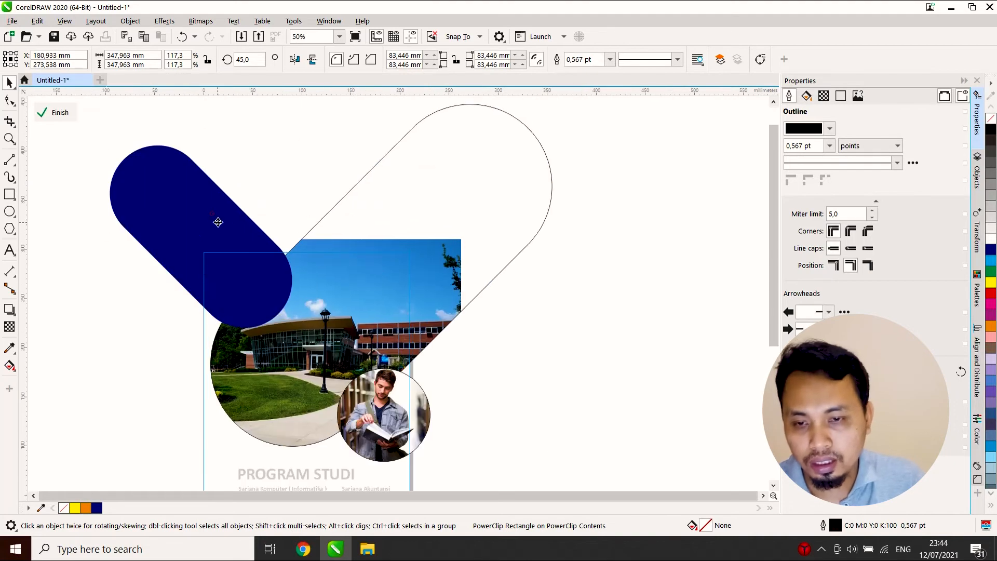
- Nudge the blue capsule slightly up and to the left, then finish editing the PowerClip contents
{"action": "left_click", "coordinate": [220, 216]}
{"action": "left_click_drag", "start_coordinate": [219, 214], "coordinate": [217, 212]}
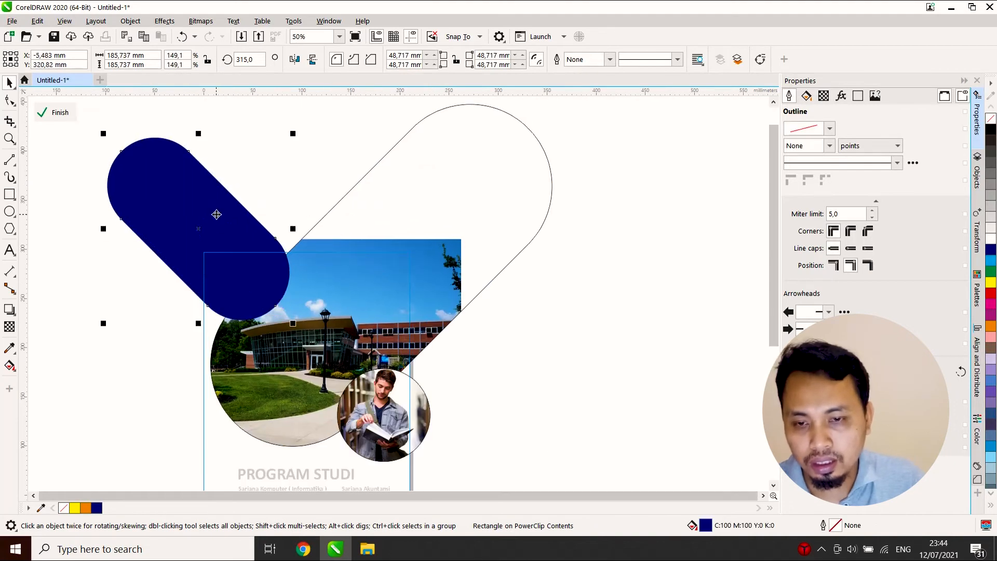
{"action": "left_click", "coordinate": [56, 112]}
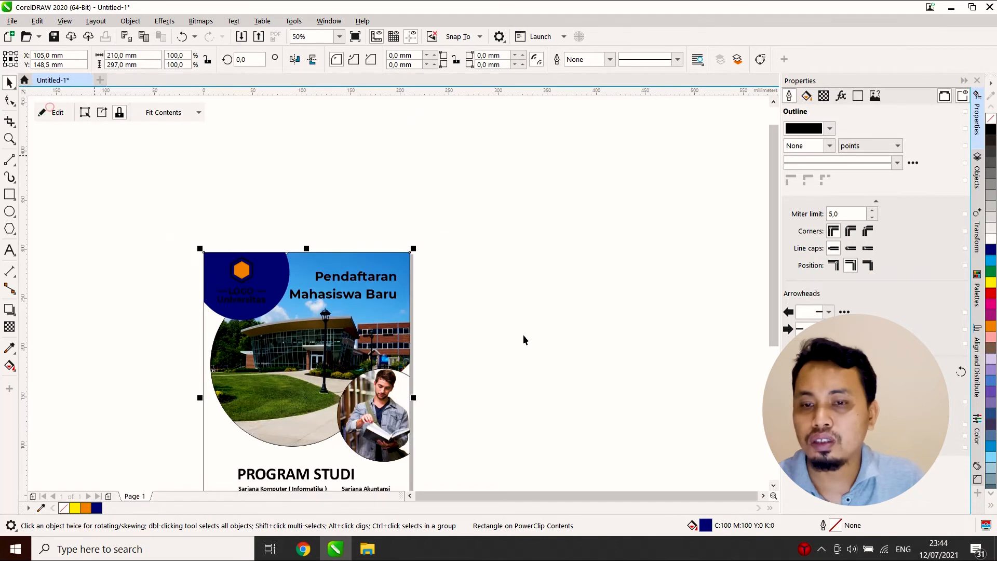
{"action": "left_click", "coordinate": [532, 324]}
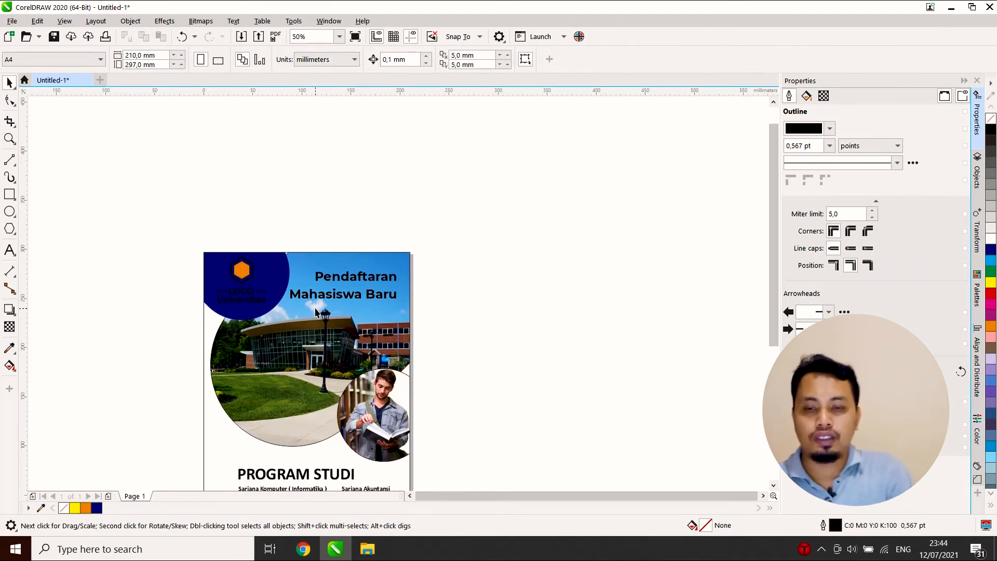
- Scale the complete logo with its texts and lines down to about 90% and position it inside the blue shape
{"action": "scroll", "coordinate": [260, 301], "scroll_direction": "up", "scroll_amount": 2}
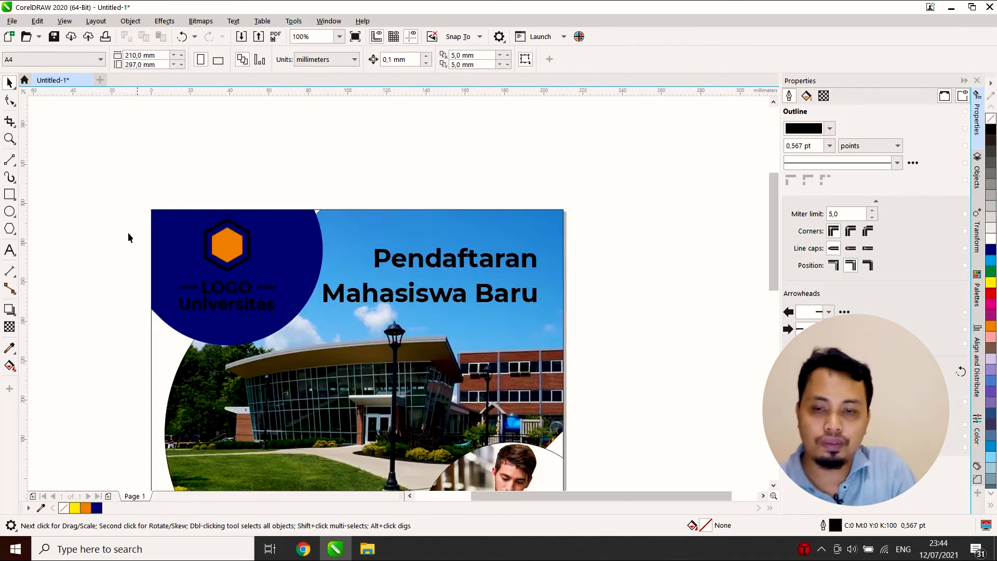
{"action": "left_click_drag", "start_coordinate": [151, 174], "coordinate": [253, 313]}
{"action": "left_click", "coordinate": [348, 172]}
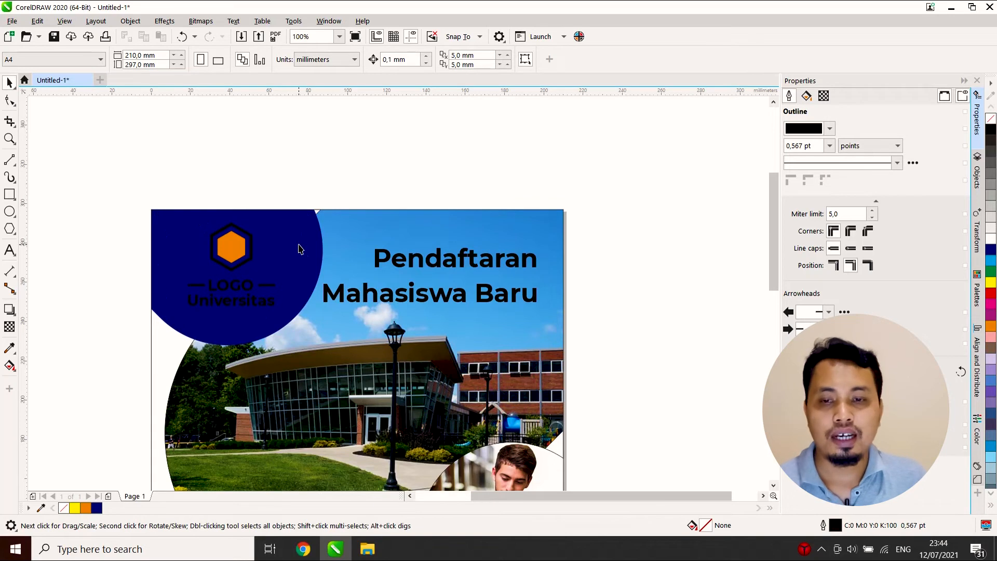
{"action": "left_click", "coordinate": [258, 298]}
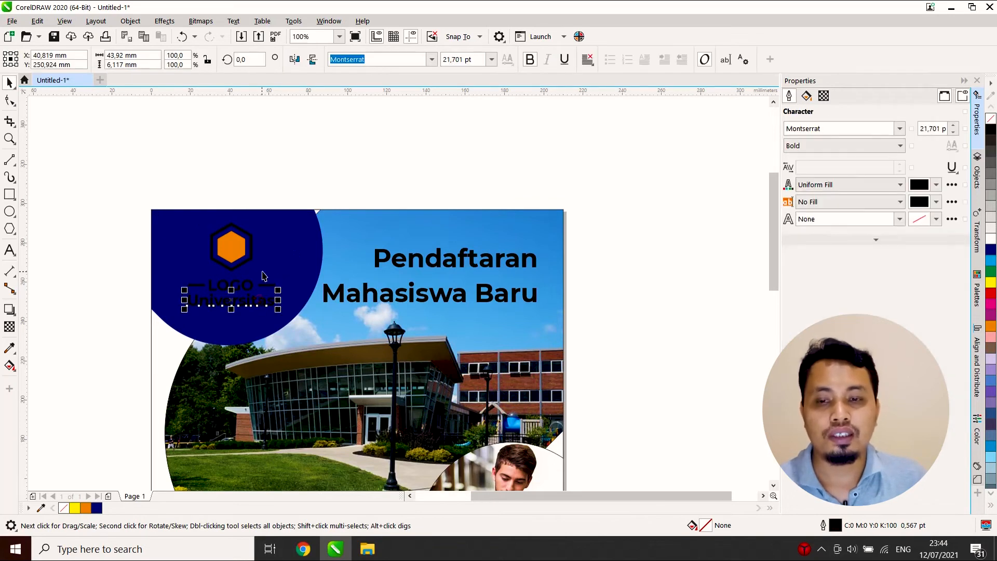
{"action": "left_click", "coordinate": [305, 249]}
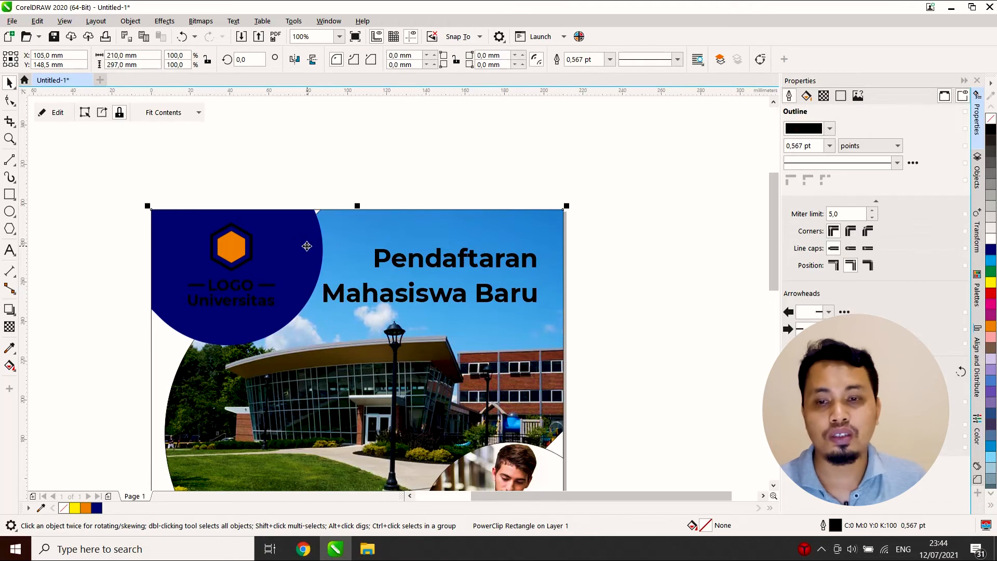
{"action": "left_click", "coordinate": [226, 138]}
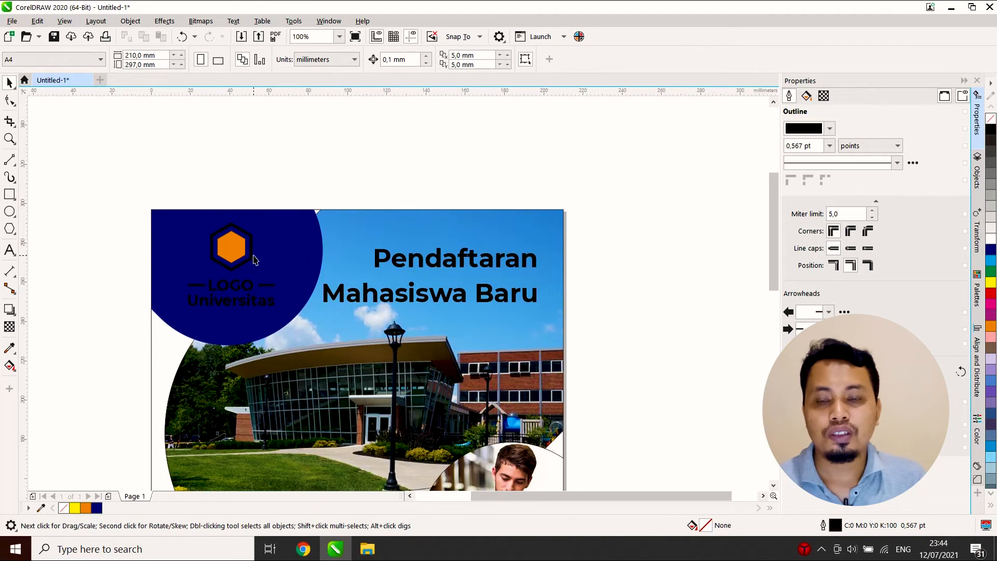
{"action": "left_click", "coordinate": [254, 259]}
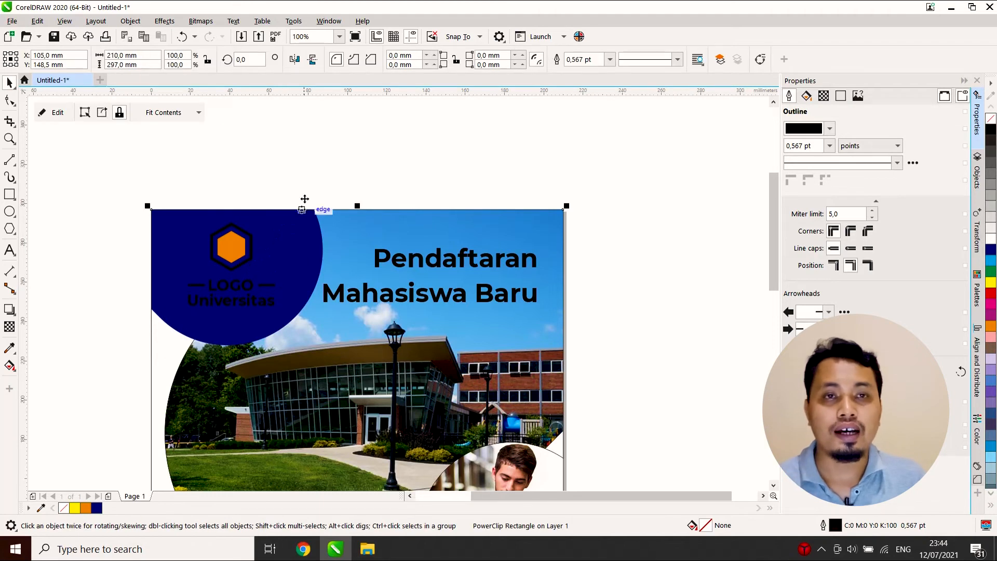
{"action": "left_click", "coordinate": [305, 195]}
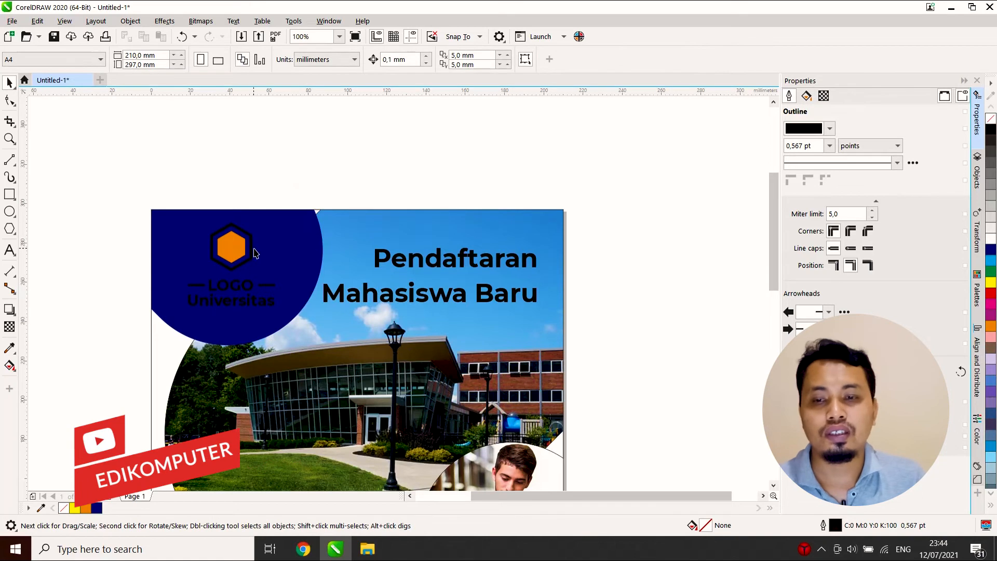
- Set the outlines of the logo's outer hexagon and both lines beside "LOGO" to white
{"action": "left_click", "coordinate": [243, 263]}
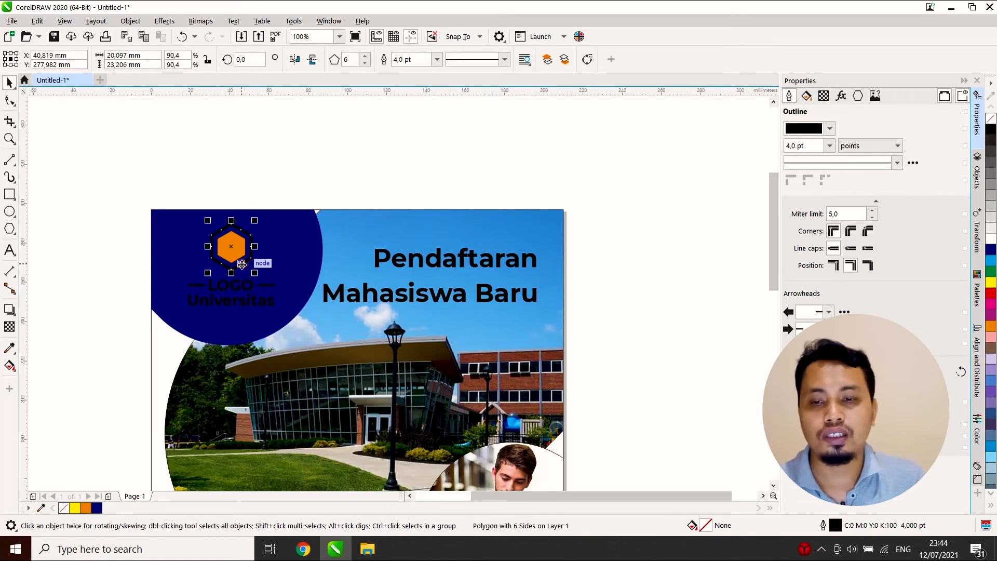
{"action": "right_click", "coordinate": [991, 238]}
{"action": "left_click", "coordinate": [398, 124]}
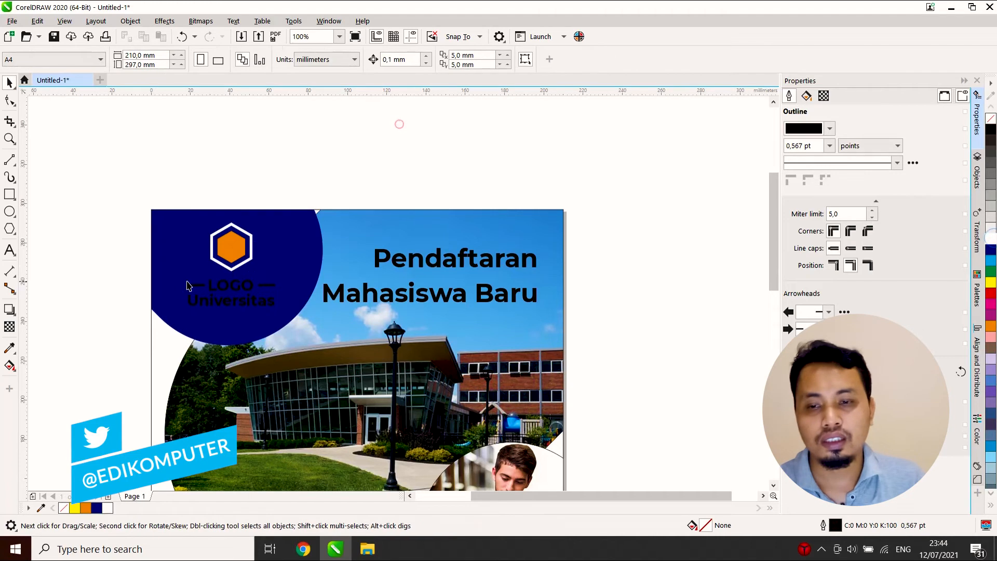
{"action": "left_click", "coordinate": [207, 286]}
{"action": "left_click", "coordinate": [265, 285], "text": "shift"}
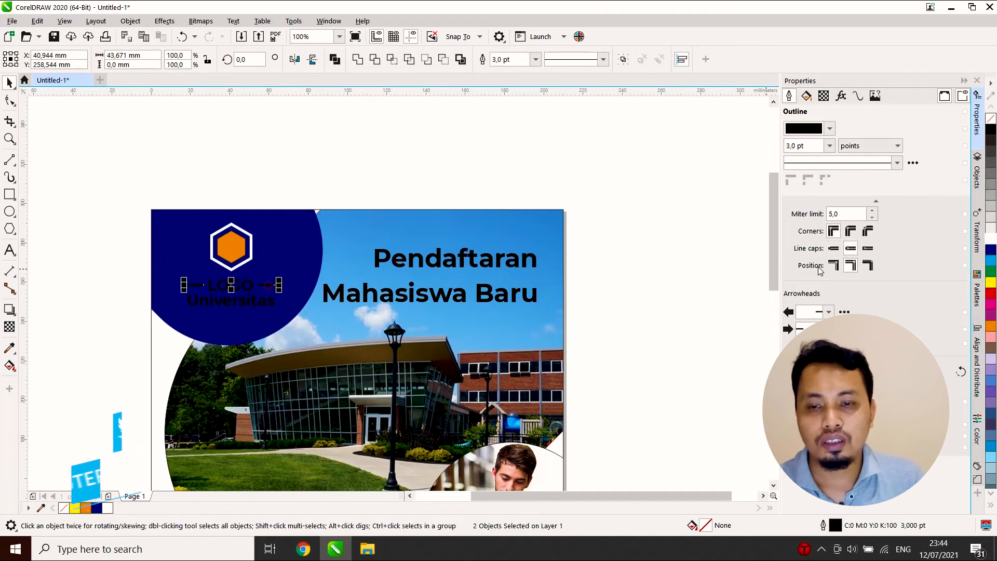
{"action": "right_click", "coordinate": [991, 240]}
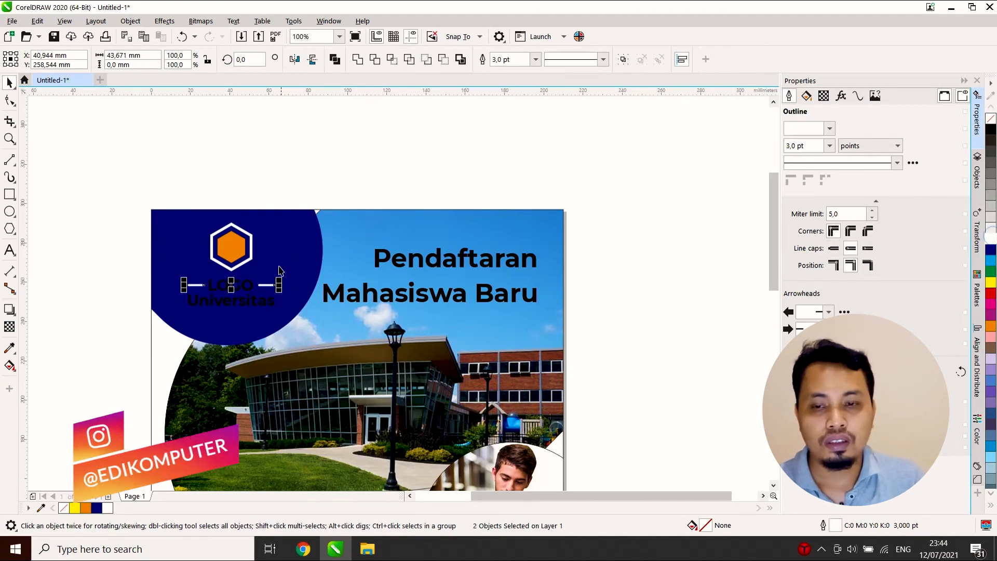
- Fill the "LOGO" text with orange and the "Universitas" text with white
{"action": "left_click", "coordinate": [251, 290]}
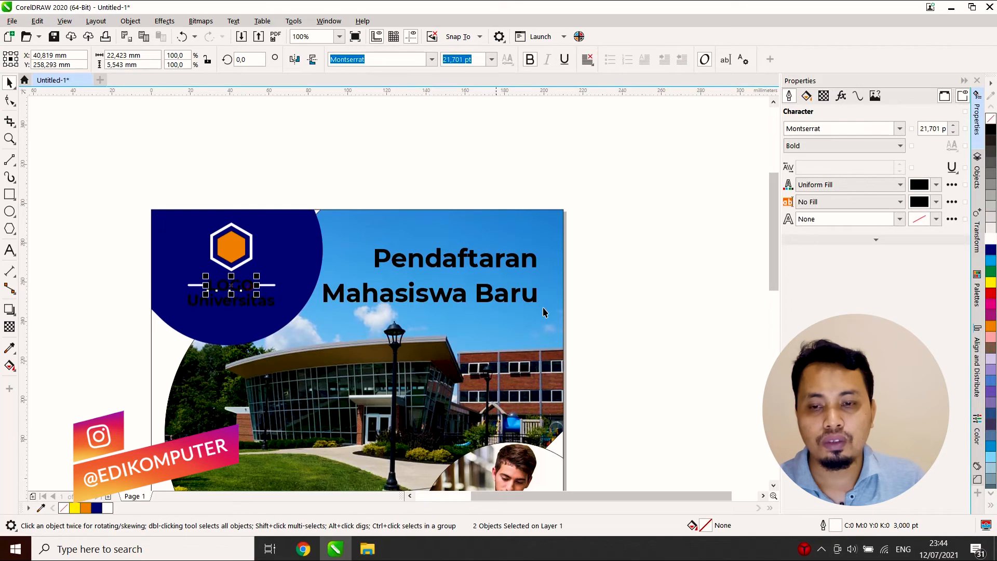
{"action": "left_click", "coordinate": [991, 327]}
{"action": "left_click", "coordinate": [217, 305]}
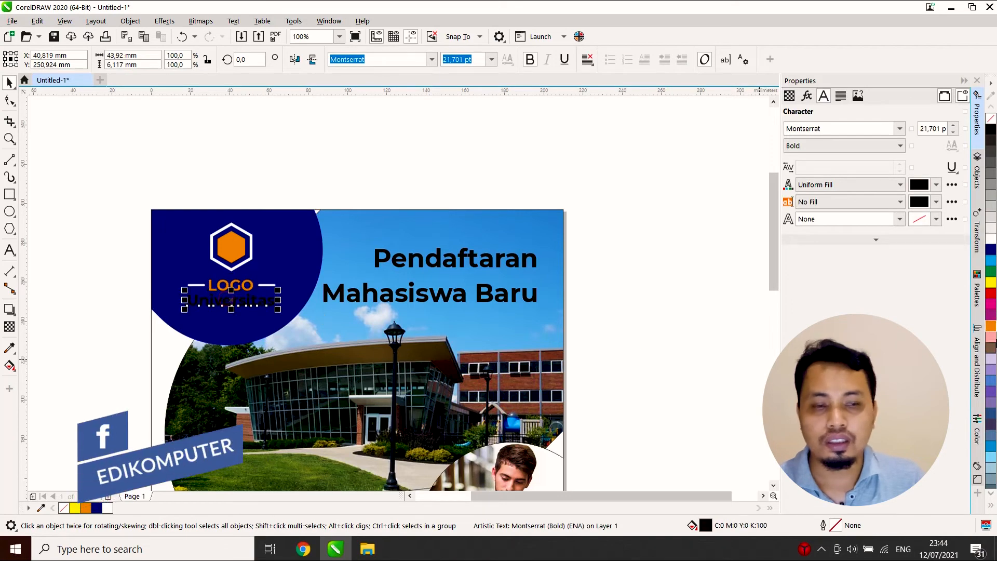
{"action": "left_click", "coordinate": [991, 242]}
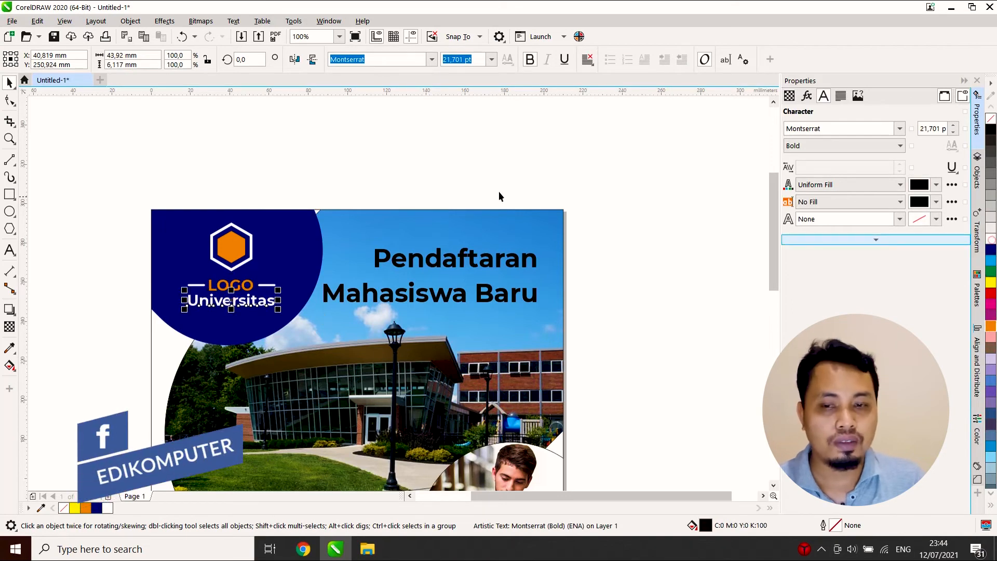
{"action": "left_click", "coordinate": [420, 177]}
{"action": "scroll", "coordinate": [369, 328], "scroll_direction": "down", "scroll_amount": 2}
{"action": "scroll", "coordinate": [287, 340], "scroll_direction": "up", "scroll_amount": 2}
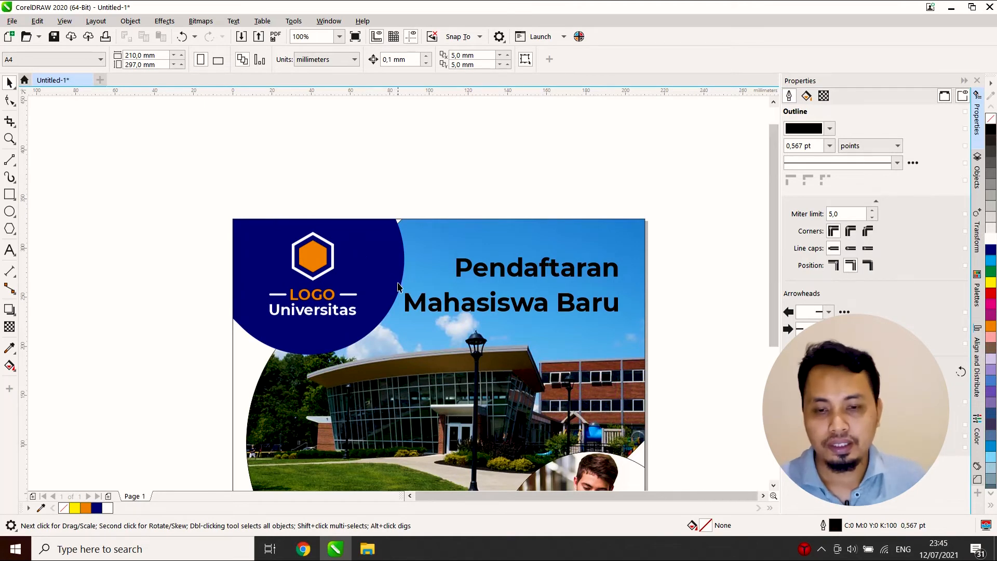
- Open the page's PowerClip for editing and place a duplicate of the campus-photo capsule down and to the right of the original
{"action": "scroll", "coordinate": [398, 283], "scroll_direction": "down", "scroll_amount": 2}
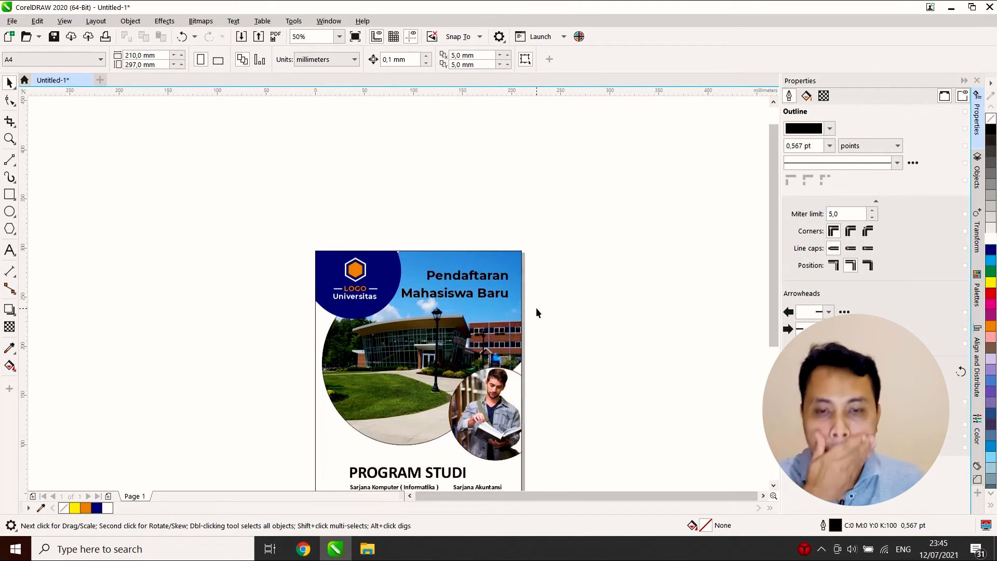
{"action": "scroll", "coordinate": [383, 334], "scroll_direction": "up", "scroll_amount": 2}
{"action": "scroll", "coordinate": [445, 272], "scroll_direction": "down", "scroll_amount": 2}
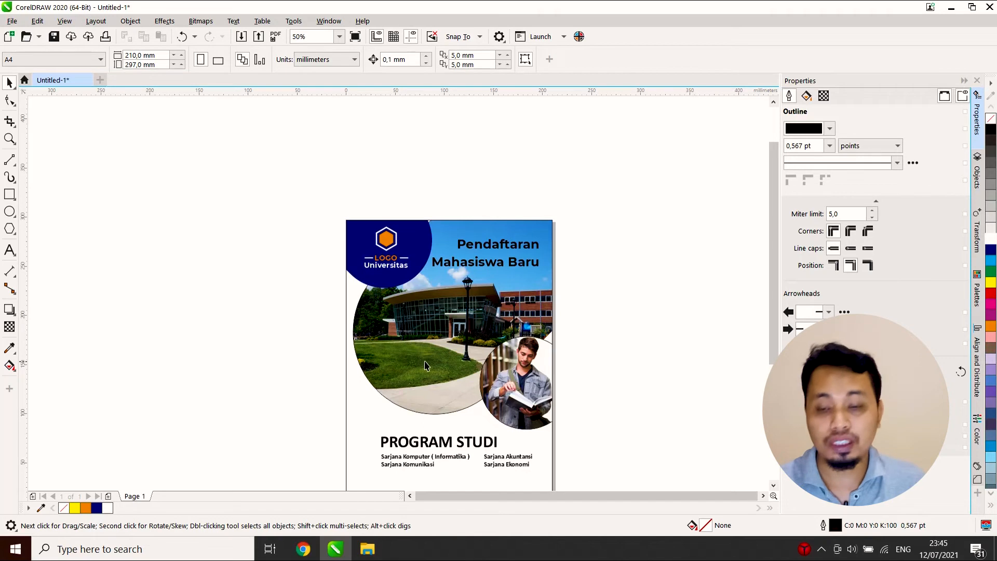
{"action": "left_click", "coordinate": [466, 361]}
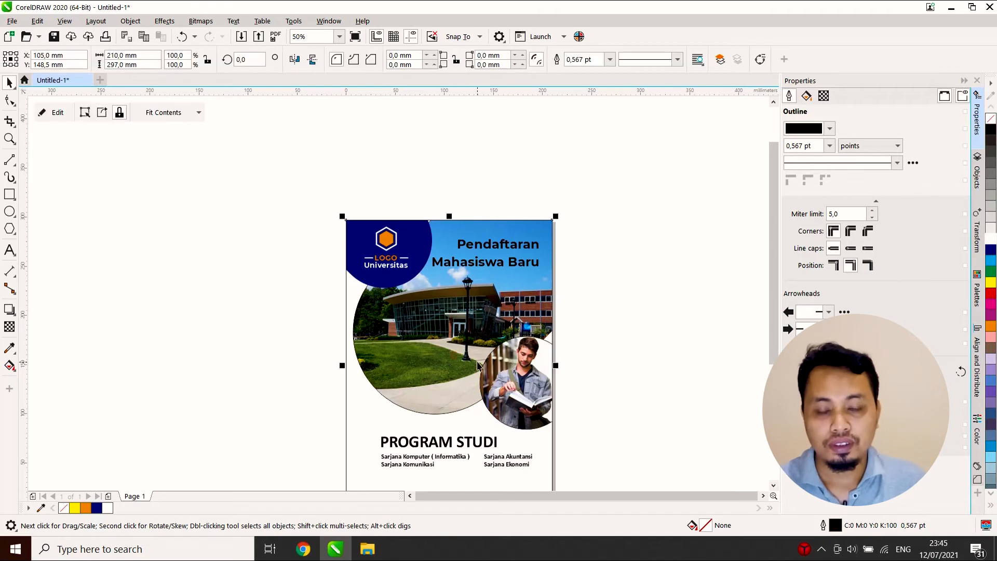
{"action": "double_click", "coordinate": [468, 364]}
{"action": "left_click", "coordinate": [685, 296]}
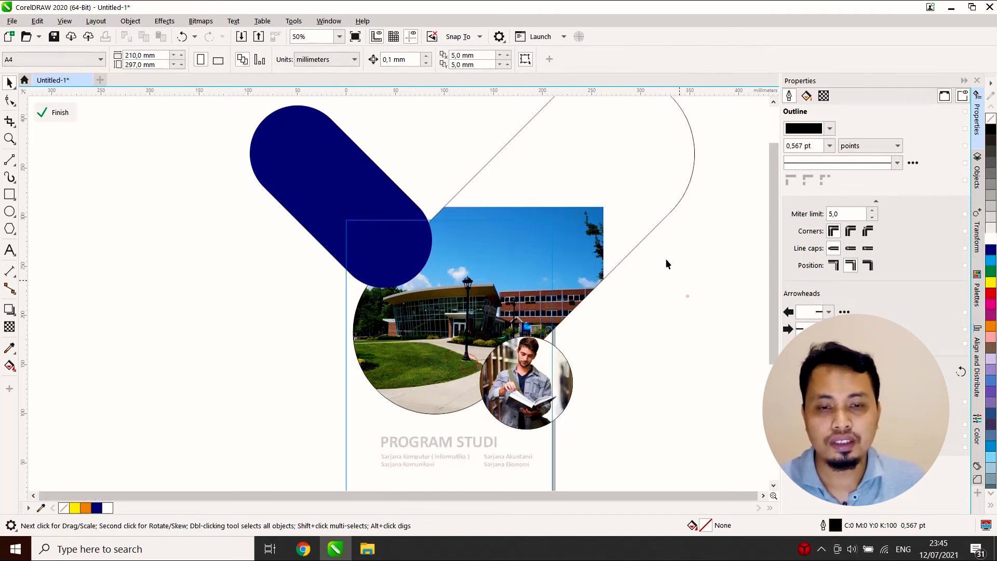
{"action": "left_click", "coordinate": [634, 214]}
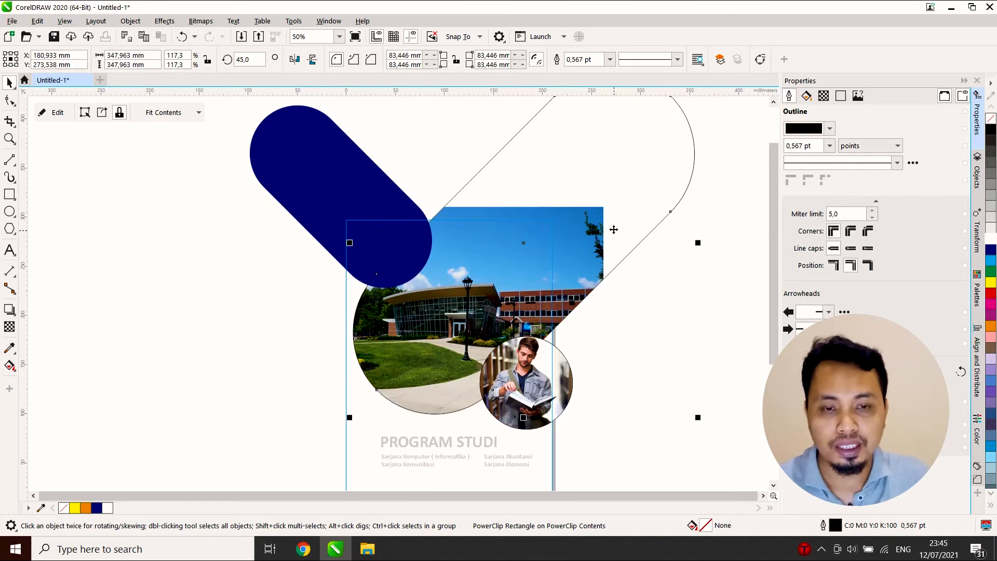
{"action": "key", "text": "ctrl+d"}
{"action": "left_click_drag", "start_coordinate": [575, 184], "coordinate": [629, 241]}
{"action": "right_click", "coordinate": [647, 263]}
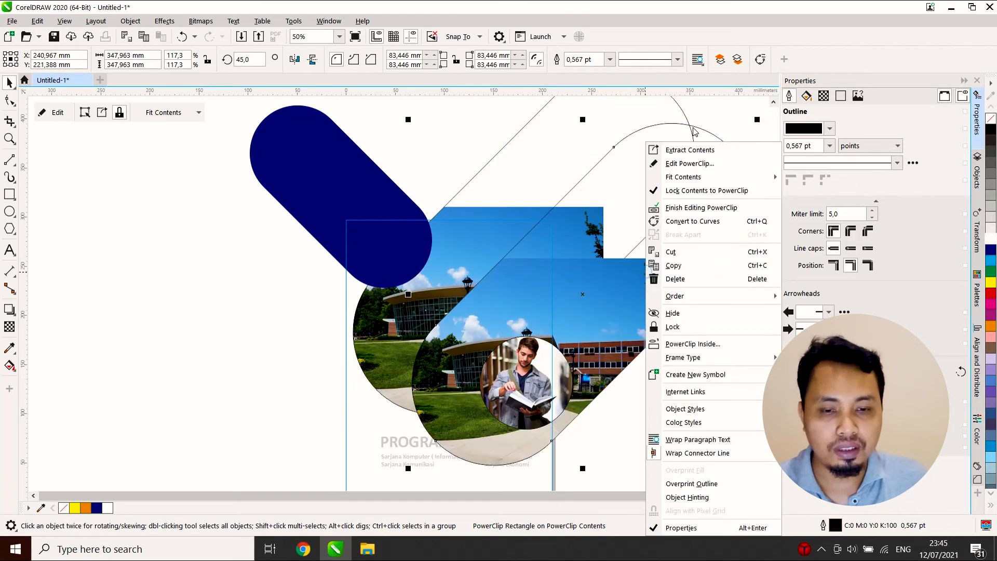
{"action": "left_click", "coordinate": [705, 156]}
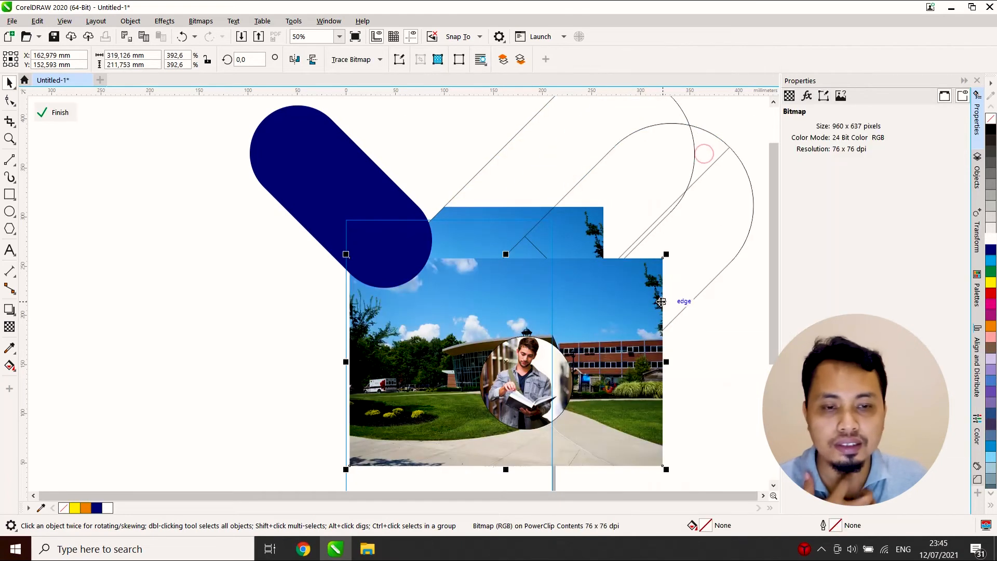
{"action": "key", "text": "ctrl+z"}
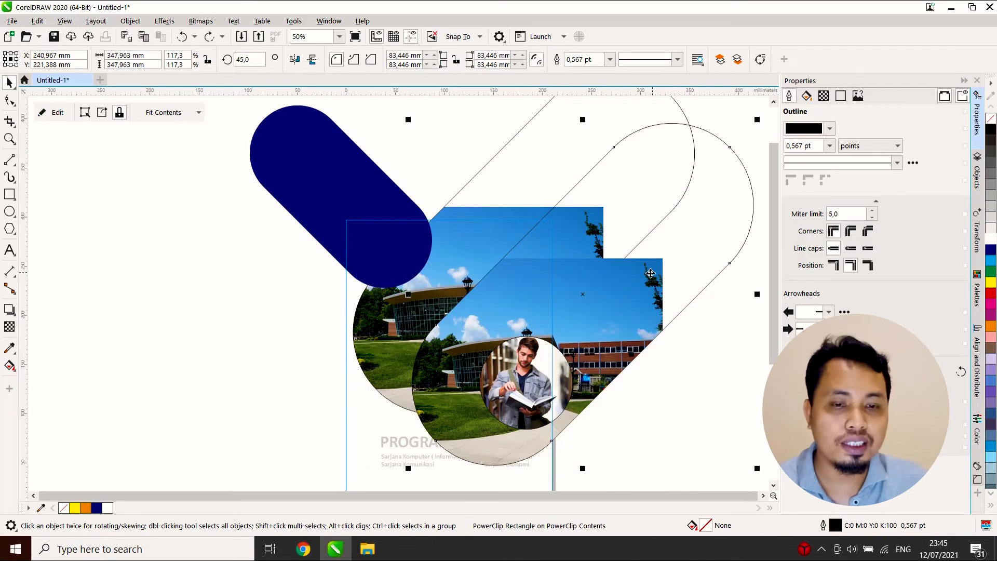
- Extract the campus photo from the duplicated capsule and delete that photo, keeping the empty frame
{"action": "right_click", "coordinate": [629, 304]}
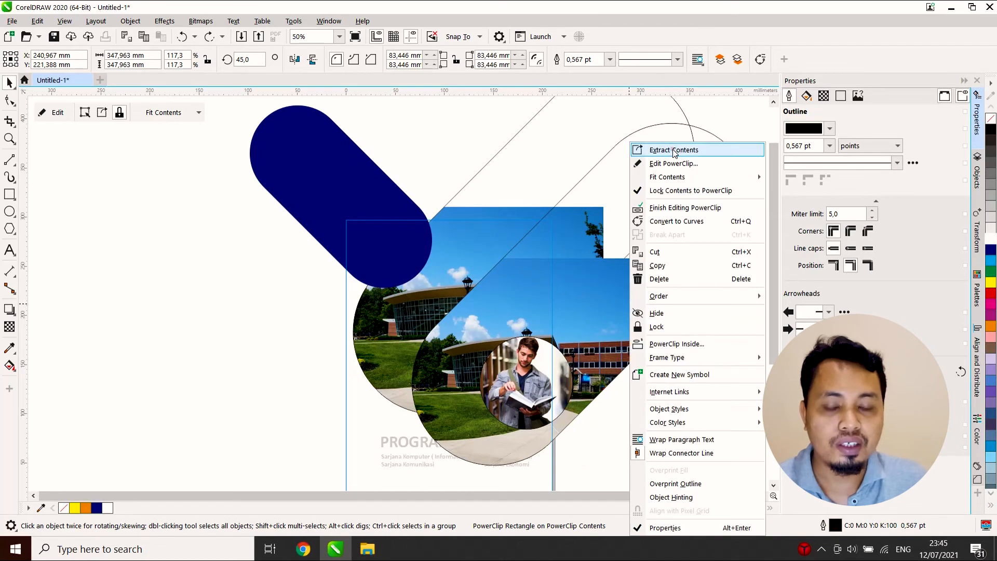
{"action": "left_click", "coordinate": [673, 163]}
{"action": "left_click", "coordinate": [646, 392]}
{"action": "key", "text": "Delete"}
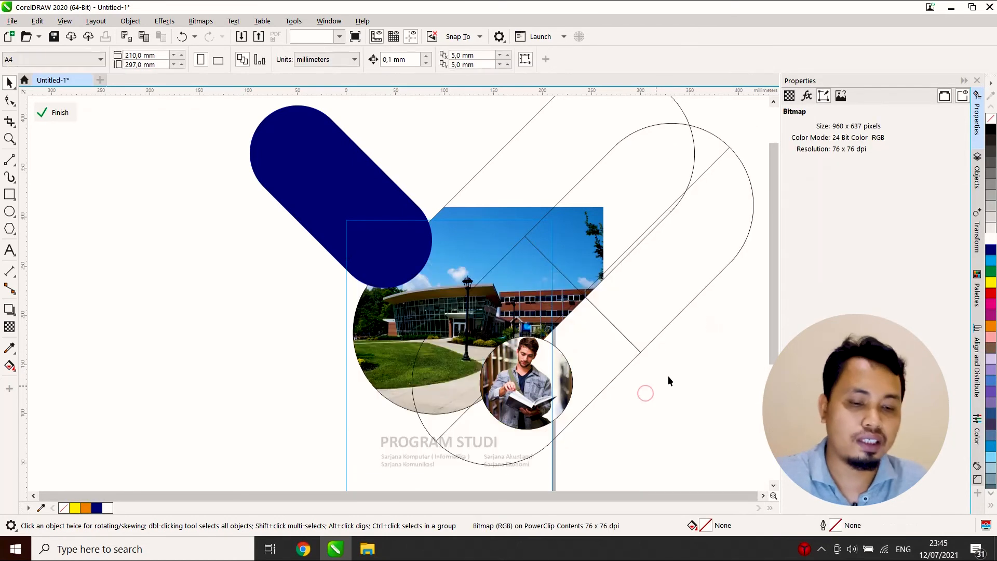
- Remove the PowerClip frame type from the empty capsule and move the capsule back over the campus-photo capsule
{"action": "left_click", "coordinate": [695, 257], "text": "ctrl"}
{"action": "left_click_drag", "start_coordinate": [660, 306], "coordinate": [707, 358]}
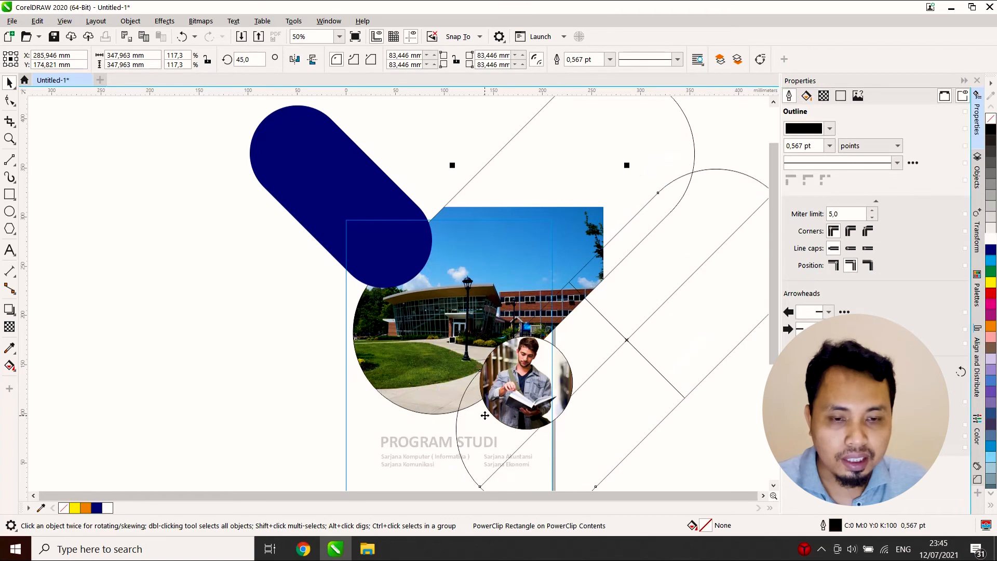
{"action": "right_click", "coordinate": [656, 286]}
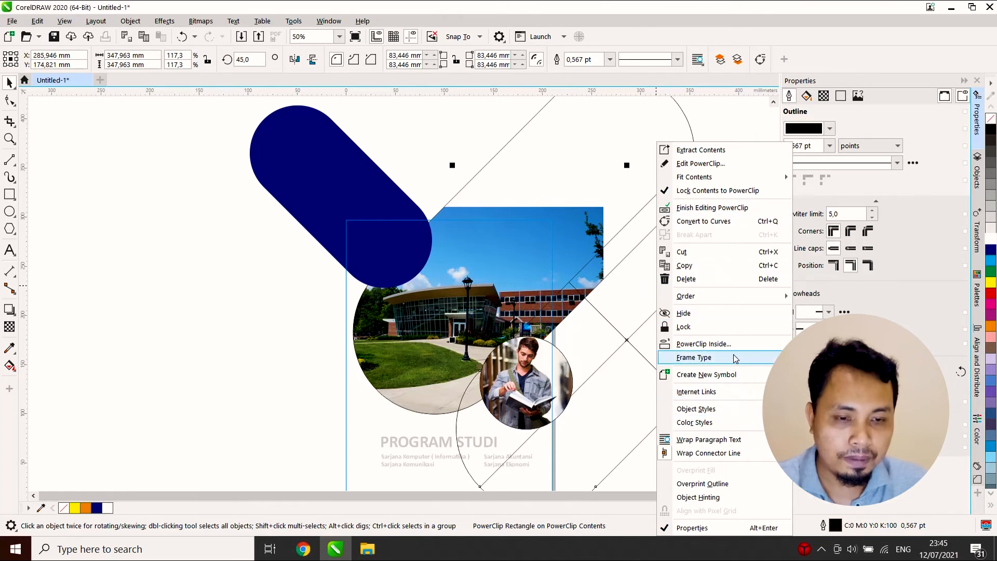
{"action": "left_click", "coordinate": [820, 384]}
{"action": "left_click", "coordinate": [694, 292]}
{"action": "left_click_drag", "start_coordinate": [696, 330], "coordinate": [584, 230]}
- Enlarge the empty capsule to about 369 mm and shift it so that it surrounds the campus photo's rounded edge
{"action": "scroll", "coordinate": [623, 369], "scroll_direction": "down", "scroll_amount": 2}
{"action": "scroll", "coordinate": [618, 359], "scroll_direction": "up", "scroll_amount": 2}
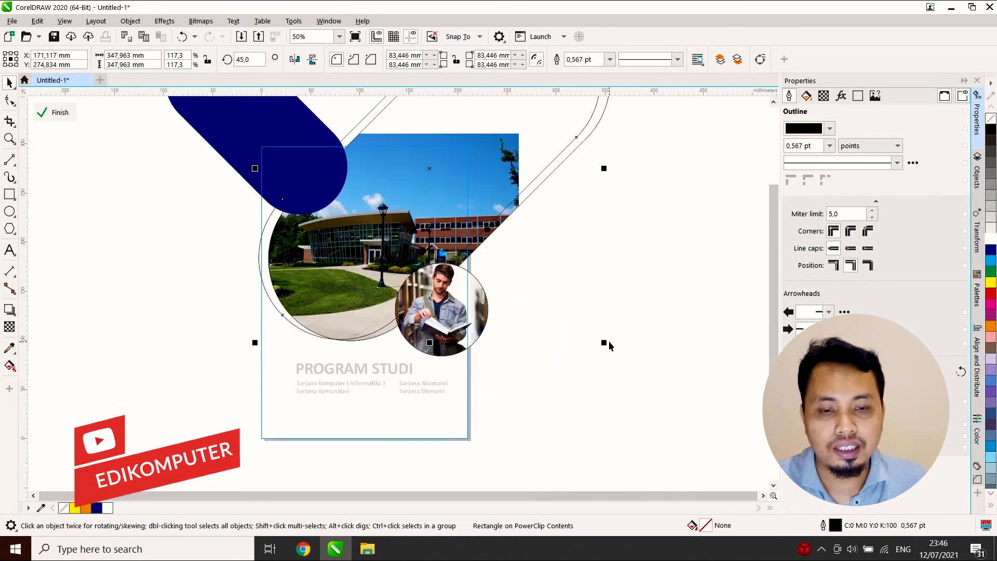
{"action": "left_click_drag", "start_coordinate": [605, 341], "coordinate": [625, 363]}
{"action": "left_click_drag", "start_coordinate": [538, 204], "coordinate": [540, 198]}
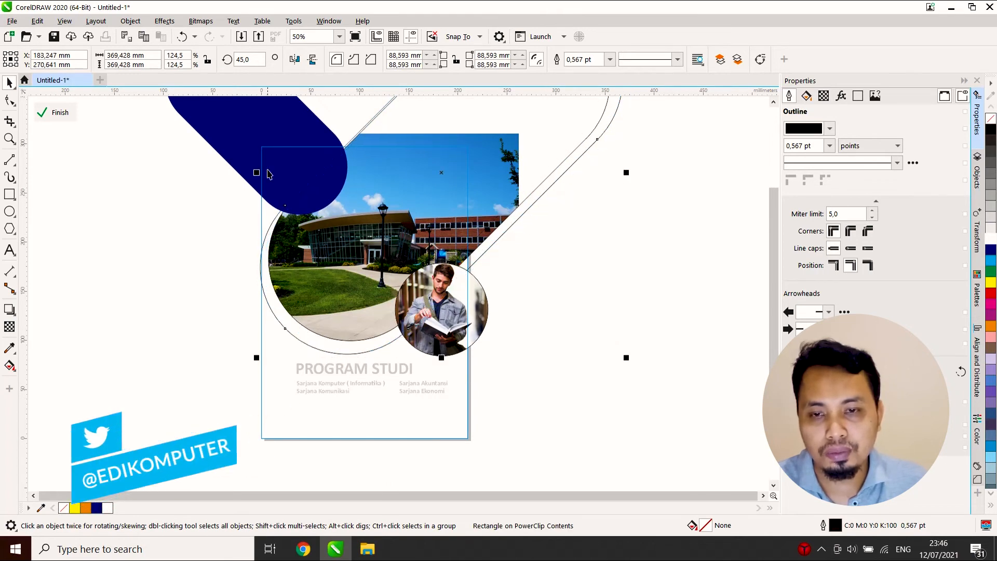
- Fill the enlarged capsule with dark blue and send it to the back of the layer, behind the campus photo
{"action": "left_click", "coordinate": [98, 507]}
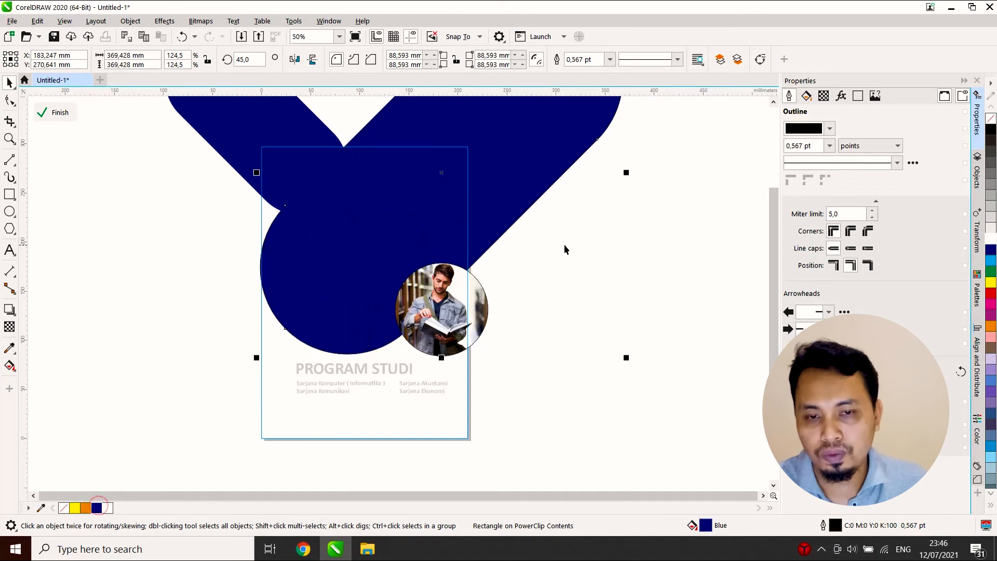
{"action": "right_click", "coordinate": [525, 181]}
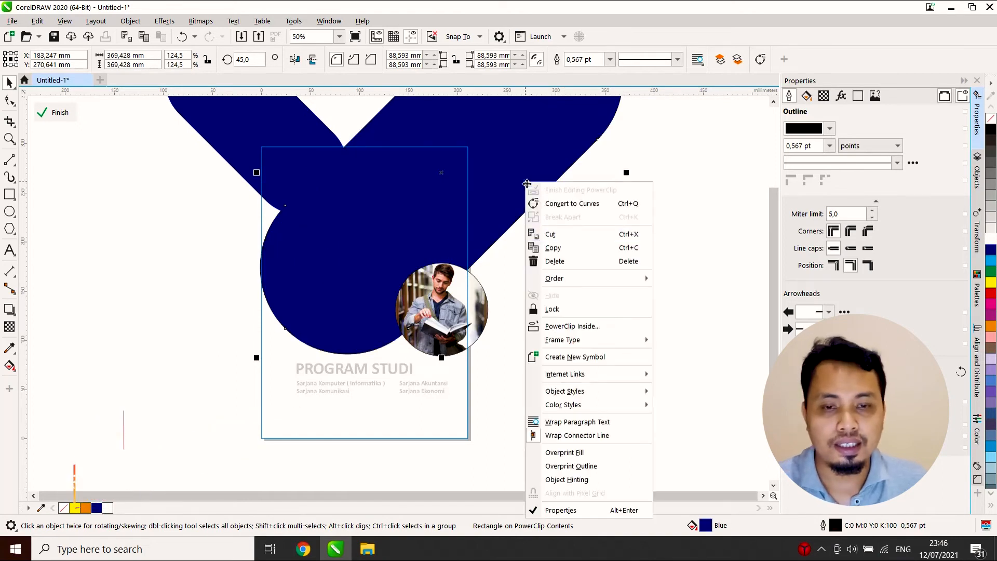
{"action": "mouse_move", "coordinate": [571, 279]}
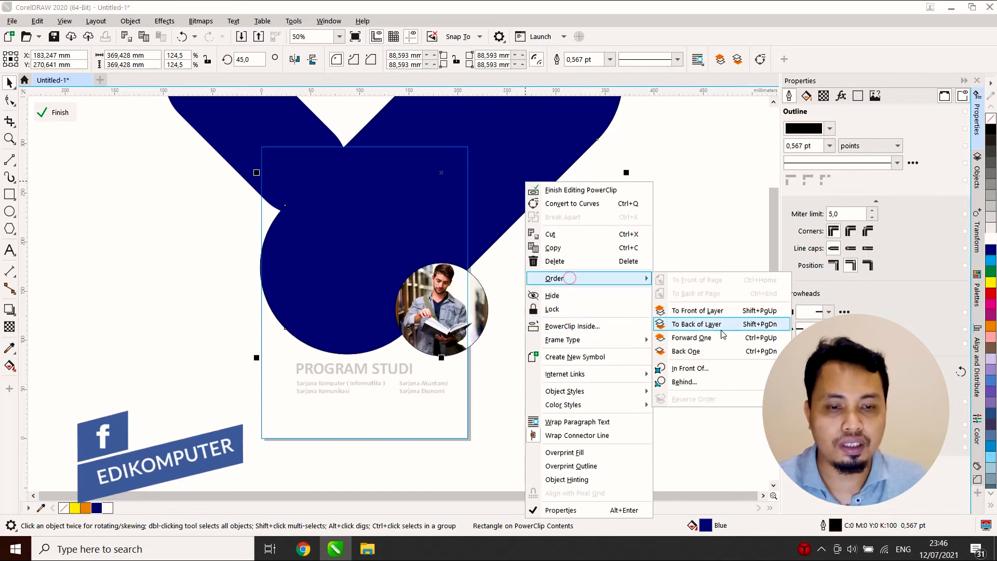
{"action": "left_click", "coordinate": [722, 325]}
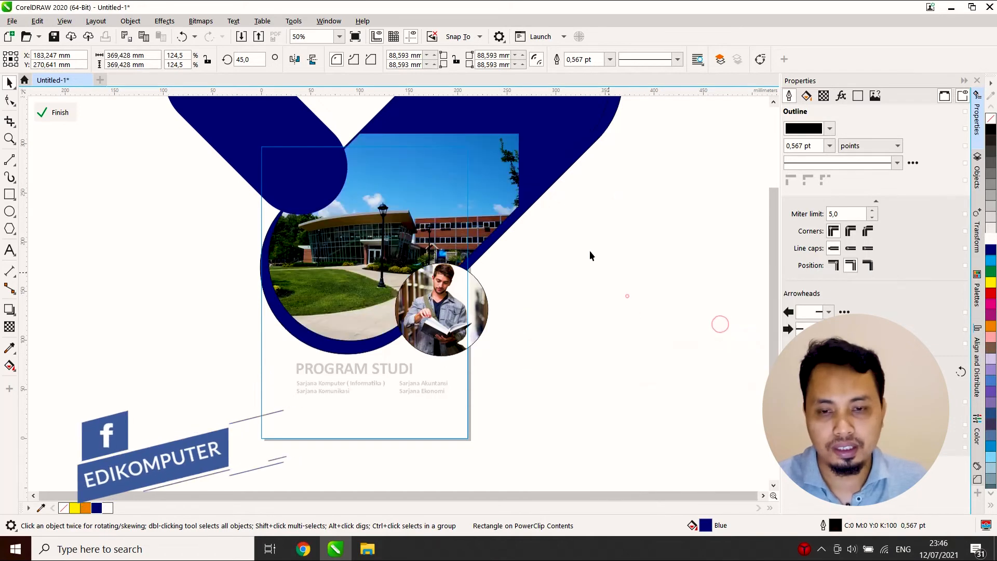
{"action": "left_click", "coordinate": [628, 294]}
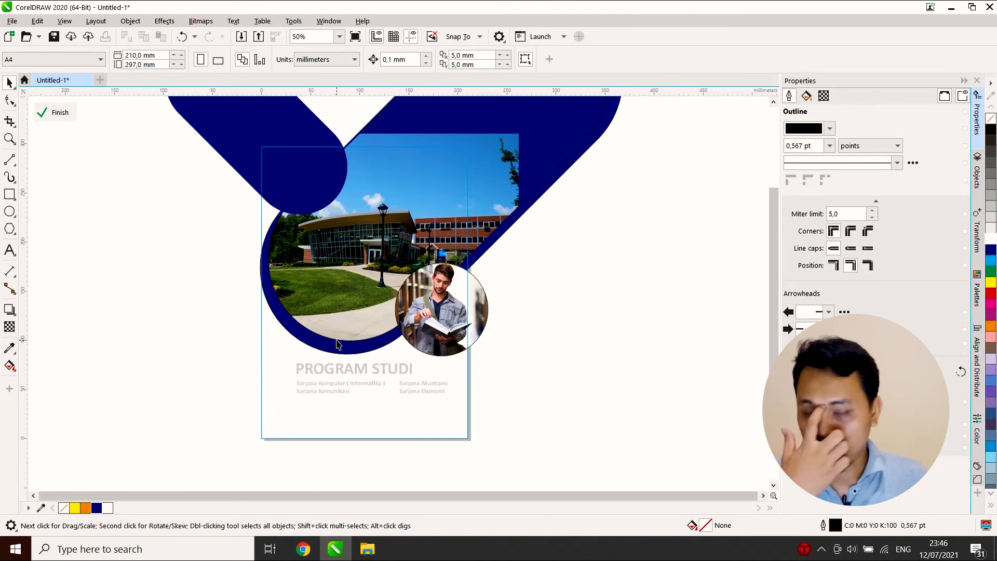
- Remove the outline from the campus-photo capsule
{"action": "scroll", "coordinate": [307, 343], "scroll_direction": "up", "scroll_amount": 3}
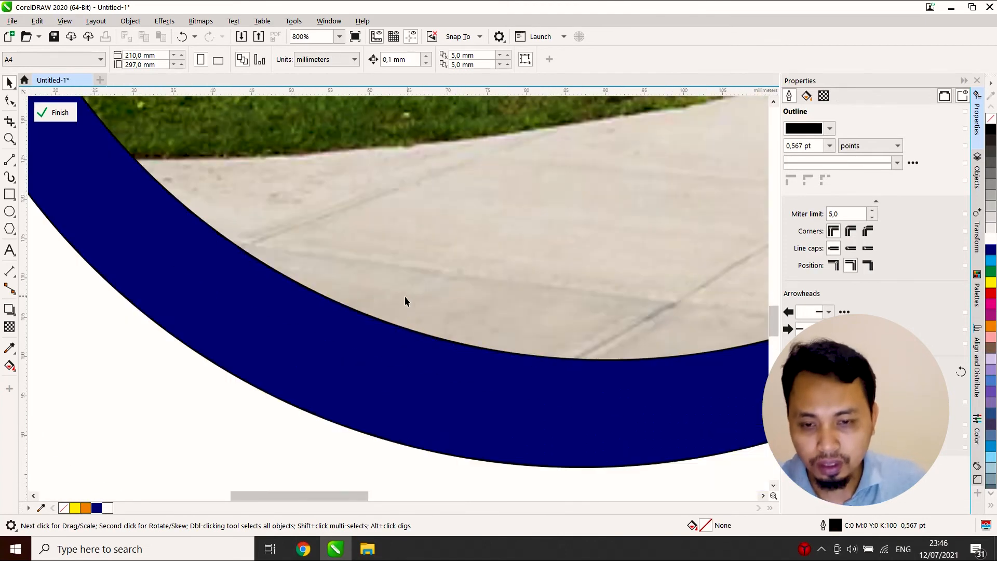
{"action": "scroll", "coordinate": [404, 296], "scroll_direction": "down", "scroll_amount": 3}
{"action": "scroll", "coordinate": [392, 305], "scroll_direction": "up", "scroll_amount": 3}
{"action": "left_click", "coordinate": [391, 301]}
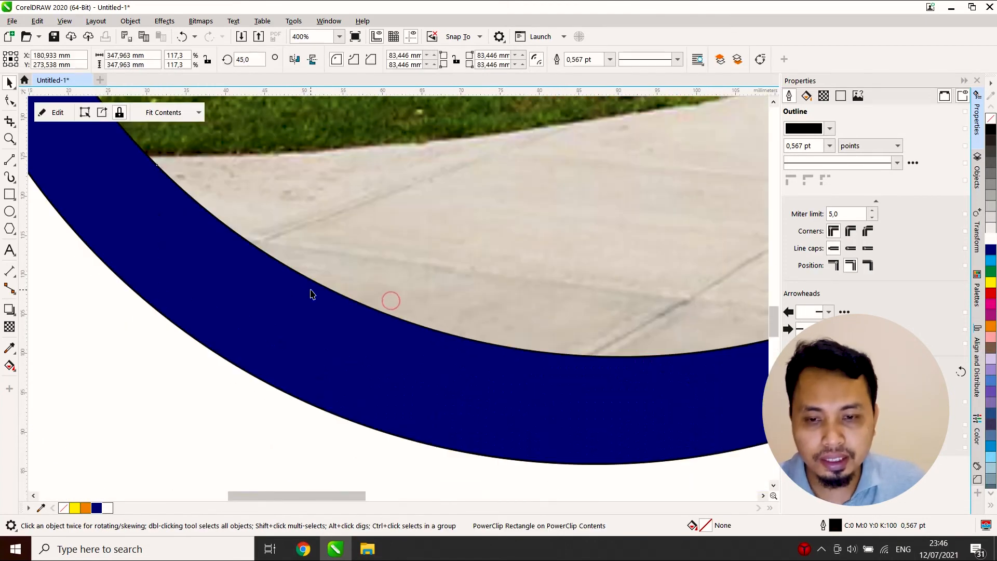
{"action": "right_click", "coordinate": [991, 118]}
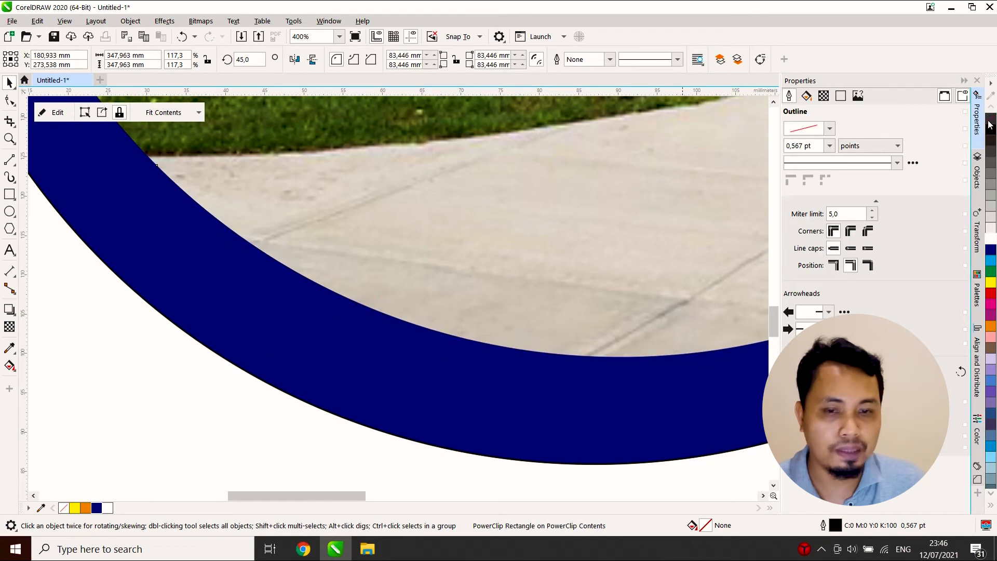
- Remove the outline from the large blue capsule behind the campus photo
{"action": "scroll", "coordinate": [490, 280], "scroll_direction": "down", "scroll_amount": 3}
{"action": "left_click", "coordinate": [506, 323], "text": "ctrl"}
{"action": "scroll", "coordinate": [507, 323], "scroll_direction": "up", "scroll_amount": 5}
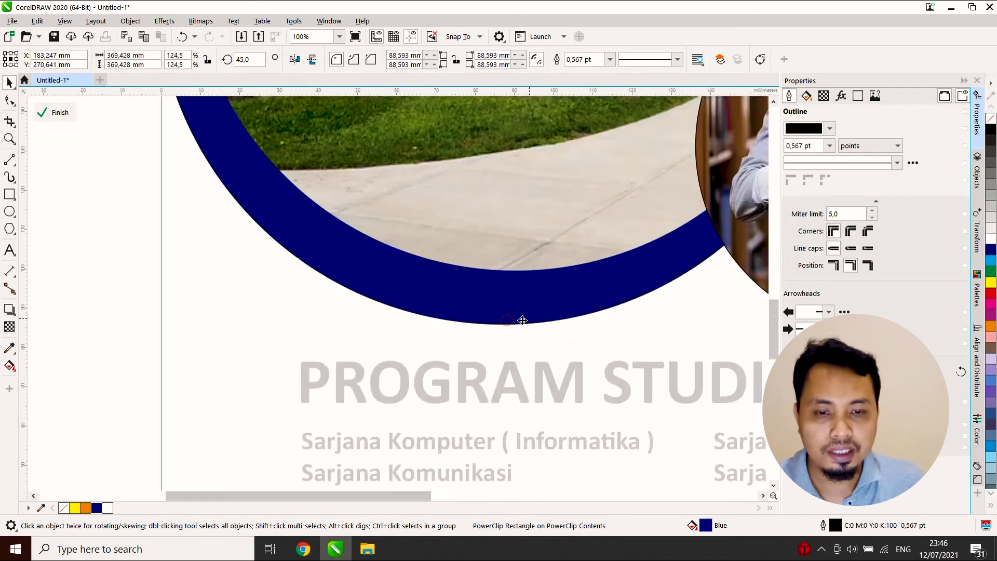
{"action": "scroll", "coordinate": [578, 300], "scroll_direction": "down", "scroll_amount": 5}
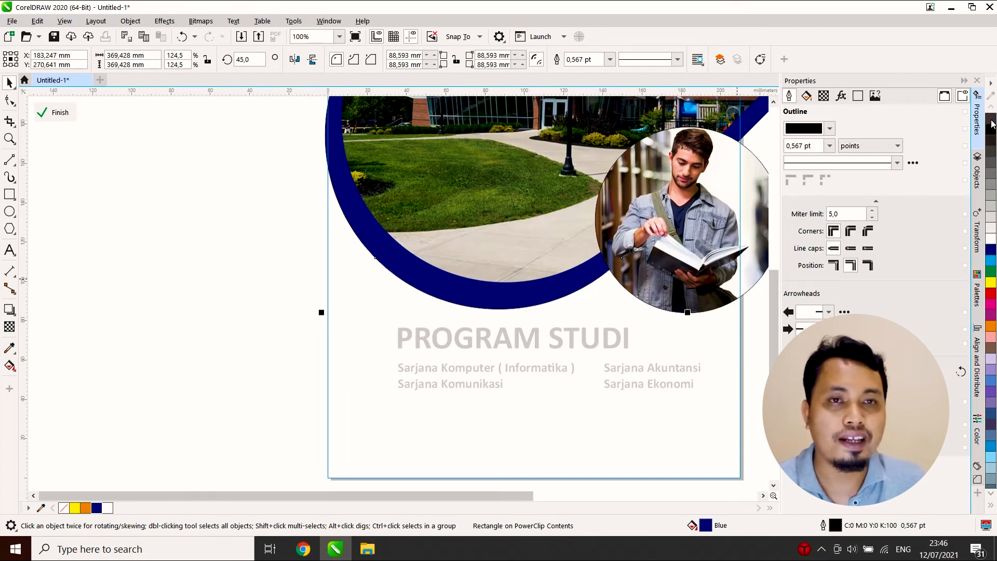
{"action": "right_click", "coordinate": [992, 122]}
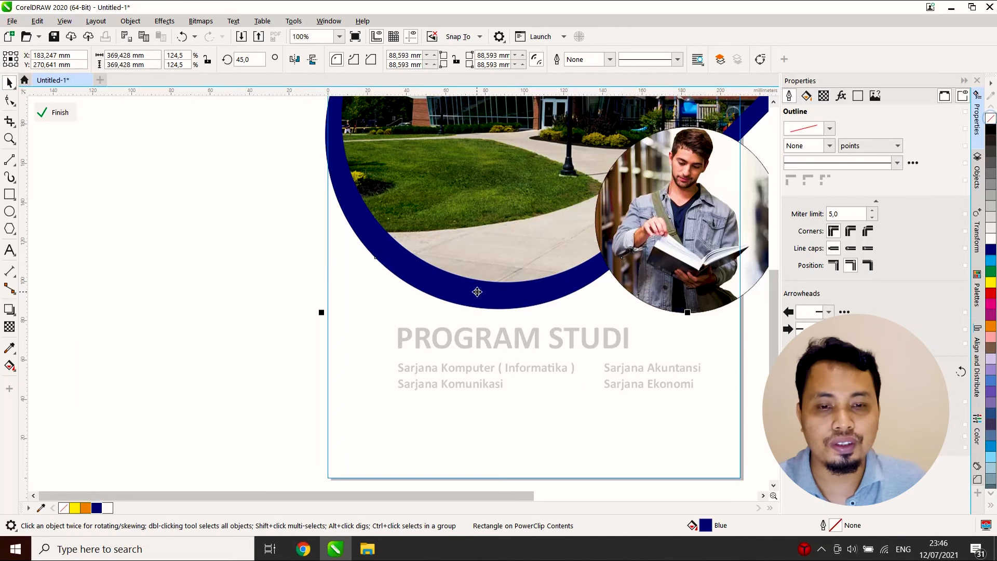
- Try to shift the campus-photo capsule slightly down and to the right over the blue capsule
{"action": "scroll", "coordinate": [474, 293], "scroll_direction": "up", "scroll_amount": 3}
{"action": "scroll", "coordinate": [472, 301], "scroll_direction": "down", "scroll_amount": 5}
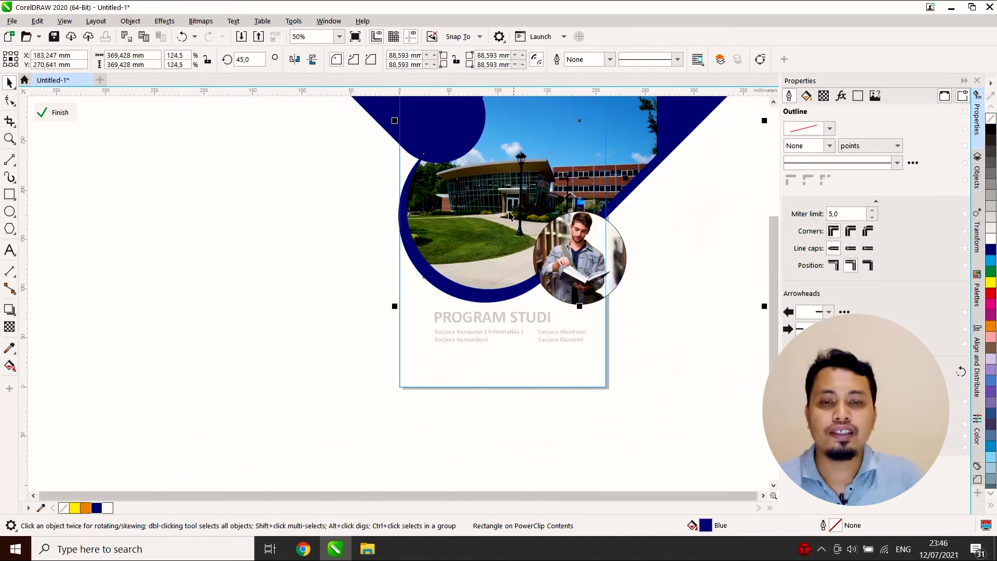
{"action": "scroll", "coordinate": [576, 179], "scroll_direction": "down", "scroll_amount": 2}
{"action": "scroll", "coordinate": [666, 139], "scroll_direction": "up", "scroll_amount": 4}
{"action": "scroll", "coordinate": [515, 366], "scroll_direction": "down", "scroll_amount": 4}
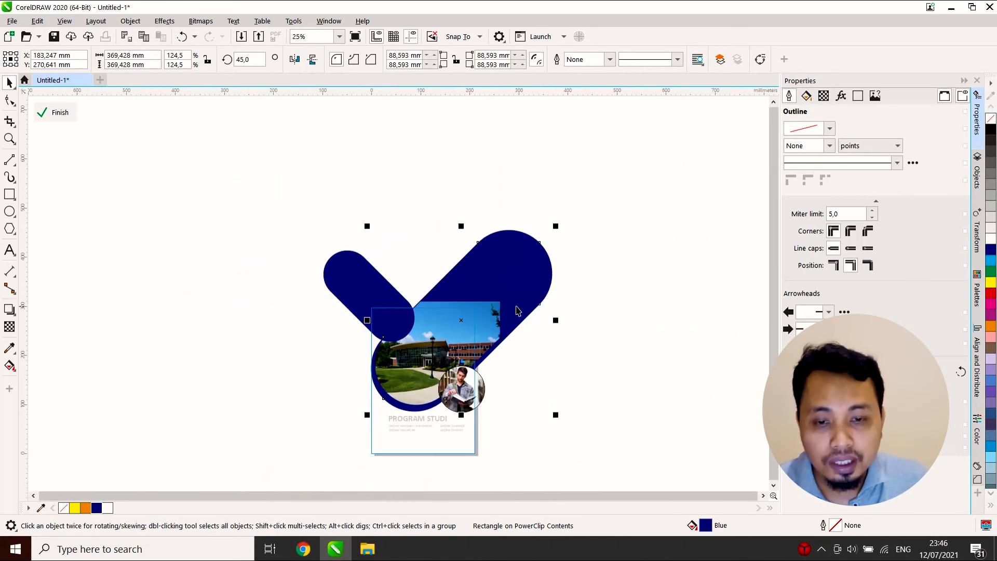
{"action": "scroll", "coordinate": [416, 260], "scroll_direction": "up", "scroll_amount": 4}
{"action": "scroll", "coordinate": [383, 277], "scroll_direction": "down", "scroll_amount": 2}
{"action": "left_click", "coordinate": [457, 192]}
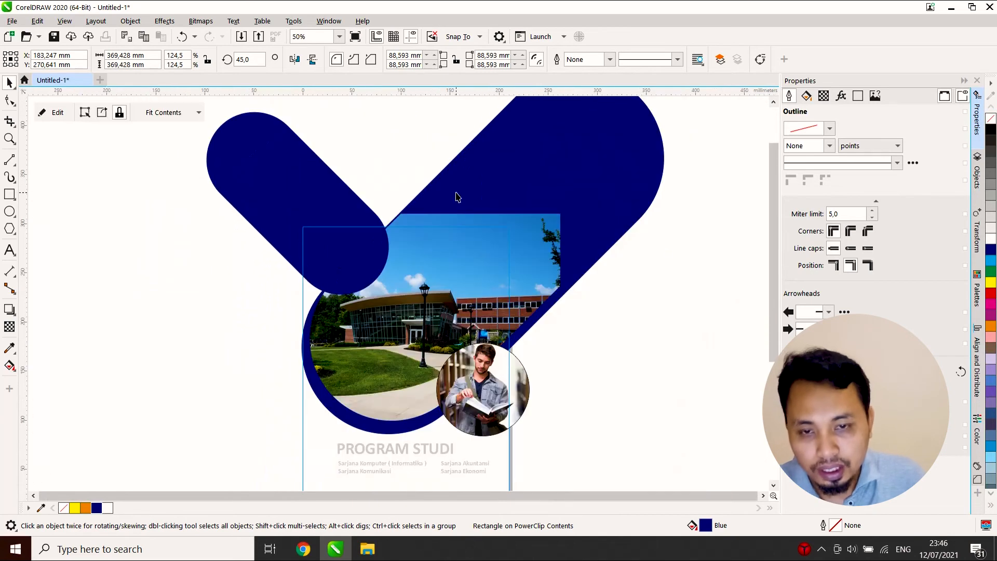
{"action": "left_click_drag", "start_coordinate": [455, 193], "coordinate": [460, 201]}
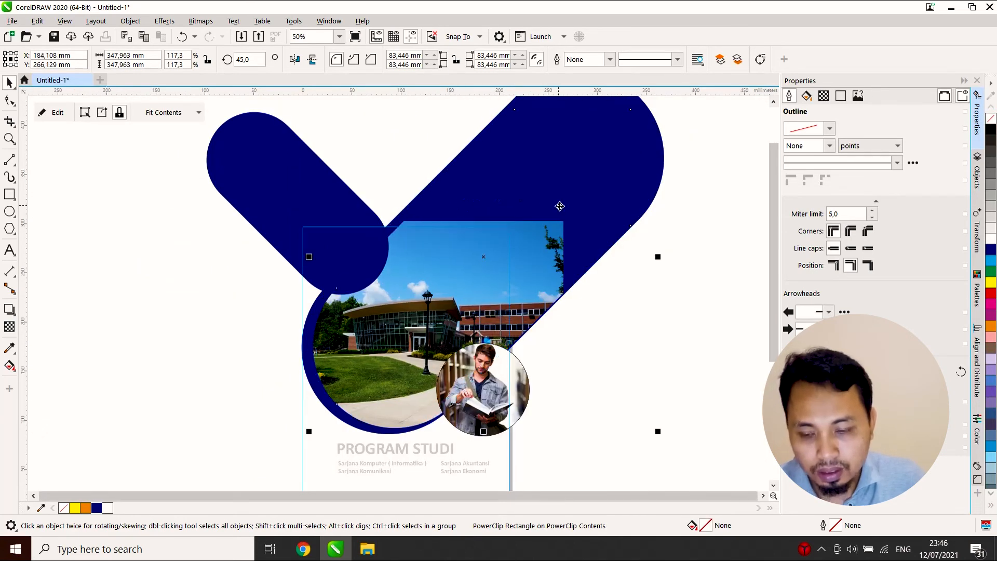
{"action": "key", "text": "ctrl+z"}
{"action": "key", "text": "ctrl+z"}
- Enlarge the large blue capsule slightly and reposition it as a thinner, uneven border around the campus photo
{"action": "left_click", "coordinate": [653, 189]}
{"action": "left_click_drag", "start_coordinate": [653, 189], "coordinate": [655, 185]}
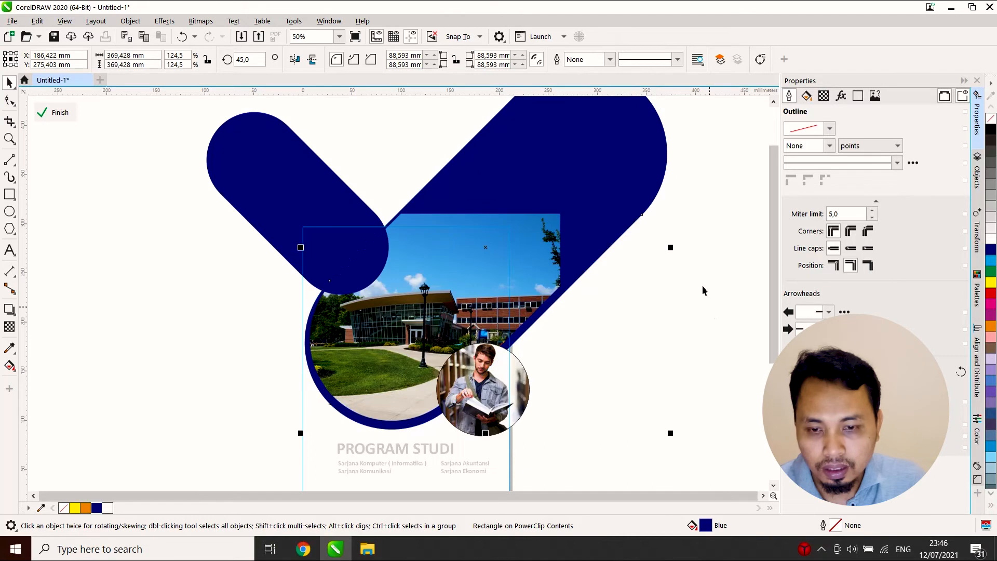
{"action": "left_click_drag", "start_coordinate": [672, 433], "coordinate": [690, 450]}
{"action": "left_click_drag", "start_coordinate": [548, 330], "coordinate": [535, 334]}
{"action": "left_click", "coordinate": [675, 379]}
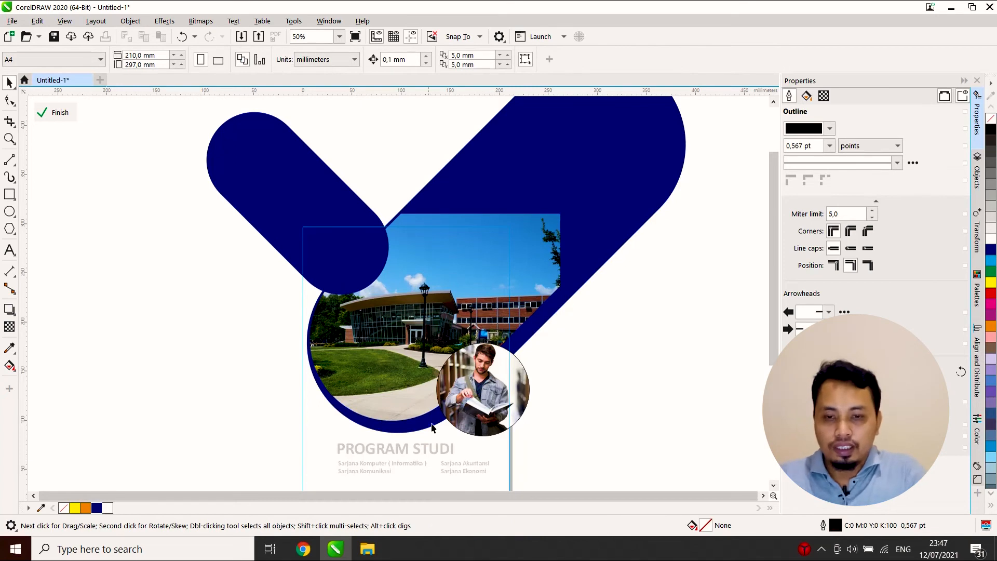
- Duplicate the circular student photo with a 5 mm offset up and to the right, and extract the copy's contents
{"action": "left_click", "coordinate": [489, 413]}
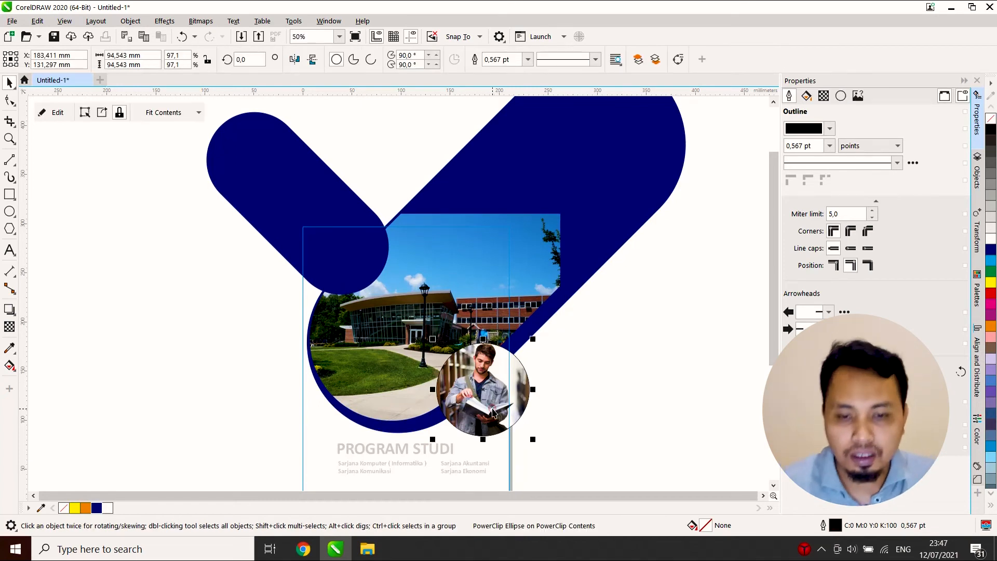
{"action": "scroll", "coordinate": [564, 315], "scroll_direction": "up", "scroll_amount": 2}
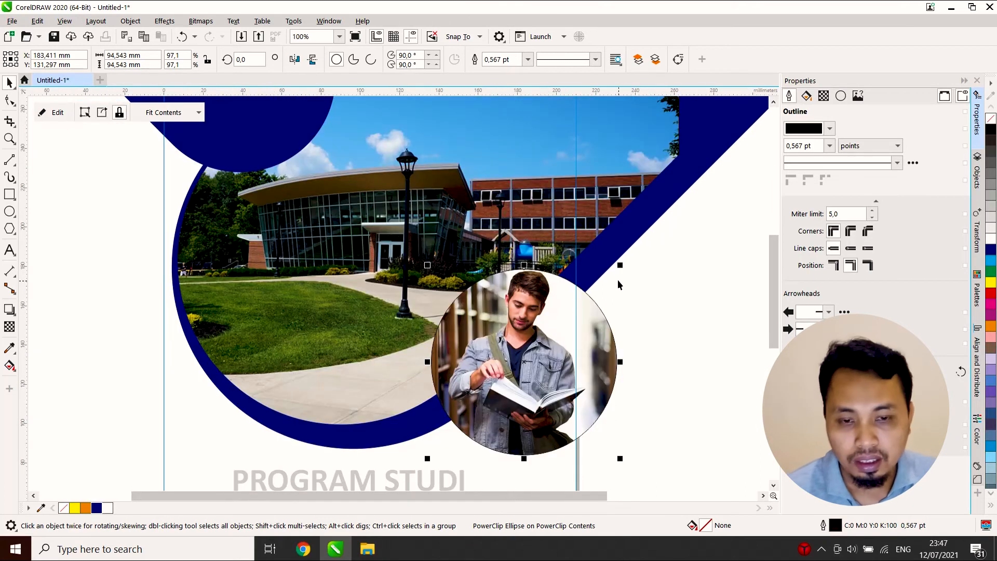
{"action": "key", "text": "Up"}
{"action": "key", "text": "Right"}
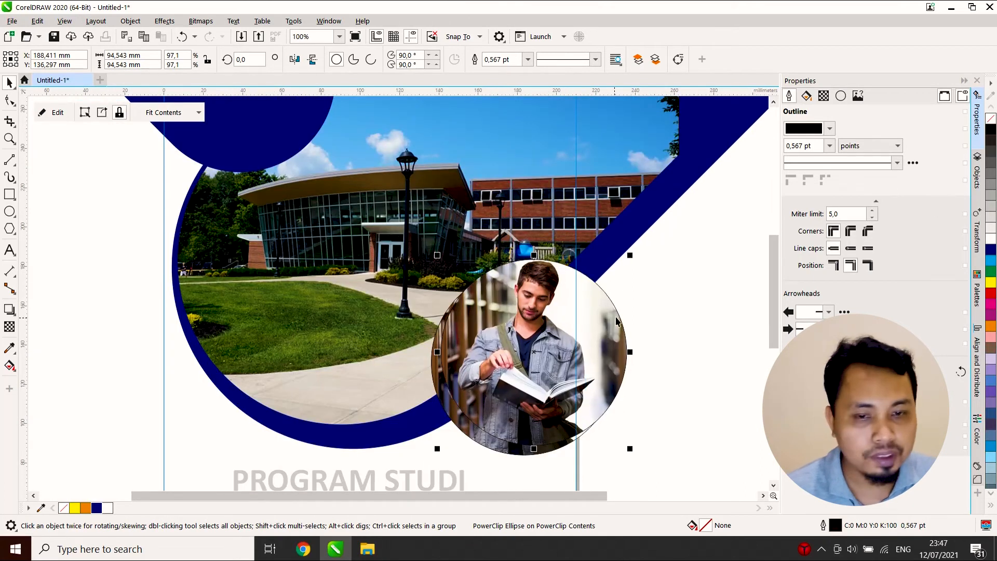
{"action": "right_click", "coordinate": [615, 320]}
{"action": "left_click", "coordinate": [644, 101]}
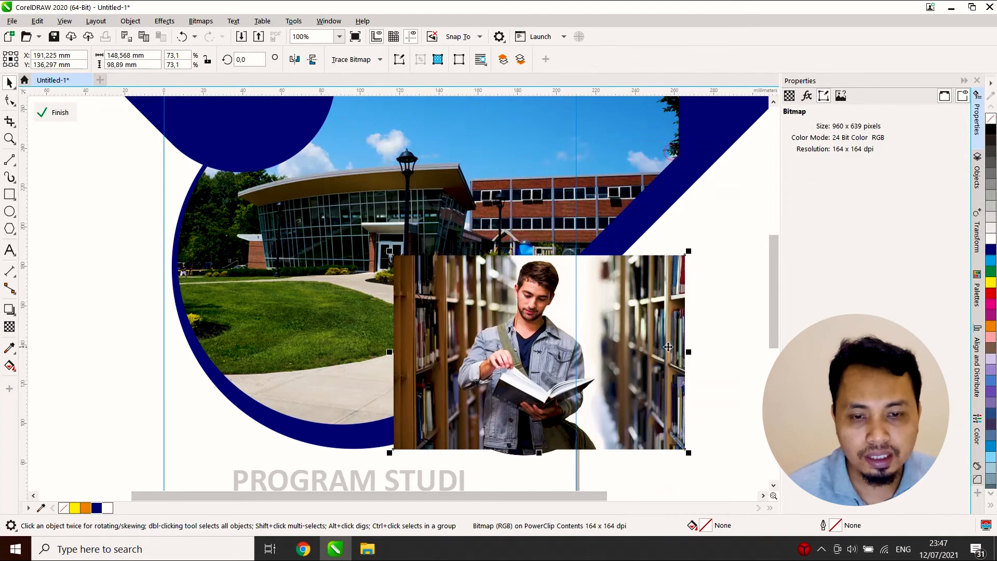
- Delete the photo extracted from the circle copy and remove the copy's PowerClip frame so it is a plain ellipse
{"action": "key", "text": "Delete"}
{"action": "right_click", "coordinate": [612, 319]}
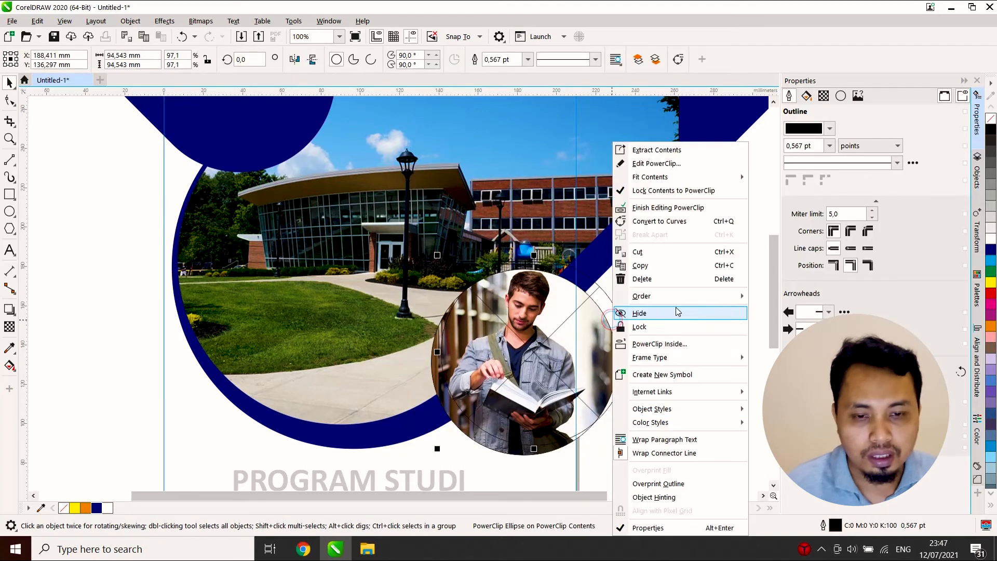
{"action": "left_click", "coordinate": [675, 345]}
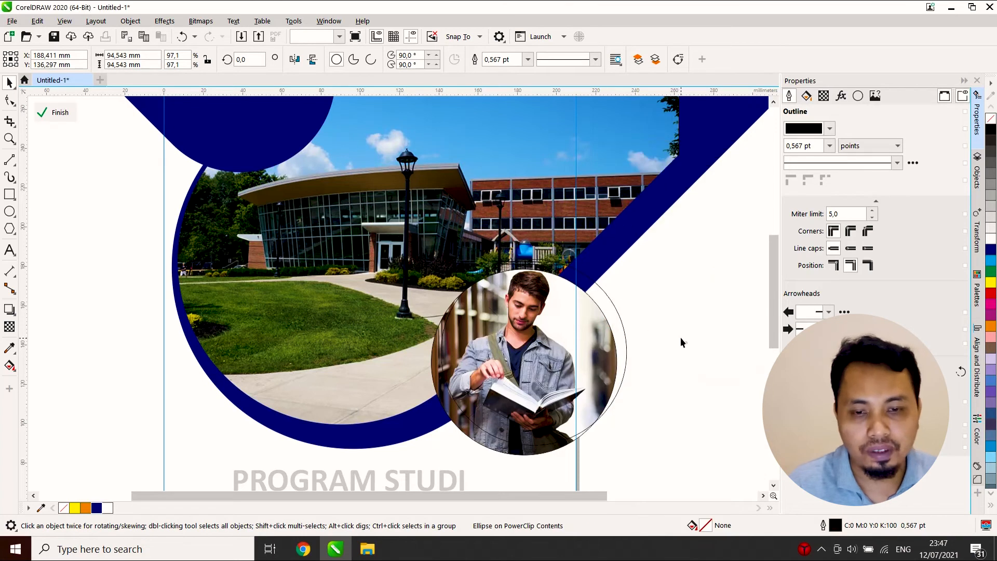
- Fill the empty copied circle with dark blue (C100 M100 Y0 K0) and remove its outline
{"action": "left_click", "coordinate": [622, 319]}
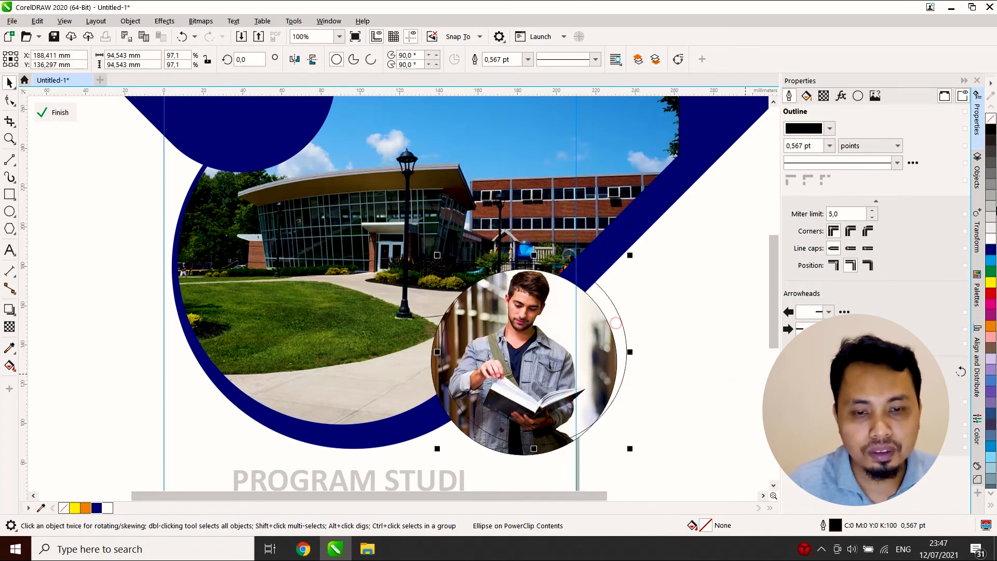
{"action": "left_click", "coordinate": [989, 251]}
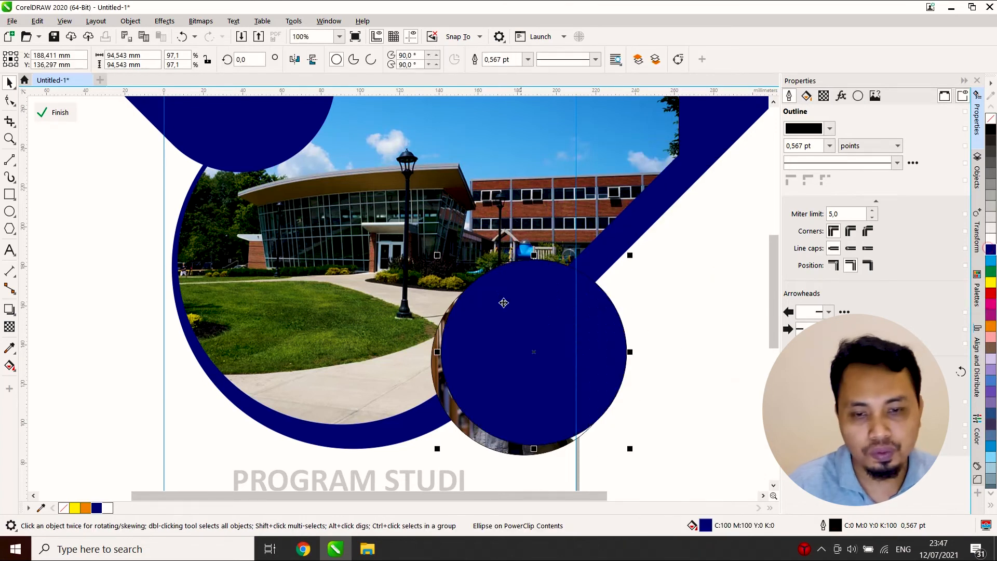
{"action": "right_click", "coordinate": [992, 119]}
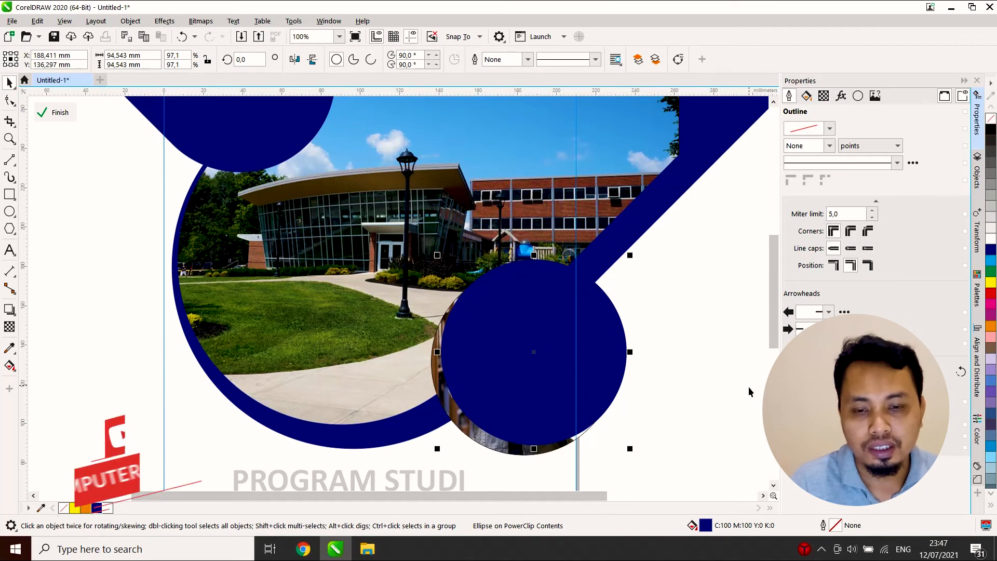
- Bring the circular student photo to the front of the layer, above the dark-blue circle
{"action": "left_click", "coordinate": [435, 375]}
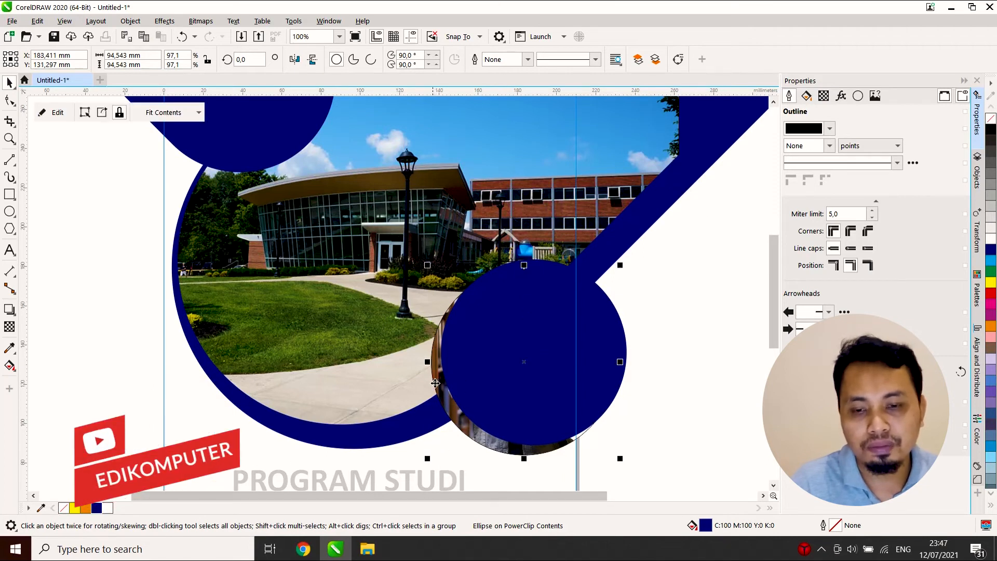
{"action": "left_click_drag", "start_coordinate": [450, 404], "coordinate": [411, 401]}
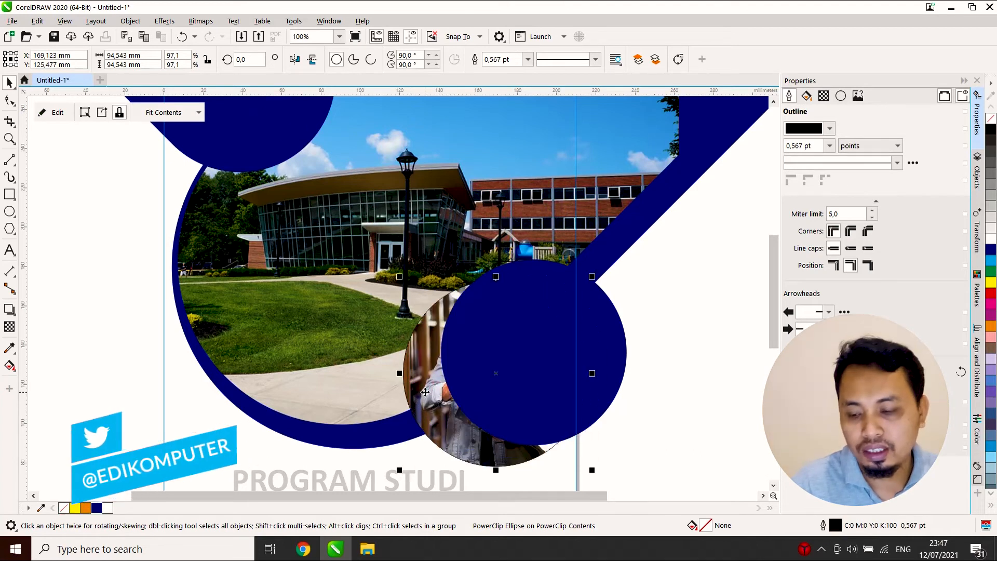
{"action": "key", "text": "ctrl+z"}
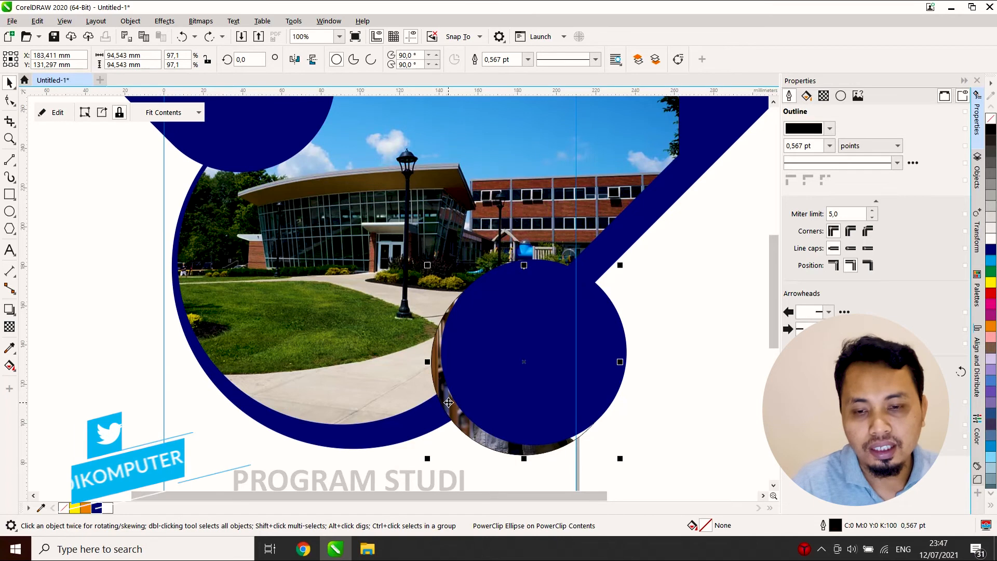
{"action": "right_click", "coordinate": [449, 402]}
{"action": "mouse_move", "coordinate": [500, 163]}
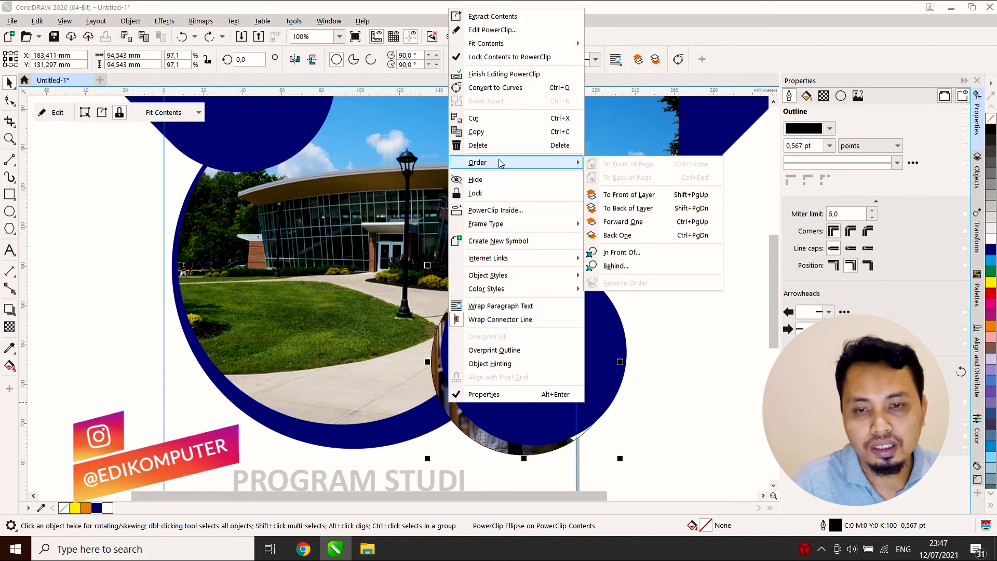
{"action": "left_click", "coordinate": [619, 196]}
{"action": "left_click", "coordinate": [666, 326]}
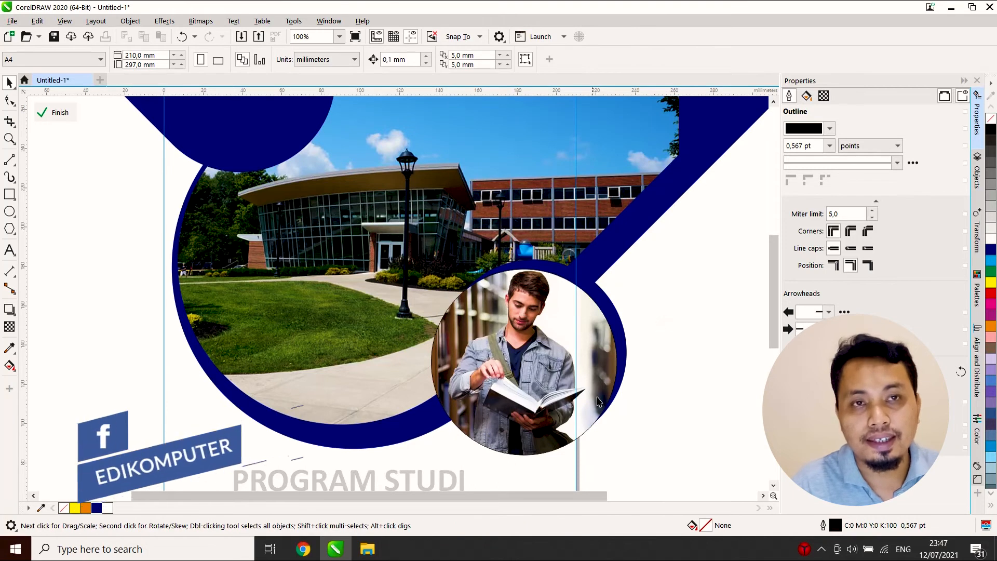
- Enlarge the dark-blue circle to about 110 mm and reposition it as an uneven border around the student photo
{"action": "left_click", "coordinate": [621, 335]}
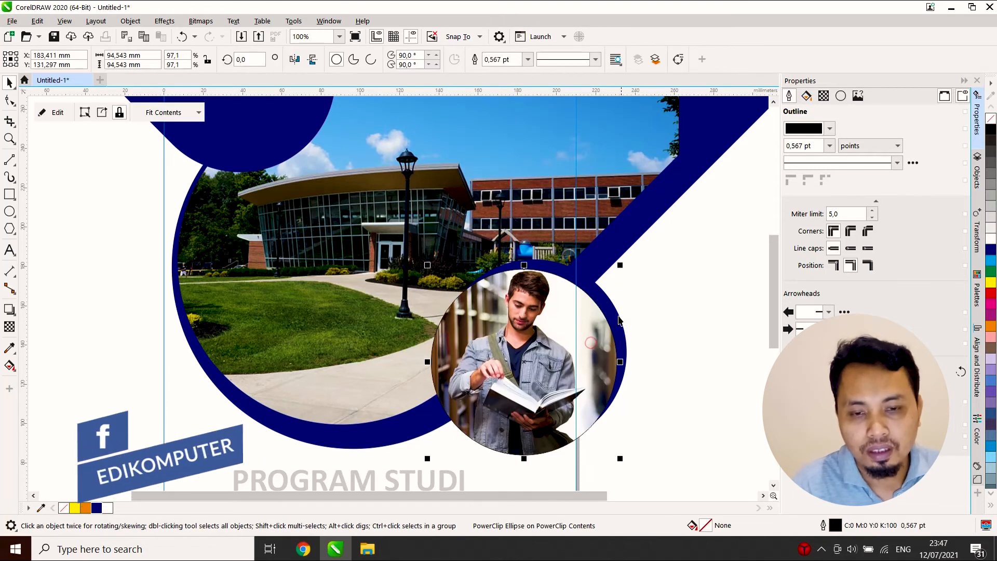
{"action": "left_click_drag", "start_coordinate": [438, 449], "coordinate": [407, 477]}
{"action": "left_click_drag", "start_coordinate": [599, 430], "coordinate": [607, 435]}
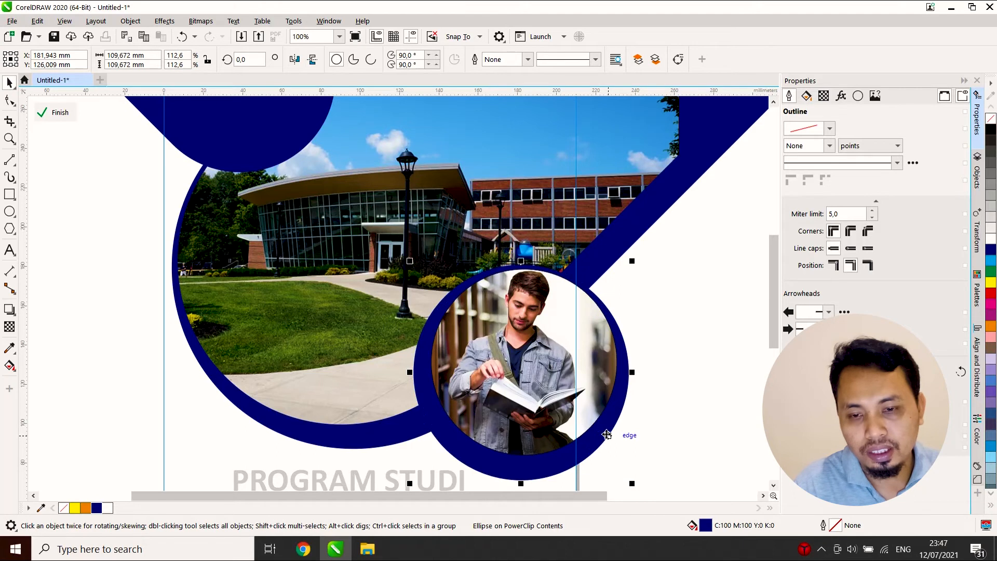
{"action": "left_click", "coordinate": [697, 391]}
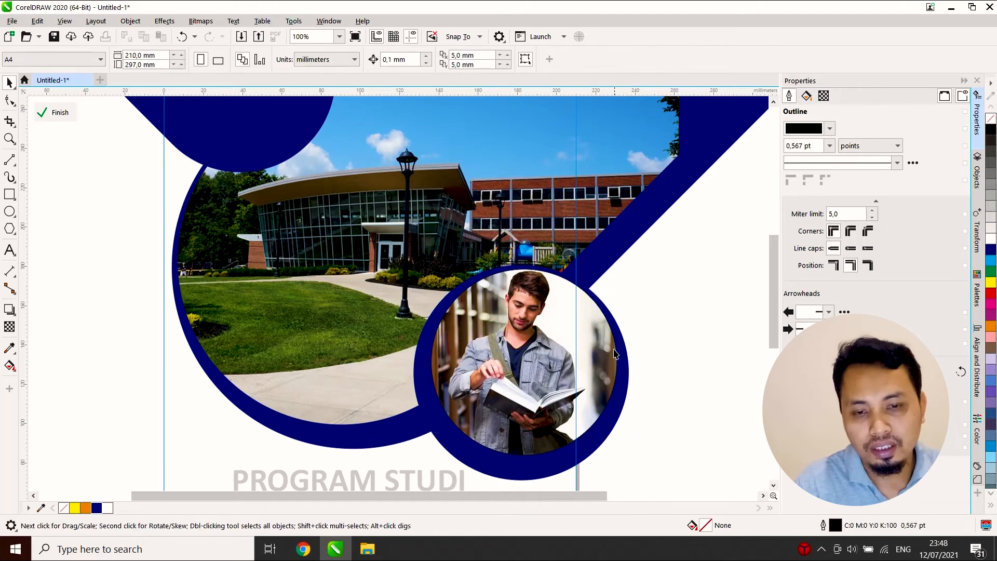
- Remove the outline from the circular student photo and finish editing the page's PowerClip contents
{"action": "scroll", "coordinate": [613, 353], "scroll_direction": "up", "scroll_amount": 3}
{"action": "left_click", "coordinate": [580, 335]}
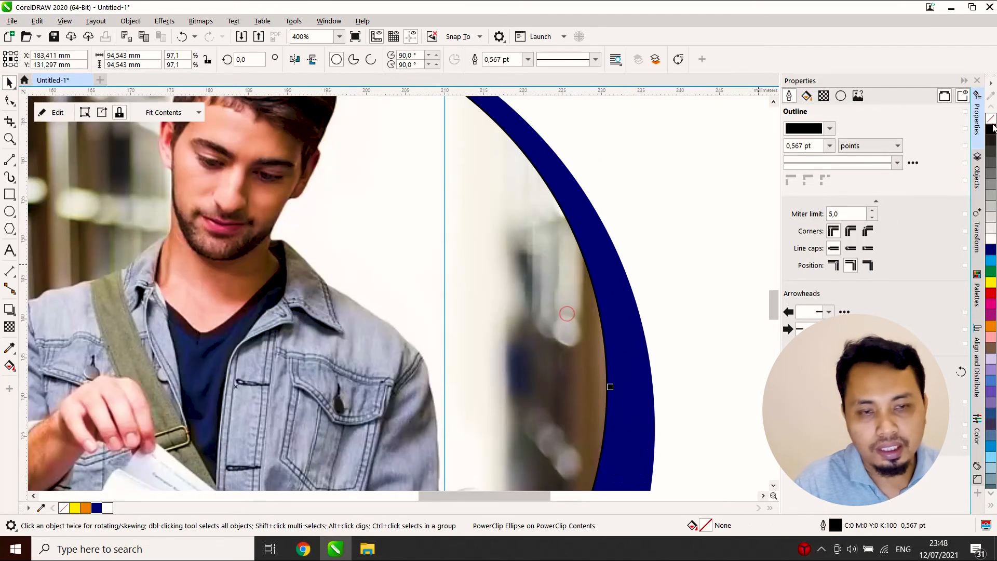
{"action": "scroll", "coordinate": [571, 272], "scroll_direction": "down", "scroll_amount": 3}
{"action": "left_click", "coordinate": [629, 285]}
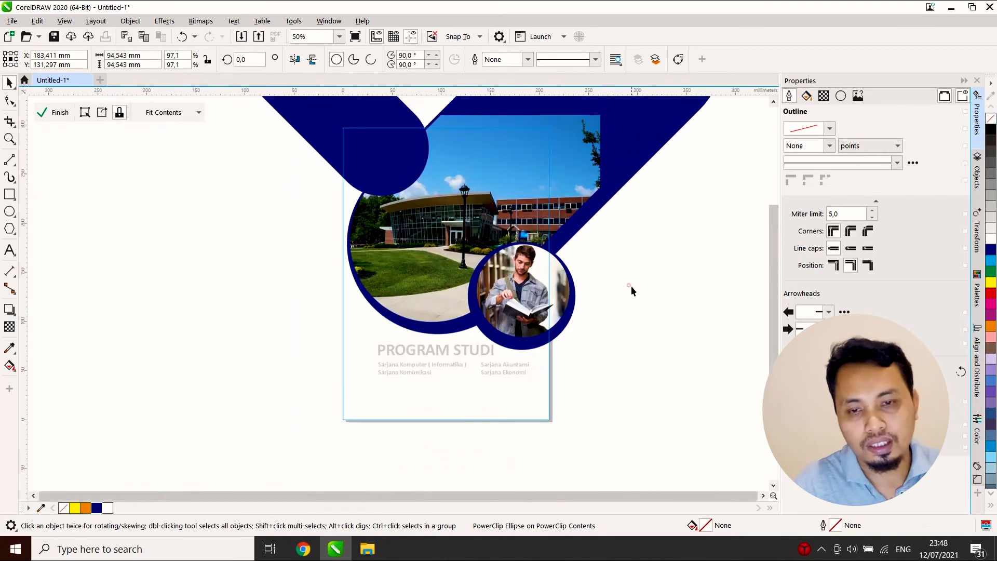
{"action": "left_click", "coordinate": [49, 113]}
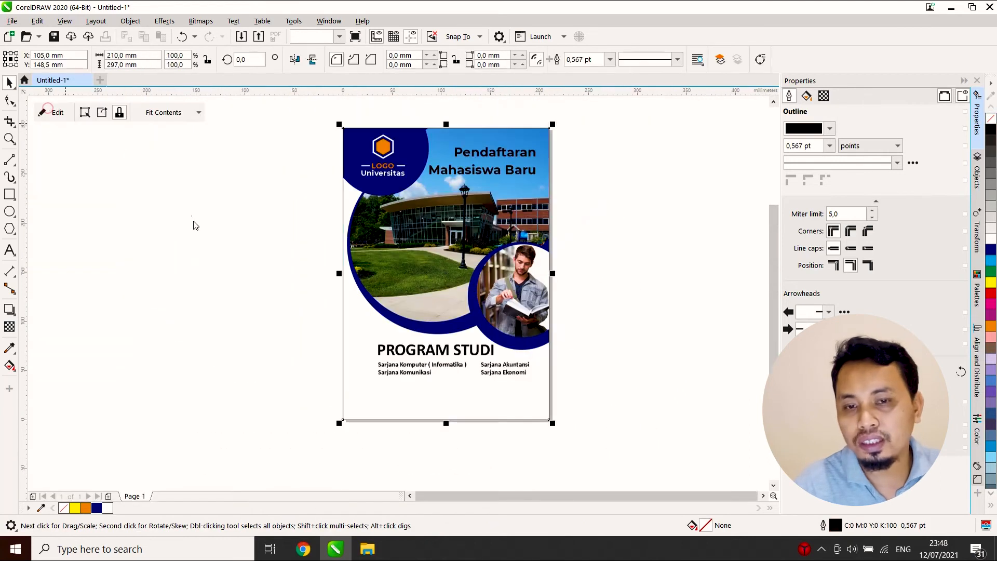
{"action": "left_click", "coordinate": [597, 269]}
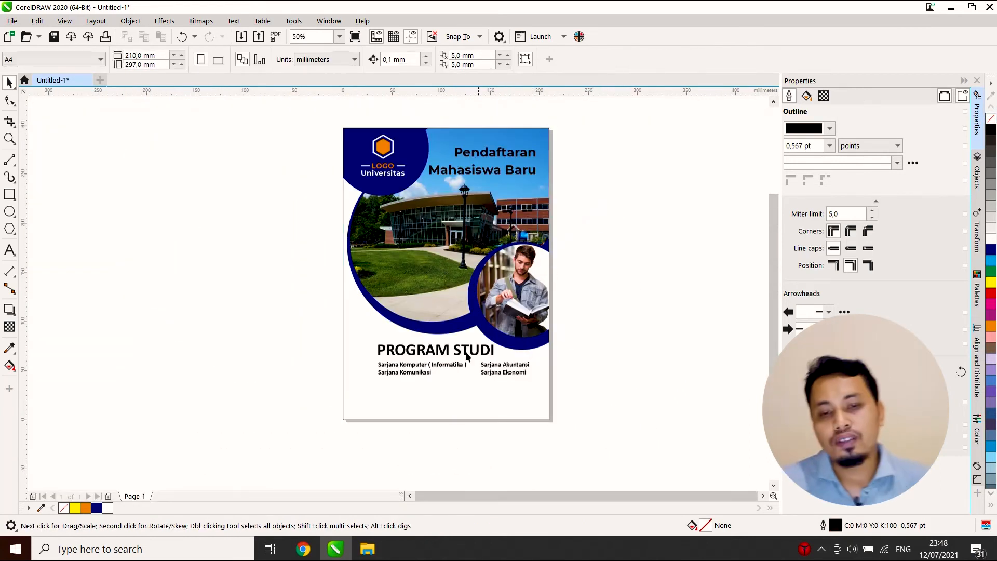
- Reopen the page's PowerClip, move the dark-blue circle about 8 mm up and 3 mm left behind the student photo, and finish editing
{"action": "scroll", "coordinate": [482, 276], "scroll_direction": "up", "scroll_amount": 2}
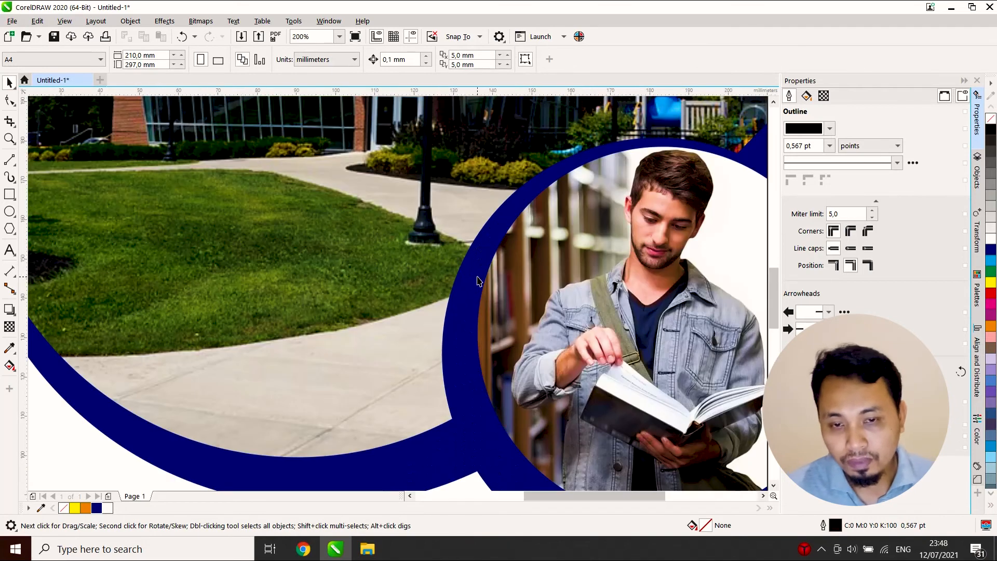
{"action": "scroll", "coordinate": [472, 291], "scroll_direction": "down", "scroll_amount": 1}
{"action": "left_click", "coordinate": [469, 296]}
{"action": "double_click", "coordinate": [470, 296]}
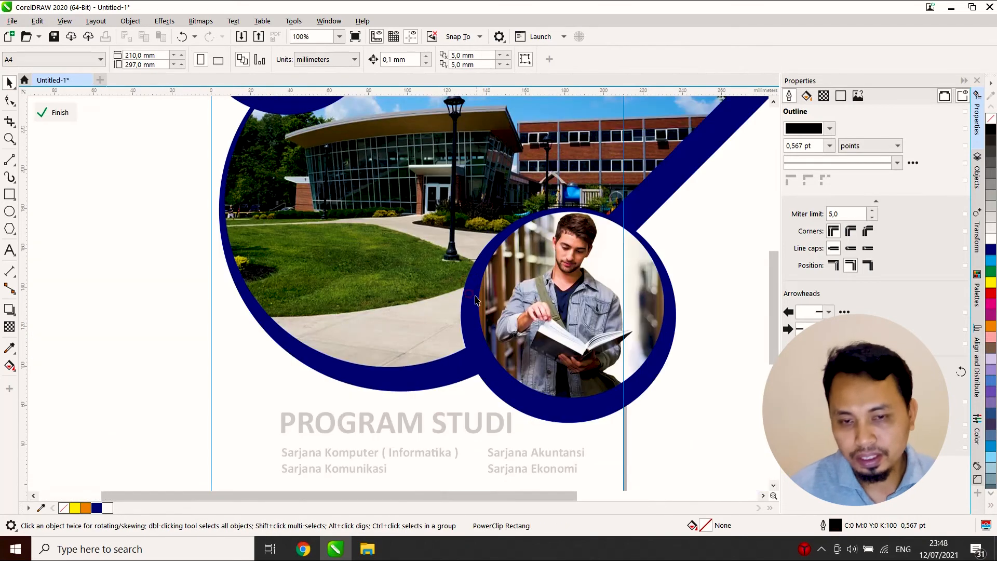
{"action": "left_click_drag", "start_coordinate": [646, 382], "coordinate": [644, 370]}
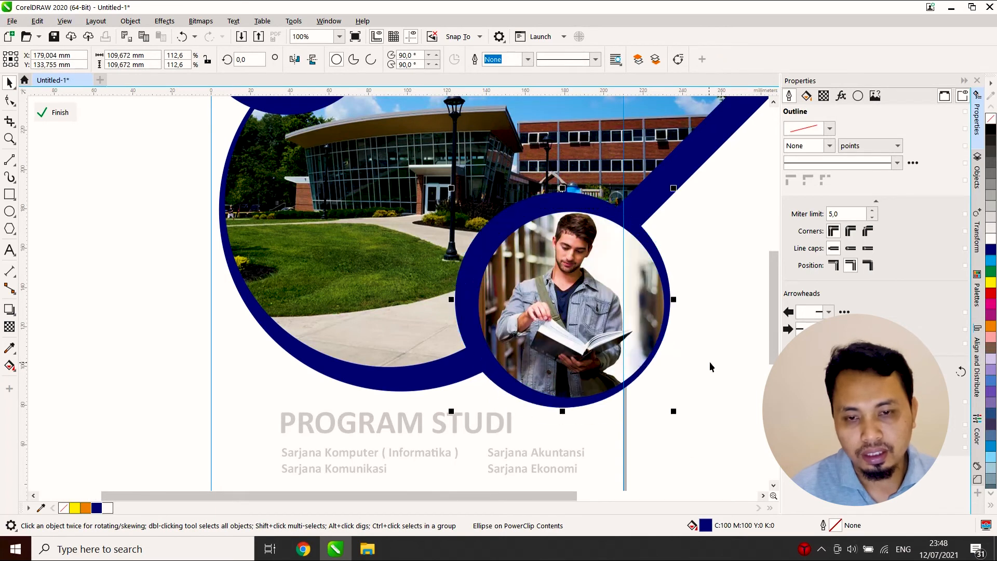
{"action": "left_click", "coordinate": [56, 112]}
{"action": "scroll", "coordinate": [669, 276], "scroll_direction": "down", "scroll_amount": 3}
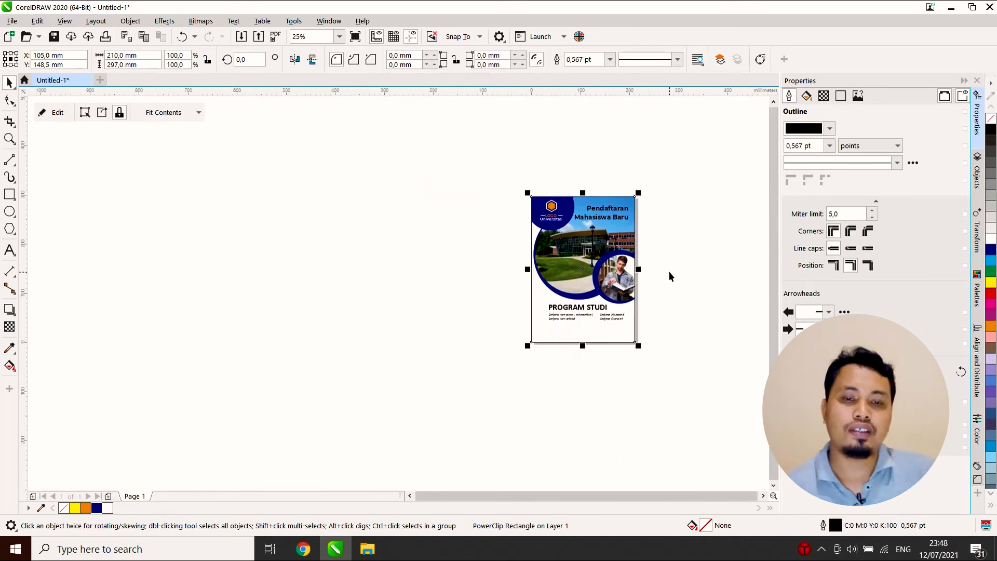
{"action": "key", "text": "shift+F2"}
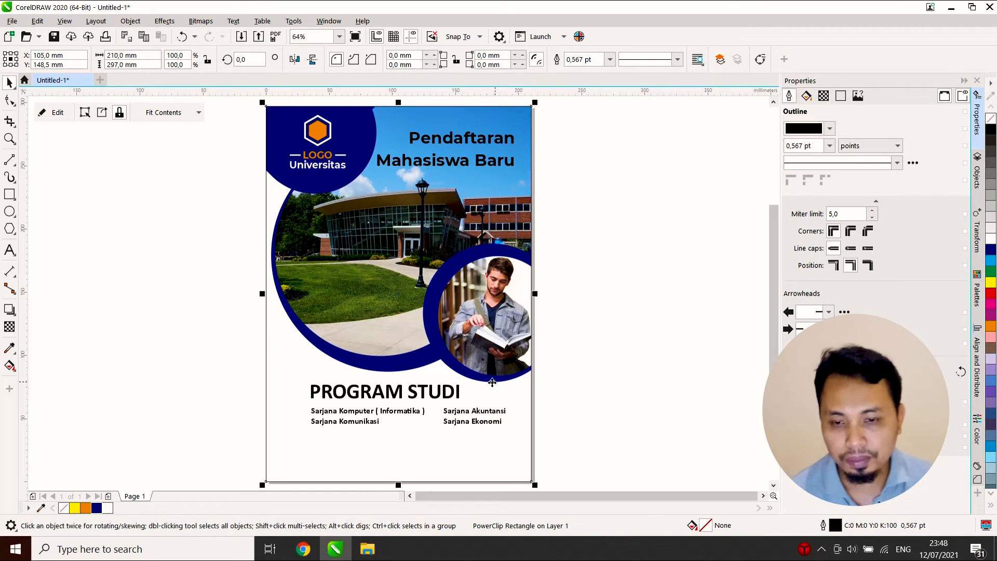
{"action": "left_click", "coordinate": [604, 363]}
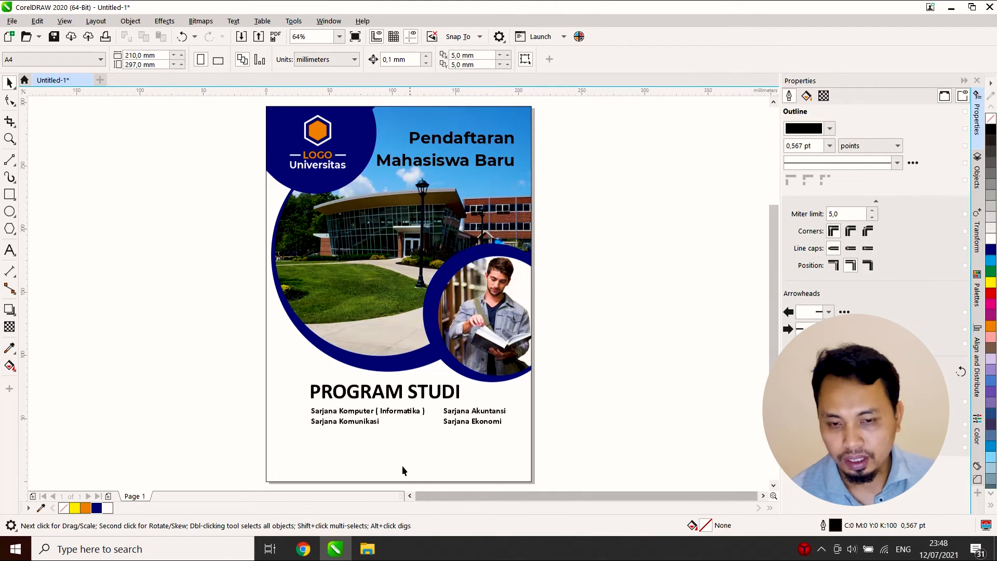
{"action": "scroll", "coordinate": [407, 426], "scroll_direction": "up", "scroll_amount": 3}
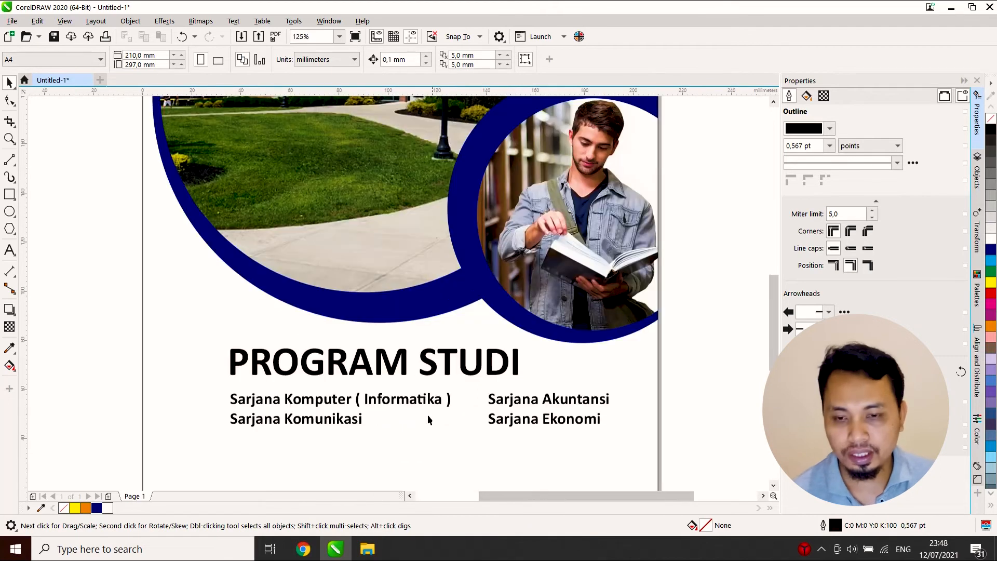
{"action": "scroll", "coordinate": [370, 356], "scroll_direction": "down", "scroll_amount": 4}
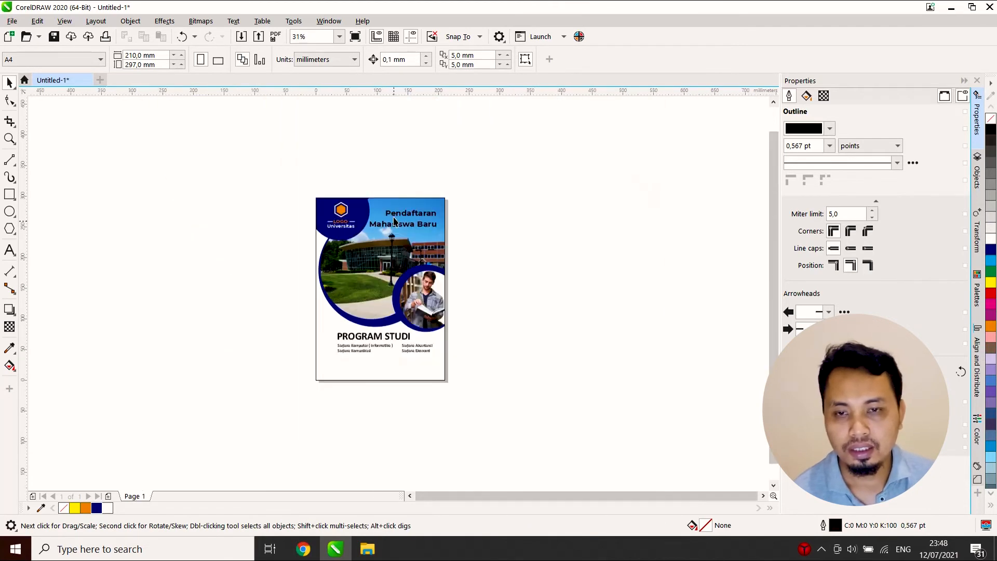
{"action": "scroll", "coordinate": [392, 221], "scroll_direction": "up", "scroll_amount": 2}
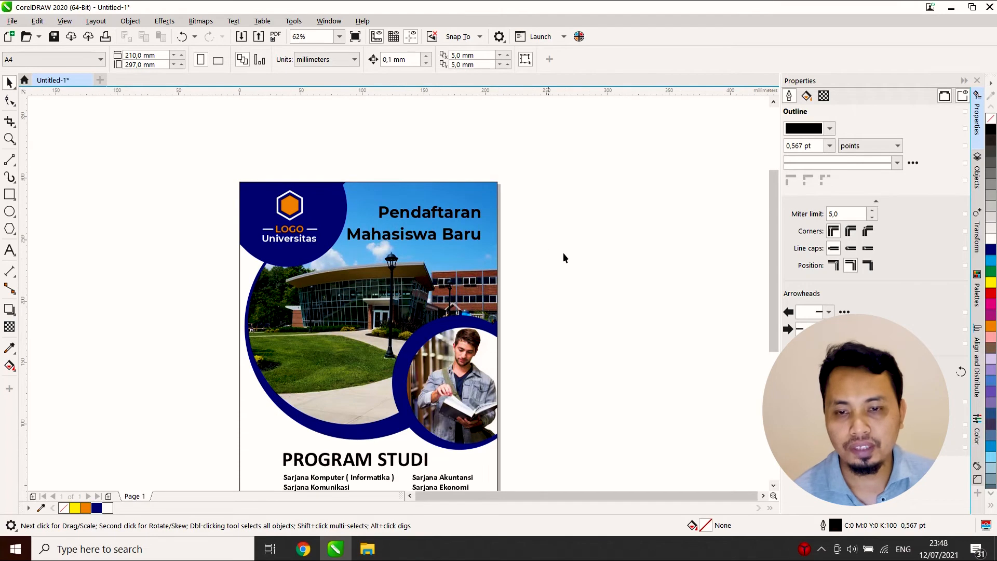
{"action": "scroll", "coordinate": [363, 391], "scroll_direction": "down", "scroll_amount": 3}
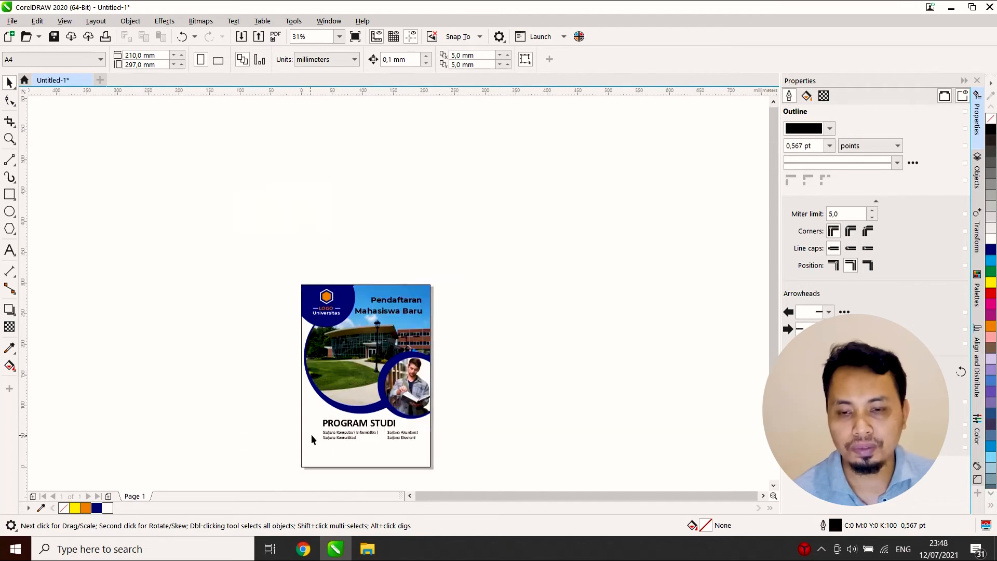
{"action": "scroll", "coordinate": [313, 439], "scroll_direction": "up", "scroll_amount": 4}
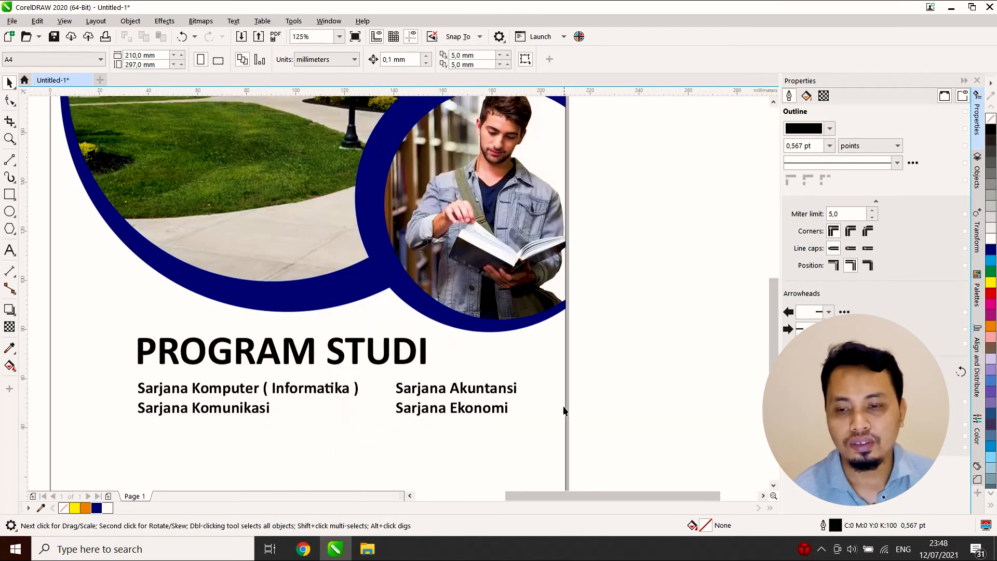
- Start an artistic text line reading "Info" in the empty area below the study-program lists
{"action": "scroll", "coordinate": [420, 365], "scroll_direction": "down", "scroll_amount": 2}
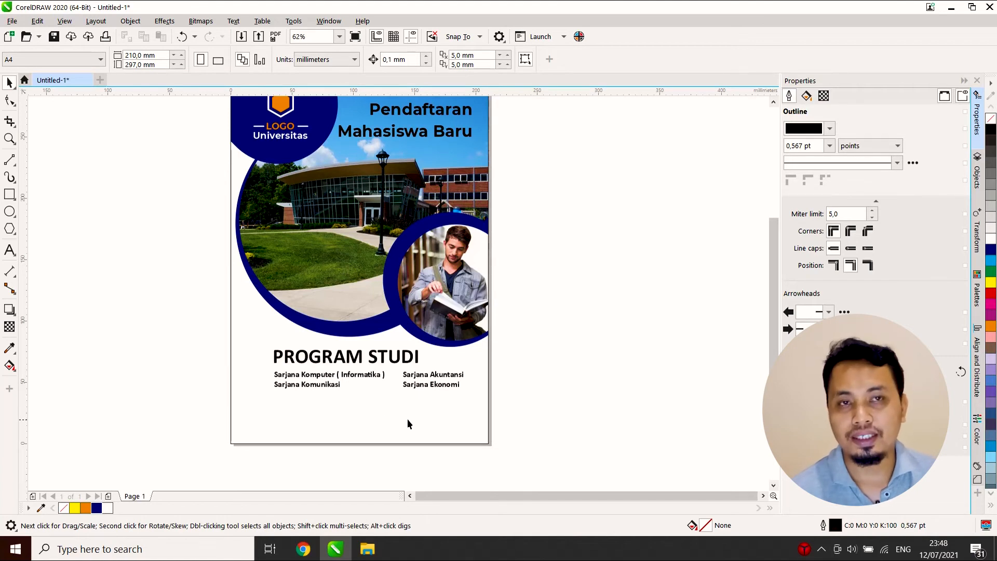
{"action": "left_click", "coordinate": [10, 250]}
{"action": "left_click", "coordinate": [260, 407]}
{"action": "type", "text": "Info"}
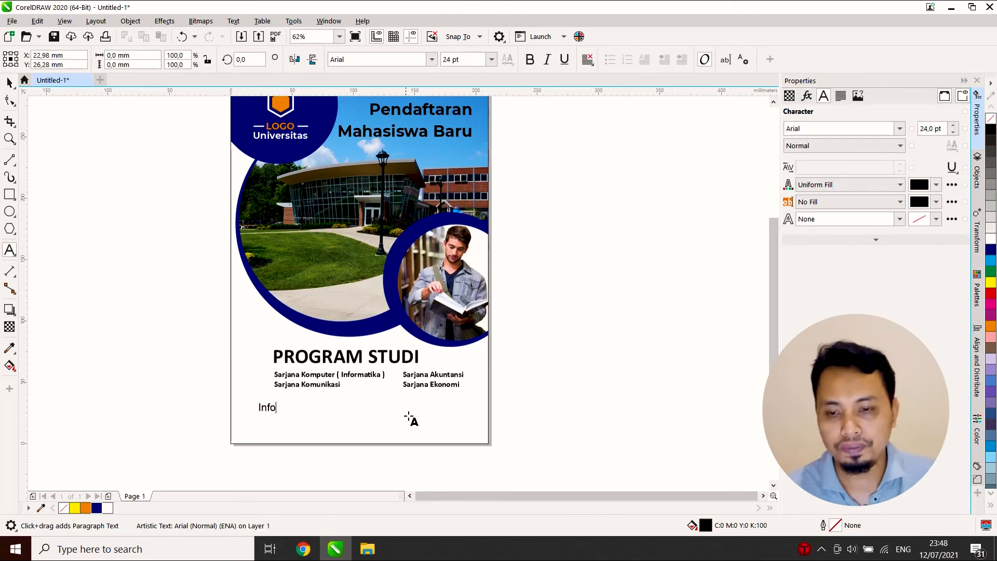
- Draw a rectangle about 138 mm wide and 26 mm high beside the Info text, below the study program list
{"action": "left_click", "coordinate": [5, 81]}
{"action": "left_click", "coordinate": [87, 218]}
{"action": "scroll", "coordinate": [410, 431], "scroll_direction": "up", "scroll_amount": 3}
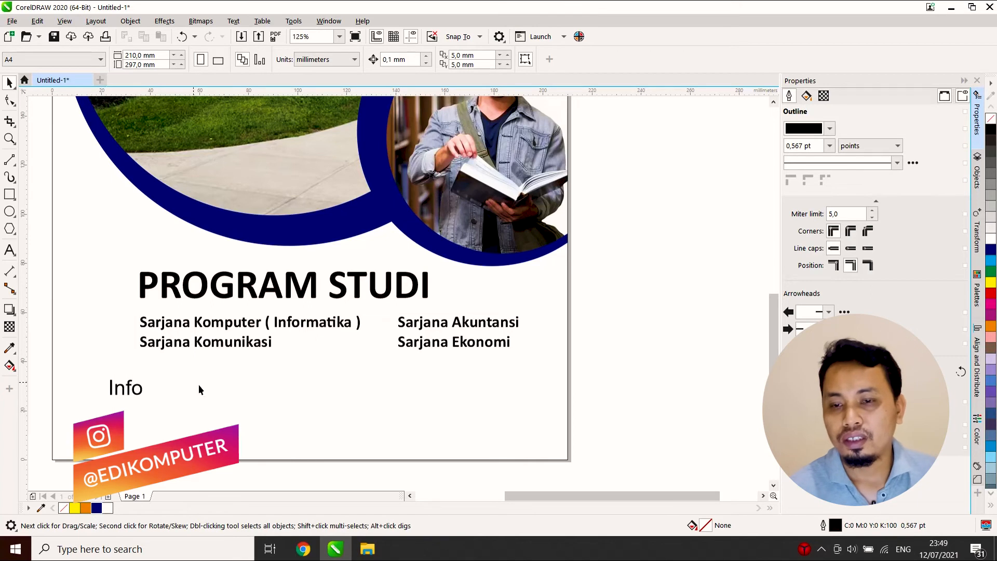
{"action": "left_click", "coordinate": [9, 194]}
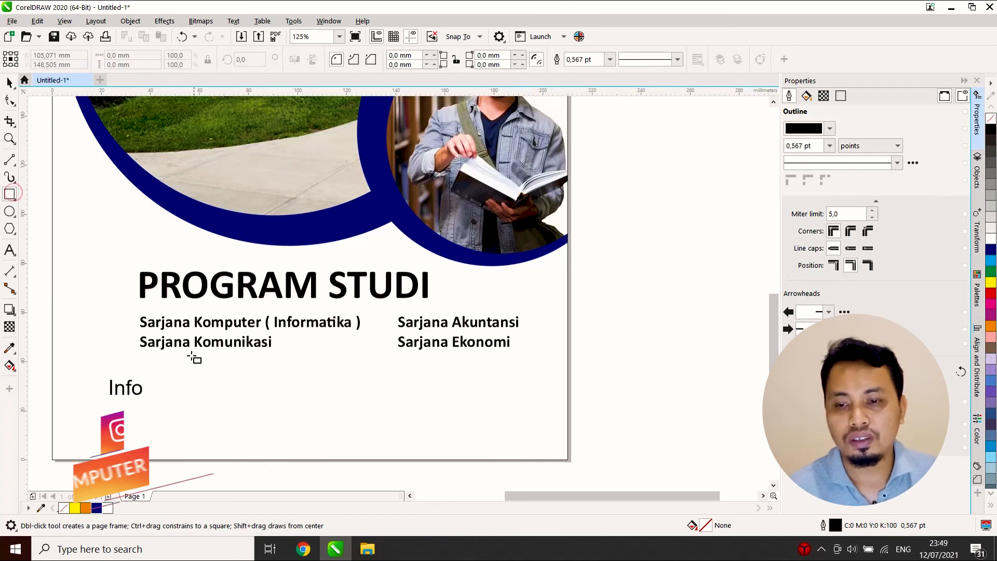
{"action": "left_click_drag", "start_coordinate": [186, 361], "coordinate": [525, 426]}
- Fully round the rectangle's corners and shrink it proportionally to about 115 × 22 mm beside the Info text
{"action": "left_click", "coordinate": [10, 99]}
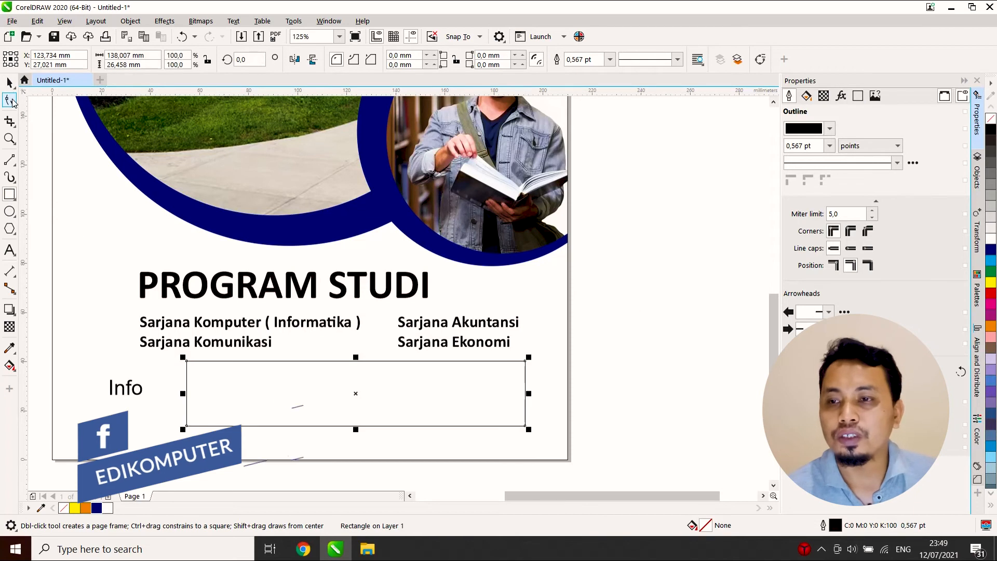
{"action": "left_click_drag", "start_coordinate": [526, 362], "coordinate": [524, 400]}
{"action": "key", "text": "space"}
{"action": "left_click_drag", "start_coordinate": [183, 428], "coordinate": [238, 419]}
{"action": "key", "text": "space"}
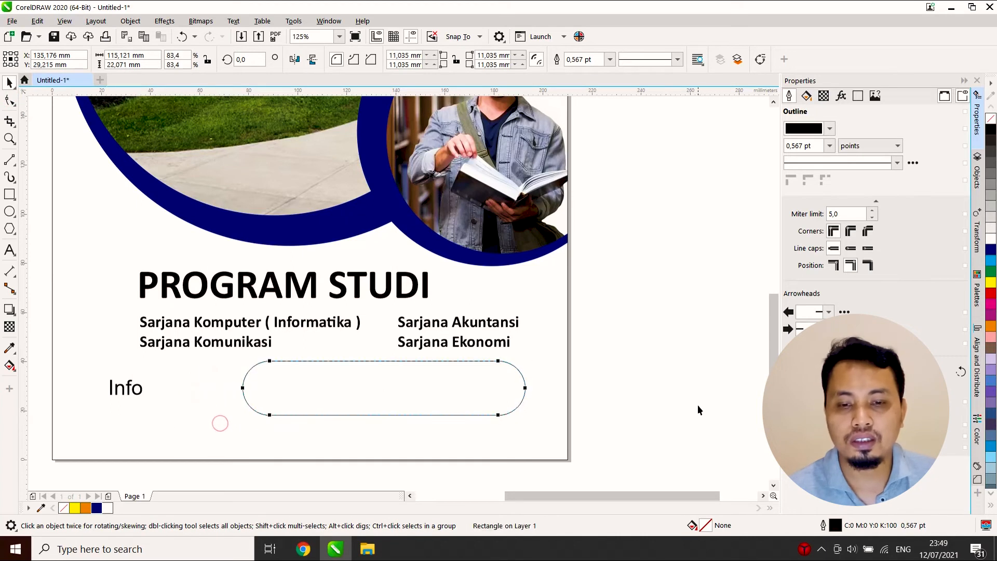
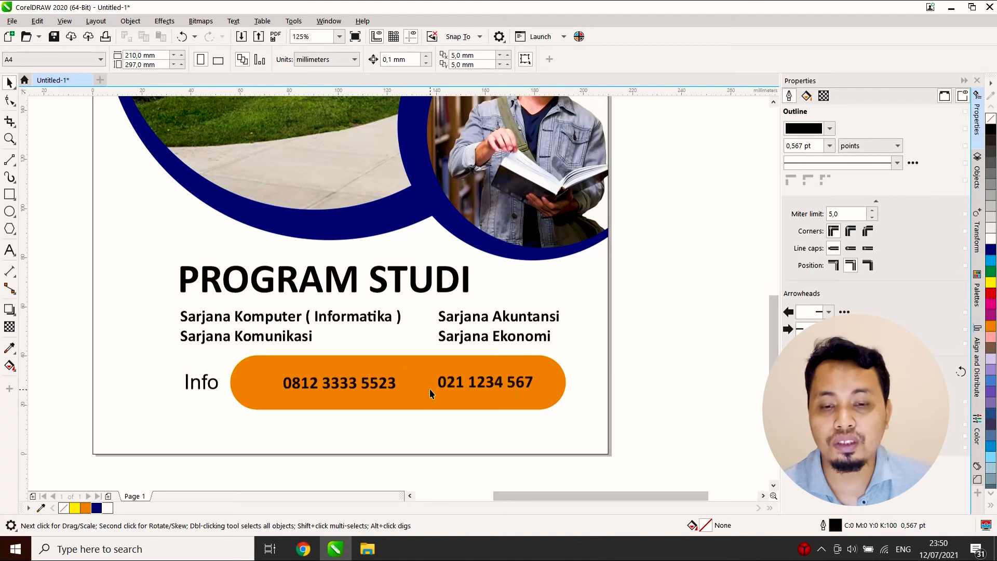
- Switch to the Chrome browser to look for contact icons
{"action": "left_click", "coordinate": [304, 550]}
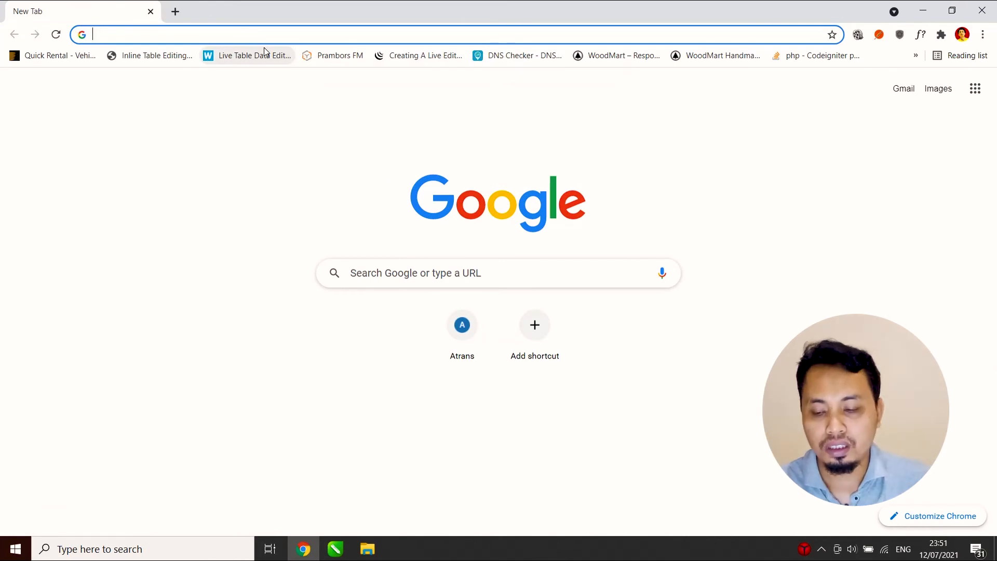
{"action": "type", "text": "dfont"}
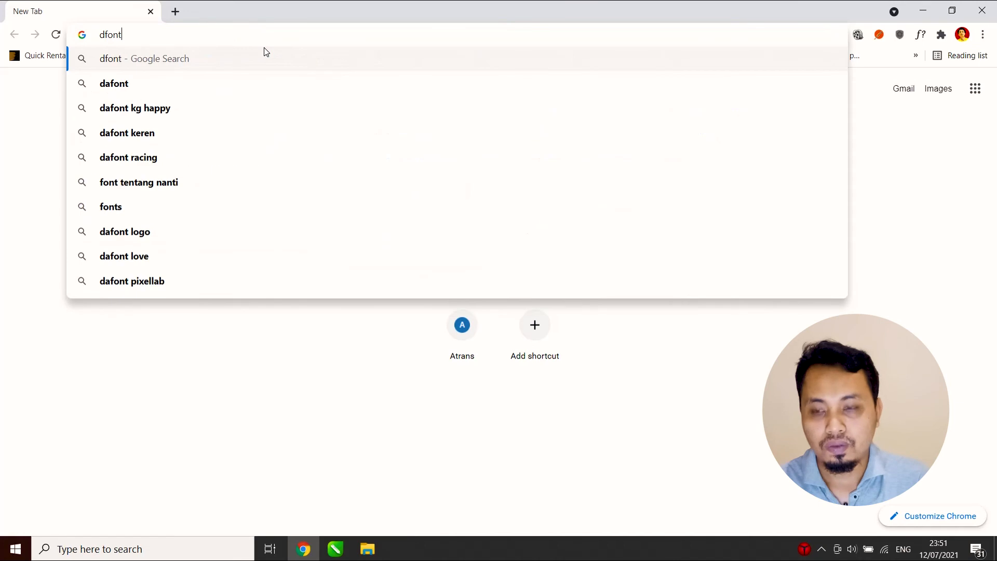
{"action": "key", "text": "BackSpace"}
{"action": "key", "text": "BackSpace"}
{"action": "key", "text": "BackSpace"}
{"action": "key", "text": "BackSpace"}
{"action": "key", "text": "BackSpace"}
- Search the web for "fontawesome cheatsheet"
{"action": "type", "text": "font"}
{"action": "key", "text": "Return"}
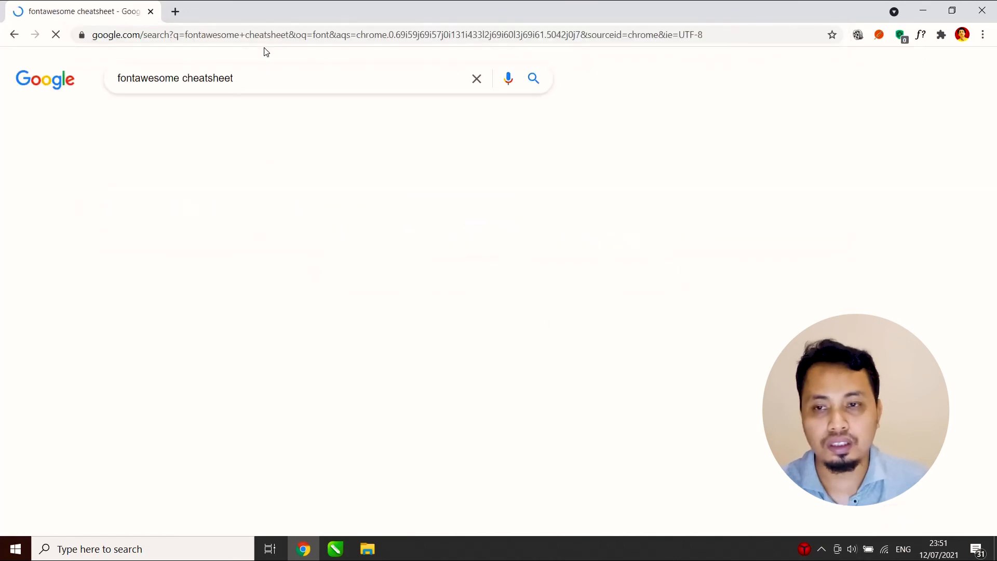
- Try to open the Brands cheatsheet from the search results, then return to the results
{"action": "scroll", "coordinate": [239, 269], "scroll_direction": "down", "scroll_amount": 1}
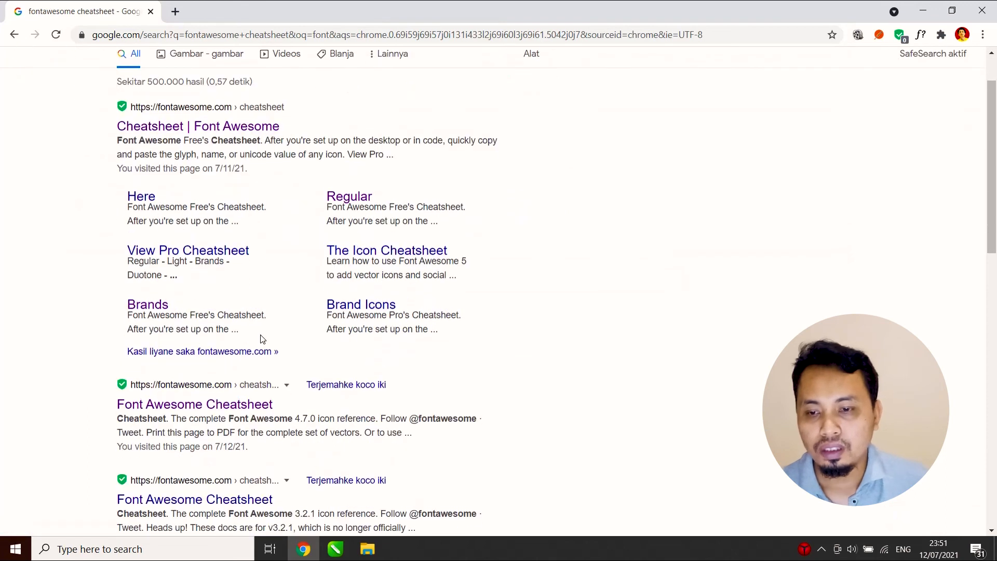
{"action": "scroll", "coordinate": [307, 284], "scroll_direction": "down", "scroll_amount": 1}
{"action": "scroll", "coordinate": [327, 311], "scroll_direction": "up", "scroll_amount": 1}
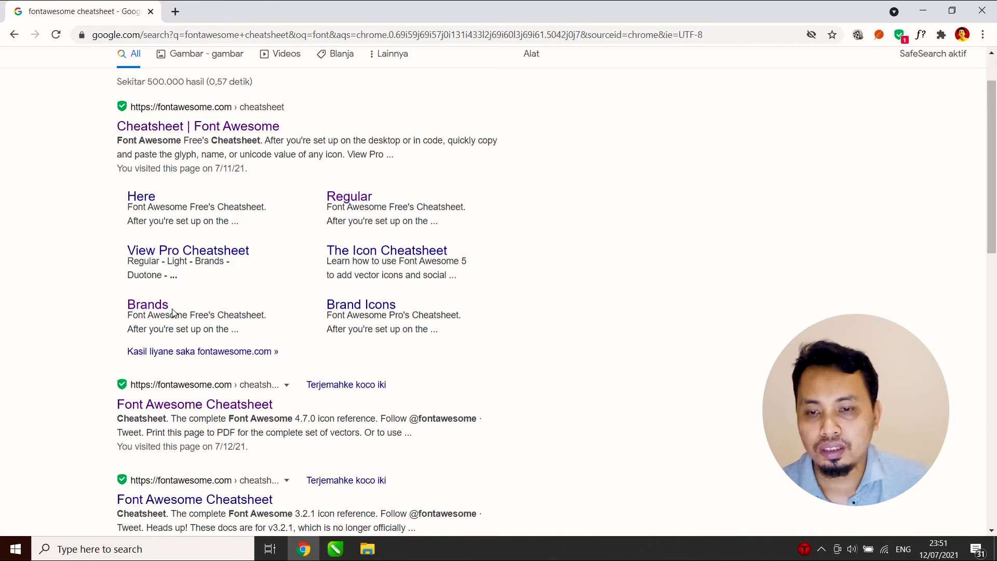
{"action": "left_click", "coordinate": [157, 308]}
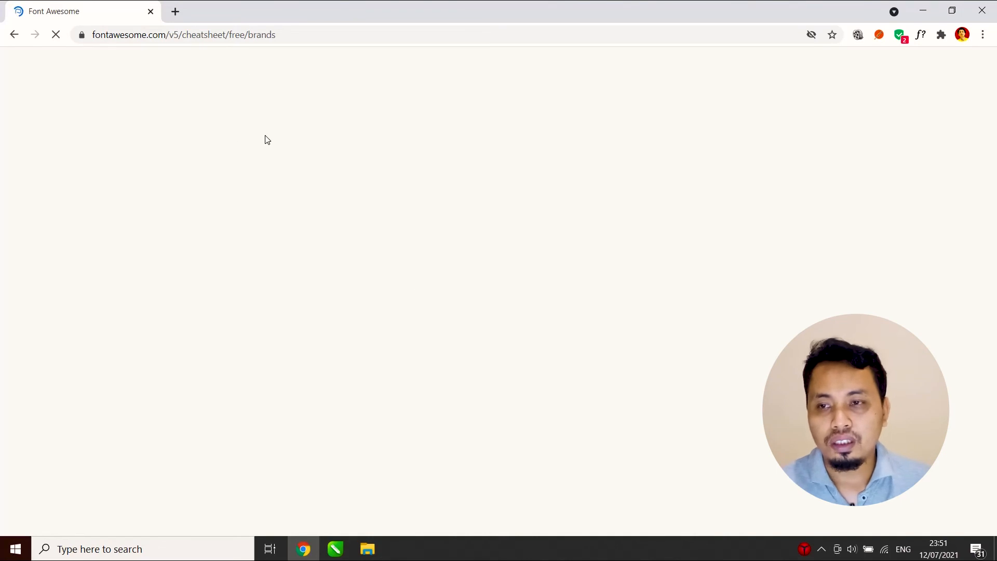
{"action": "left_click", "coordinate": [14, 34]}
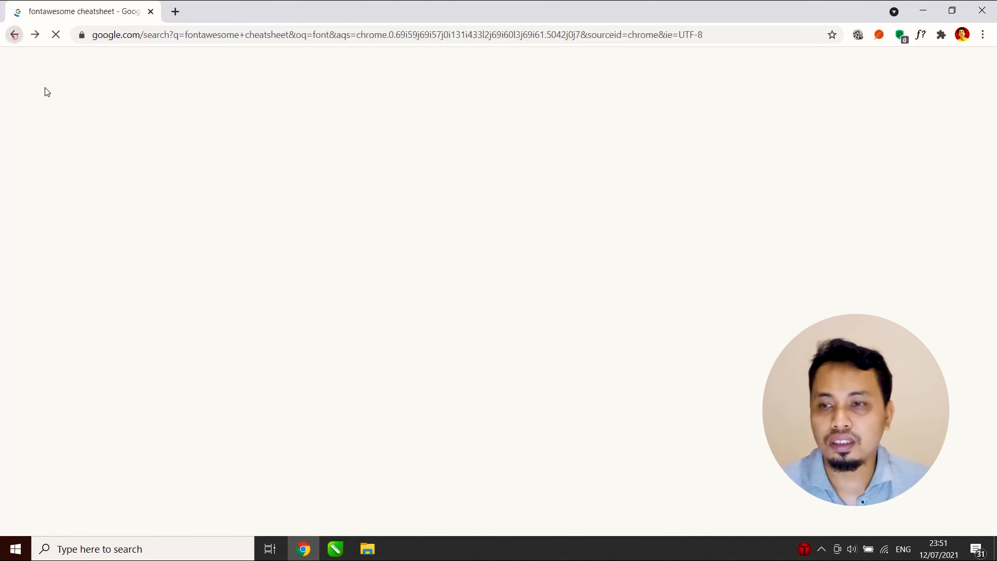
- Open the Font Awesome 4.7.0 cheatsheet from the search results
{"action": "scroll", "coordinate": [284, 352], "scroll_direction": "down", "scroll_amount": 1}
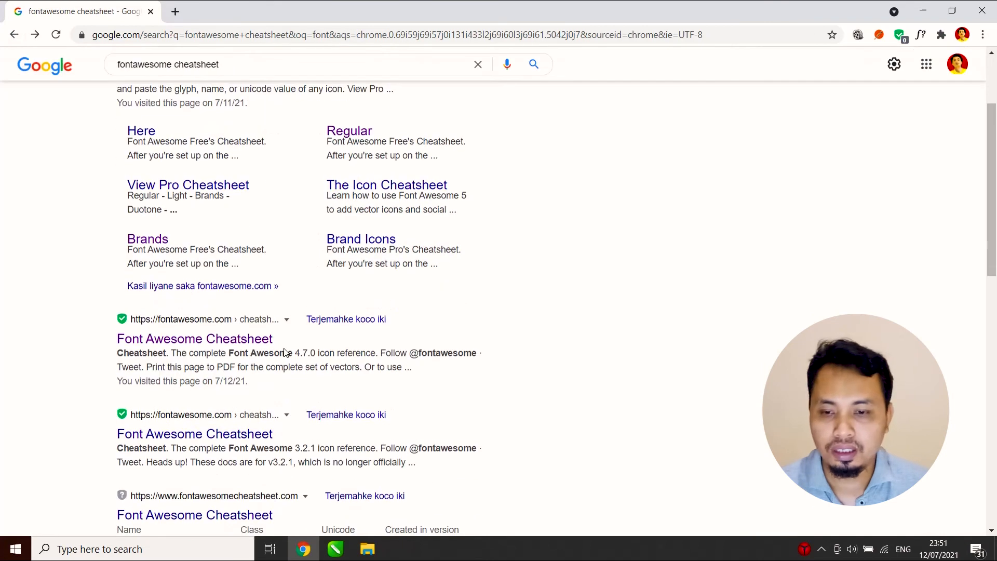
{"action": "left_click", "coordinate": [228, 342]}
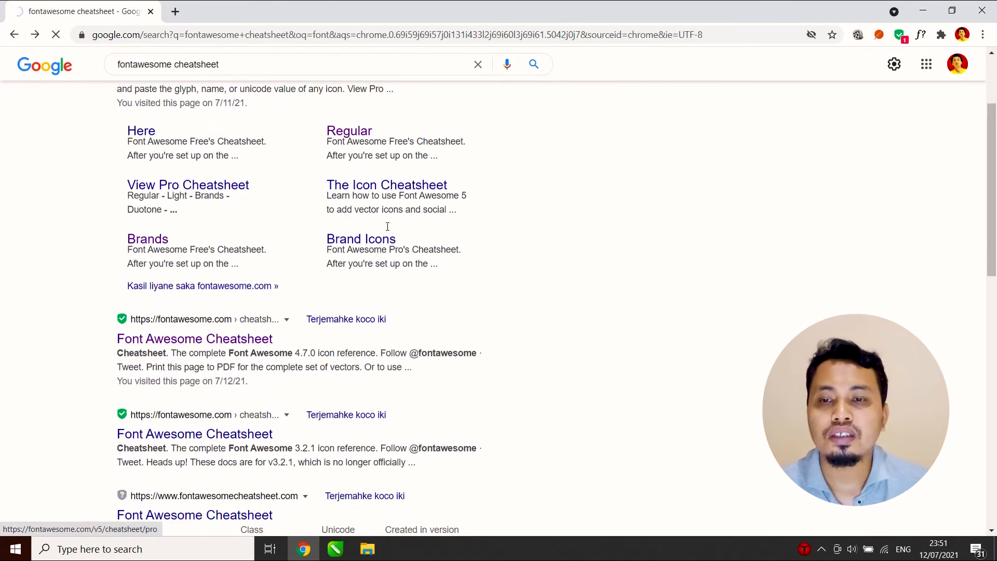
{"action": "scroll", "coordinate": [306, 173], "scroll_direction": "up", "scroll_amount": 3}
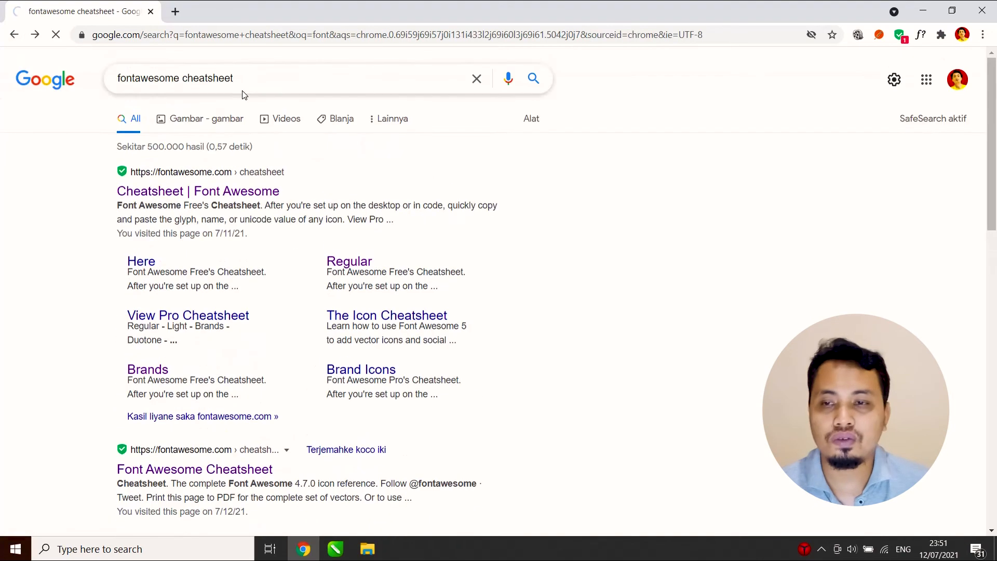
{"action": "scroll", "coordinate": [401, 185], "scroll_direction": "down", "scroll_amount": 3}
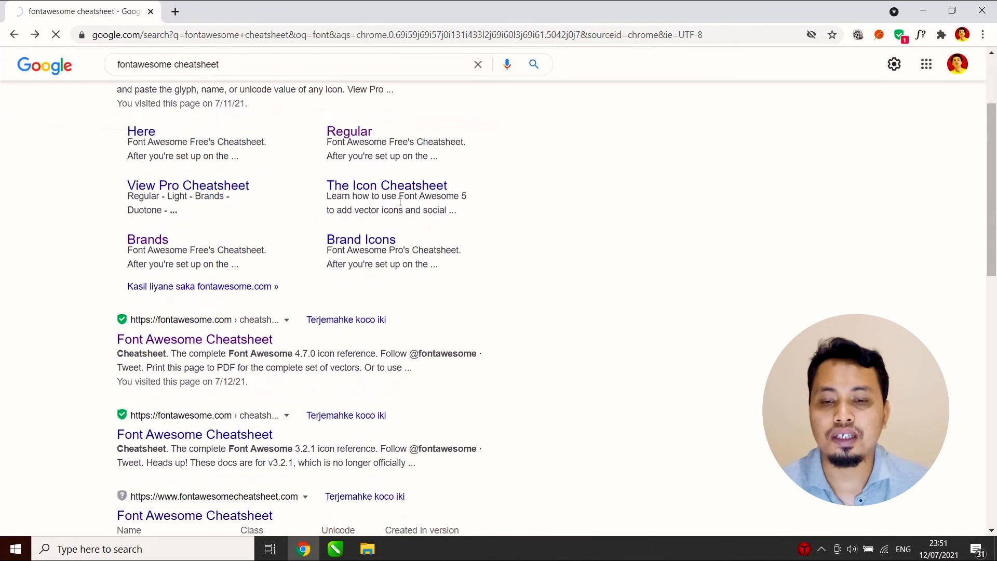
{"action": "scroll", "coordinate": [419, 193], "scroll_direction": "up", "scroll_amount": 3}
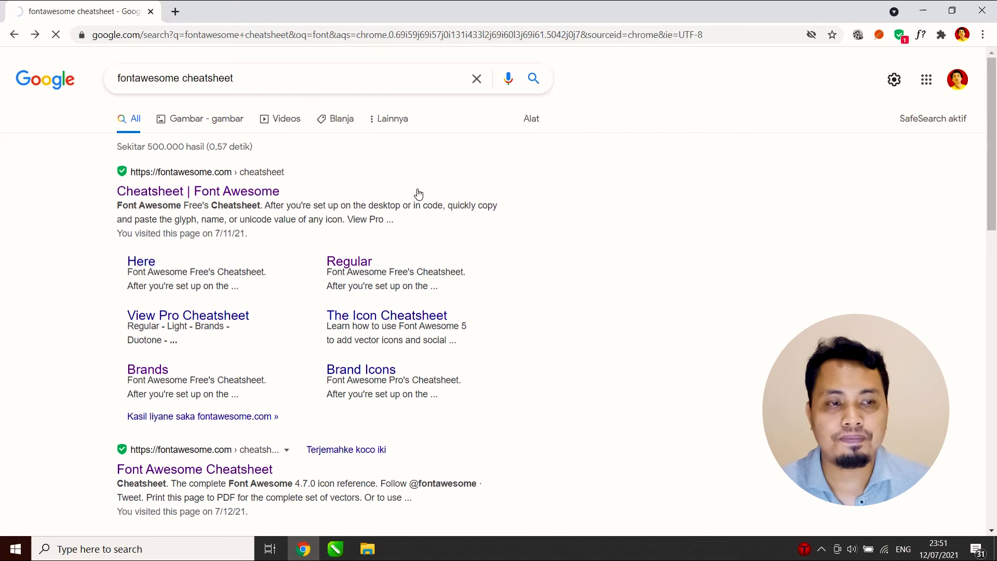
{"action": "left_click", "coordinate": [419, 194]}
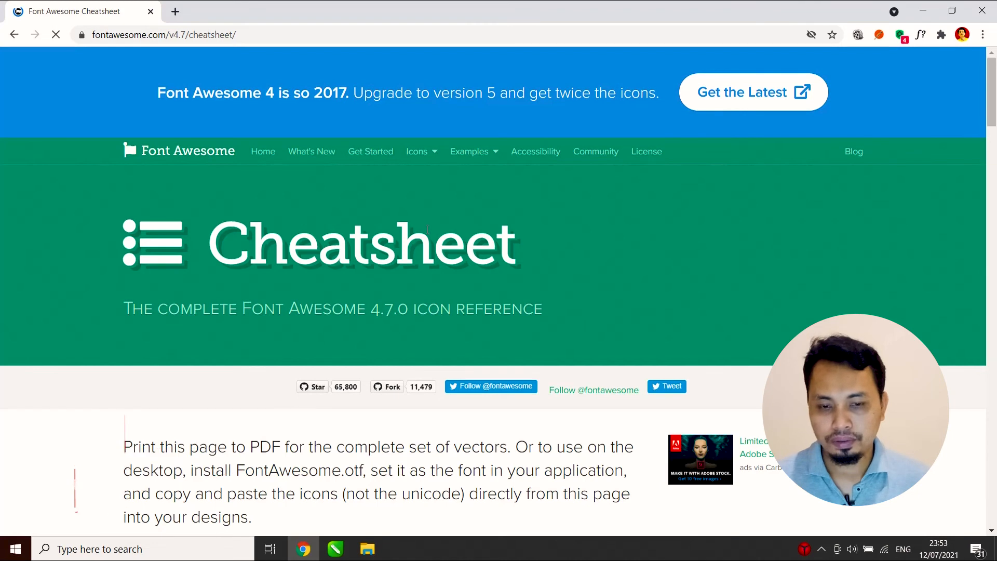
- Search the cheatsheet page for "whats" and copy the icon glyph of fa-whatsapp
{"action": "scroll", "coordinate": [427, 229], "scroll_direction": "down", "scroll_amount": 1}
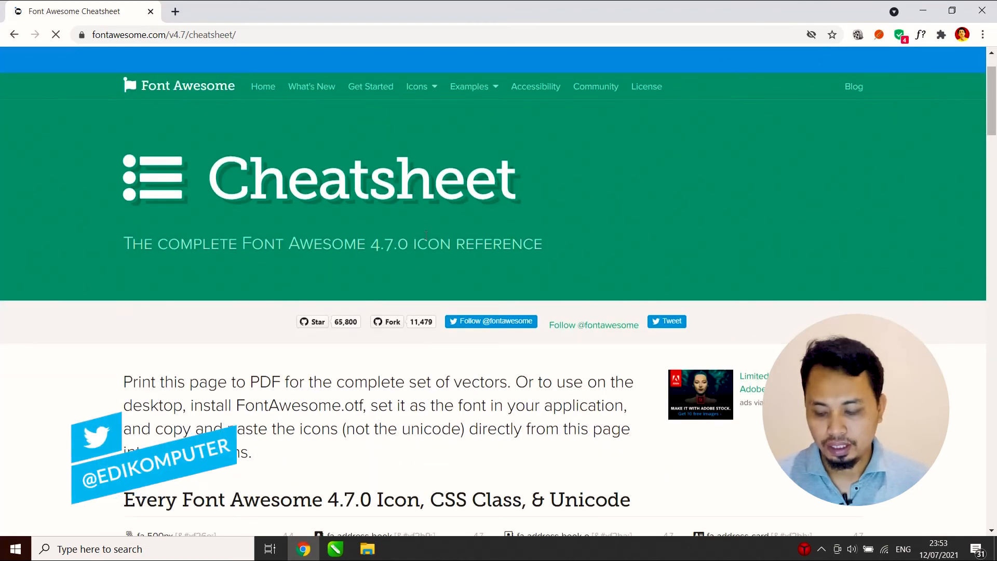
{"action": "scroll", "coordinate": [426, 235], "scroll_direction": "down", "scroll_amount": 10}
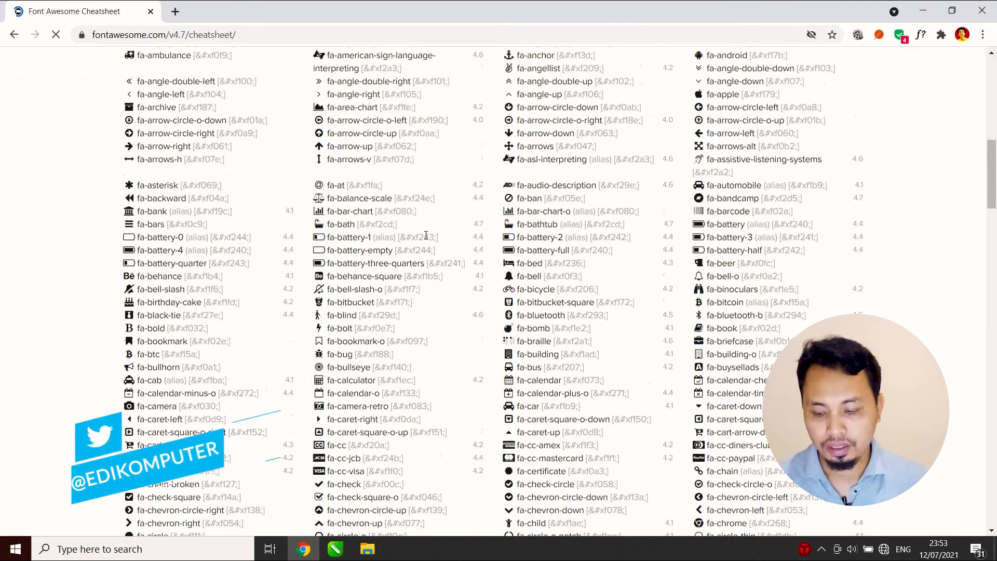
{"action": "key", "text": "ctrl+f"}
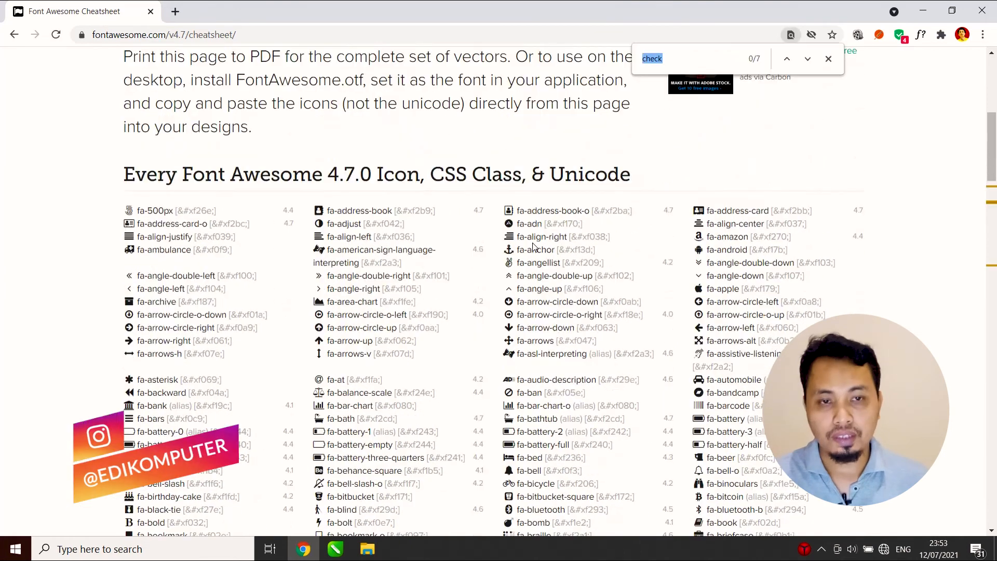
{"action": "type", "text": "what"}
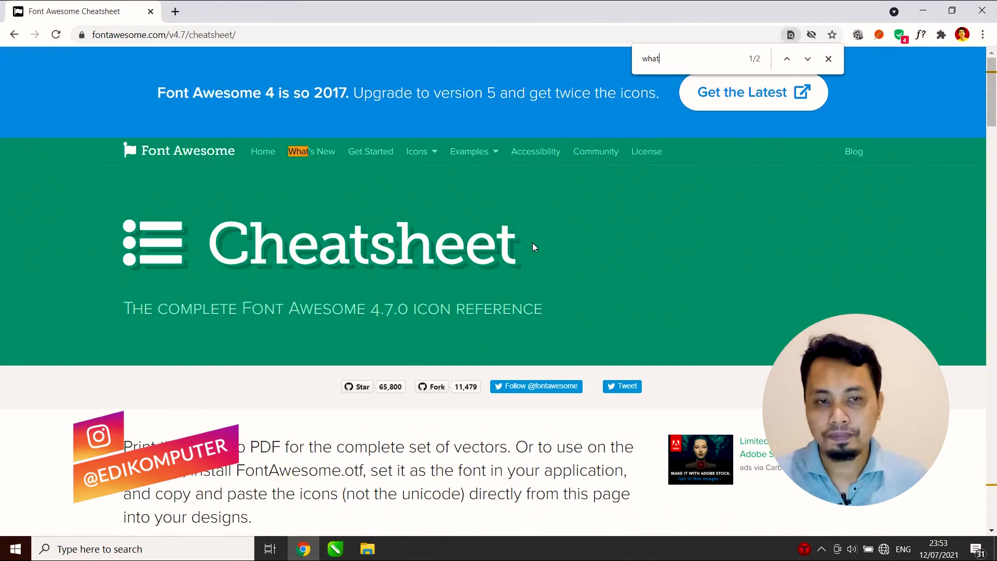
{"action": "type", "text": "s"}
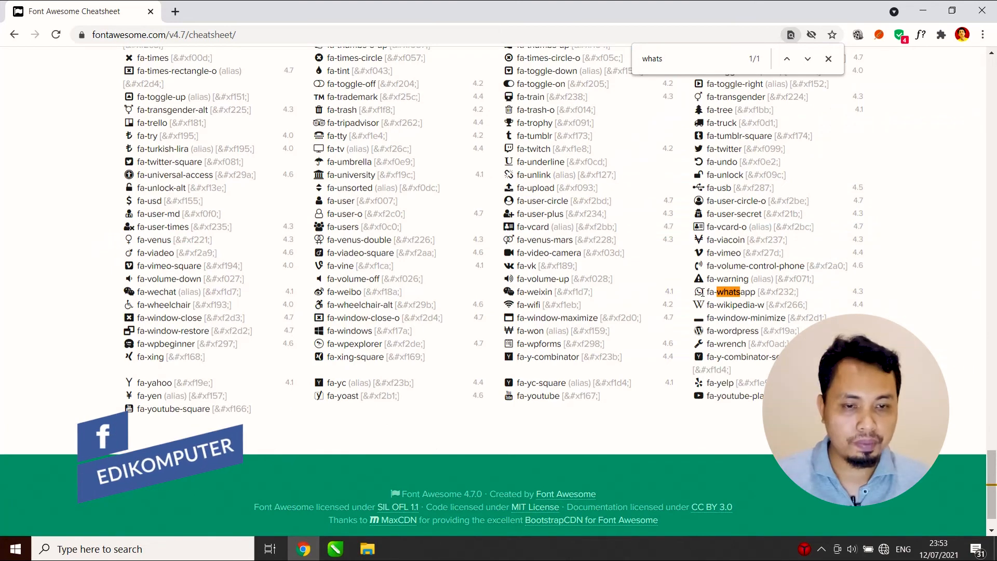
{"action": "right_click", "coordinate": [696, 292]}
{"action": "left_click", "coordinate": [712, 301]}
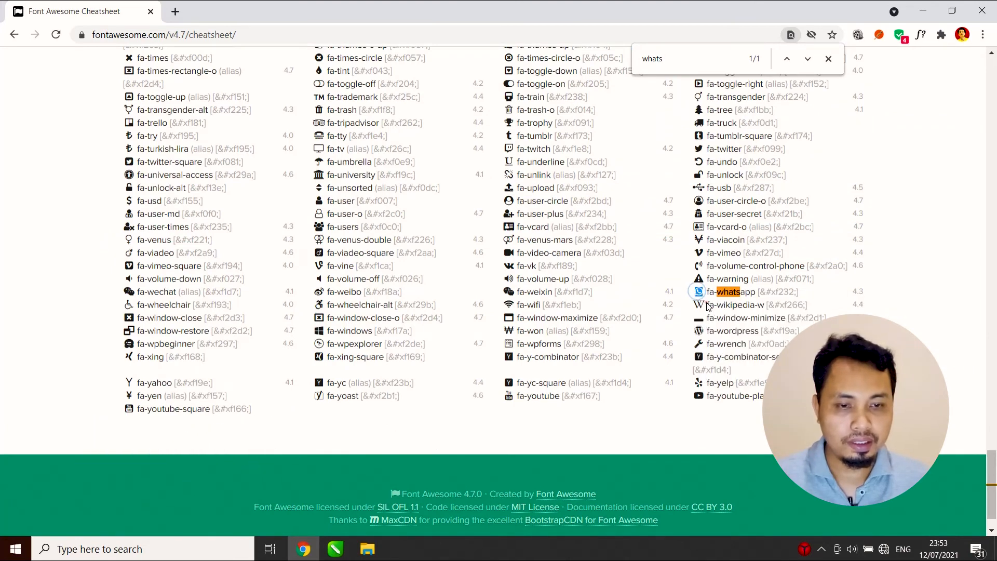
- Switch back to CorelDRAW and paste the copied WhatsApp glyph as artistic text below the orange contact bar
{"action": "left_click", "coordinate": [336, 549]}
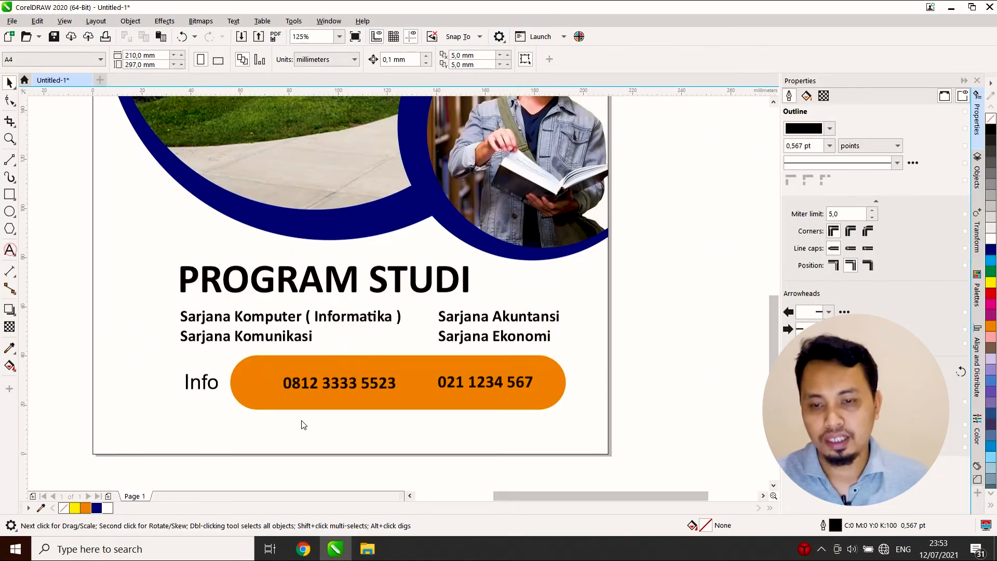
{"action": "key", "text": "F8"}
{"action": "left_click", "coordinate": [293, 432]}
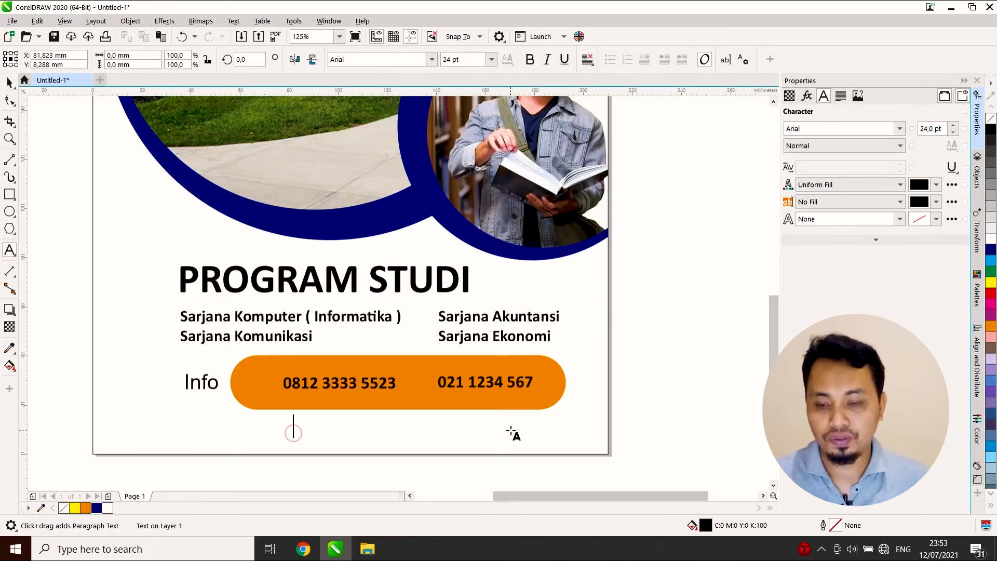
{"action": "key", "text": "ctrl+v"}
{"action": "left_click", "coordinate": [9, 82]}
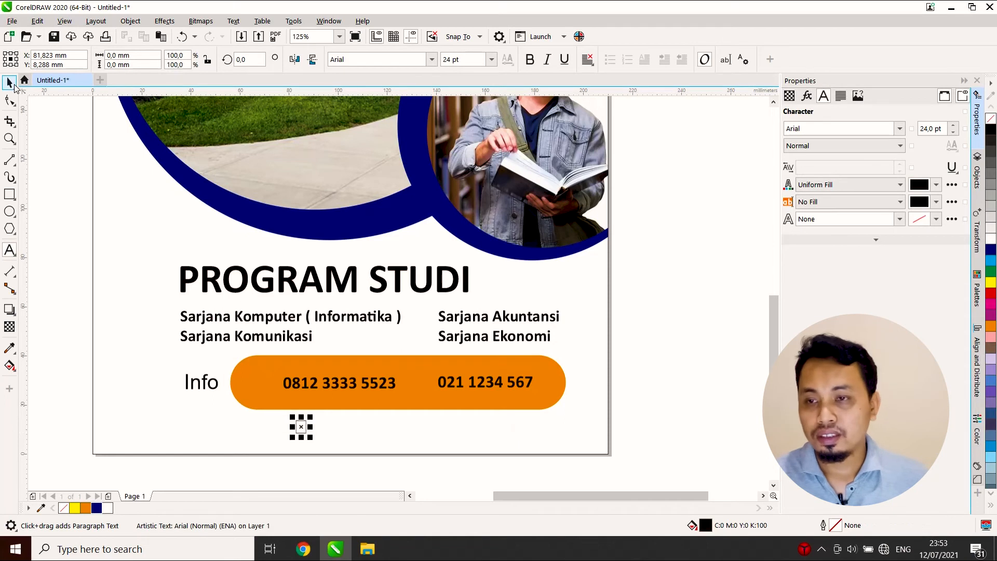
- Set the pasted glyph's font to FontAwesome, enlarge it to about 39 pt and place it before the first phone number
{"action": "left_click", "coordinate": [430, 59]}
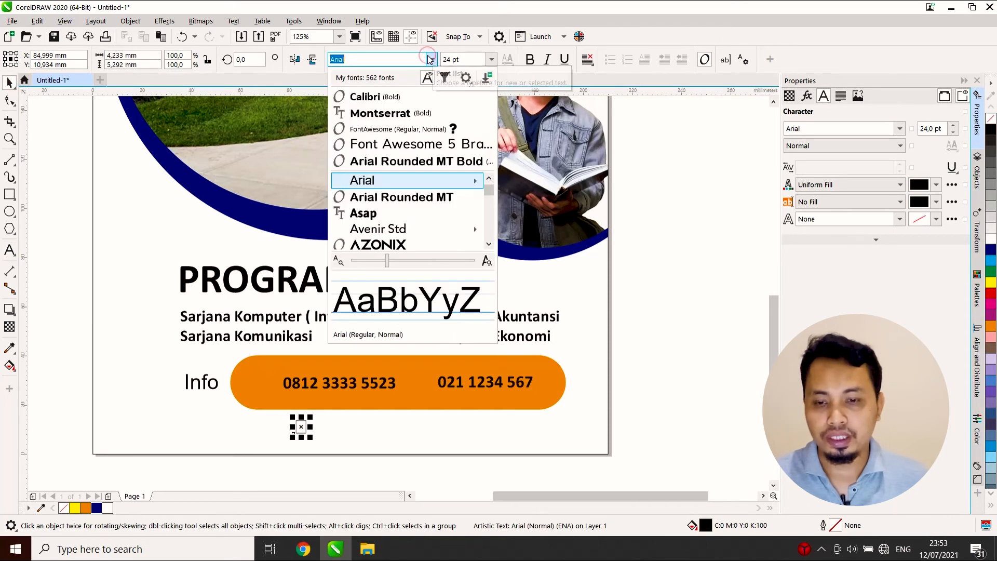
{"action": "type", "text": "font"}
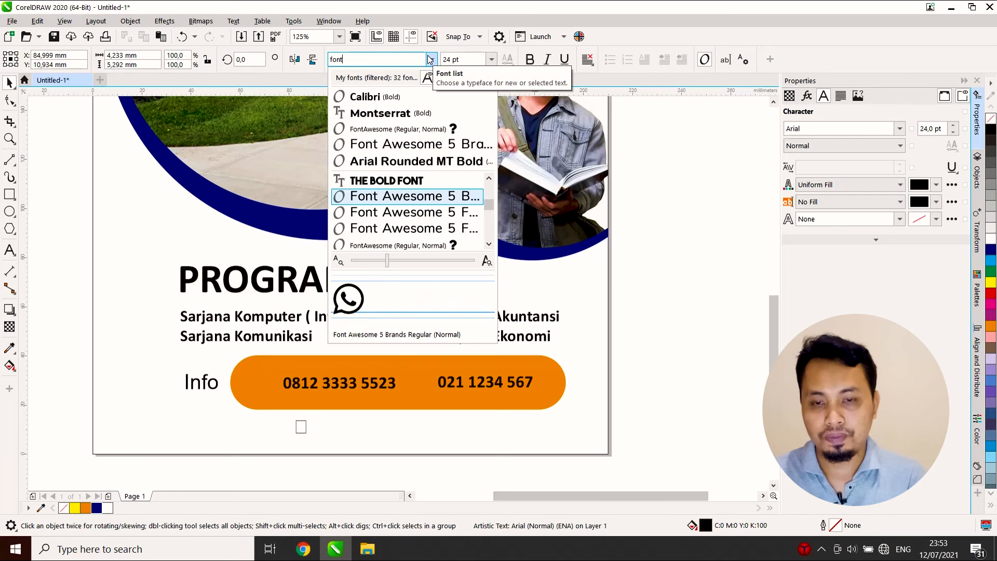
{"action": "left_click", "coordinate": [415, 245]}
{"action": "left_click_drag", "start_coordinate": [301, 426], "coordinate": [260, 383]}
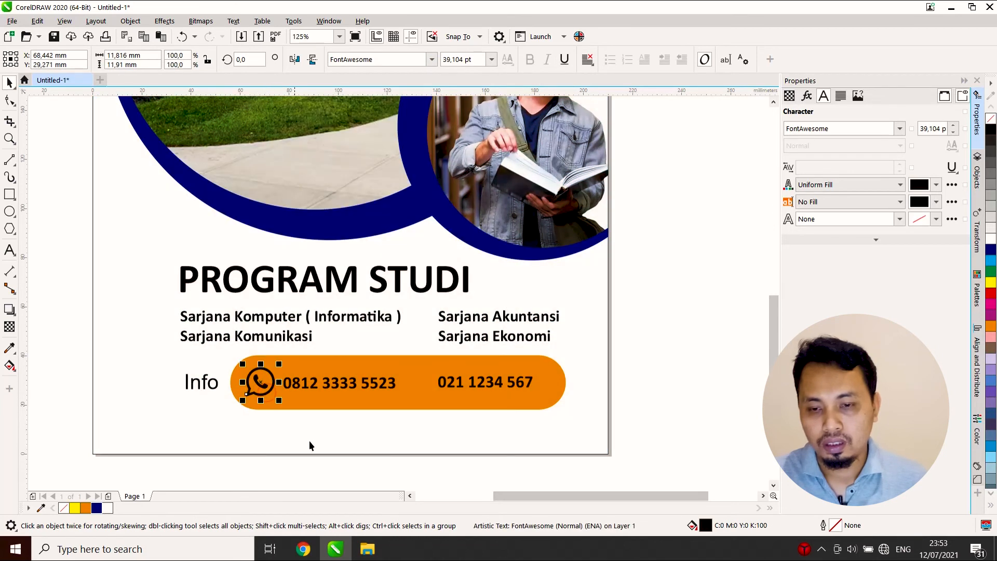
- Switch to the Font Awesome cheatsheet in Chrome, search the page for "phone" and copy the fa-phone glyph
{"action": "left_click", "coordinate": [303, 549]}
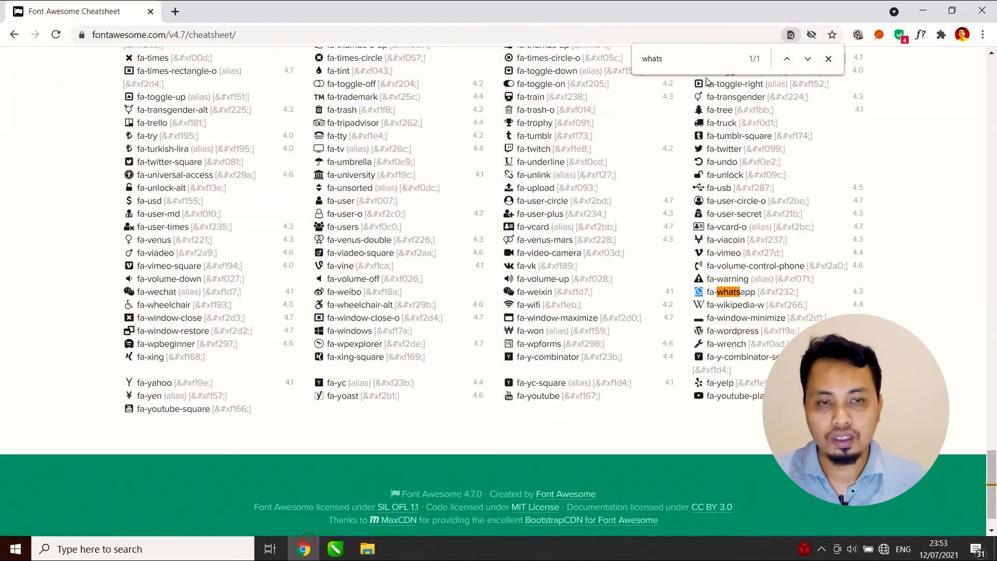
{"action": "double_click", "coordinate": [656, 66]}
{"action": "type", "text": "p"}
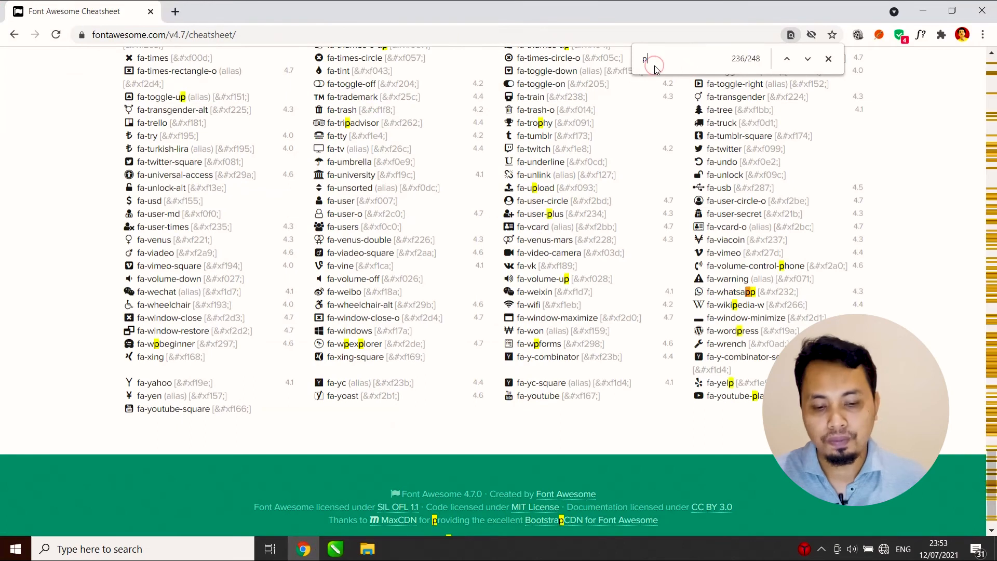
{"action": "type", "text": "hone"}
{"action": "key", "text": "Return"}
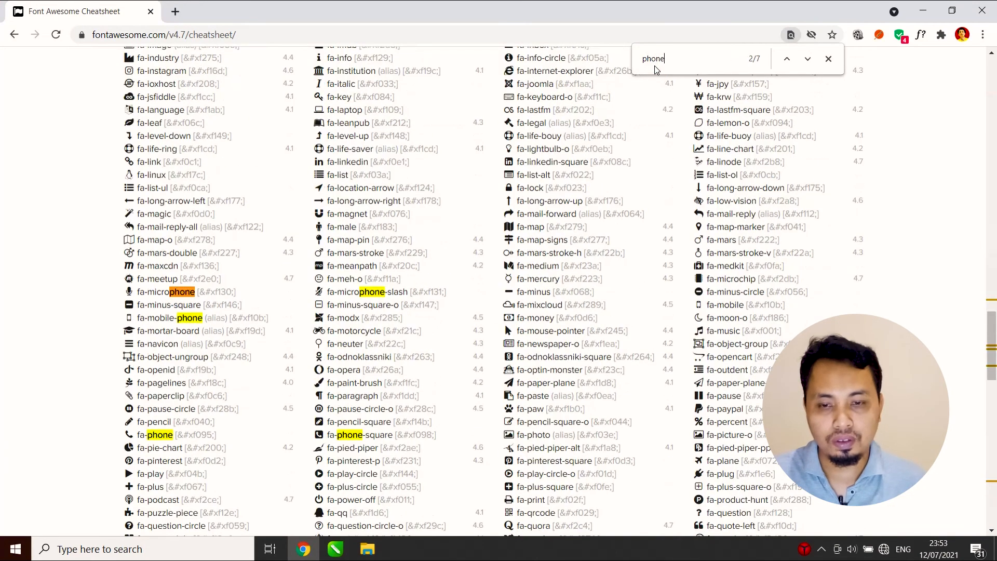
{"action": "key", "text": "Return"}
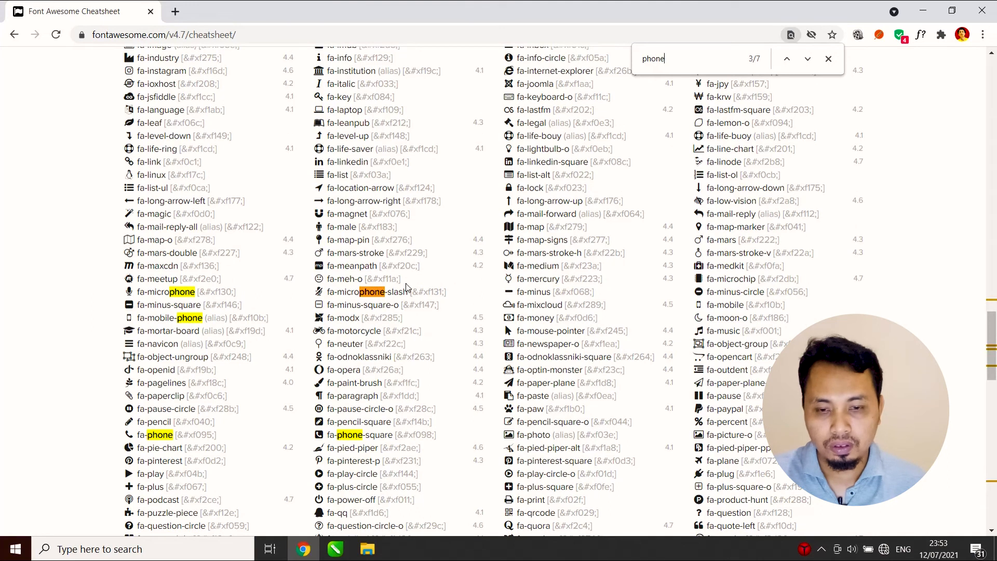
{"action": "right_click", "coordinate": [134, 437]}
{"action": "left_click", "coordinate": [157, 445]}
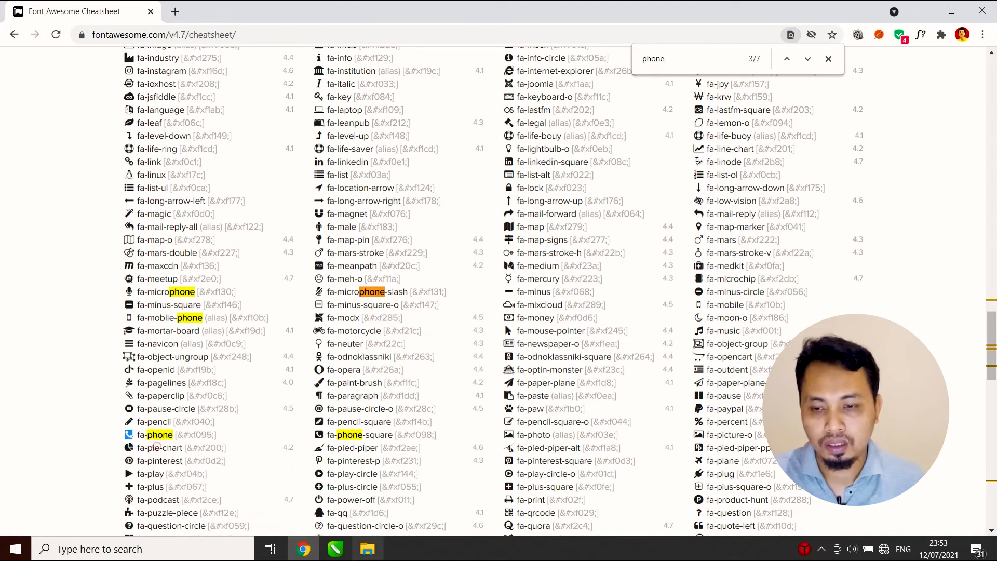
- Switch back to CorelDRAW, copy the WhatsApp icon to just before the second phone number and replace its glyph with the copied phone glyph
{"action": "left_click", "coordinate": [335, 548]}
{"action": "left_click_drag", "start_coordinate": [260, 393], "coordinate": [419, 400]}
{"action": "right_click", "coordinate": [419, 400]}
{"action": "double_click", "coordinate": [419, 388]}
{"action": "double_click", "coordinate": [425, 387]}
{"action": "key", "text": "ctrl+a"}
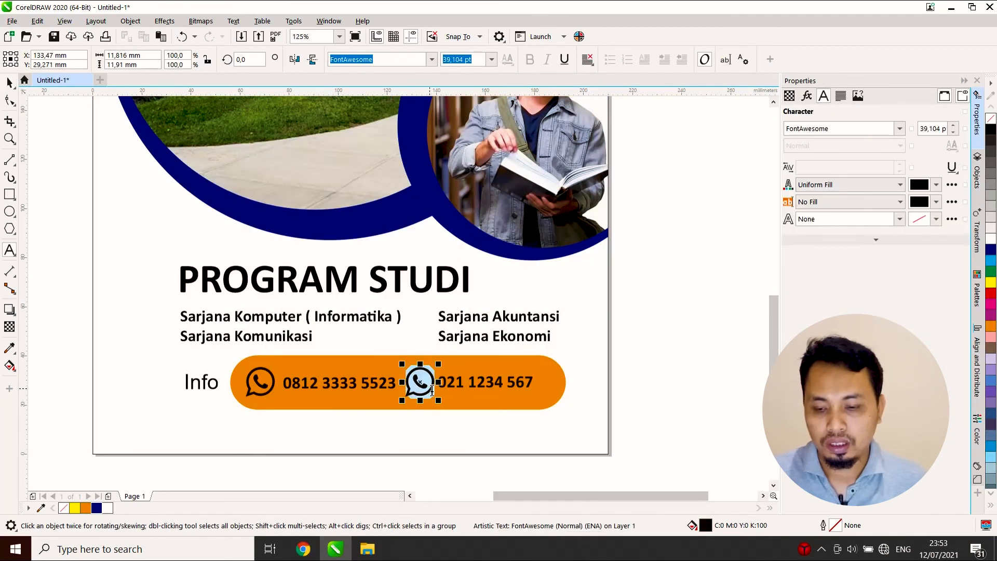
{"action": "key", "text": "ctrl+v"}
{"action": "left_click", "coordinate": [9, 82]}
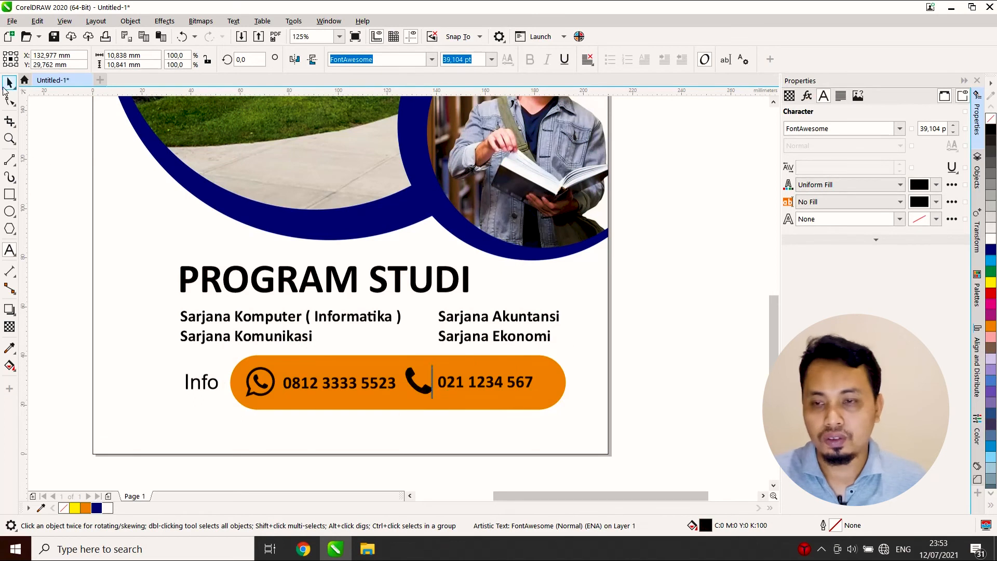
- Shift the phone icon and the second phone number to the right within the orange bar, leaving space around the icon
{"action": "left_click", "coordinate": [501, 386]}
{"action": "scroll", "coordinate": [501, 385], "scroll_direction": "up", "scroll_amount": 2}
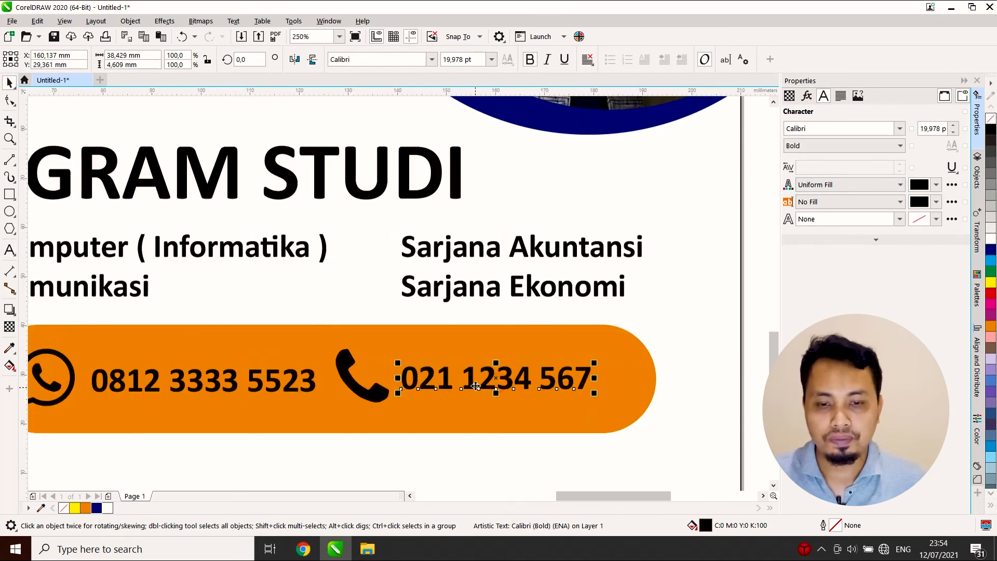
{"action": "left_click_drag", "start_coordinate": [387, 393], "coordinate": [407, 398]}
{"action": "scroll", "coordinate": [579, 427], "scroll_direction": "down", "scroll_amount": 2}
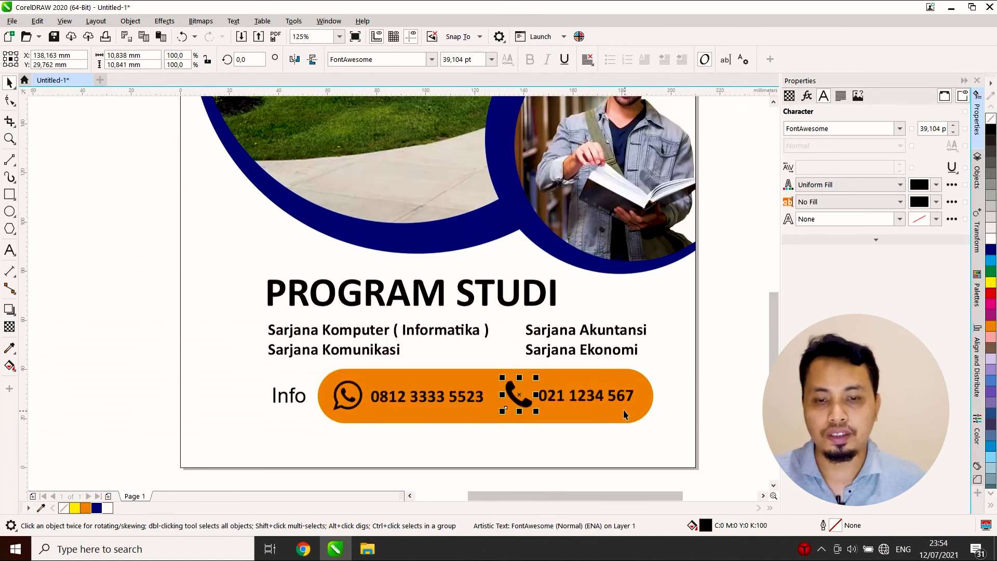
{"action": "left_click", "coordinate": [686, 384]}
{"action": "scroll", "coordinate": [515, 398], "scroll_direction": "up", "scroll_amount": 2}
{"action": "scroll", "coordinate": [489, 399], "scroll_direction": "down", "scroll_amount": 1}
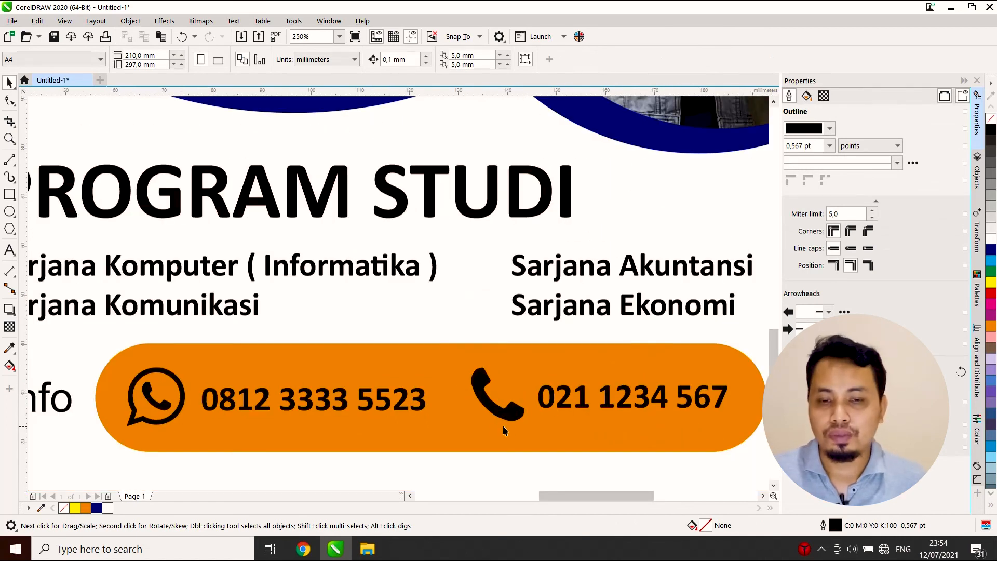
- Apply a one-step inward contour with an offset of about 0.62 mm to the phone icon
{"action": "scroll", "coordinate": [504, 423], "scroll_direction": "up", "scroll_amount": 1}
{"action": "scroll", "coordinate": [507, 410], "scroll_direction": "down", "scroll_amount": 1}
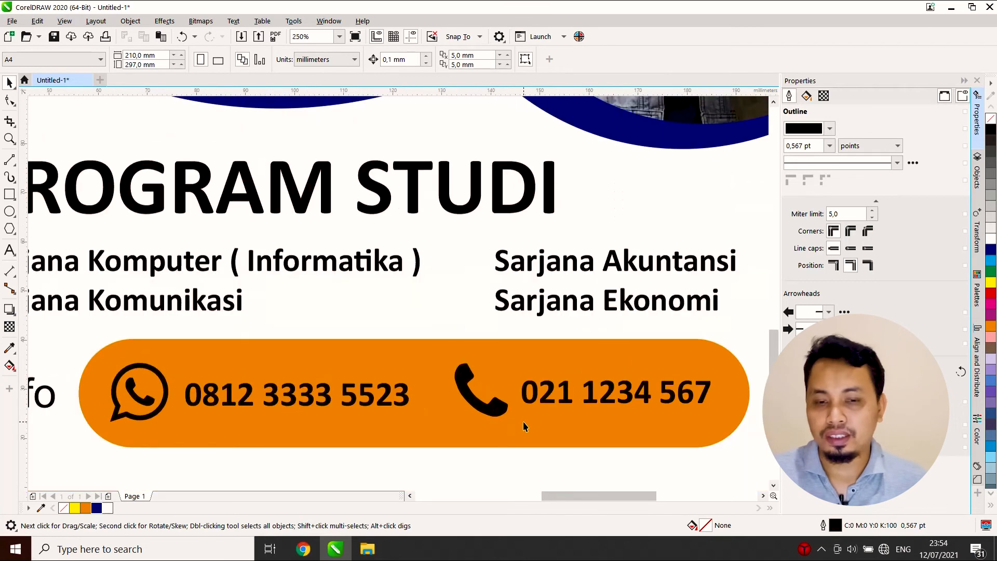
{"action": "scroll", "coordinate": [457, 357], "scroll_direction": "up", "scroll_amount": 1}
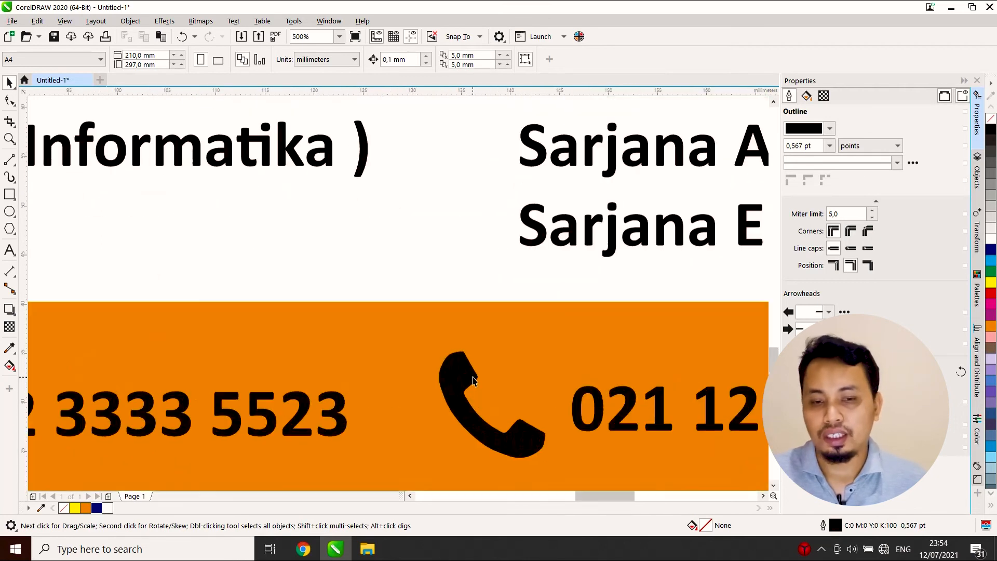
{"action": "left_click", "coordinate": [472, 381]}
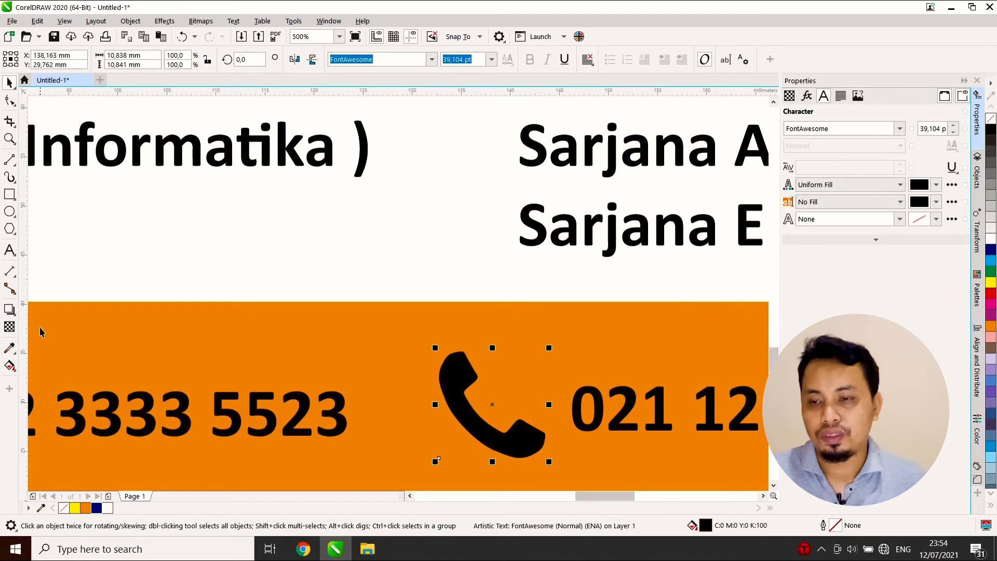
{"action": "left_click", "coordinate": [13, 313]}
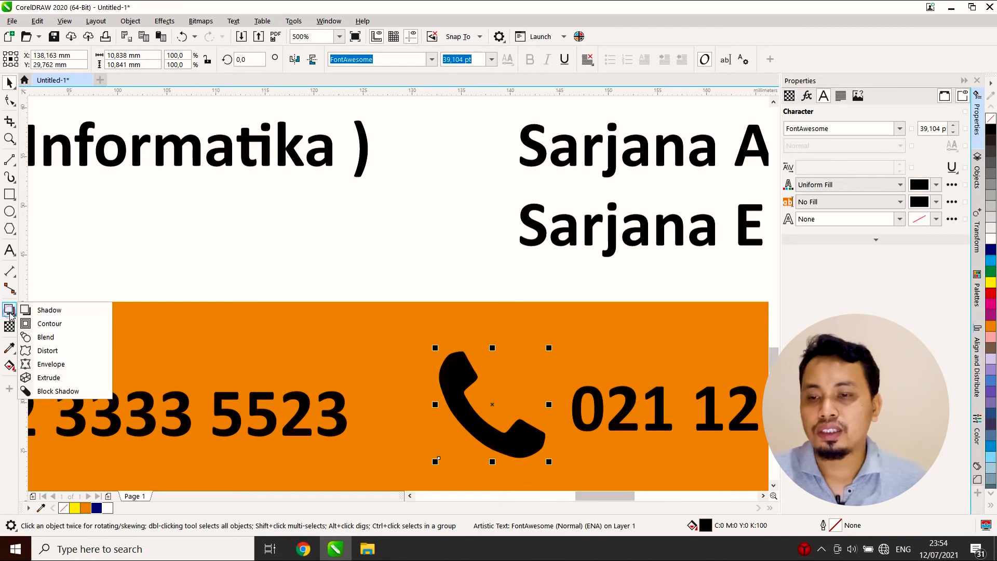
{"action": "left_click", "coordinate": [66, 325]}
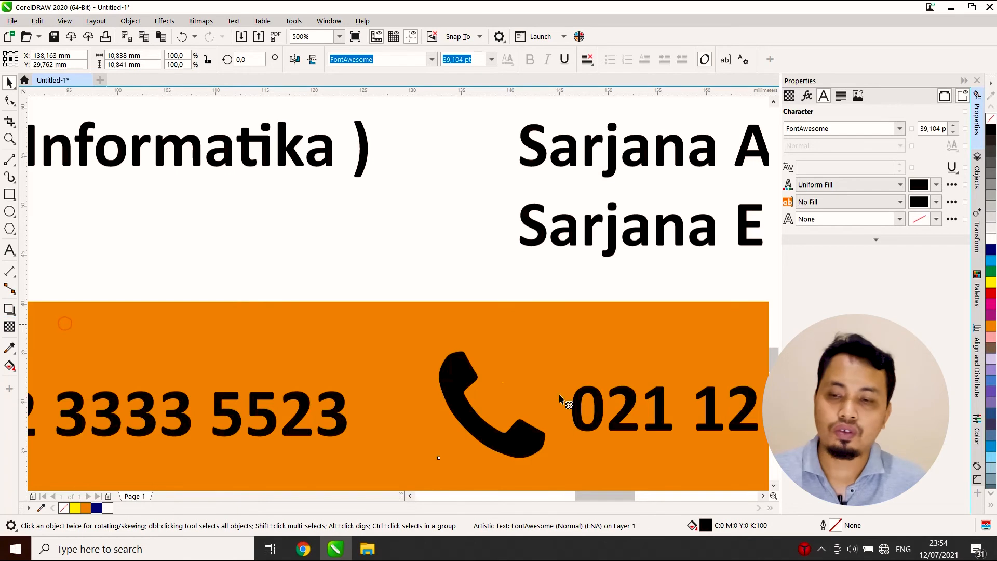
{"action": "scroll", "coordinate": [472, 387], "scroll_direction": "up", "scroll_amount": 1}
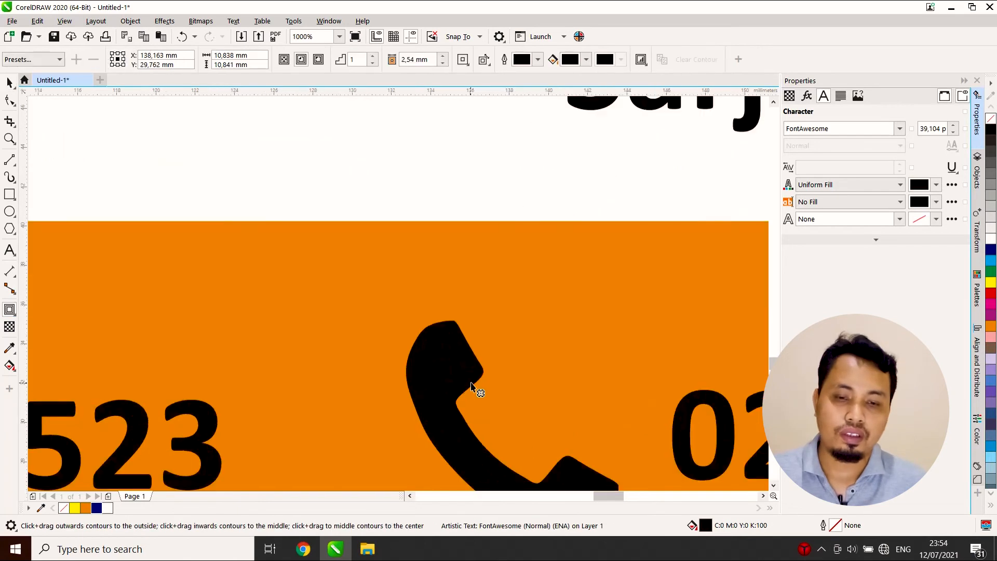
{"action": "left_click", "coordinate": [10, 311]}
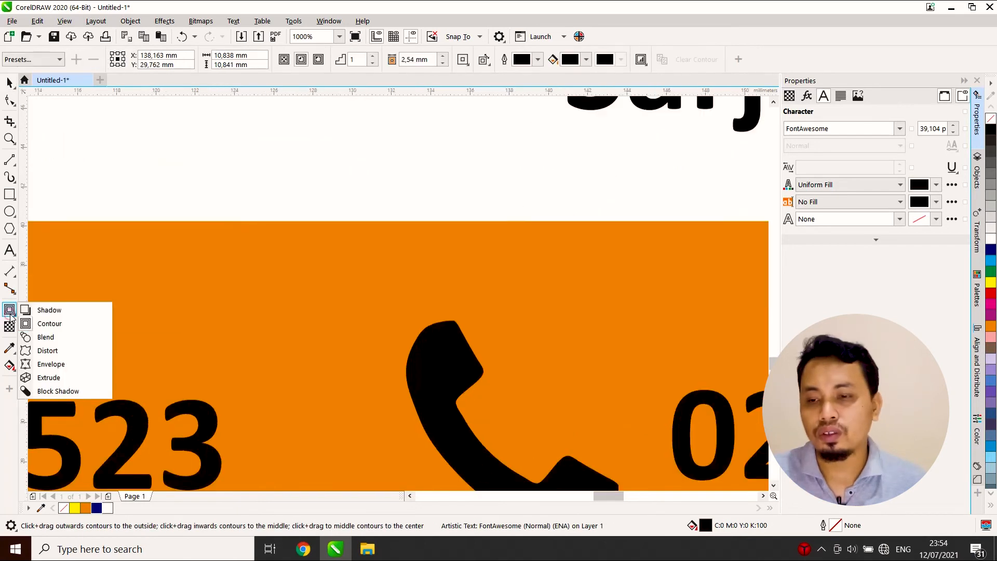
{"action": "left_click", "coordinate": [52, 324]}
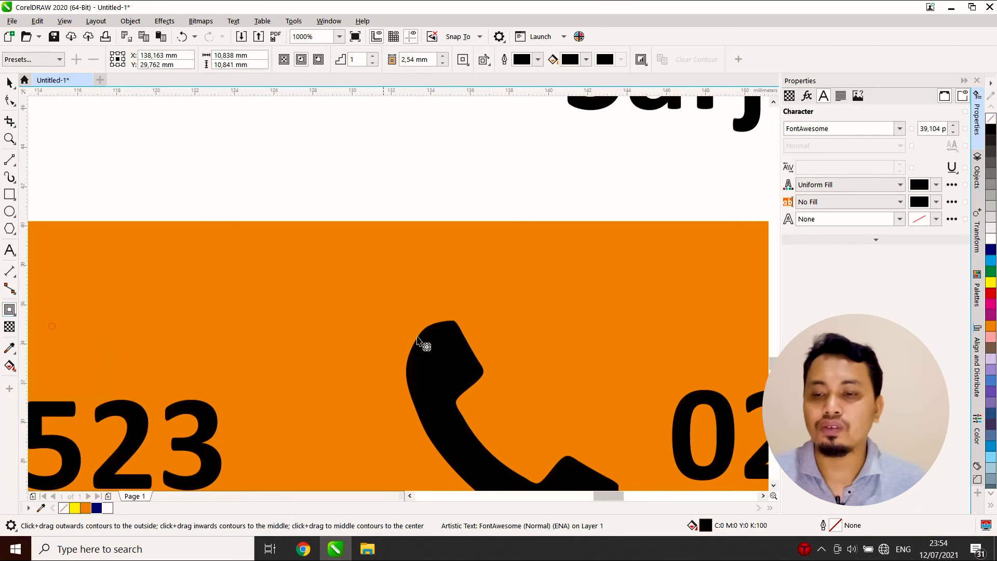
{"action": "scroll", "coordinate": [431, 353], "scroll_direction": "down", "scroll_amount": 1}
{"action": "scroll", "coordinate": [437, 312], "scroll_direction": "up", "scroll_amount": 1}
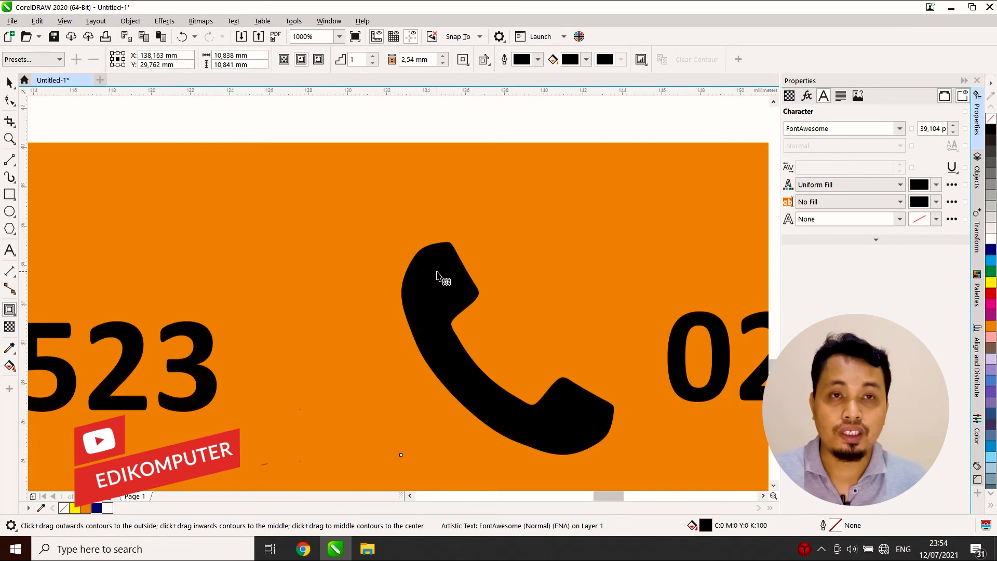
{"action": "left_click_drag", "start_coordinate": [437, 277], "coordinate": [508, 258]}
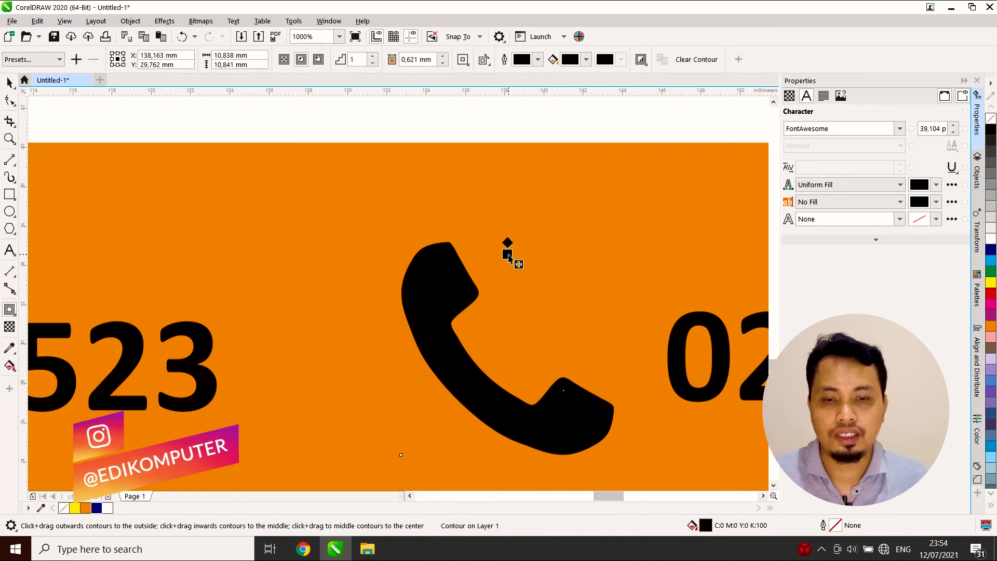
{"action": "key", "text": "space"}
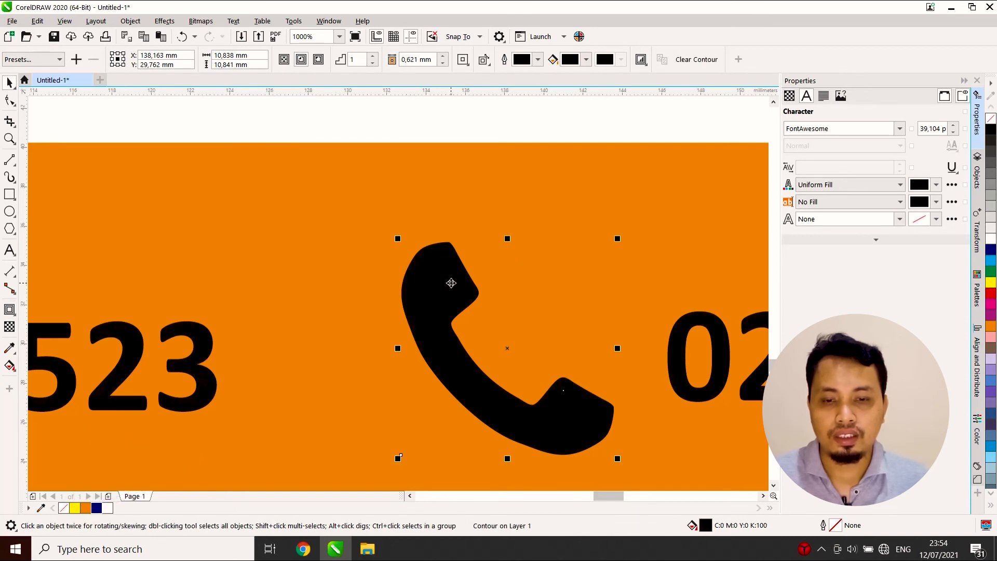
{"action": "left_click_drag", "start_coordinate": [451, 283], "coordinate": [476, 227]}
{"action": "key", "text": "ctrl+z"}
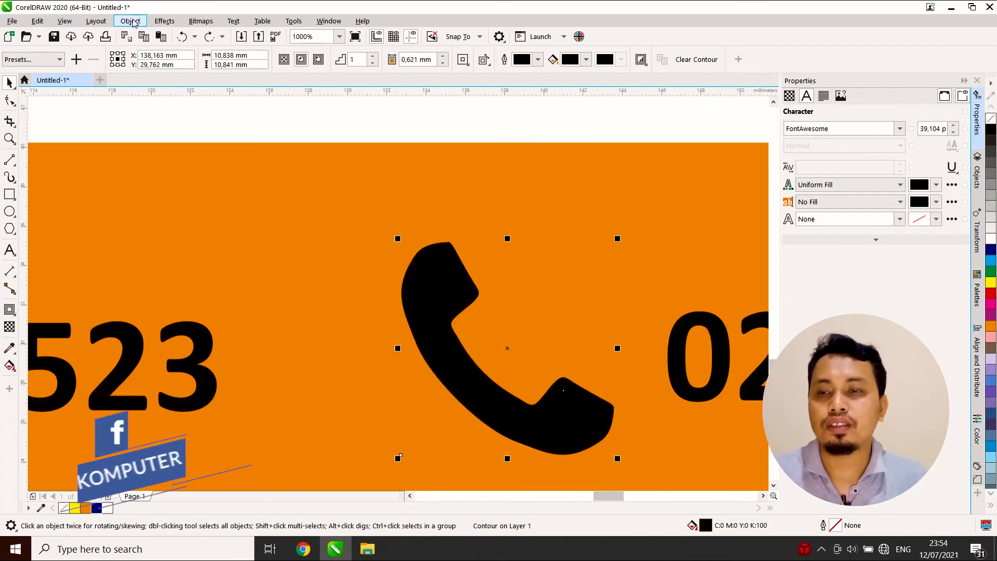
- Break the contour apart from the phone icon so that the inner shape is a separate curve
{"action": "left_click", "coordinate": [131, 21]}
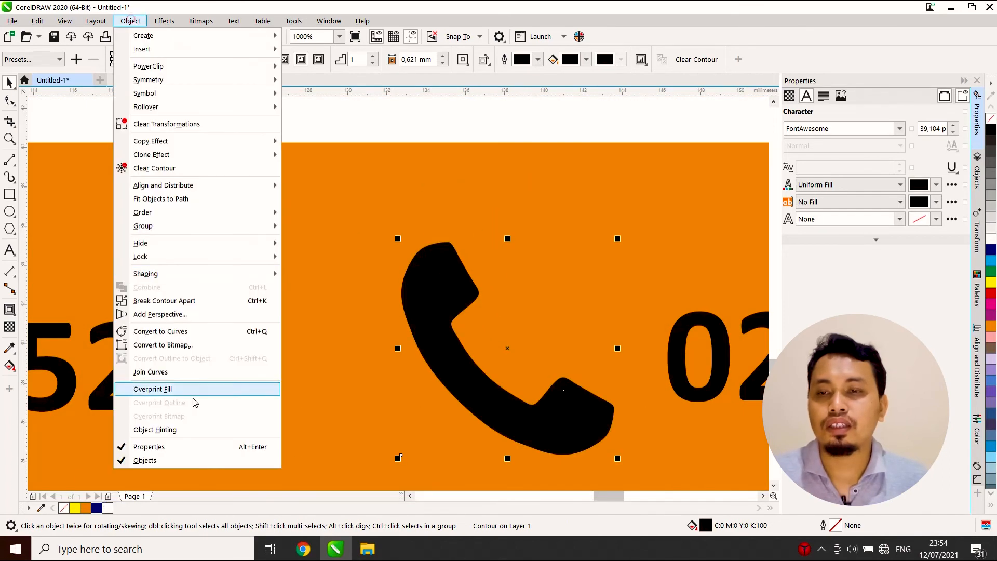
{"action": "left_click", "coordinate": [183, 305]}
{"action": "left_click", "coordinate": [448, 126]}
- Select the separated inner phone shape and fill it with cyan
{"action": "left_click_drag", "start_coordinate": [441, 294], "coordinate": [532, 240]}
{"action": "key", "text": "ctrl+z"}
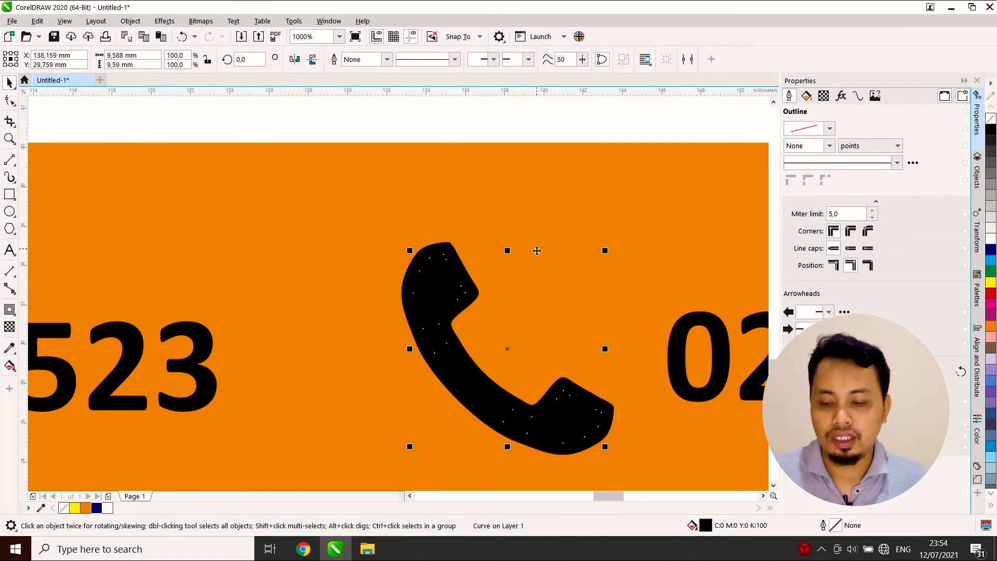
{"action": "left_click_drag", "start_coordinate": [444, 269], "coordinate": [507, 233]}
{"action": "key", "text": "ctrl+z"}
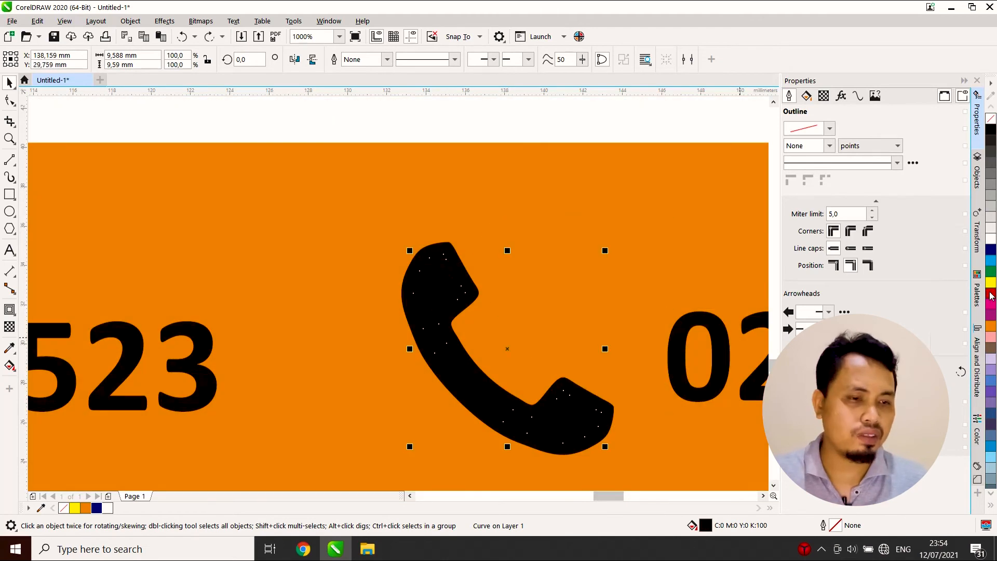
{"action": "left_click", "coordinate": [991, 294]}
{"action": "left_click", "coordinate": [992, 261]}
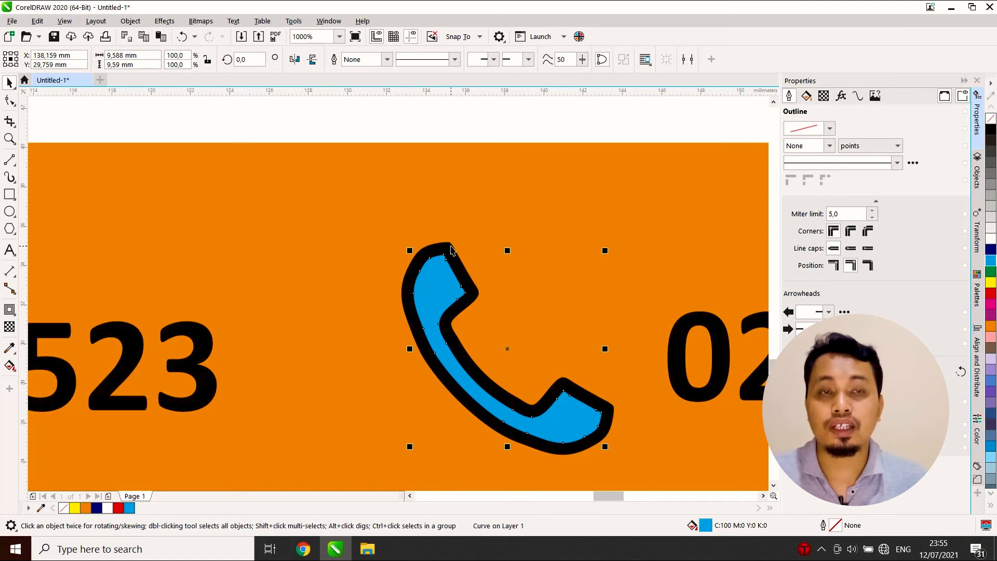
- Trim the black phone icon with the cyan inner shape, and delete the cyan shape to leave an outlined handset
{"action": "left_click", "coordinate": [451, 251], "text": "shift"}
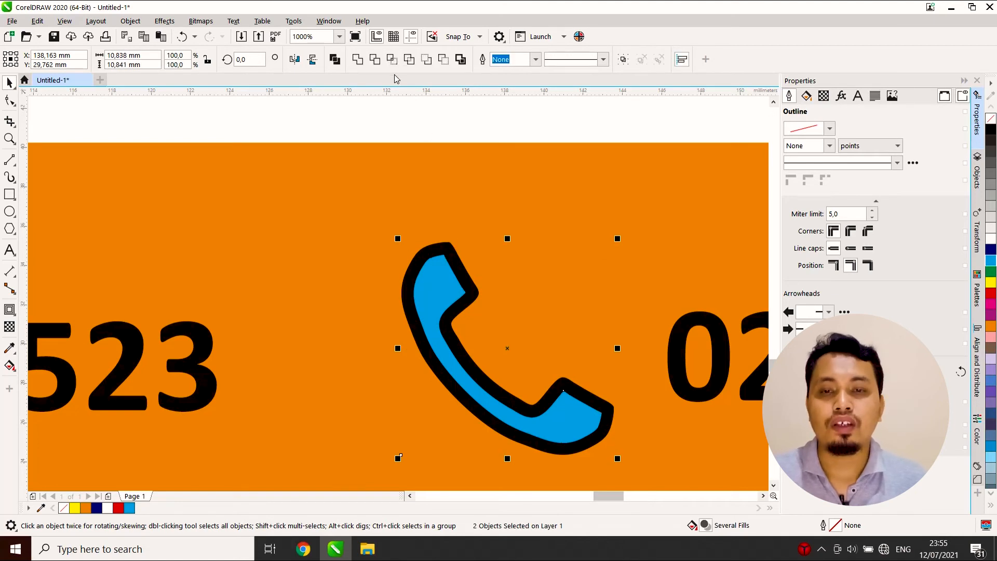
{"action": "left_click", "coordinate": [374, 57]}
{"action": "left_click", "coordinate": [431, 128]}
{"action": "key", "text": "Delete"}
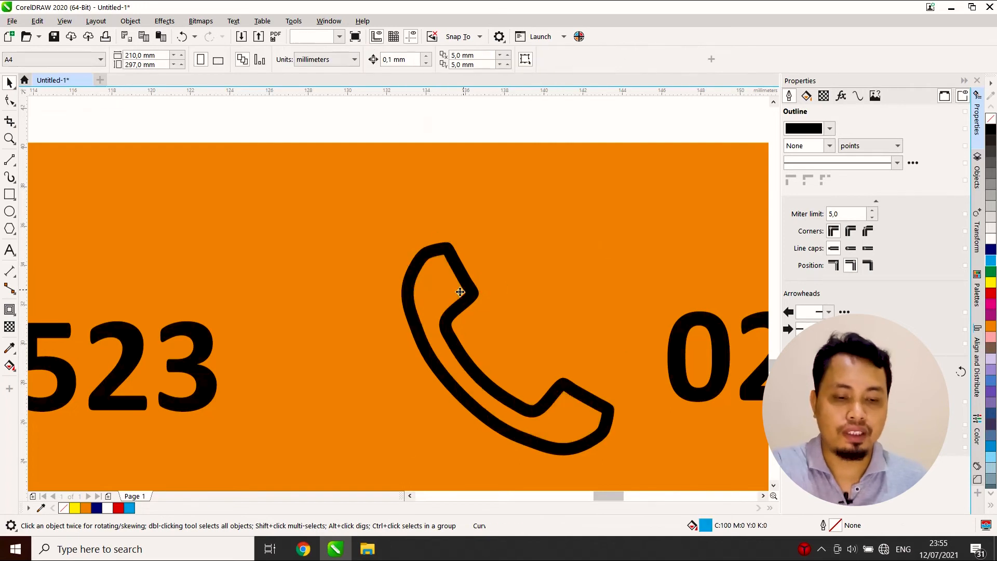
- Examine the outlined phone icon and the contact bar in relation to the rest of the page
{"action": "scroll", "coordinate": [452, 266], "scroll_direction": "down", "scroll_amount": 2}
{"action": "scroll", "coordinate": [558, 312], "scroll_direction": "down", "scroll_amount": 1}
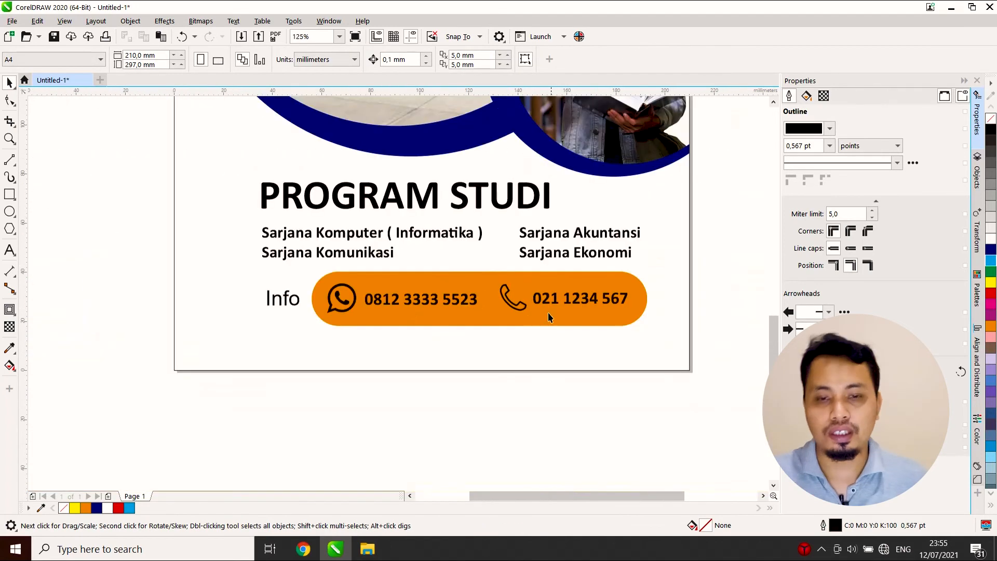
{"action": "scroll", "coordinate": [520, 312], "scroll_direction": "up", "scroll_amount": 1}
{"action": "left_click", "coordinate": [472, 426]}
{"action": "scroll", "coordinate": [472, 416], "scroll_direction": "down", "scroll_amount": 2}
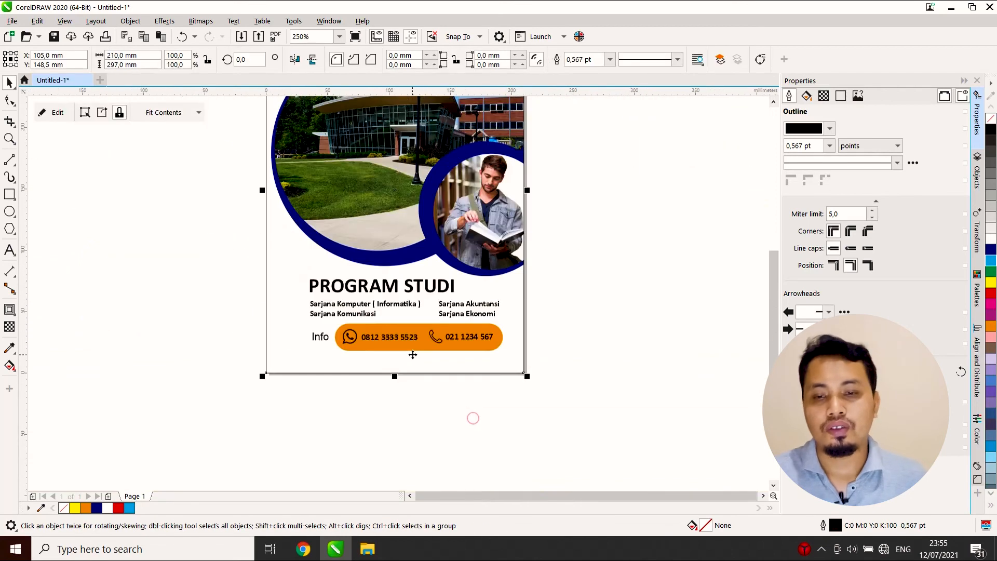
{"action": "scroll", "coordinate": [447, 352], "scroll_direction": "up", "scroll_amount": 1}
{"action": "left_click", "coordinate": [349, 440]}
{"action": "scroll", "coordinate": [282, 329], "scroll_direction": "up", "scroll_amount": 1}
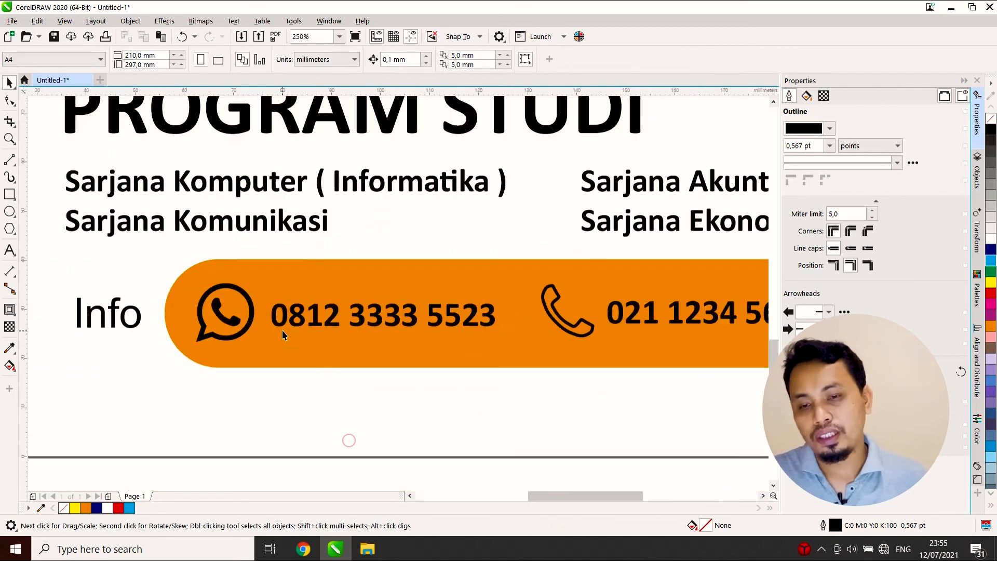
{"action": "left_click", "coordinate": [281, 322]}
{"action": "left_click_drag", "start_coordinate": [281, 322], "coordinate": [281, 298]}
{"action": "key", "text": "ctrl+z"}
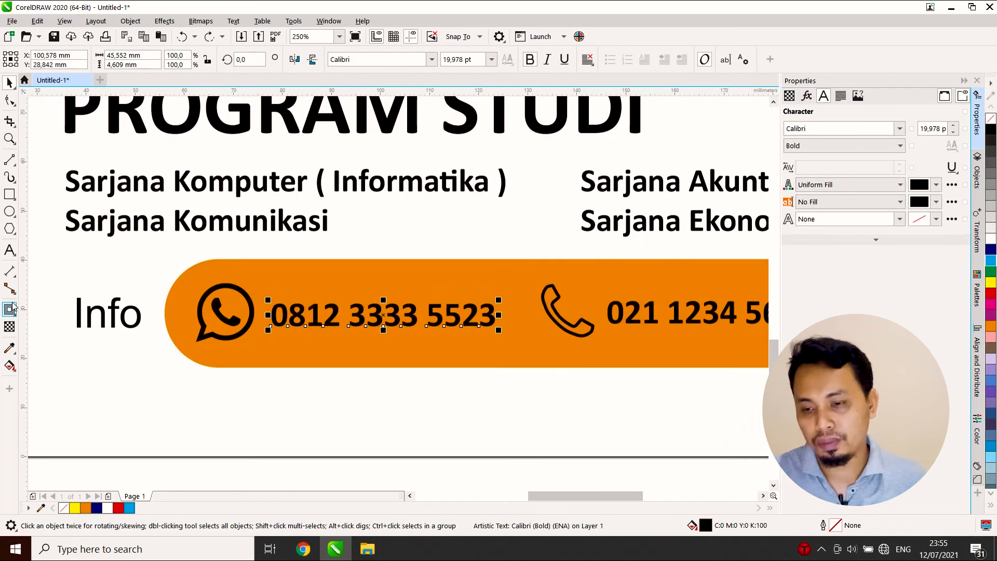
- Add the artistic text "Chat Whatsapp" above the first phone number
{"action": "left_click", "coordinate": [9, 249]}
{"action": "left_click", "coordinate": [276, 289]}
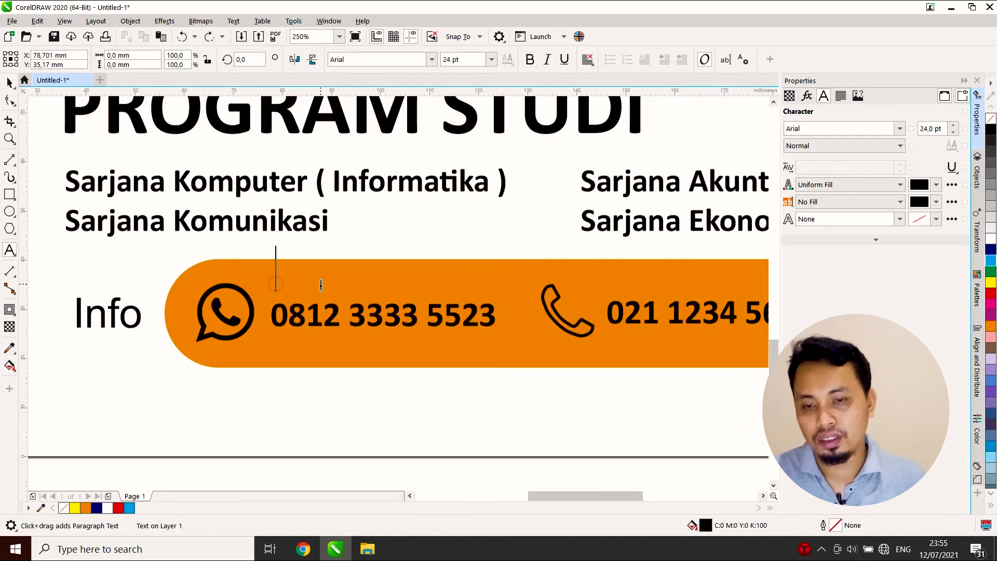
{"action": "type", "text": "Ch"}
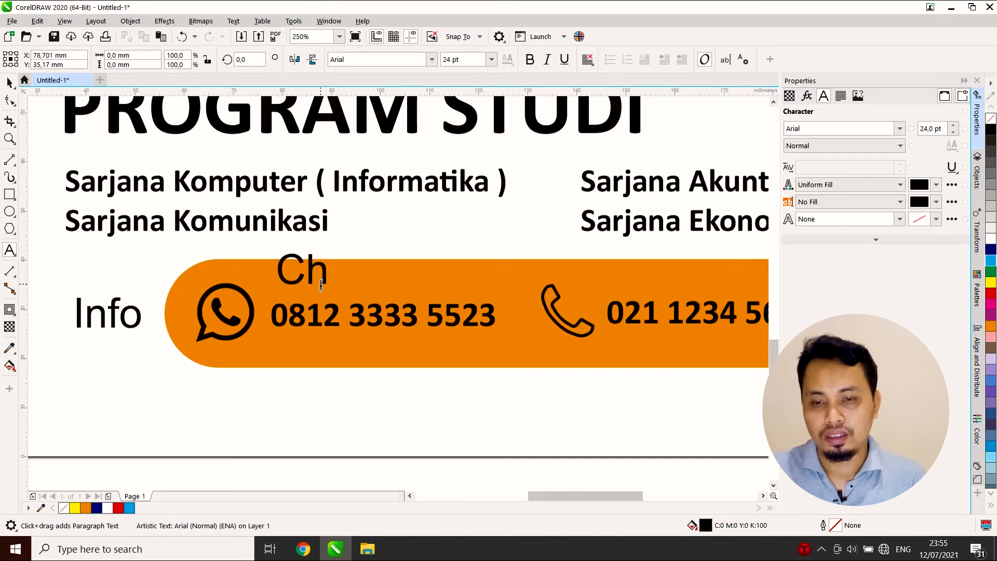
{"action": "type", "text": "at Whatsapp"}
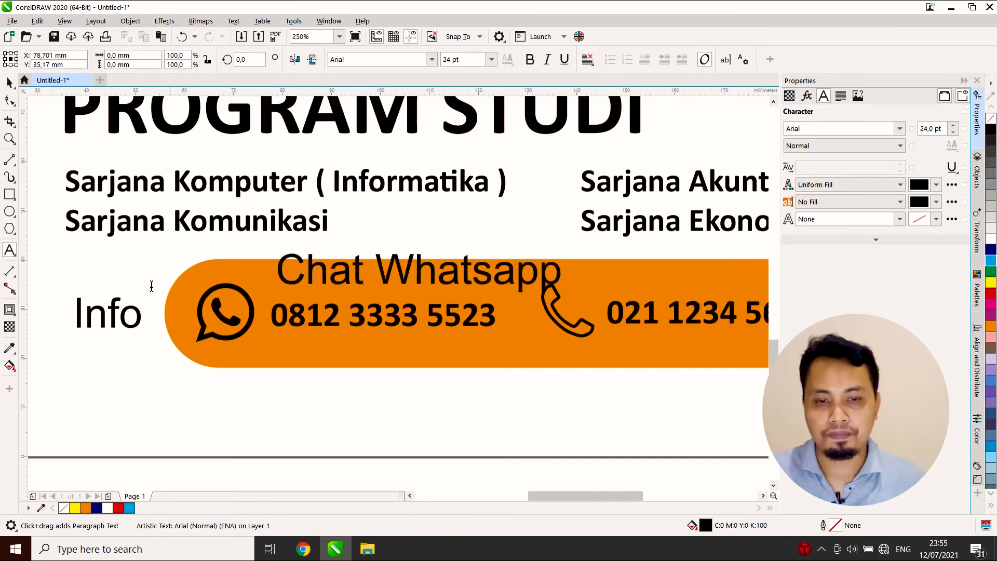
{"action": "key", "text": "Escape"}
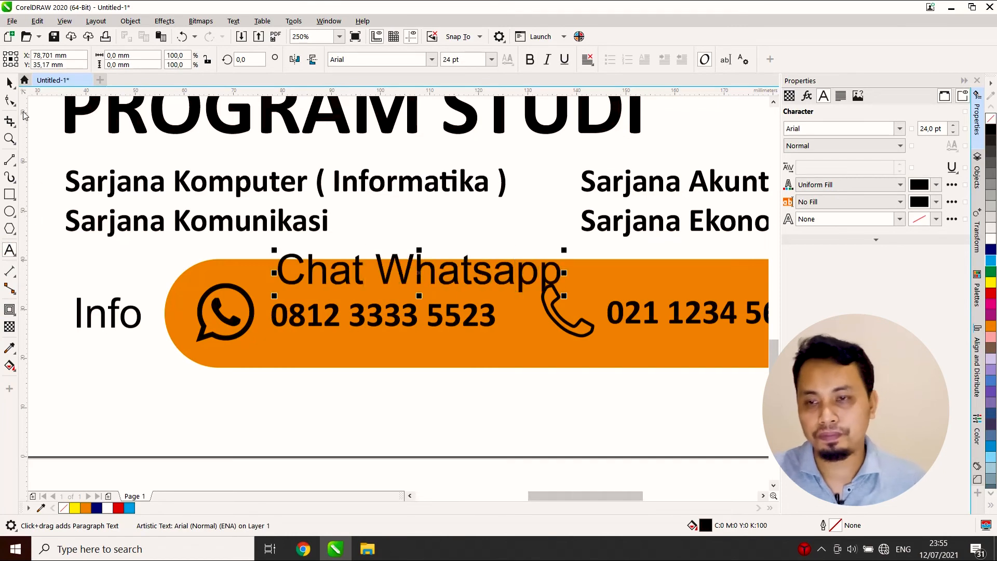
- Shrink the "Chat Whatsapp" label to about 9.4 pt and align it just above the start of the first phone number
{"action": "left_click", "coordinate": [8, 83]}
{"action": "left_click_drag", "start_coordinate": [565, 250], "coordinate": [525, 274]}
{"action": "left_click_drag", "start_coordinate": [381, 286], "coordinate": [377, 294]}
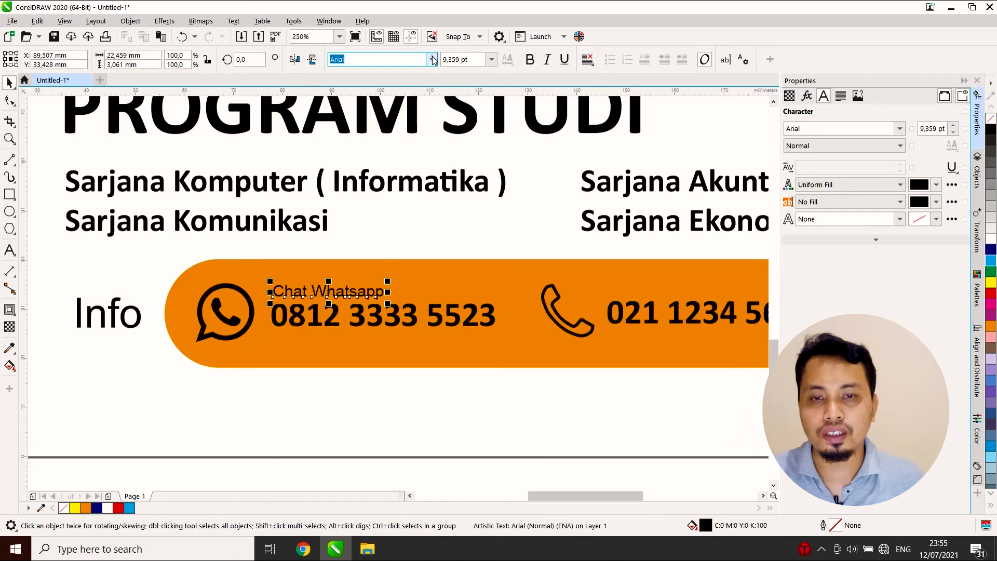
- Set the "Chat Whatsapp" label's font to Calibri Bold
{"action": "left_click", "coordinate": [431, 59]}
{"action": "left_click", "coordinate": [414, 247]}
{"action": "key", "text": "ctrl+z"}
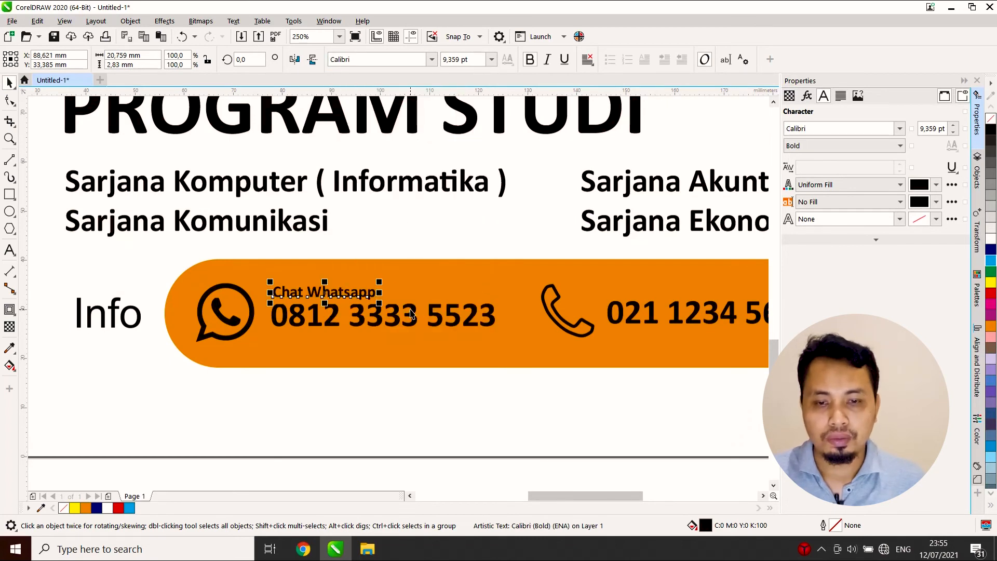
- Duplicate the "Chat Whatsapp" label above the second phone number and change the copy's text to "Call Center"
{"action": "key", "text": "ctrl+d"}
{"action": "left_click_drag", "start_coordinate": [389, 268], "coordinate": [698, 287]}
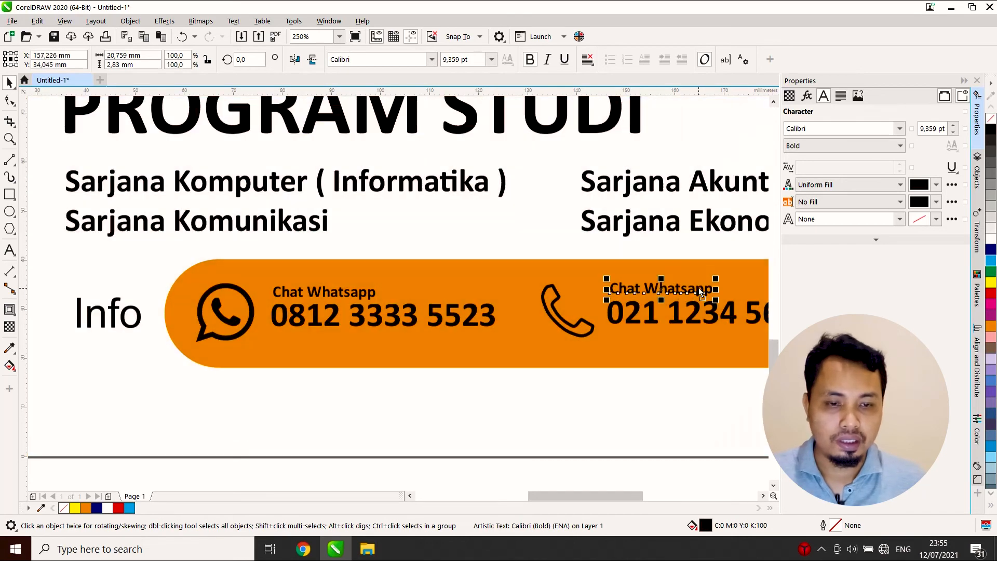
{"action": "double_click", "coordinate": [704, 279]}
{"action": "key", "text": "Delete"}
{"action": "type", "text": "Call Center"}
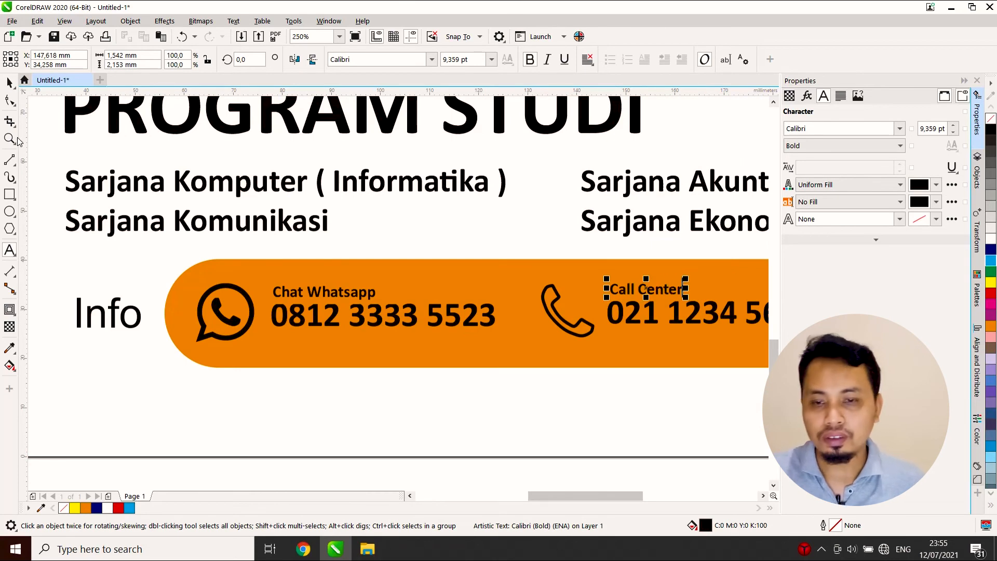
- Set the font size of both the "Call Center" and "Chat Whatsapp" labels to 14 pt
{"action": "left_click", "coordinate": [9, 82]}
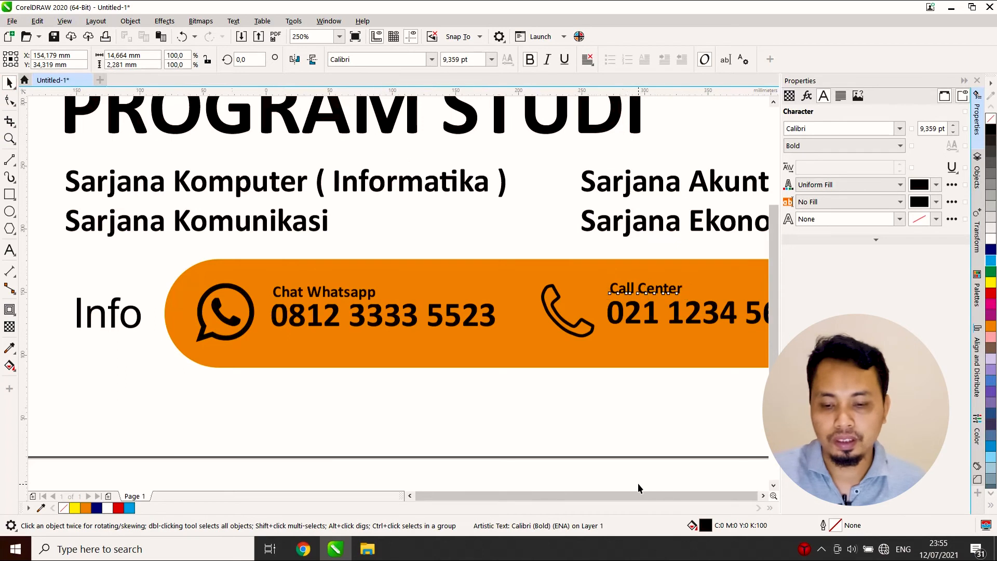
{"action": "key", "text": "shift+F4"}
{"action": "left_click", "coordinate": [553, 454]}
{"action": "scroll", "coordinate": [427, 468], "scroll_direction": "up", "scroll_amount": 4}
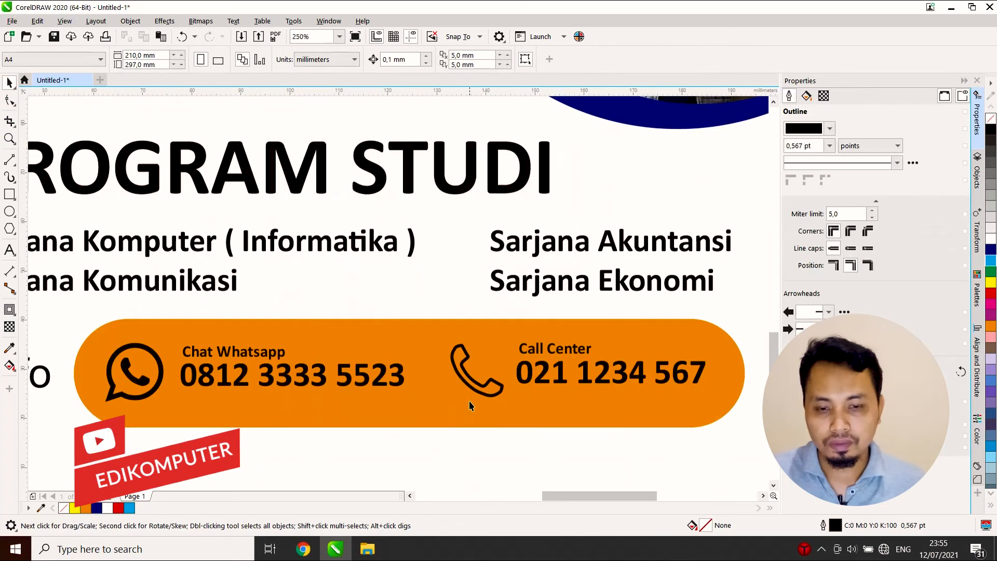
{"action": "scroll", "coordinate": [468, 400], "scroll_direction": "down", "scroll_amount": 3}
{"action": "scroll", "coordinate": [498, 394], "scroll_direction": "up", "scroll_amount": 3}
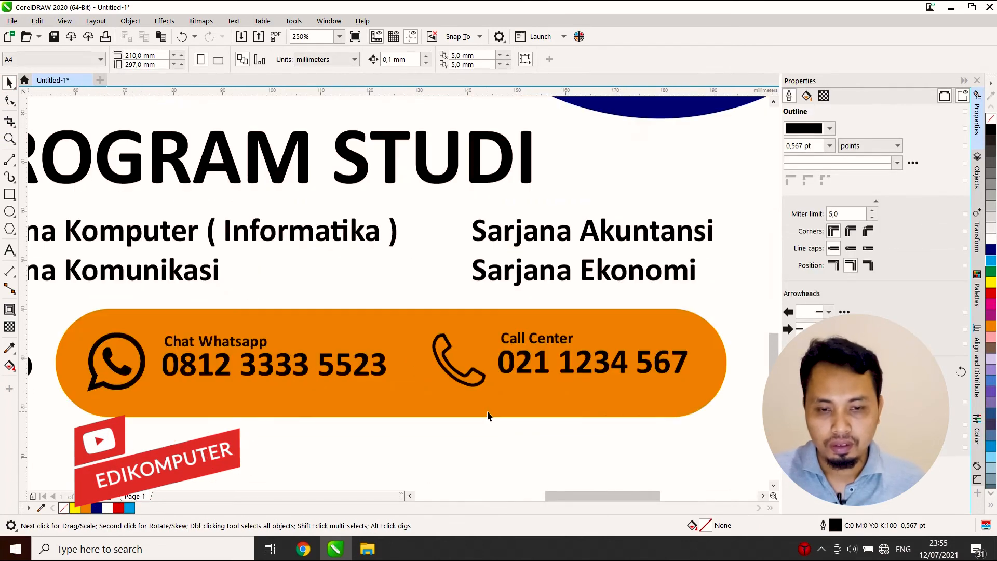
{"action": "left_click", "coordinate": [535, 340]}
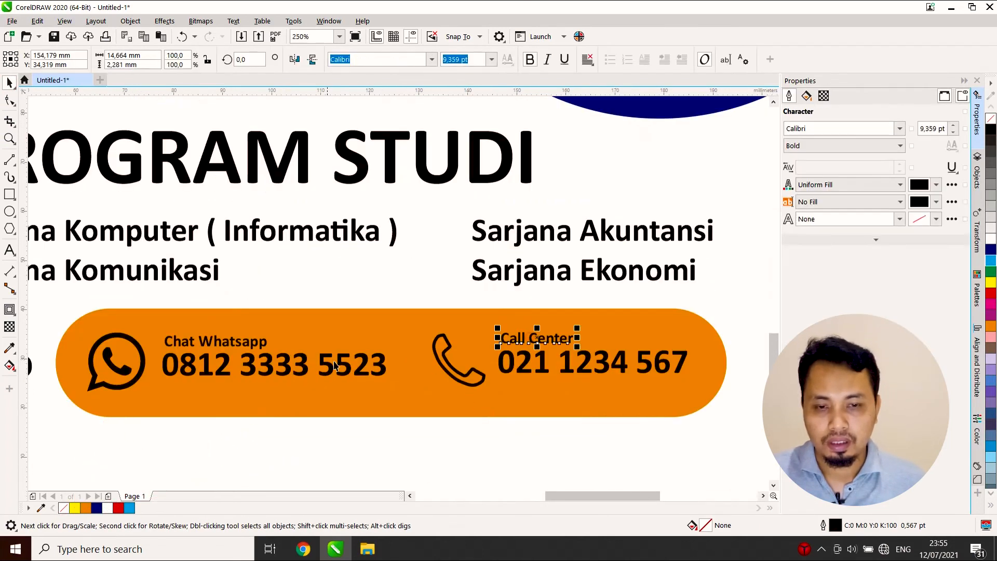
{"action": "left_click", "coordinate": [492, 60]}
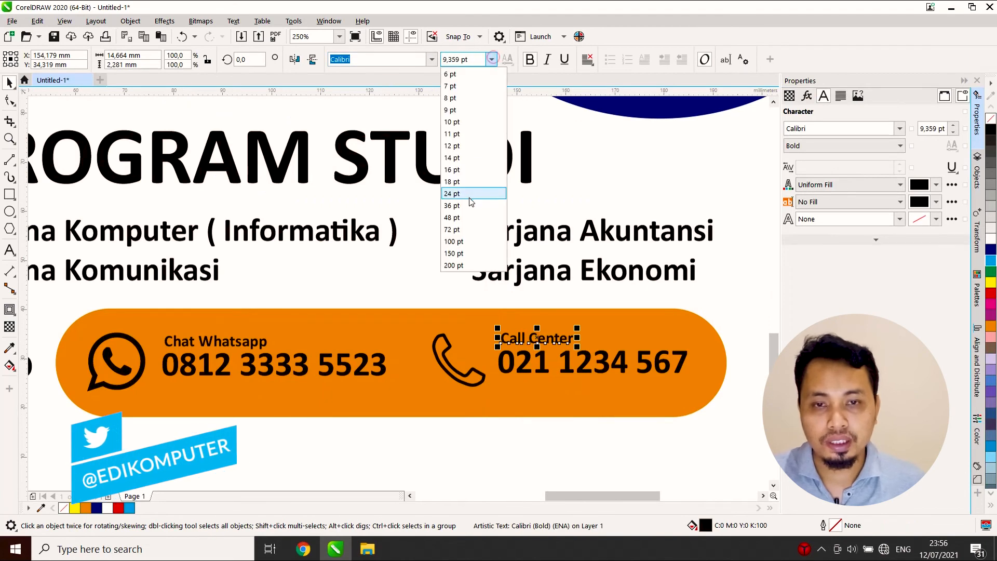
{"action": "left_click", "coordinate": [477, 163]}
{"action": "left_click", "coordinate": [258, 344]}
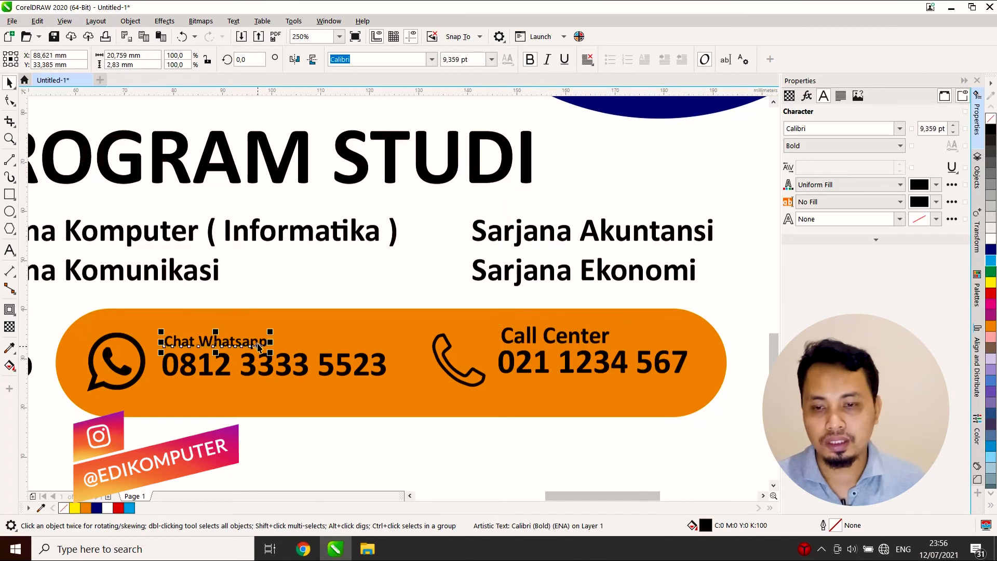
{"action": "left_click", "coordinate": [491, 59]}
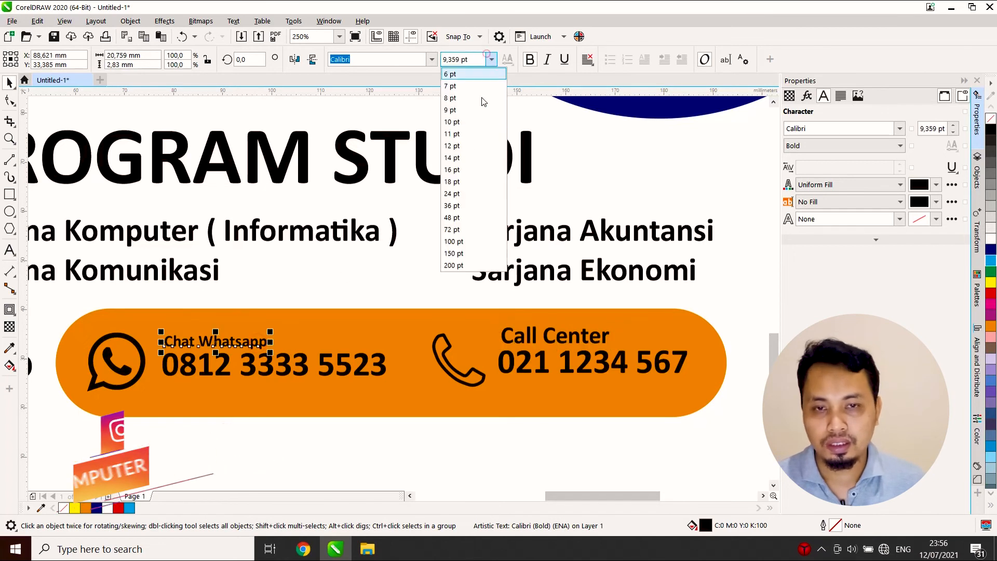
{"action": "left_click", "coordinate": [461, 155]}
- Move both phone numbers together slightly downward to open a gap beneath their labels
{"action": "left_click", "coordinate": [304, 366]}
{"action": "left_click", "coordinate": [523, 363], "text": "shift"}
{"action": "left_click_drag", "start_coordinate": [526, 356], "coordinate": [528, 364]}
{"action": "scroll", "coordinate": [472, 365], "scroll_direction": "down", "scroll_amount": 2}
{"action": "left_click", "coordinate": [615, 391]}
- Recolor both icons, both labels and both phone numbers on the orange bar white
{"action": "scroll", "coordinate": [484, 388], "scroll_direction": "up", "scroll_amount": 1}
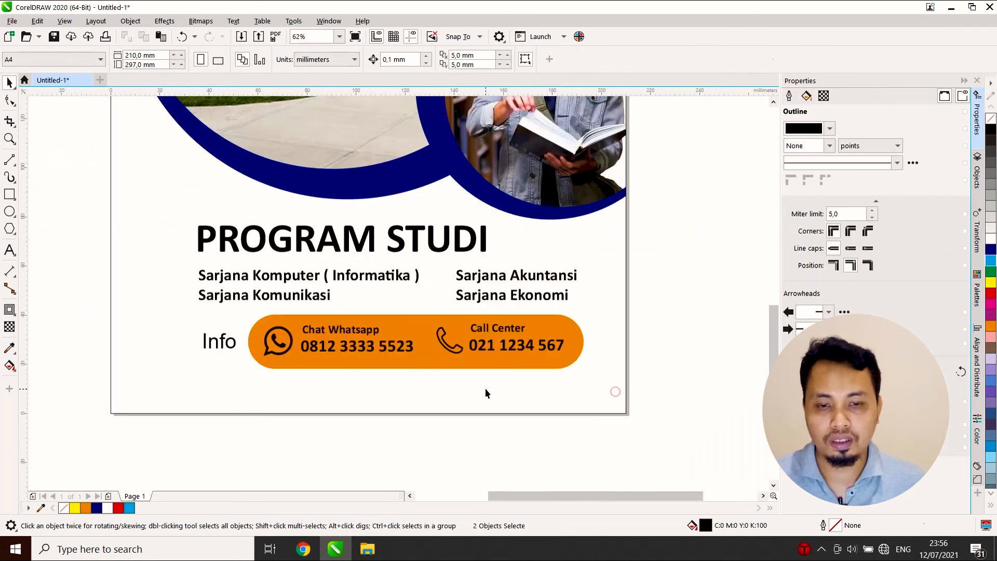
{"action": "left_click_drag", "start_coordinate": [304, 374], "coordinate": [253, 373]}
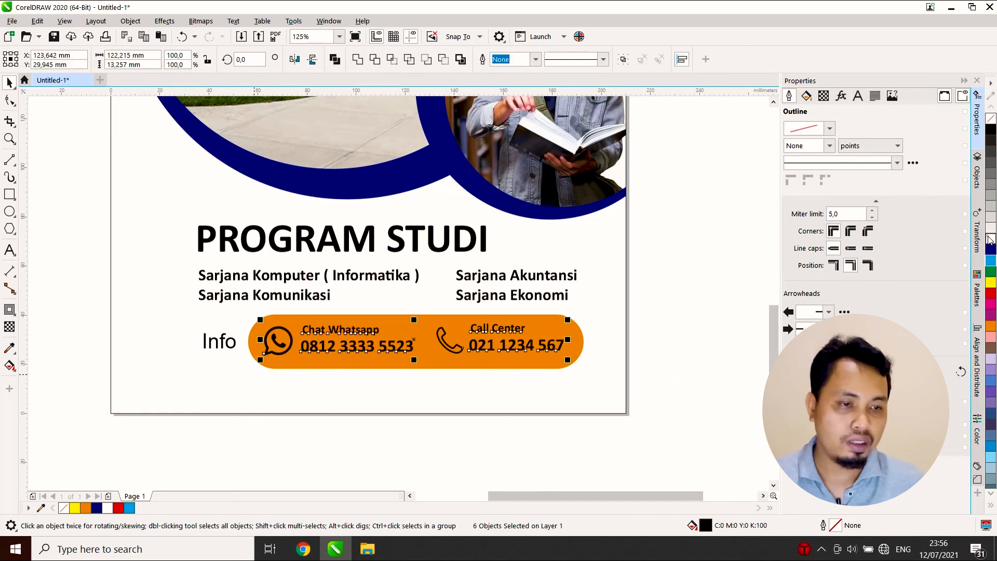
{"action": "left_click", "coordinate": [662, 322]}
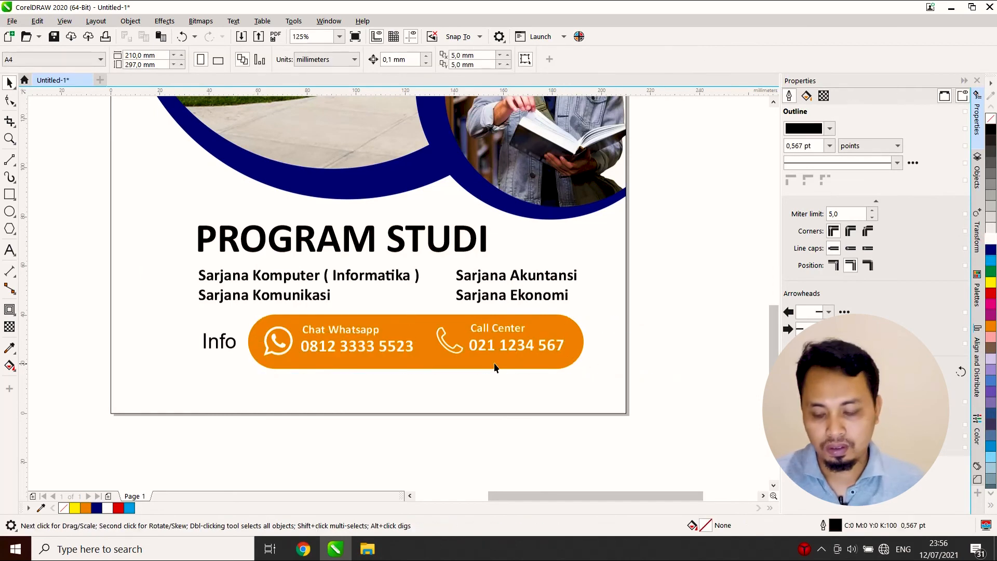
- Draw a vertical divider line about 16 mm long between the two contacts and make its outline white
{"action": "scroll", "coordinate": [416, 350], "scroll_direction": "up", "scroll_amount": 4}
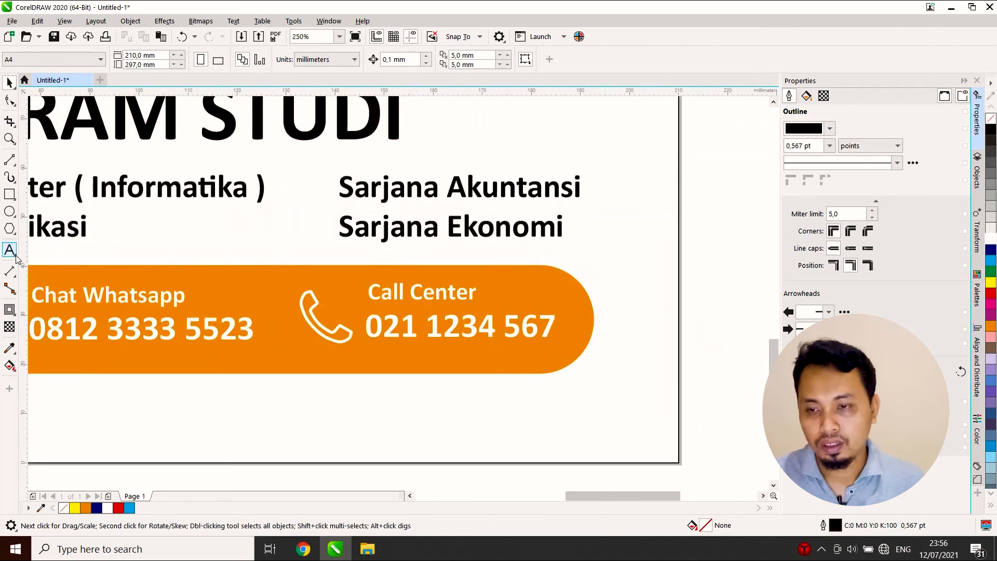
{"action": "left_click", "coordinate": [10, 160]}
{"action": "left_click_drag", "start_coordinate": [277, 281], "coordinate": [276, 362]}
{"action": "key", "text": "space"}
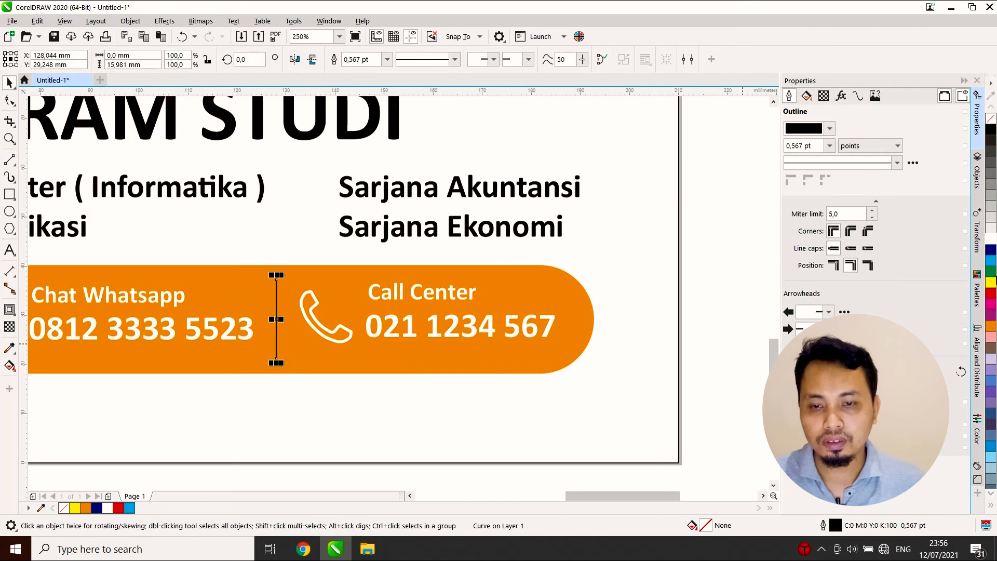
{"action": "right_click", "coordinate": [990, 240]}
- Set the divider line's outline width to 1.5 pt and give it round line caps
{"action": "scroll", "coordinate": [252, 319], "scroll_direction": "up", "scroll_amount": 2}
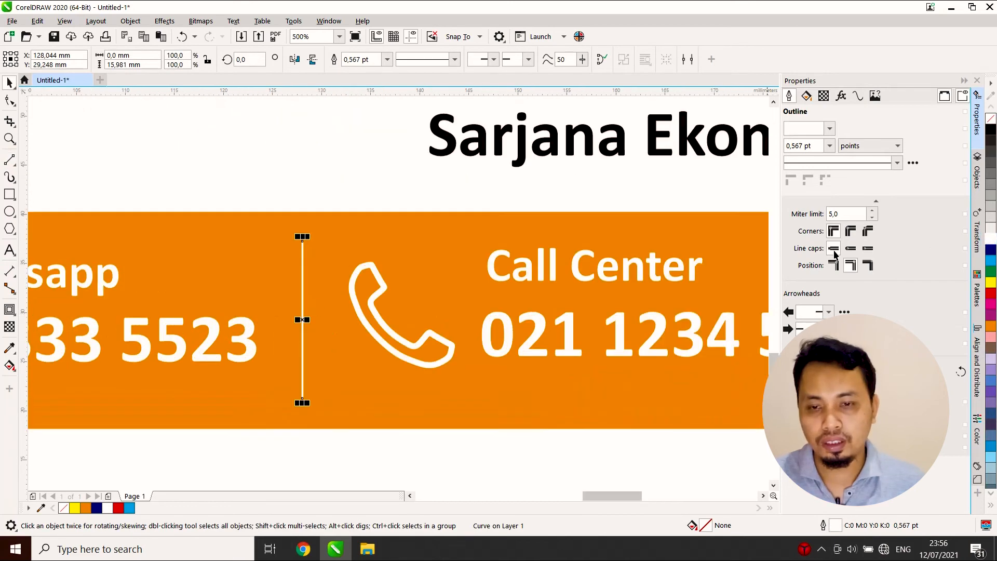
{"action": "left_click", "coordinate": [829, 145]}
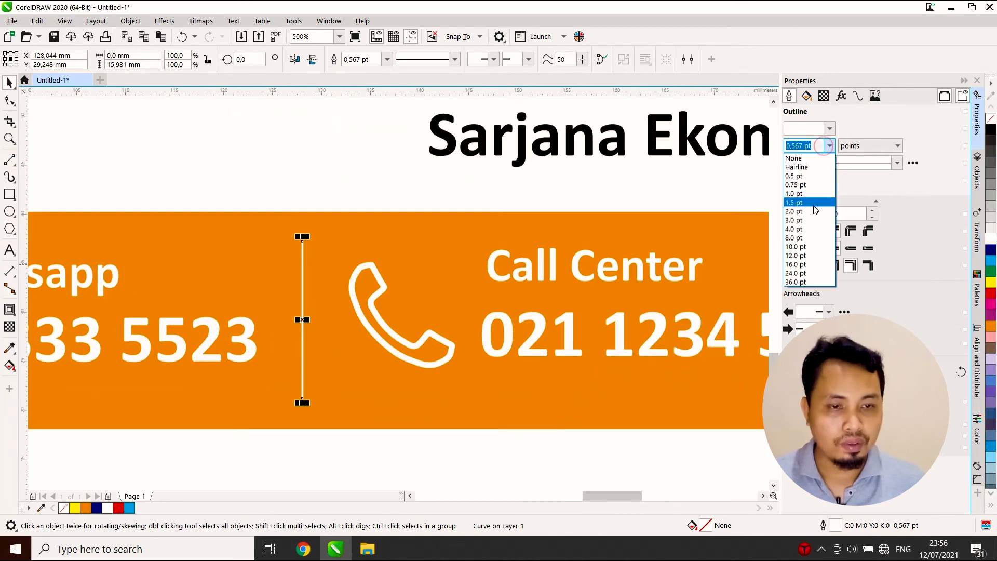
{"action": "left_click", "coordinate": [813, 208]}
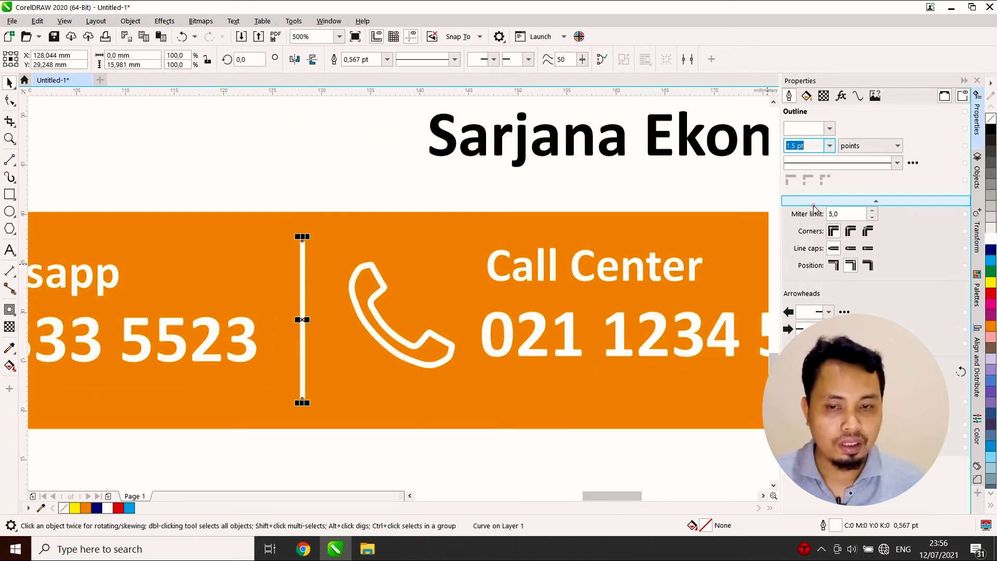
{"action": "left_click", "coordinate": [851, 249]}
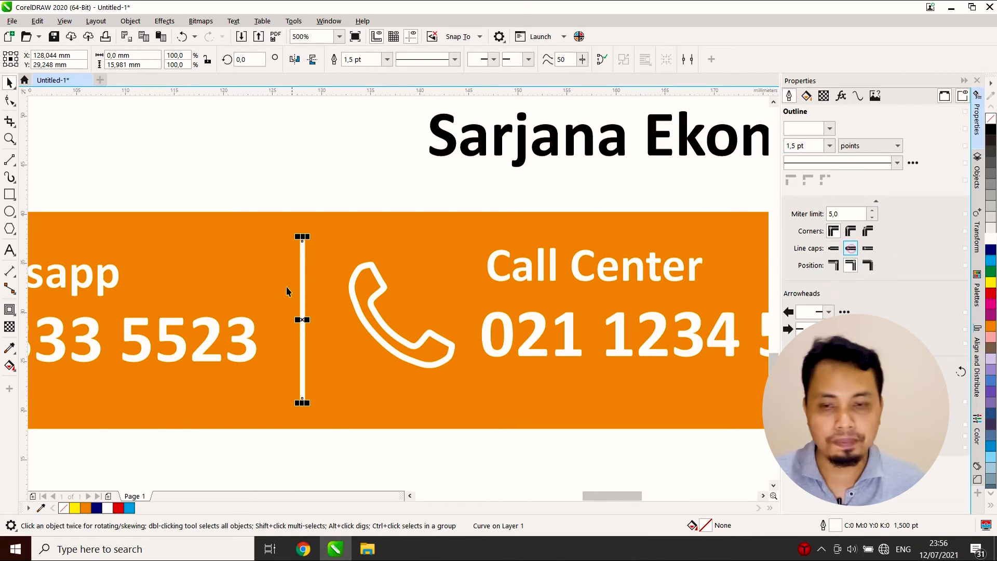
{"action": "scroll", "coordinate": [300, 238], "scroll_direction": "up", "scroll_amount": 6}
{"action": "scroll", "coordinate": [322, 252], "scroll_direction": "down", "scroll_amount": 6}
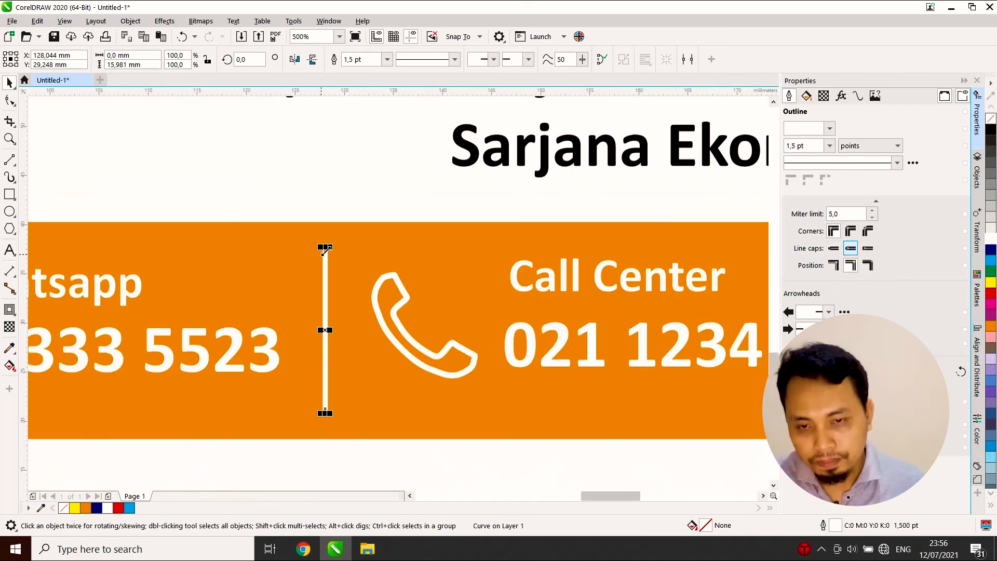
- Center the divider line horizontally and vertically on the orange bar
{"action": "scroll", "coordinate": [448, 267], "scroll_direction": "down", "scroll_amount": 4}
{"action": "left_click", "coordinate": [548, 269], "text": "shift"}
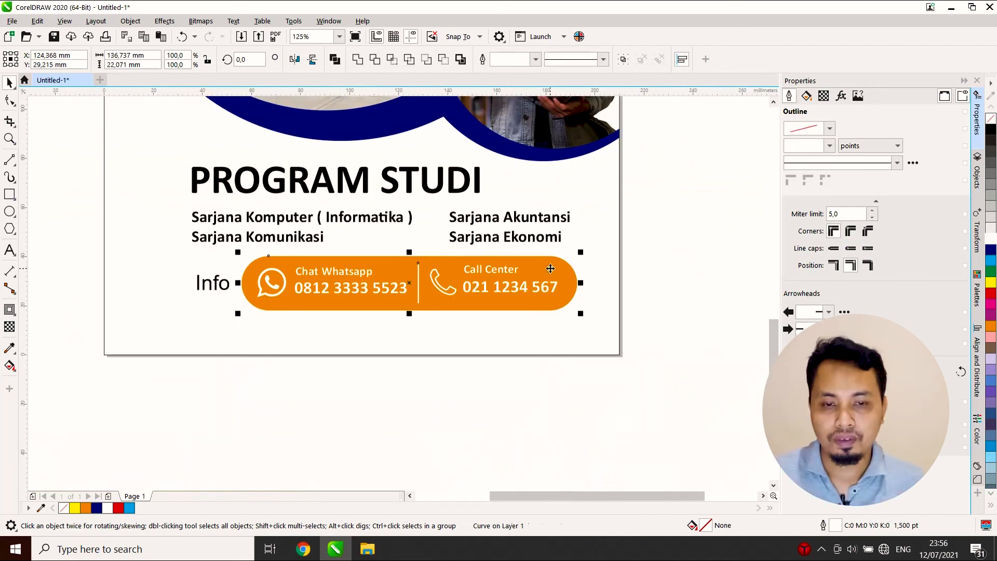
{"action": "left_click", "coordinate": [665, 238]}
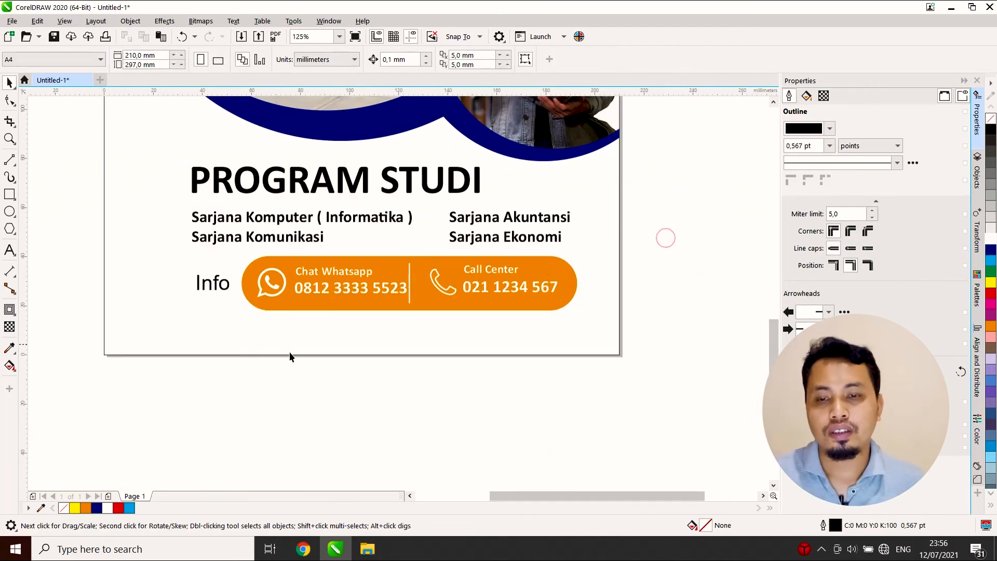
{"action": "left_click", "coordinate": [237, 389]}
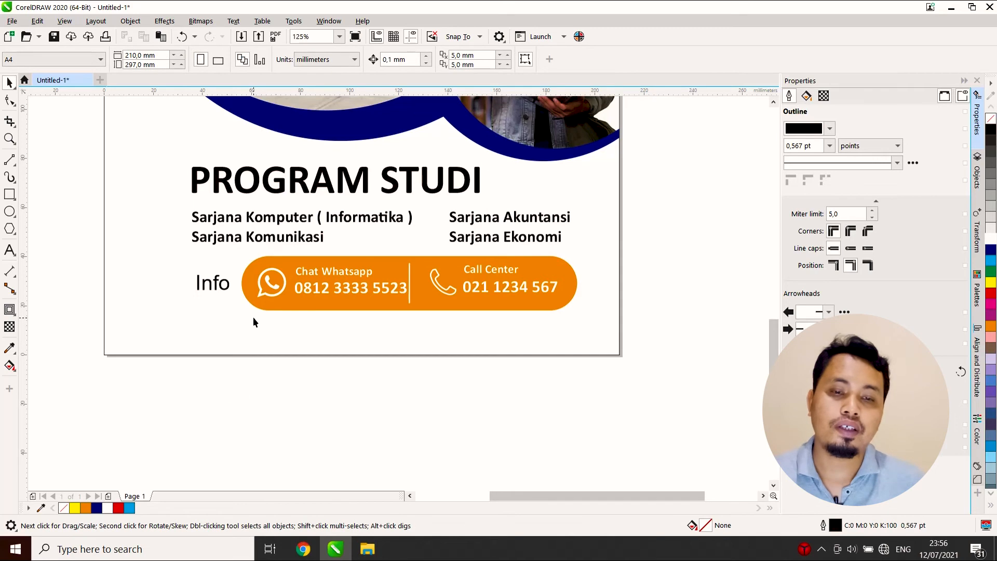
- Shift the WhatsApp items slightly left, away from the divider, and move the Call Center items left, closer to it
{"action": "left_click_drag", "start_coordinate": [386, 268], "coordinate": [391, 290]}
{"action": "left_click_drag", "start_coordinate": [411, 408], "coordinate": [513, 292]}
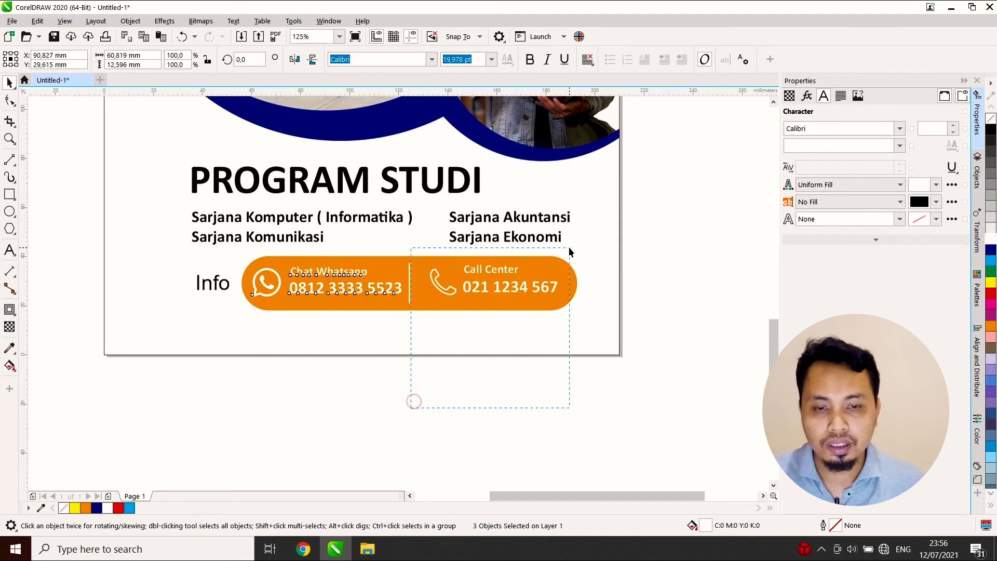
{"action": "left_click_drag", "start_coordinate": [569, 249], "coordinate": [569, 249]}
{"action": "left_click_drag", "start_coordinate": [513, 285], "coordinate": [490, 292]}
{"action": "left_click", "coordinate": [637, 304]}
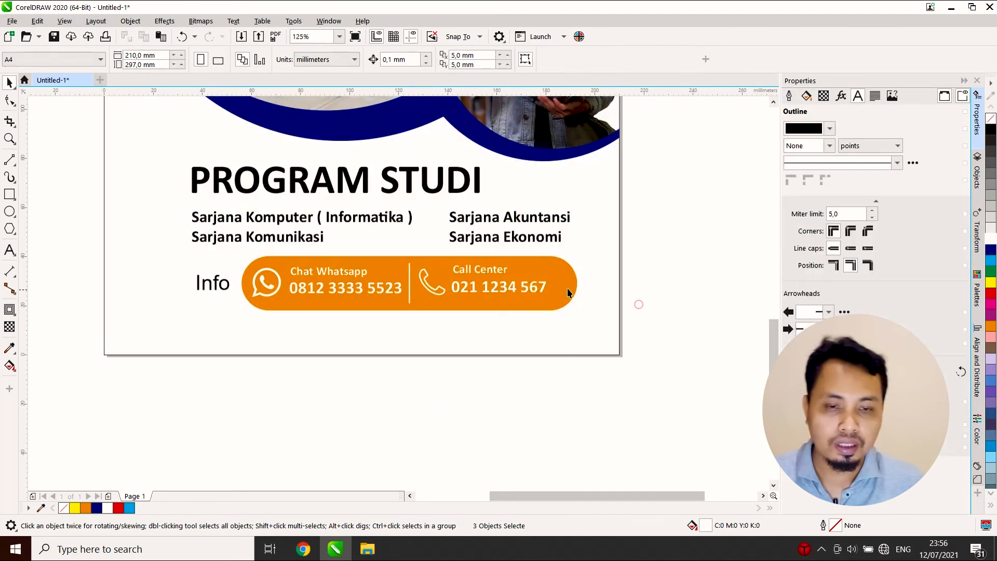
- Group the icons, labels, phone numbers and divider, and center the group horizontally and vertically on the orange bar
{"action": "left_click_drag", "start_coordinate": [208, 419], "coordinate": [560, 259]}
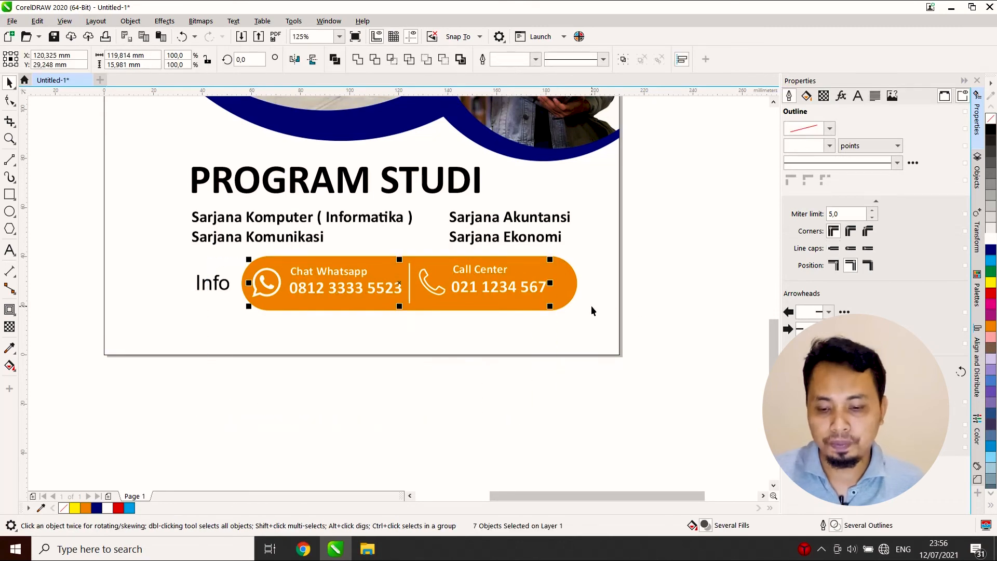
{"action": "left_click", "coordinate": [667, 271]}
{"action": "left_click", "coordinate": [509, 288]}
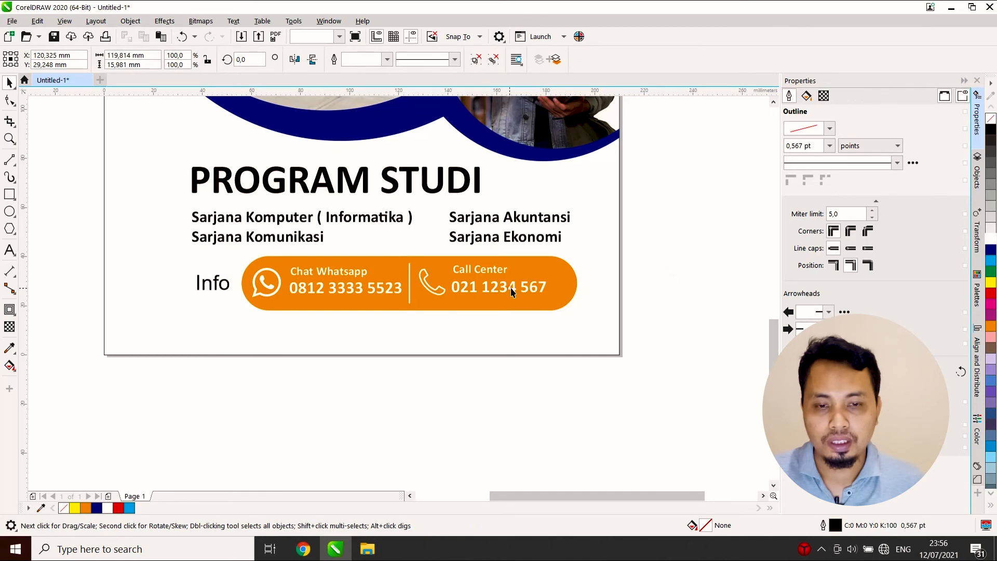
{"action": "left_click", "coordinate": [569, 285], "text": "shift"}
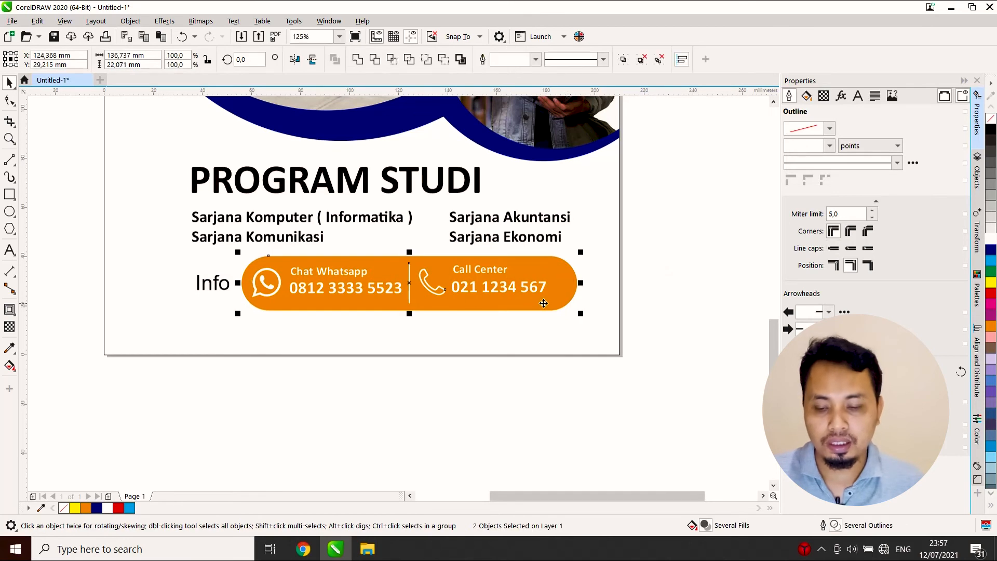
{"action": "key", "text": "e"}
{"action": "left_click", "coordinate": [659, 262]}
{"action": "scroll", "coordinate": [658, 263], "scroll_direction": "down", "scroll_amount": 2}
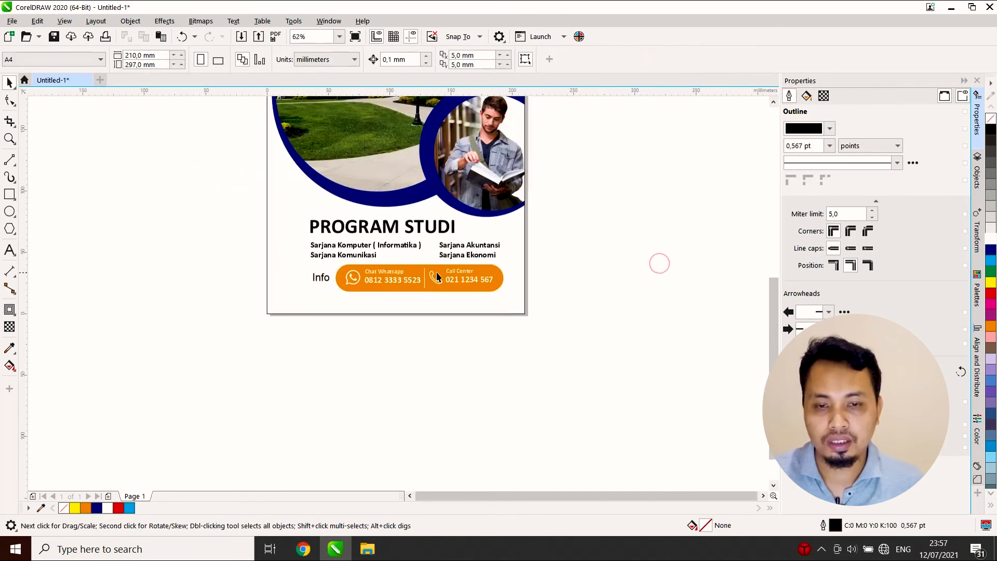
{"action": "scroll", "coordinate": [456, 275], "scroll_direction": "up", "scroll_amount": 2}
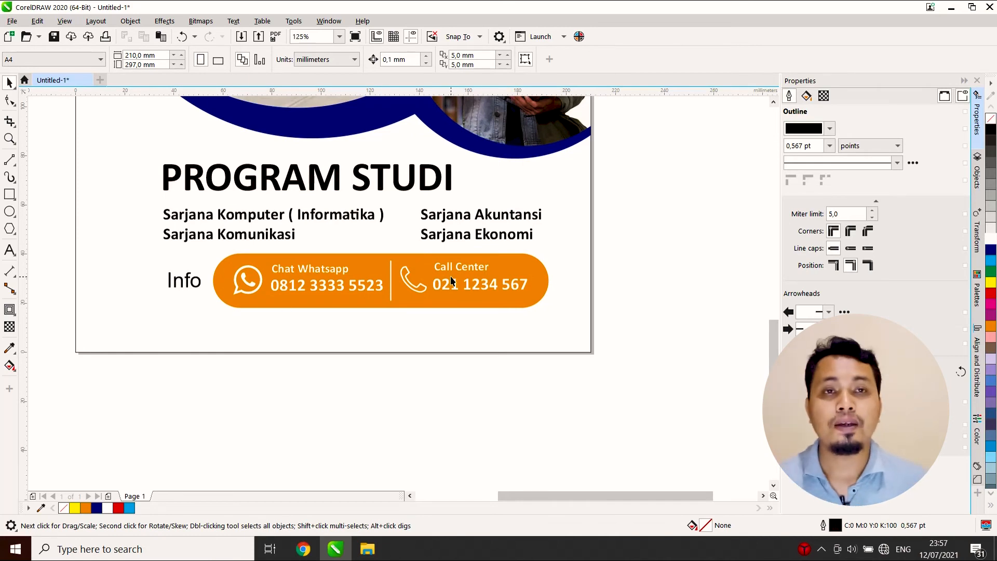
- Move the grouped contact items about 5.5 mm left, off the center of the orange bar
{"action": "left_click", "coordinate": [452, 268]}
{"action": "left_click_drag", "start_coordinate": [480, 269], "coordinate": [467, 277]}
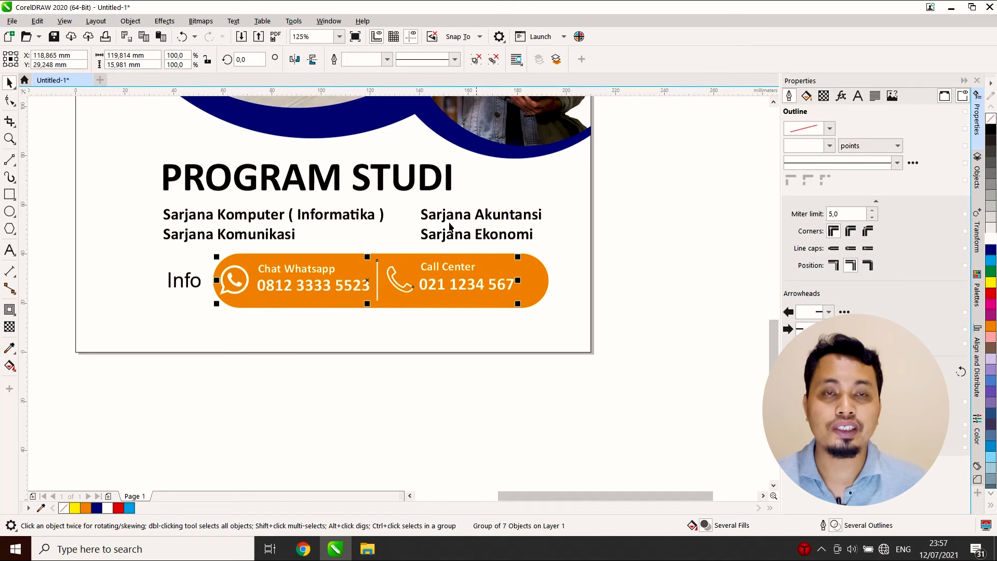
{"action": "left_click", "coordinate": [544, 287], "text": "shift"}
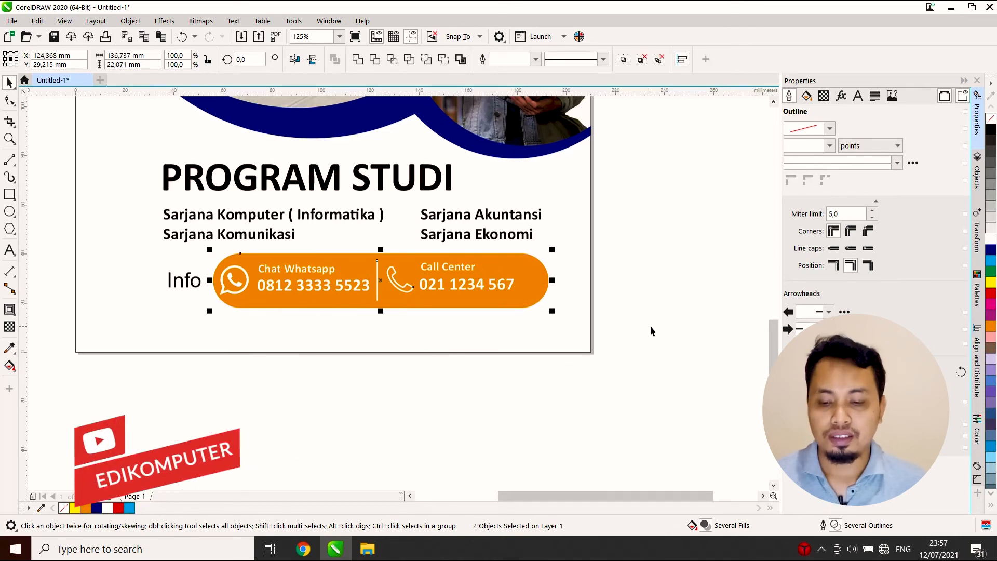
{"action": "left_click", "coordinate": [623, 270]}
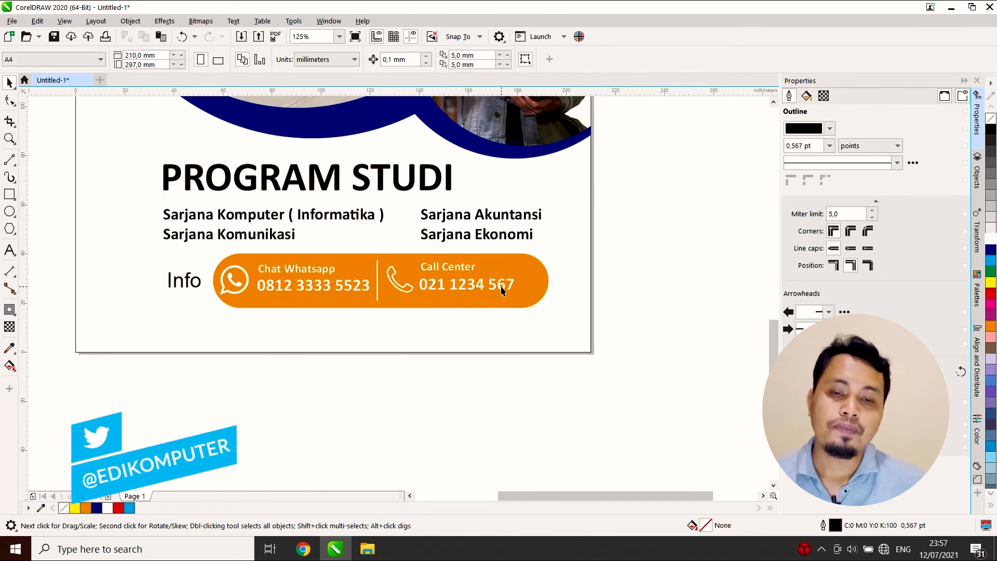
- Align the grouped contact items with the orange bar's horizontal and vertical centers
{"action": "left_click", "coordinate": [500, 286]}
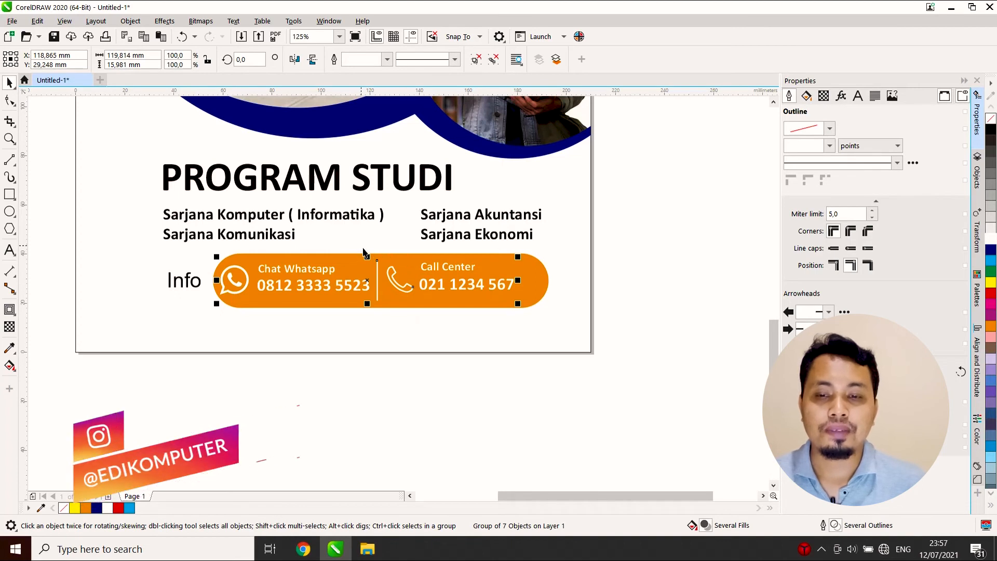
{"action": "left_click", "coordinate": [539, 292], "text": "shift"}
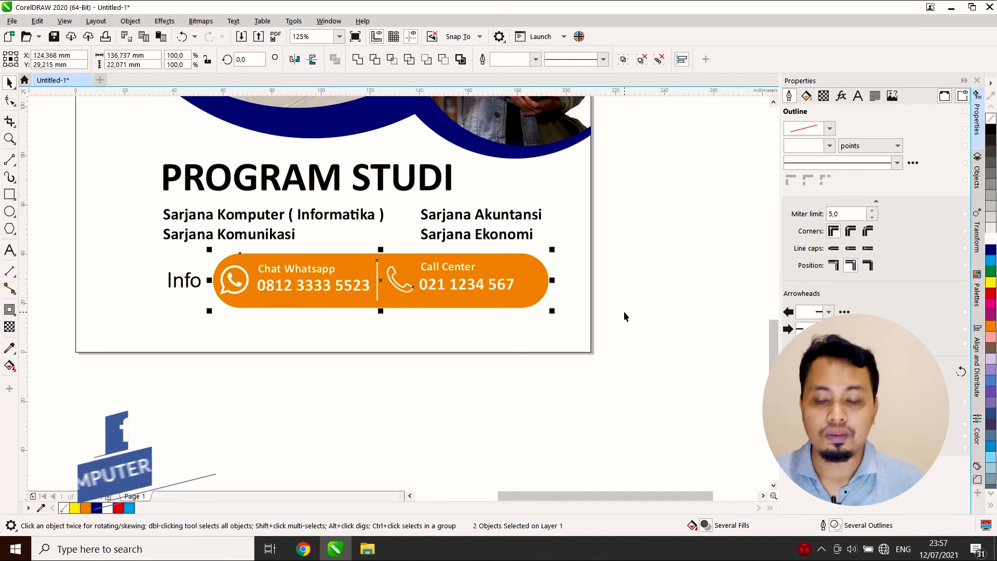
{"action": "key", "text": "c"}
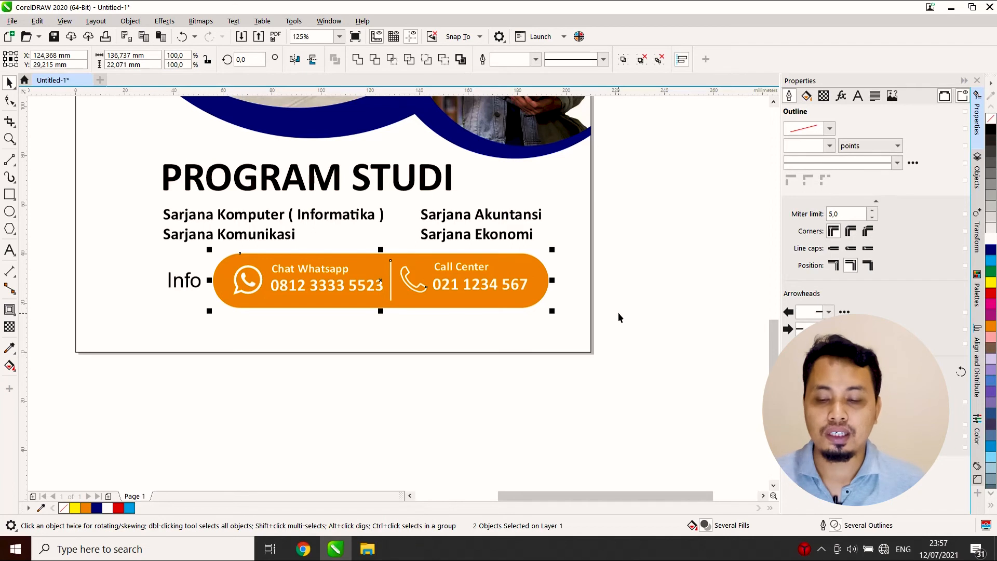
{"action": "key", "text": "e"}
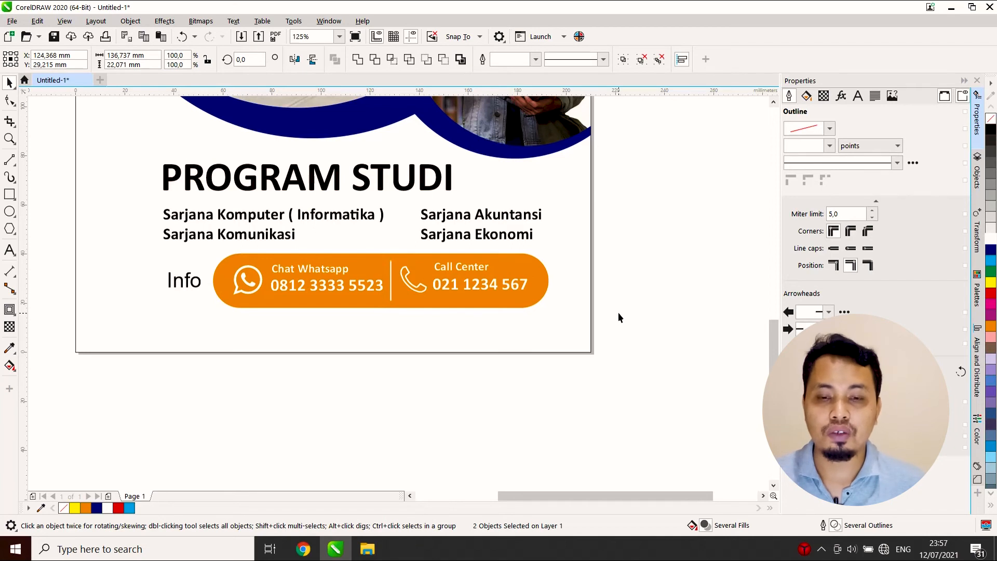
{"action": "left_click", "coordinate": [626, 291]}
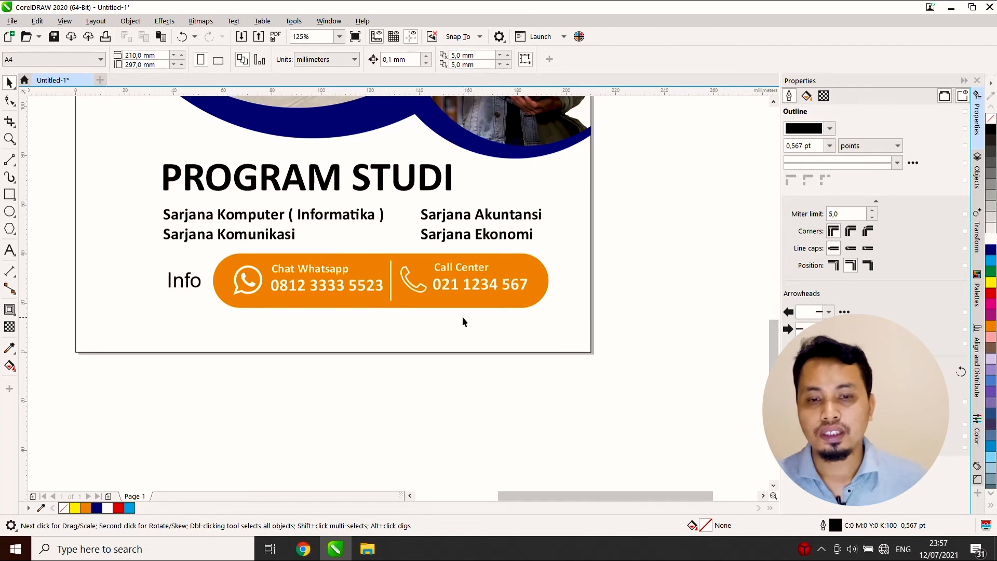
- Set the font of the "Info" label beside the orange bar to Calibri (Bold)
{"action": "scroll", "coordinate": [459, 318], "scroll_direction": "down", "scroll_amount": 2}
{"action": "scroll", "coordinate": [400, 306], "scroll_direction": "up", "scroll_amount": 2}
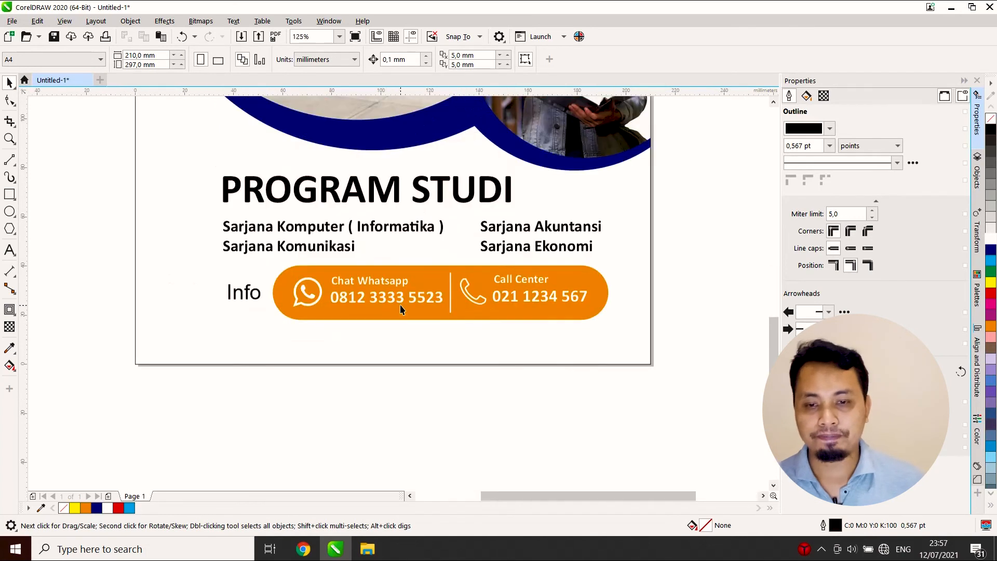
{"action": "left_click", "coordinate": [256, 293]}
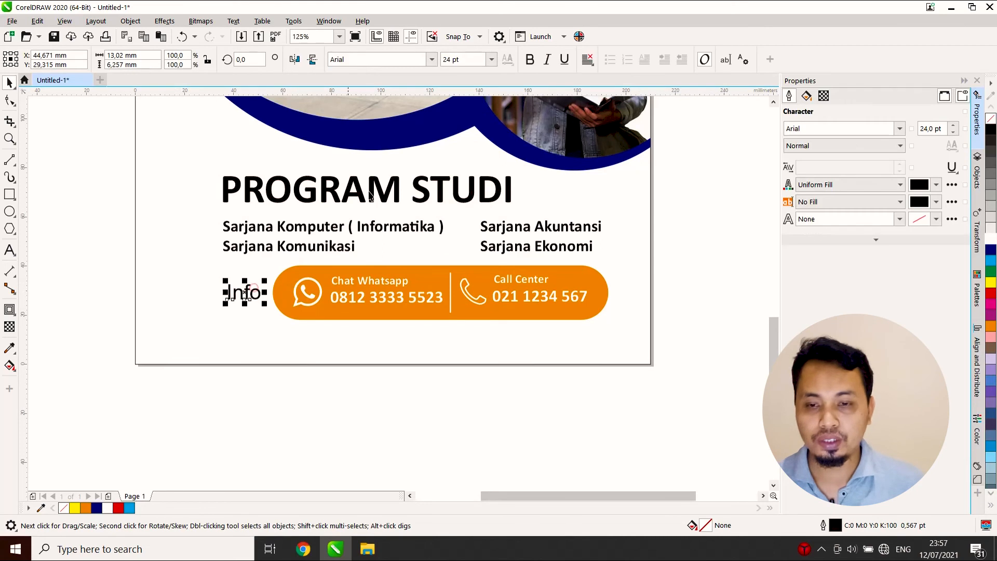
{"action": "left_click", "coordinate": [431, 60]}
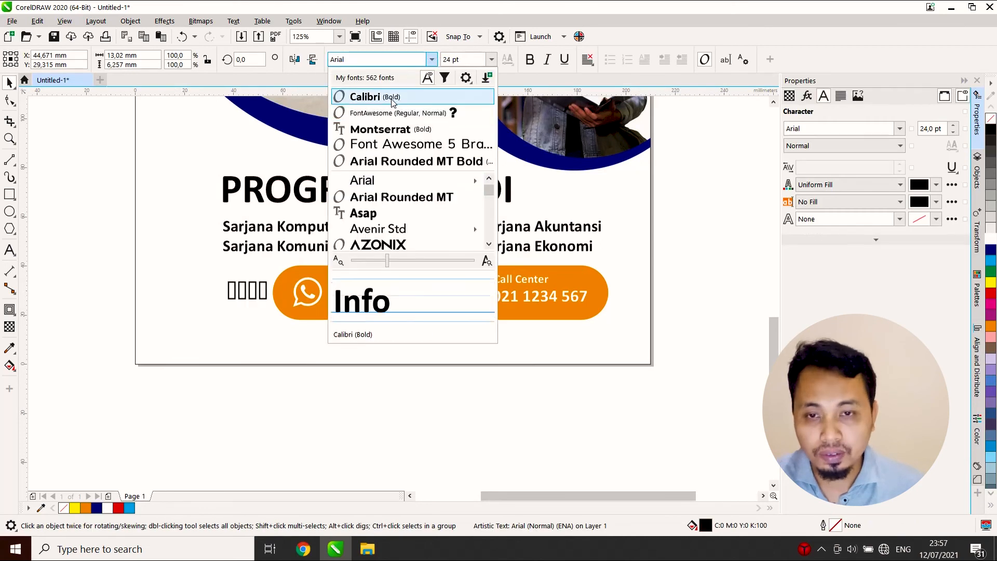
{"action": "left_click", "coordinate": [410, 414]}
{"action": "left_click", "coordinate": [410, 413]}
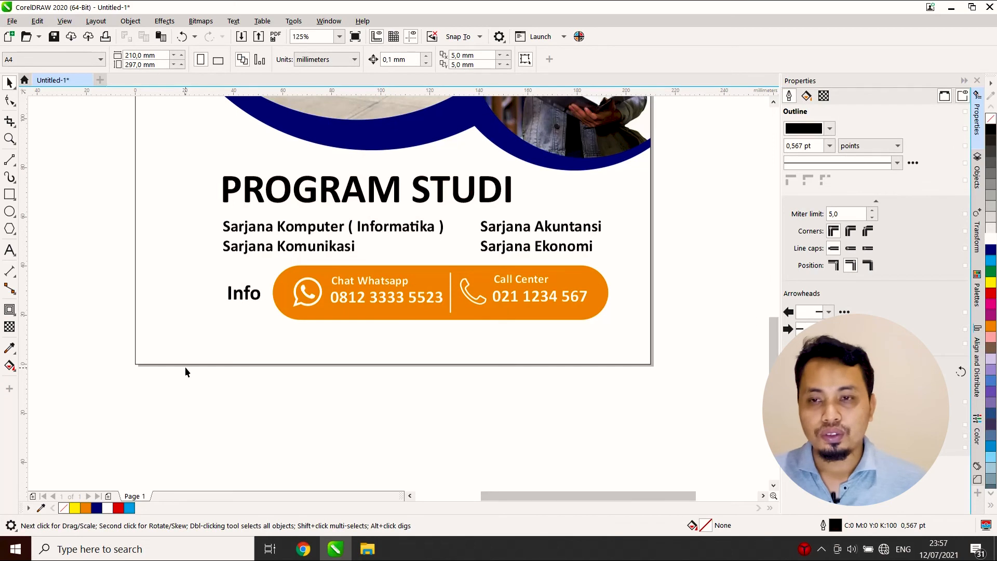
- Draw a rectangle about 208 mm wide and 15 mm high along the bottom edge of the page
{"action": "left_click", "coordinate": [10, 193]}
{"action": "mouse_move", "coordinate": [140, 327]}
{"action": "left_mouse_down"}
{"action": "mouse_move", "coordinate": [266, 352]}
{"action": "mouse_move", "coordinate": [651, 366]}
{"action": "left_mouse_up"}
{"action": "key", "text": "space"}
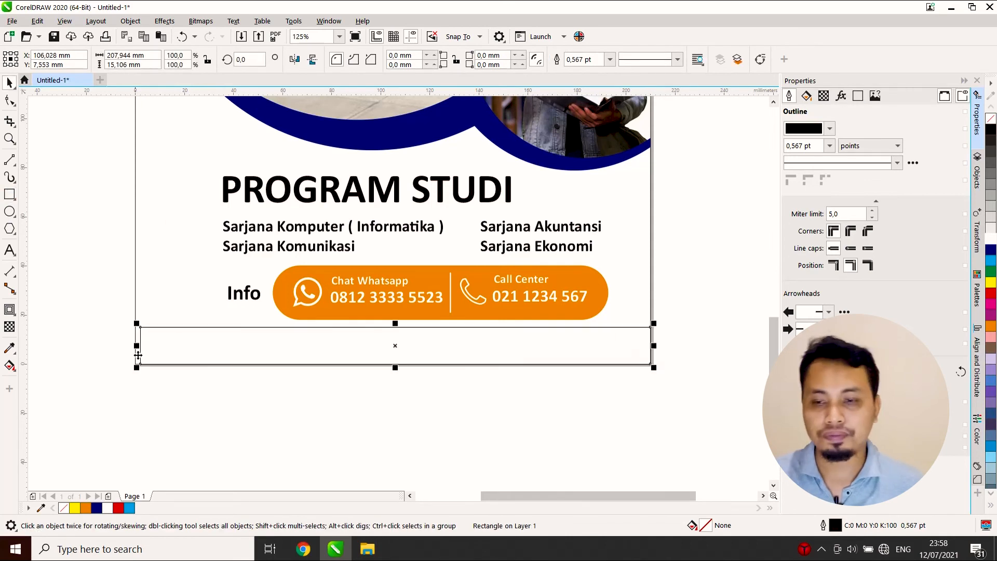
- Stretch the bottom rectangle to the page's left edge so it is 210 mm wide, and compare its width with the page frame
{"action": "scroll", "coordinate": [133, 349], "scroll_direction": "up", "scroll_amount": 2}
{"action": "left_click_drag", "start_coordinate": [148, 340], "coordinate": [141, 338]}
{"action": "left_click", "coordinate": [174, 255]}
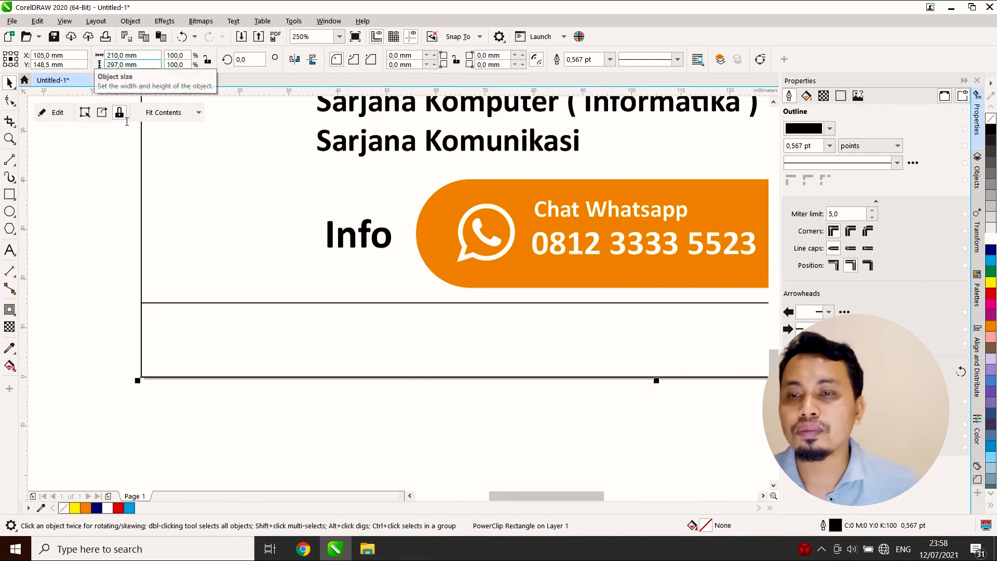
{"action": "left_click", "coordinate": [207, 346]}
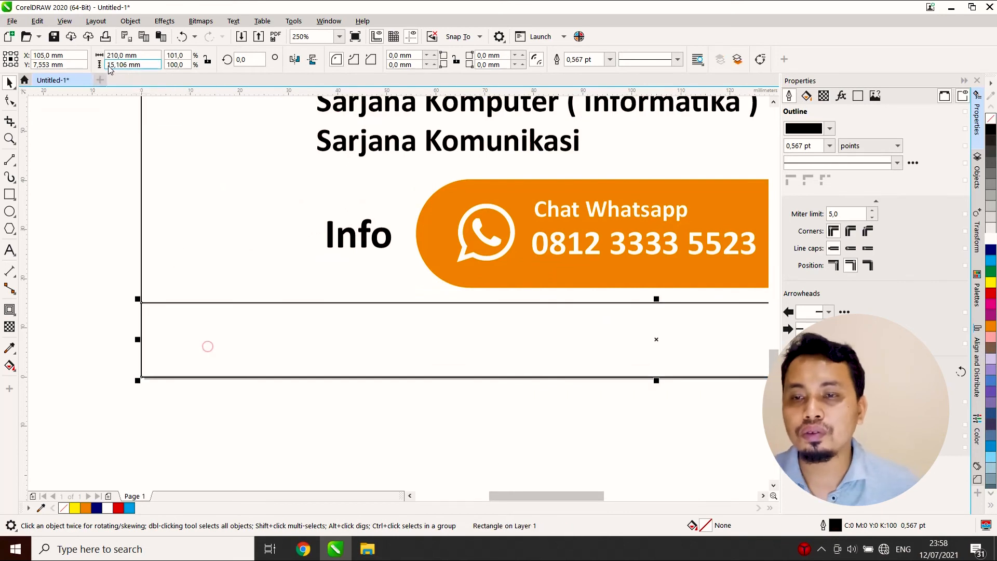
{"action": "left_click", "coordinate": [225, 270], "text": "shift"}
{"action": "key", "text": "Escape"}
{"action": "scroll", "coordinate": [259, 286], "scroll_direction": "down", "scroll_amount": 5}
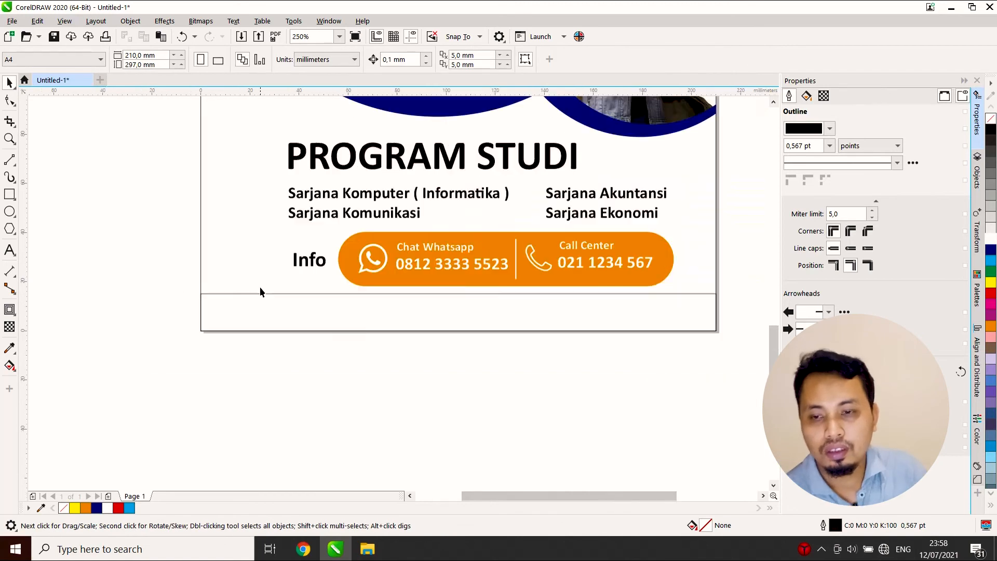
- Fill the bottom rectangle with the dark blue used in the design and remove its outline
{"action": "left_click", "coordinate": [411, 304]}
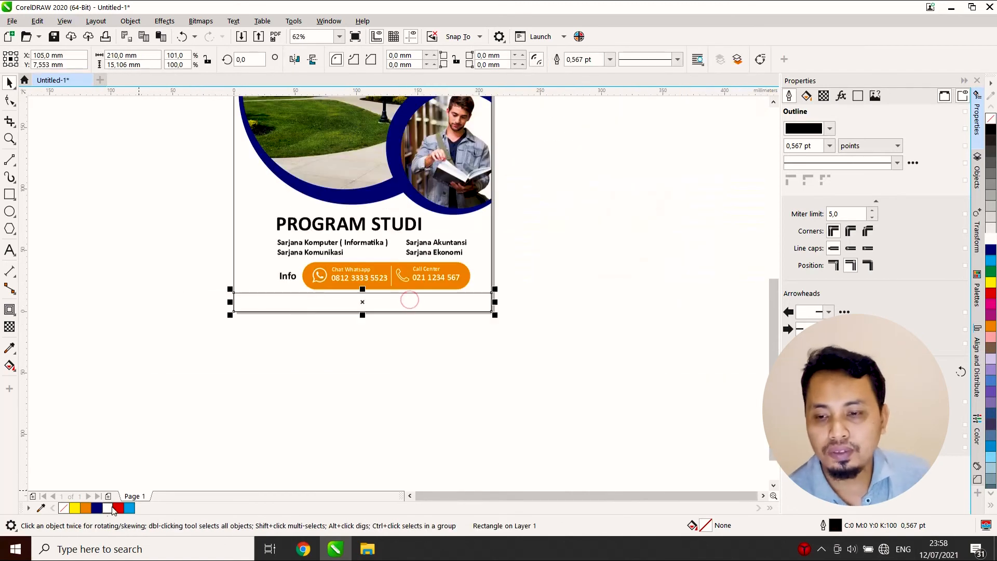
{"action": "left_click", "coordinate": [97, 508]}
{"action": "left_click", "coordinate": [472, 301]}
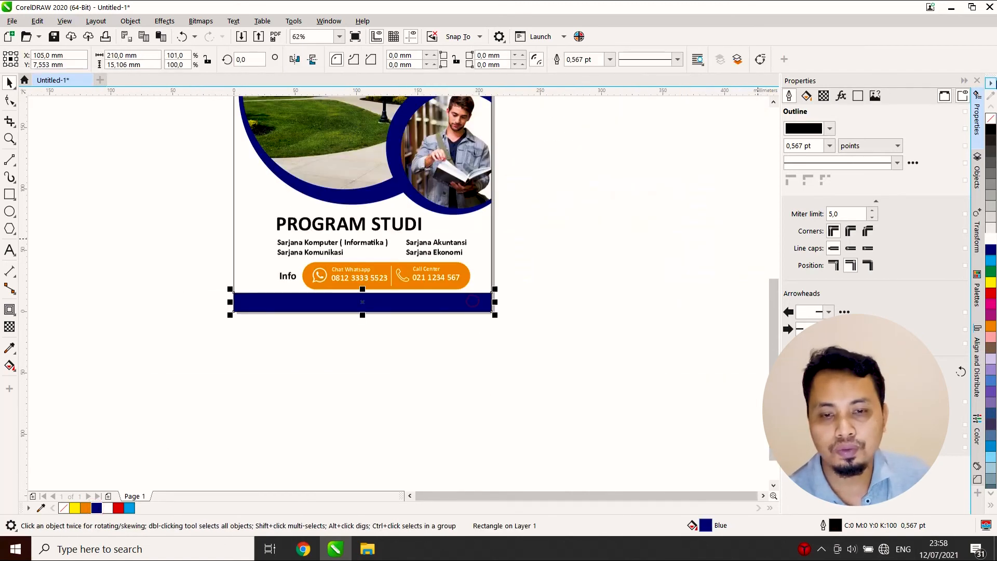
{"action": "right_click", "coordinate": [991, 119]}
{"action": "left_click", "coordinate": [637, 270]}
{"action": "scroll", "coordinate": [637, 269], "scroll_direction": "down", "scroll_amount": 2}
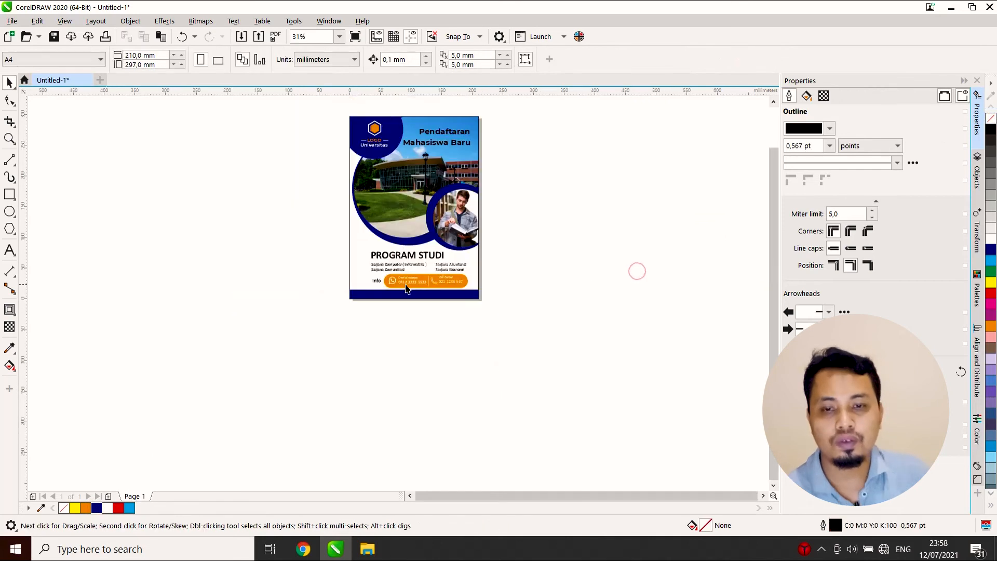
{"action": "scroll", "coordinate": [394, 286], "scroll_direction": "up", "scroll_amount": 2}
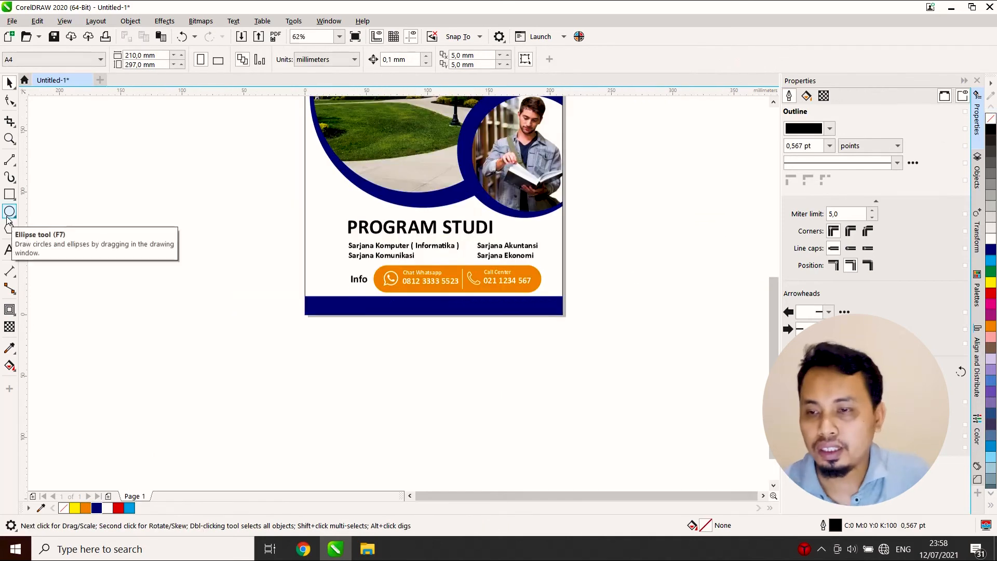
{"action": "left_click", "coordinate": [9, 250]}
{"action": "left_click", "coordinate": [367, 356]}
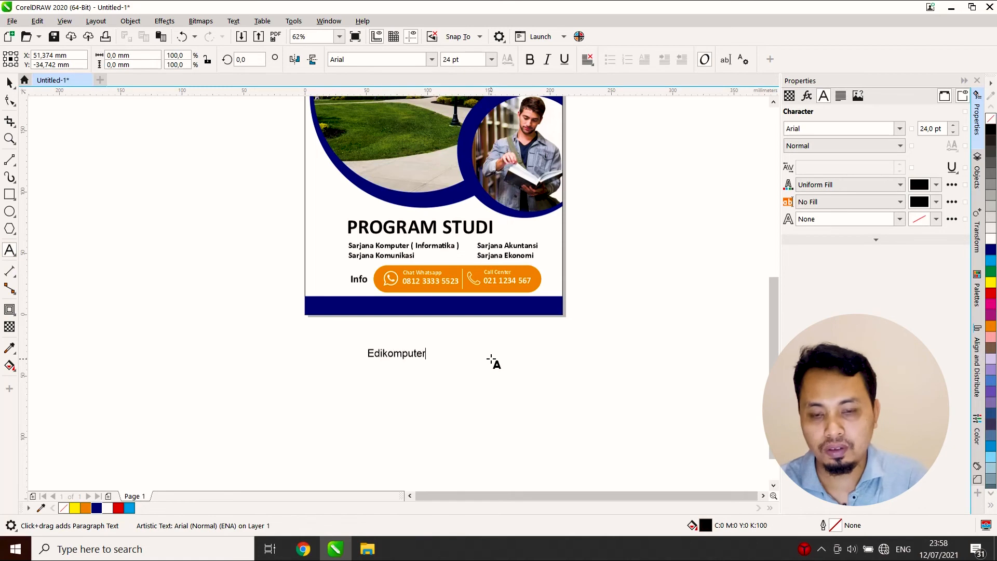
{"action": "left_click", "coordinate": [9, 79]}
{"action": "key", "text": "Delete"}
- Open the recent file "tutorial banner qurban 2021.cdr" and select its row of Facebook, Twitter and YouTube icons with their account names
{"action": "left_click", "coordinate": [12, 21]}
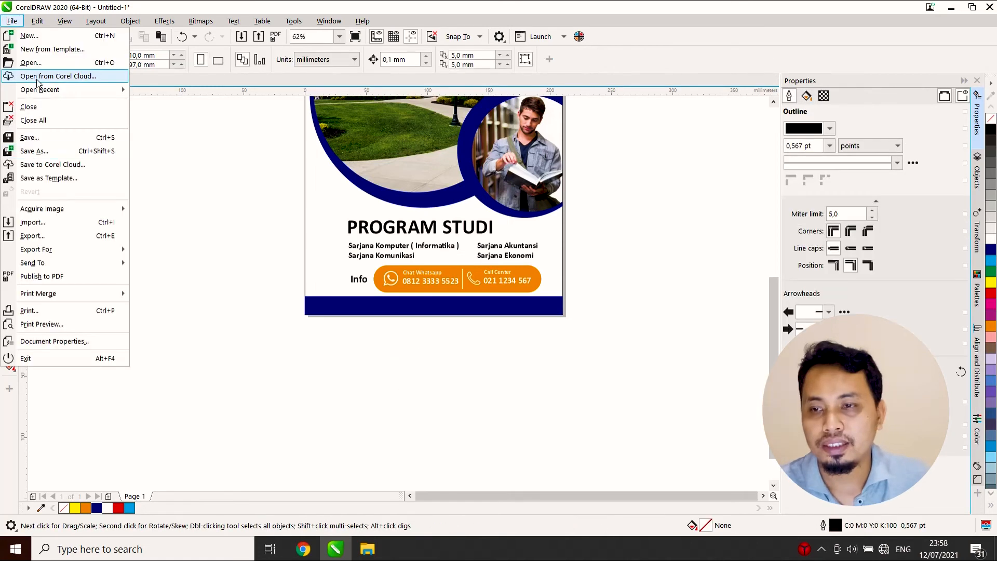
{"action": "mouse_move", "coordinate": [40, 89]}
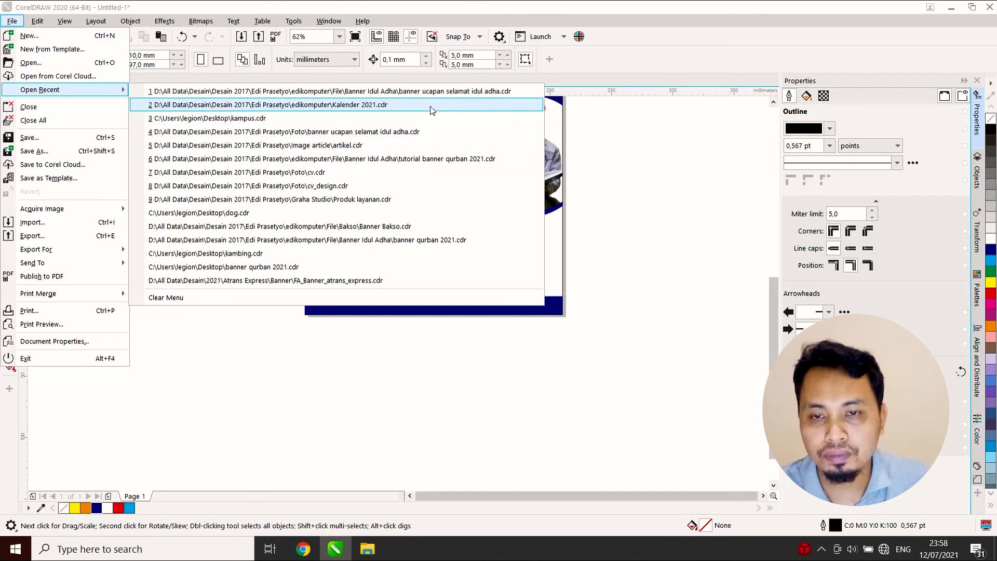
{"action": "left_click", "coordinate": [509, 163]}
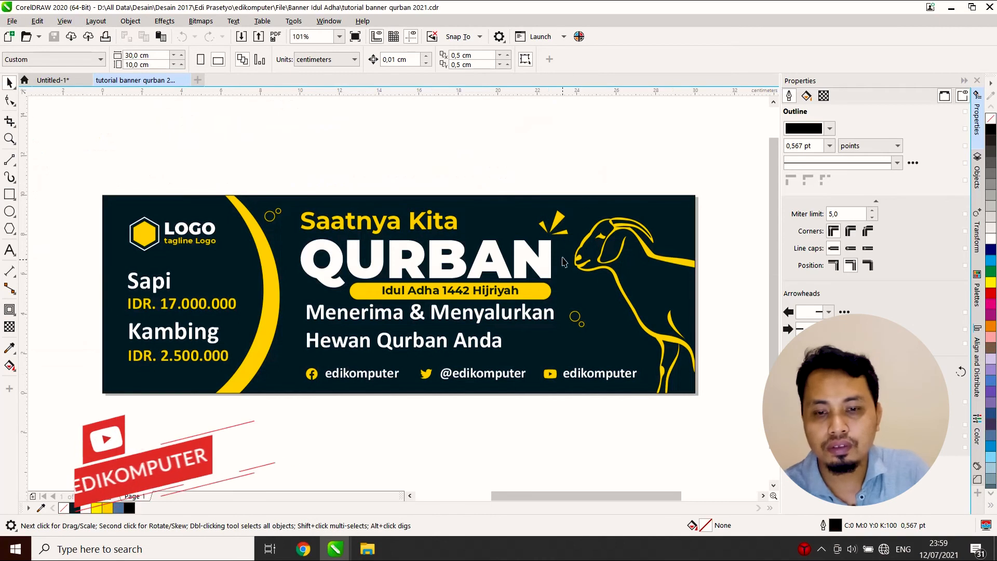
{"action": "left_click_drag", "start_coordinate": [271, 423], "coordinate": [656, 355]}
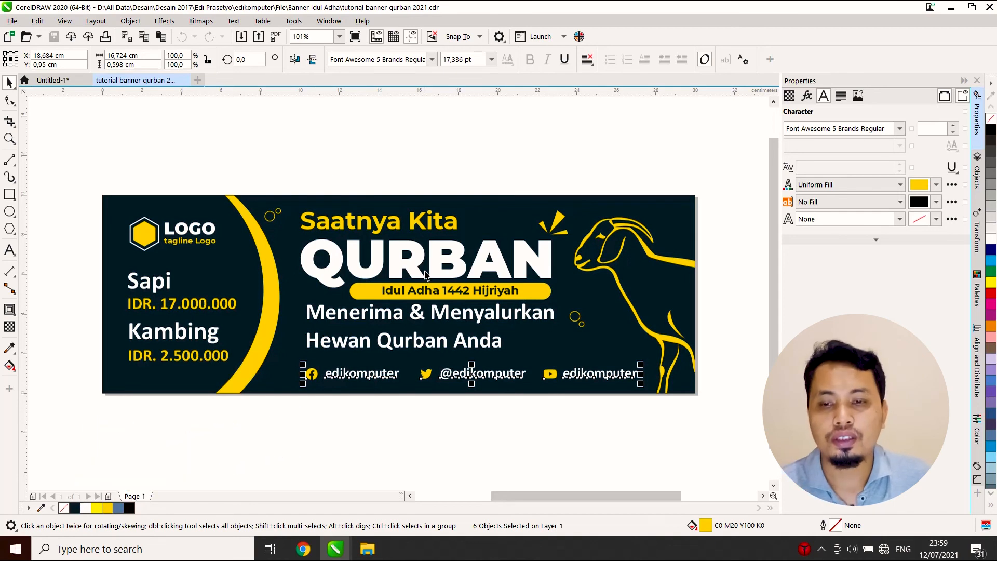
{"action": "left_click_drag", "start_coordinate": [284, 419], "coordinate": [660, 357]}
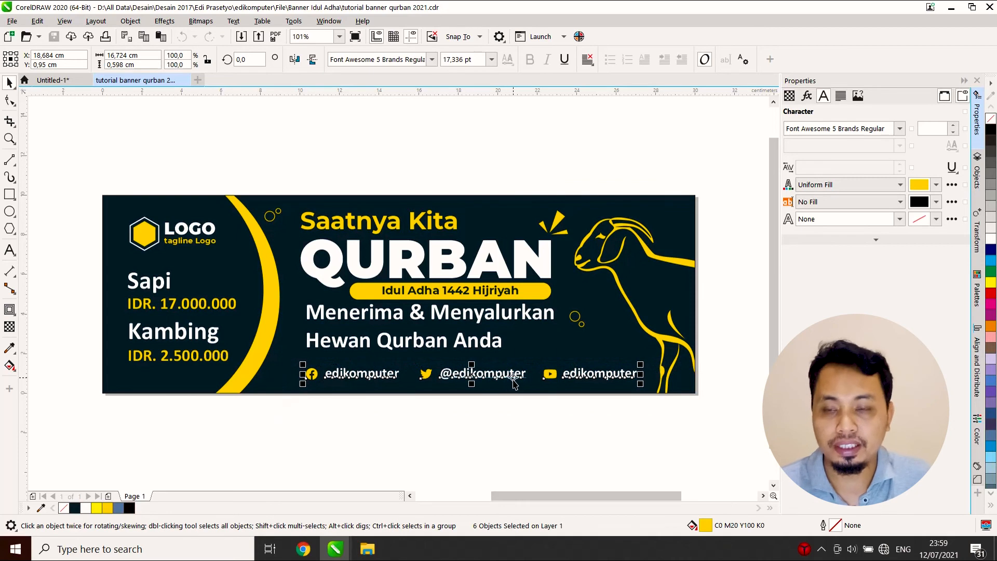
- Paste the copied social media icons and account names into the brochure and place them on the dark blue bottom bar
{"action": "left_click", "coordinate": [54, 80]}
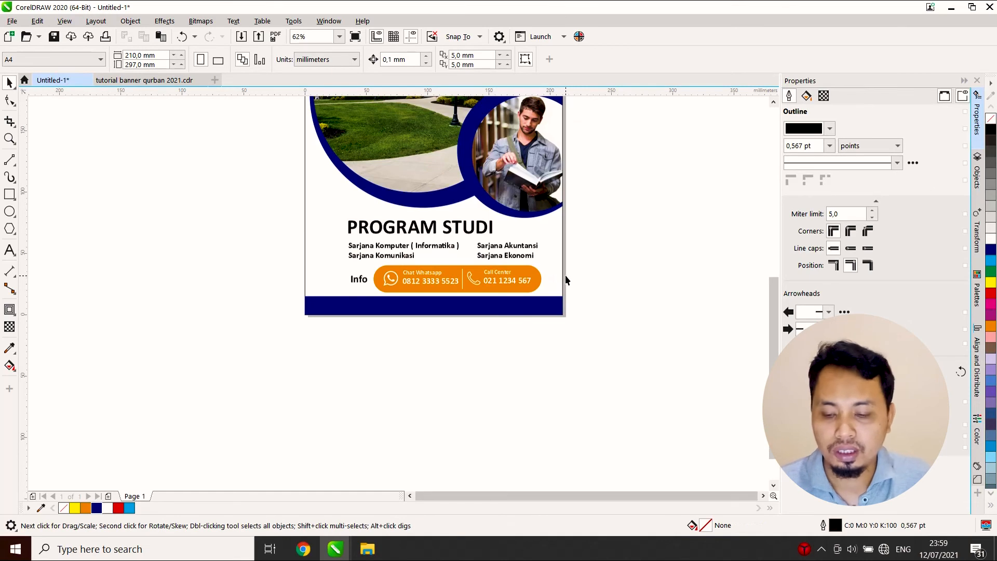
{"action": "key", "text": "ctrl+v"}
{"action": "left_click_drag", "start_coordinate": [565, 193], "coordinate": [522, 316]}
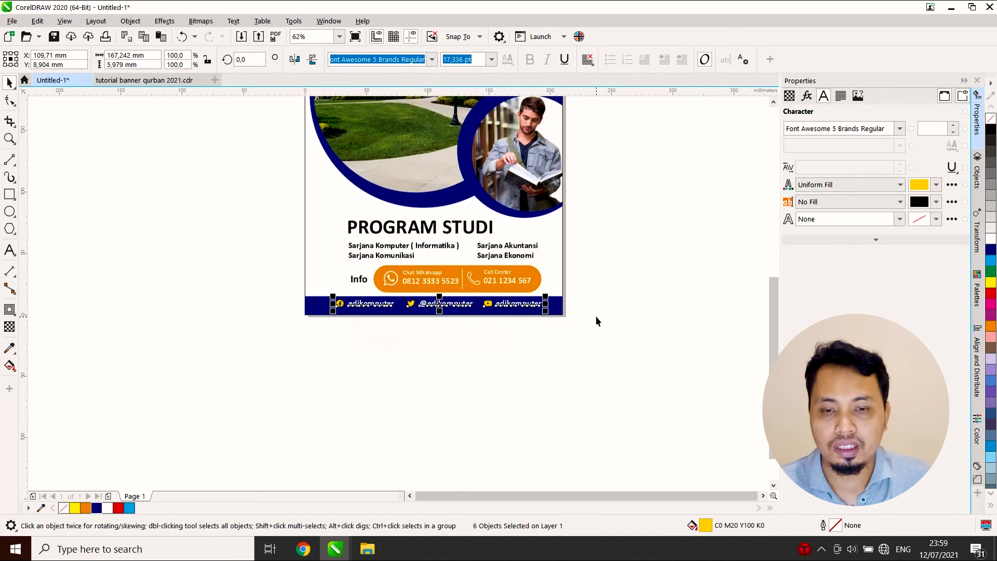
- Group the social media items and center the group horizontally and vertically on the dark blue bottom bar
{"action": "key", "text": "ctrl+g"}
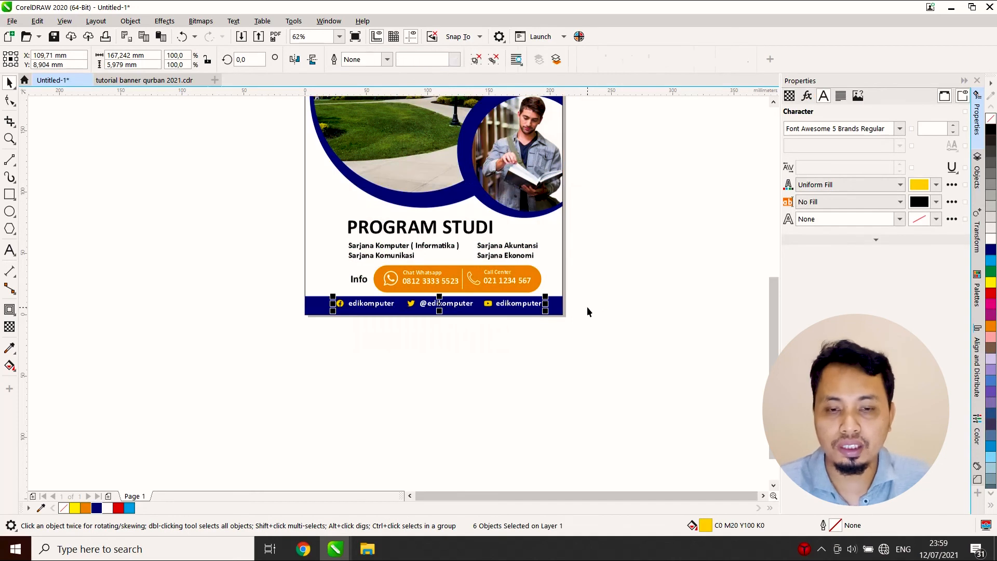
{"action": "left_click", "coordinate": [558, 306], "text": "shift"}
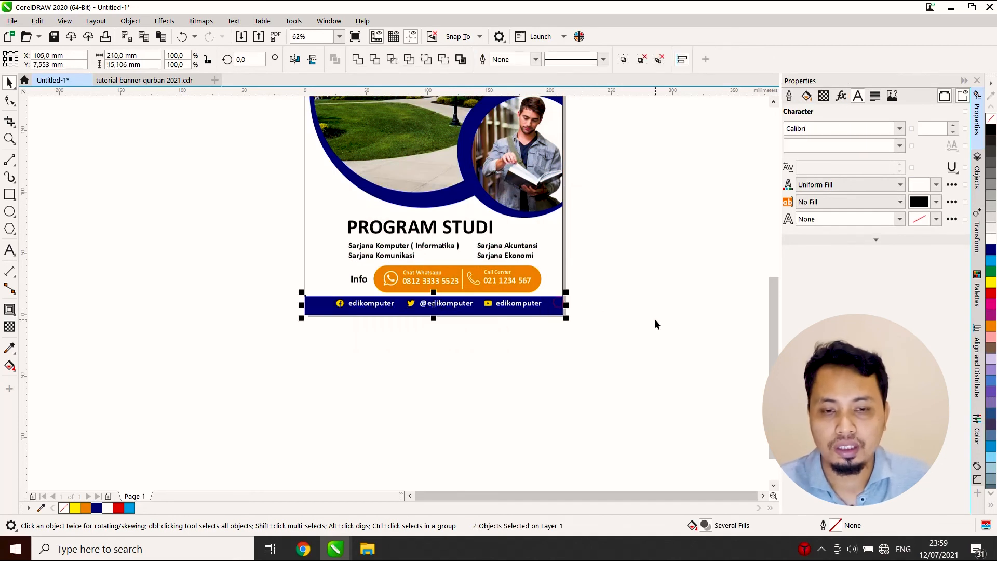
{"action": "key", "text": "e"}
{"action": "key", "text": "c"}
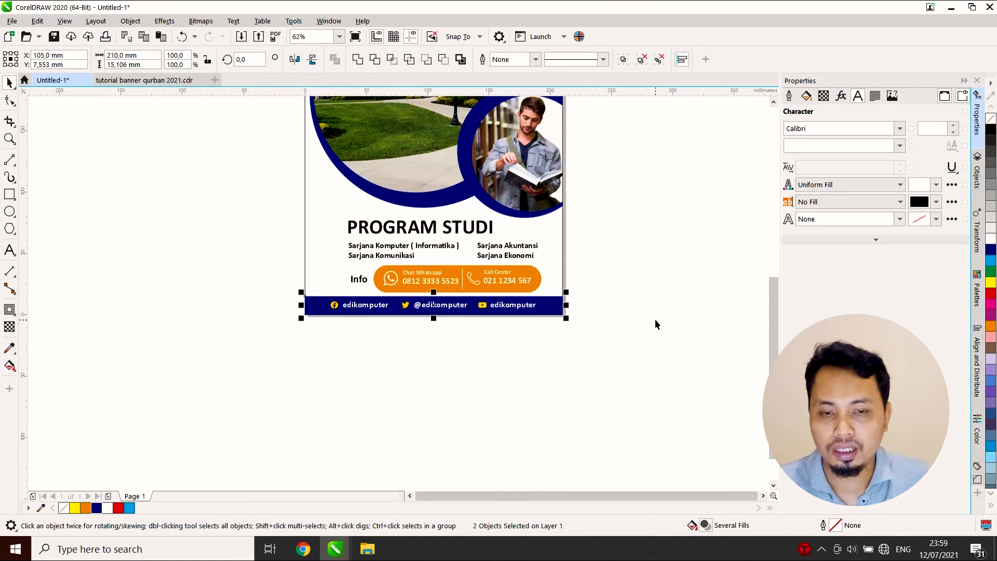
{"action": "left_click", "coordinate": [649, 320]}
{"action": "scroll", "coordinate": [522, 316], "scroll_direction": "down", "scroll_amount": 2}
{"action": "scroll", "coordinate": [522, 317], "scroll_direction": "up", "scroll_amount": 2}
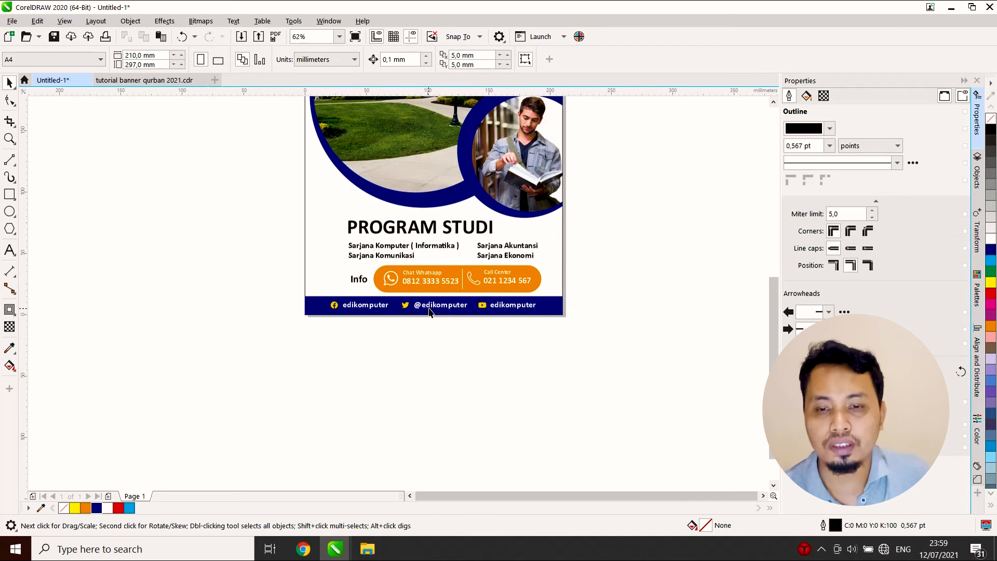
{"action": "scroll", "coordinate": [429, 312], "scroll_direction": "down", "scroll_amount": 1}
{"action": "scroll", "coordinate": [436, 178], "scroll_direction": "up", "scroll_amount": 1}
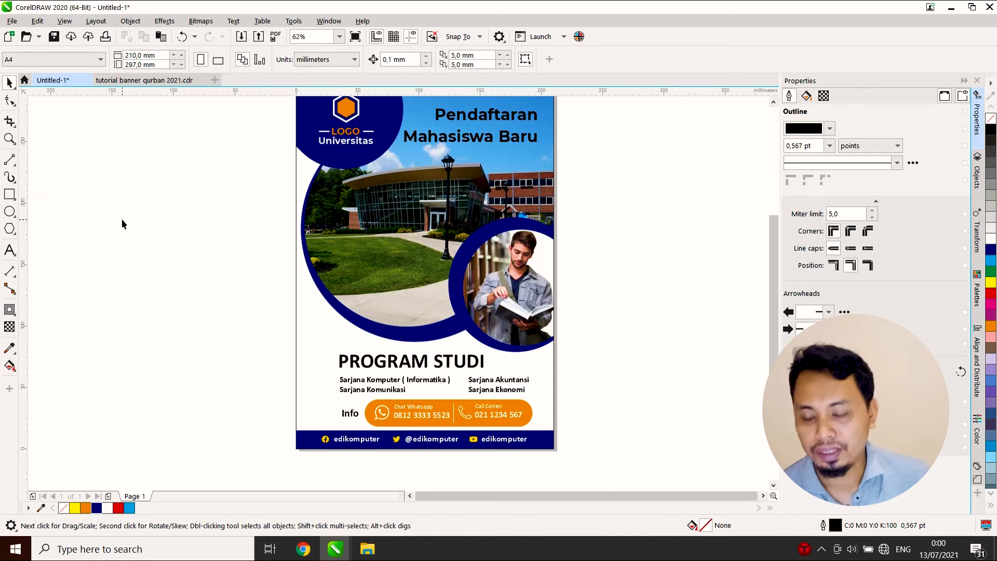
- Draw a rectangle about 118 mm by 44 mm over the page's left edge and round all its corners fully, to about 21.8 mm
{"action": "left_click", "coordinate": [10, 195]}
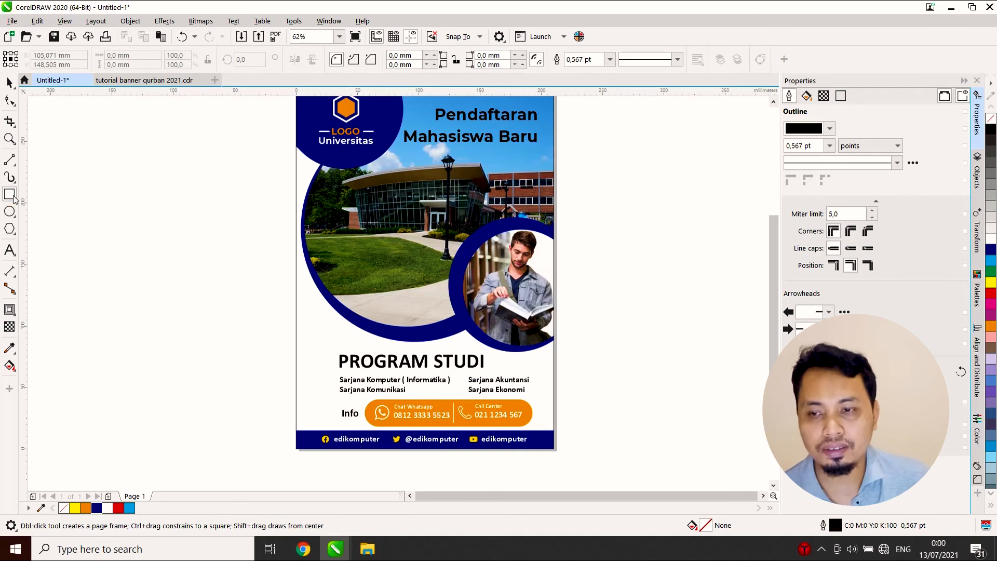
{"action": "left_click_drag", "start_coordinate": [176, 265], "coordinate": [321, 319]}
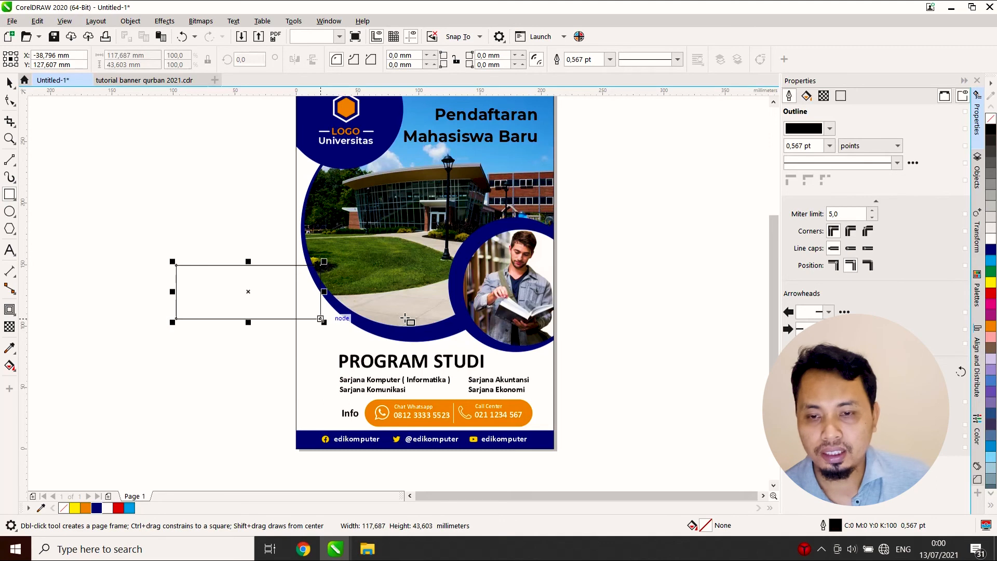
{"action": "scroll", "coordinate": [219, 308], "scroll_direction": "up", "scroll_amount": 2}
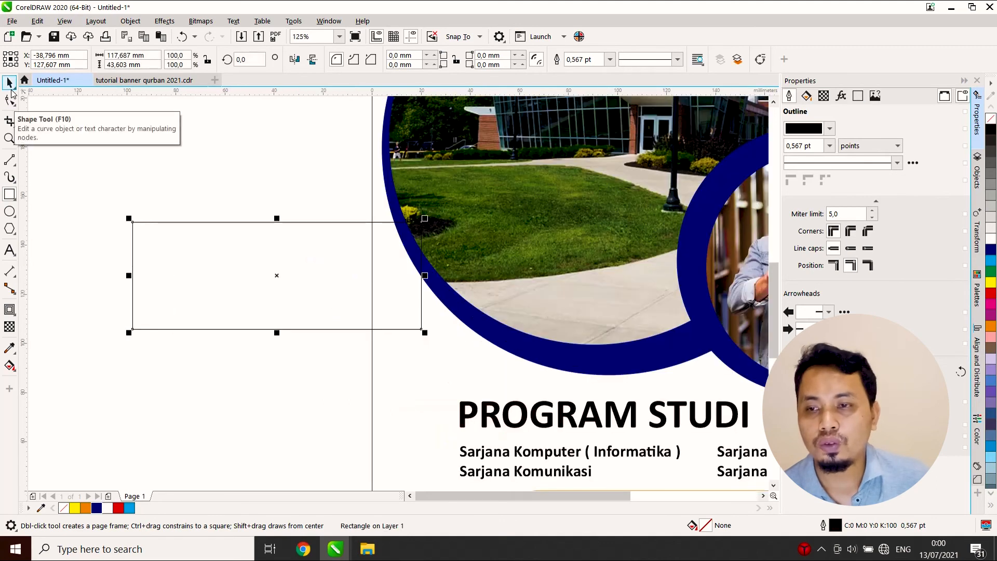
{"action": "left_click", "coordinate": [10, 100]}
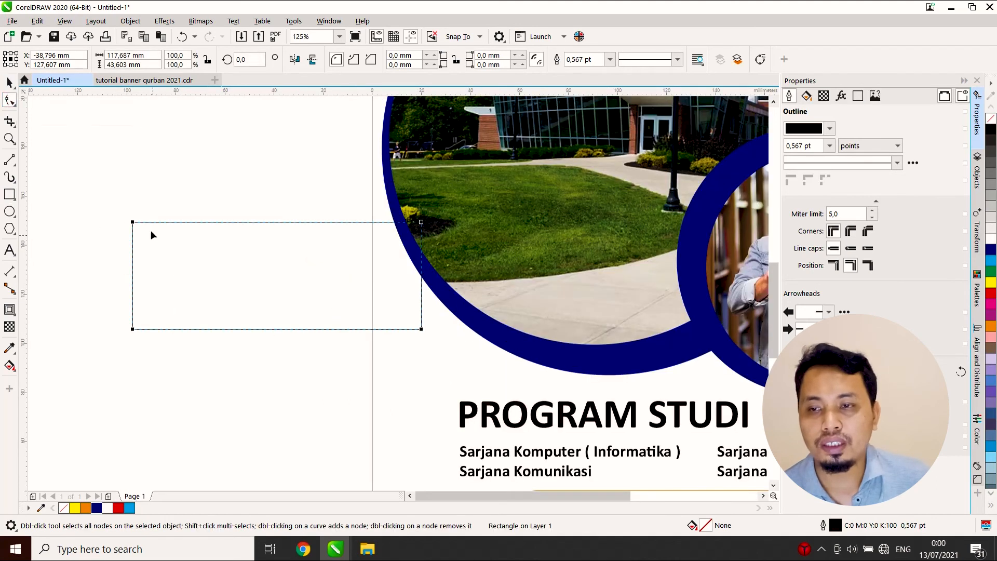
{"action": "left_click_drag", "start_coordinate": [132, 226], "coordinate": [132, 306]}
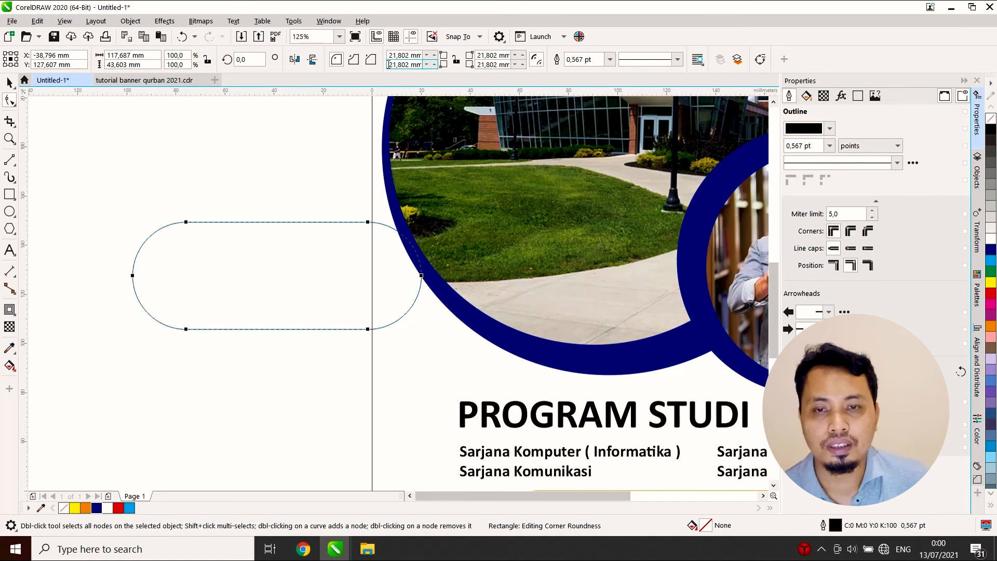
- Set the corner radius of the rectangle's lower-left, upper-right and lower-right corners to 10 mm
{"action": "left_click", "coordinate": [399, 65]}
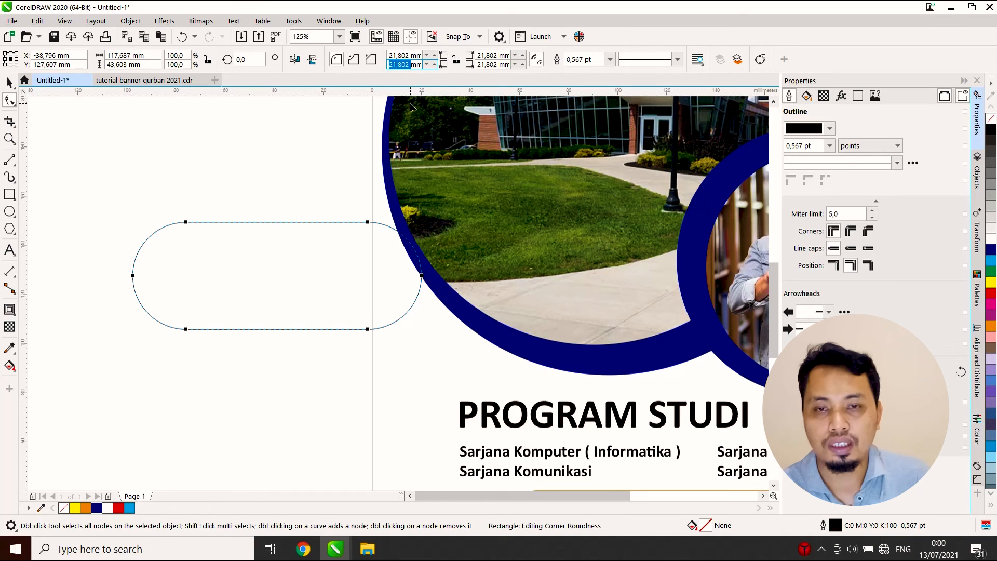
{"action": "type", "text": "10mm"}
{"action": "key", "text": "Return"}
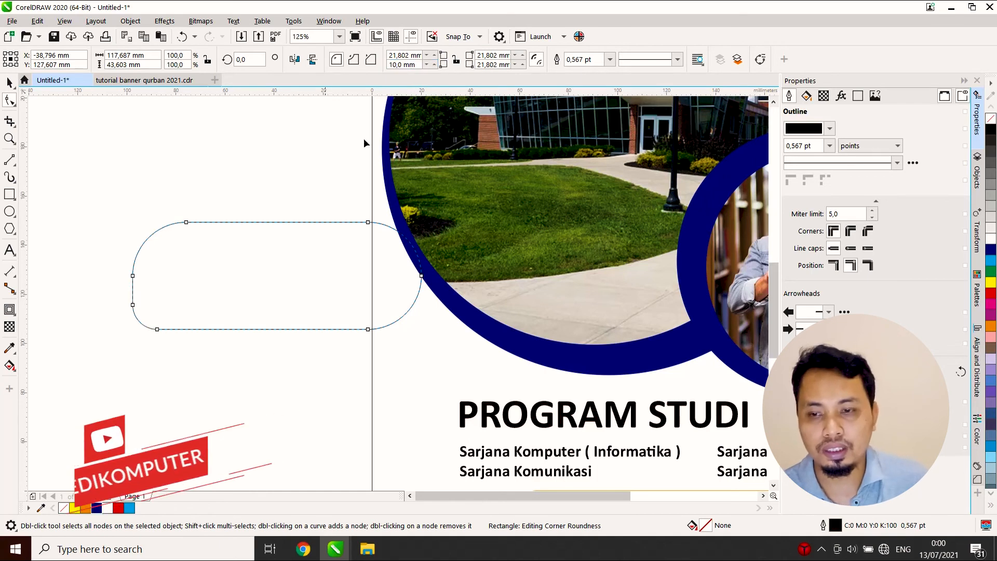
{"action": "double_click", "coordinate": [492, 55]}
{"action": "type", "text": "10"}
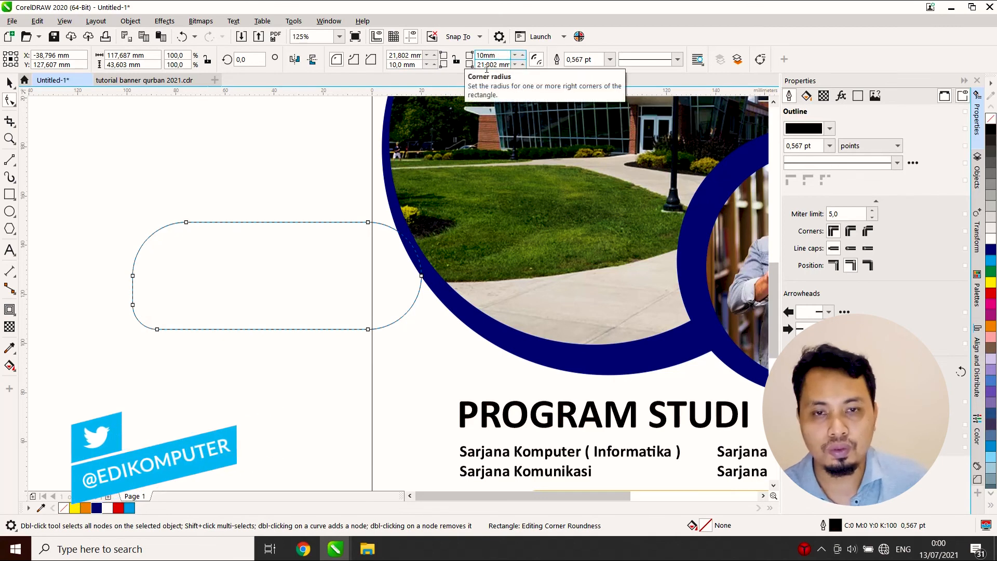
{"action": "double_click", "coordinate": [493, 65]}
{"action": "type", "text": "10"}
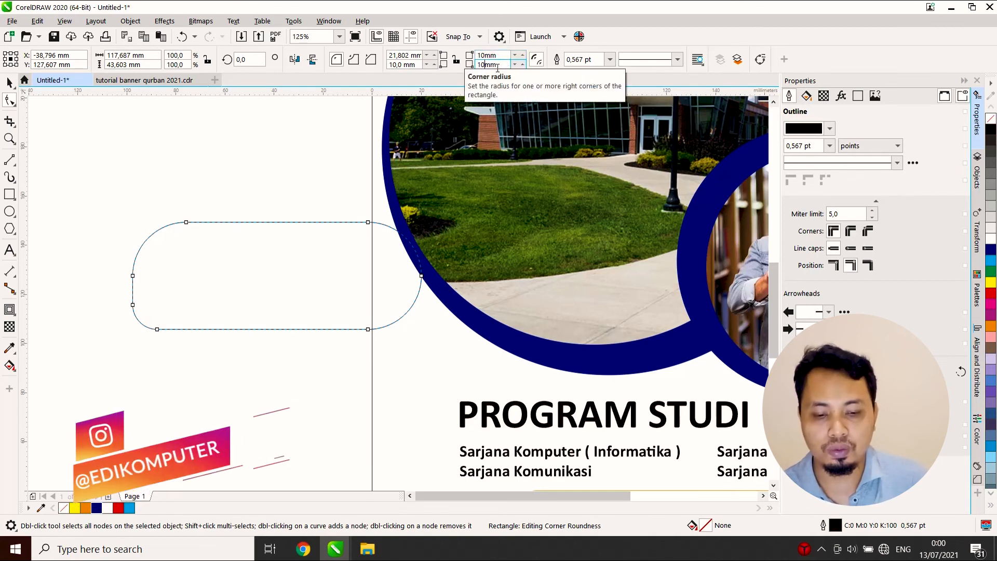
{"action": "key", "text": "Return"}
- Move the rounded rectangle about 55 mm left and 32 mm up, clear of the page
{"action": "scroll", "coordinate": [323, 254], "scroll_direction": "down", "scroll_amount": 2}
{"action": "key", "text": "space"}
{"action": "left_click_drag", "start_coordinate": [322, 259], "coordinate": [254, 224]}
{"action": "scroll", "coordinate": [172, 222], "scroll_direction": "up", "scroll_amount": 2}
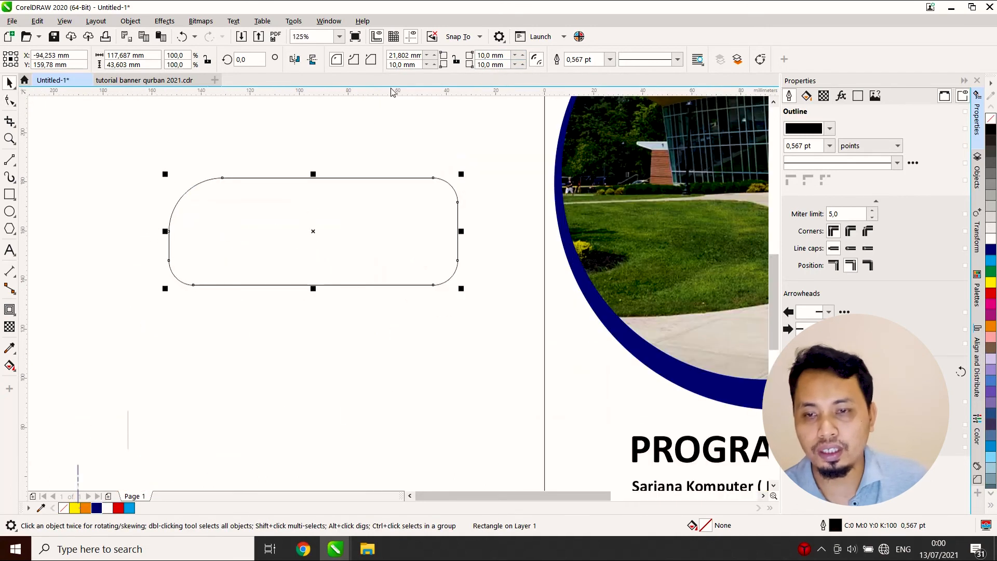
- Set the upper-left corner radius of the rounded rectangle to 30 mm
{"action": "double_click", "coordinate": [399, 55]}
{"action": "type", "text": "30"}
{"action": "key", "text": "Return"}
- Move the rounded rectangle onto the lower part of the campus photo and fill it with orange
{"action": "scroll", "coordinate": [472, 280], "scroll_direction": "down", "scroll_amount": 2}
{"action": "scroll", "coordinate": [467, 275], "scroll_direction": "up", "scroll_amount": 2}
{"action": "scroll", "coordinate": [387, 268], "scroll_direction": "down", "scroll_amount": 2}
{"action": "left_click_drag", "start_coordinate": [387, 268], "coordinate": [411, 294]}
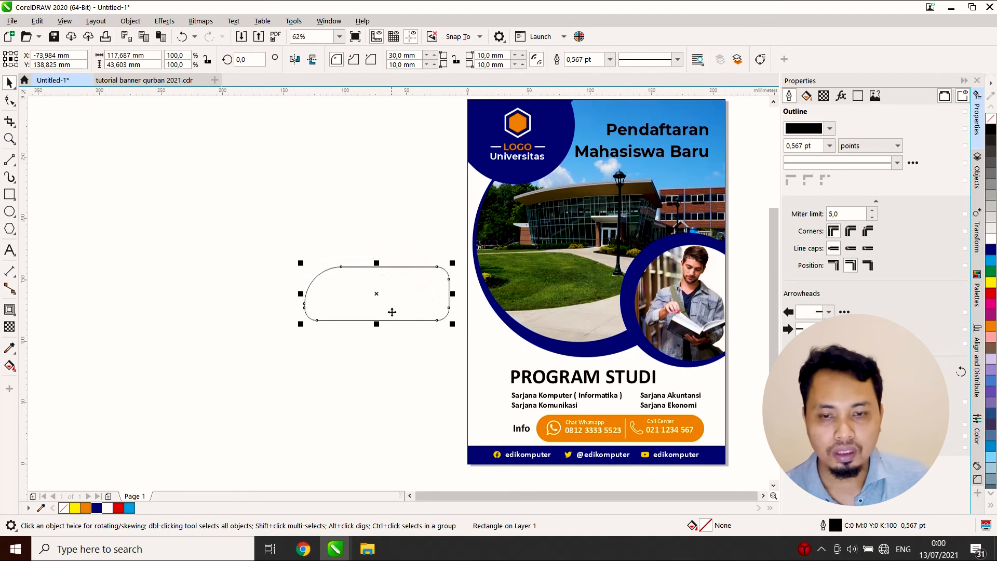
{"action": "left_click_drag", "start_coordinate": [393, 307], "coordinate": [563, 289]}
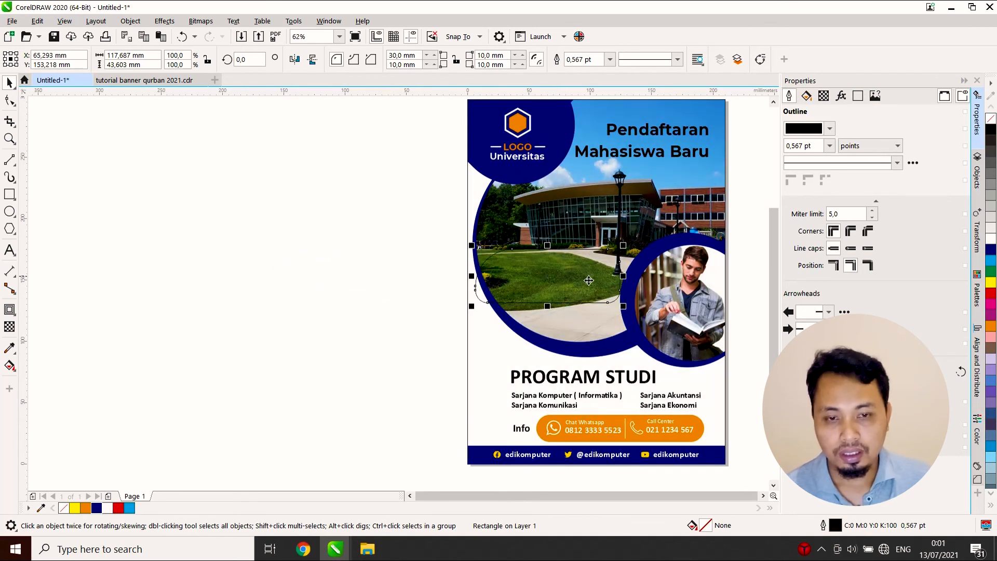
{"action": "left_click", "coordinate": [990, 326]}
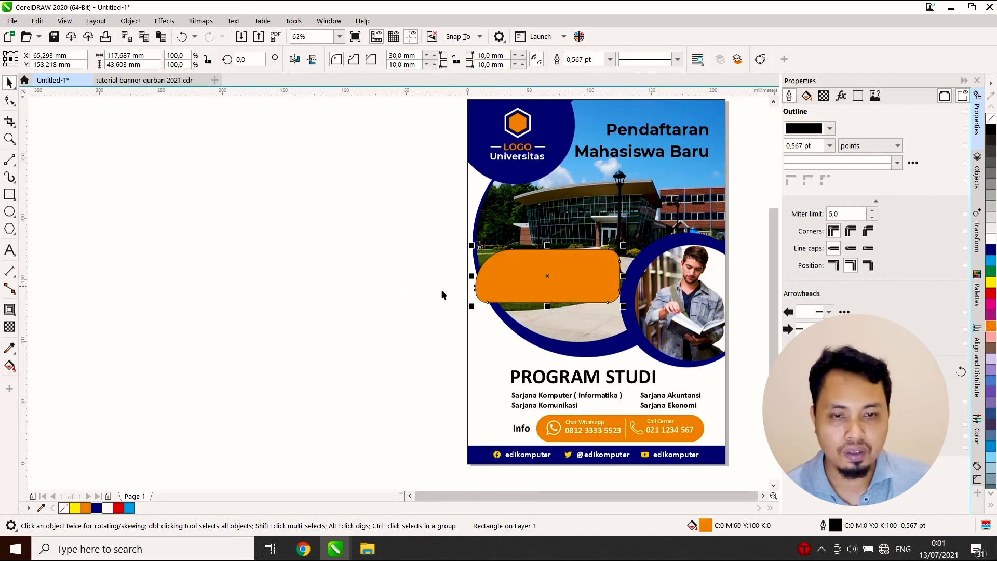
- Scale the orange shape down to about 113 mm by 42 mm and skew it vertically so its right side rises about 8 degrees
{"action": "scroll", "coordinate": [610, 271], "scroll_direction": "up", "scroll_amount": 3}
{"action": "left_click_drag", "start_coordinate": [582, 277], "coordinate": [584, 282]}
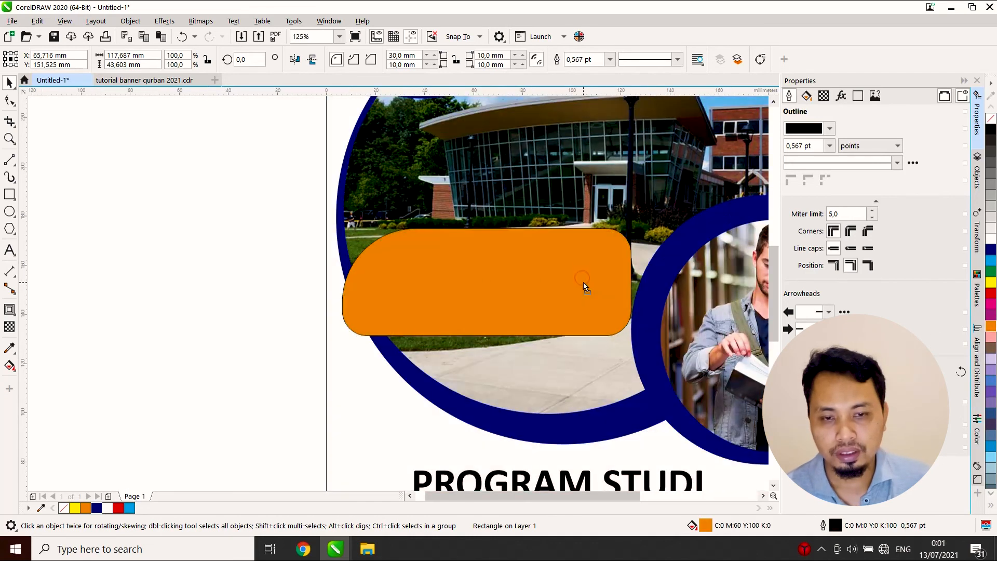
{"action": "left_click_drag", "start_coordinate": [637, 344], "coordinate": [626, 340]}
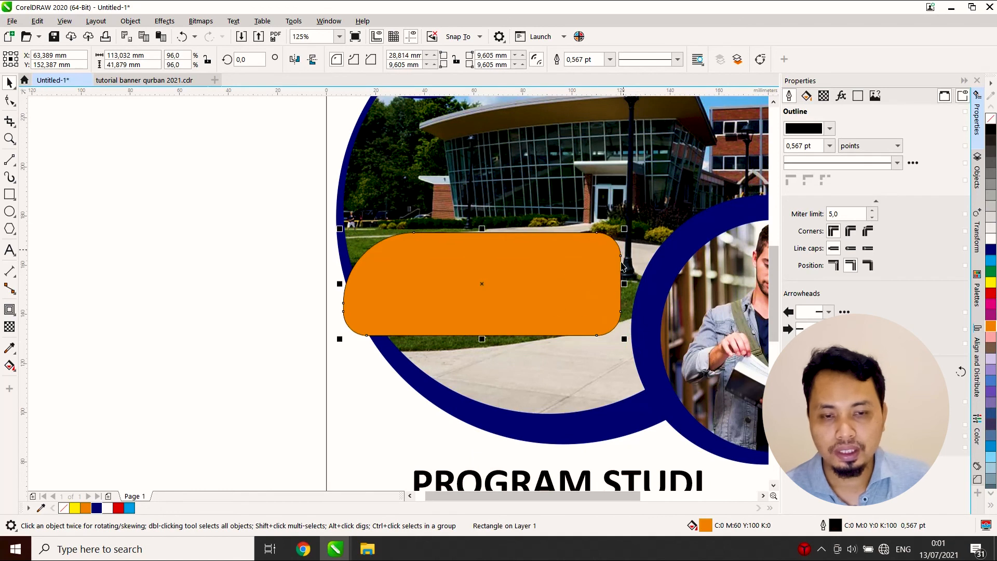
{"action": "left_click", "coordinate": [591, 287]}
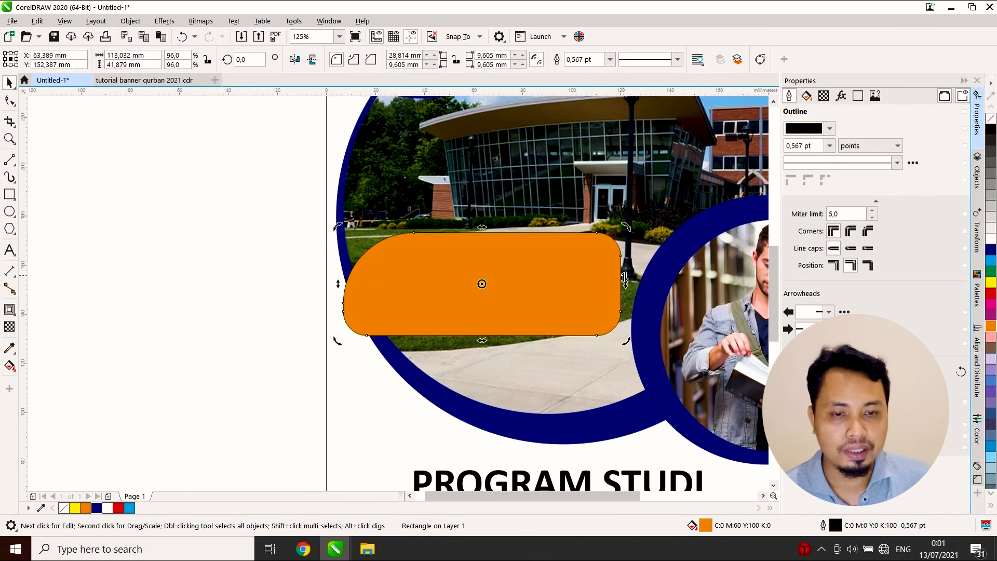
{"action": "left_click_drag", "start_coordinate": [626, 285], "coordinate": [627, 247]}
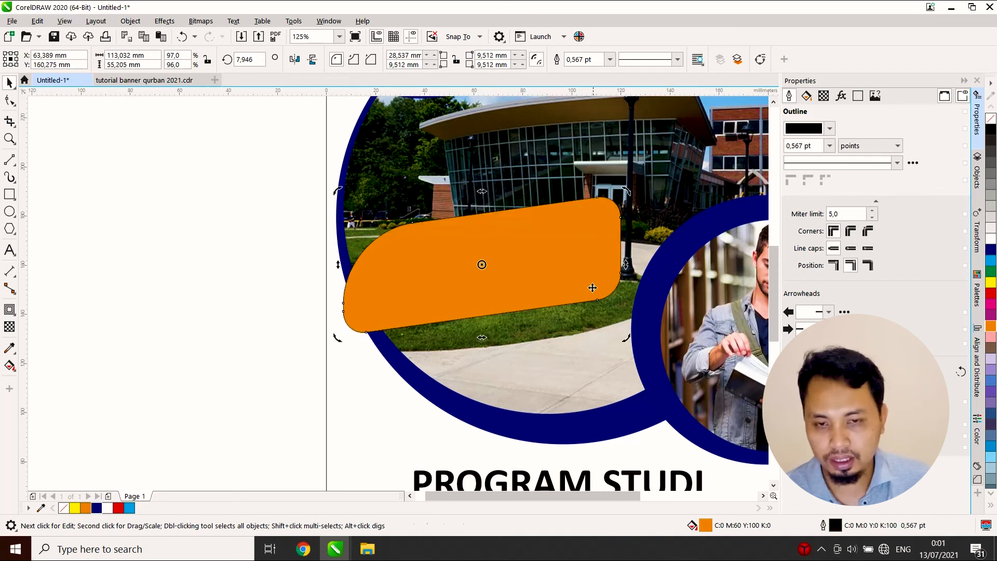
- Shrink the slanted orange shape to about 92 mm by 45 mm over the lower lawn and remove its outline
{"action": "left_click_drag", "start_coordinate": [547, 270], "coordinate": [553, 286]}
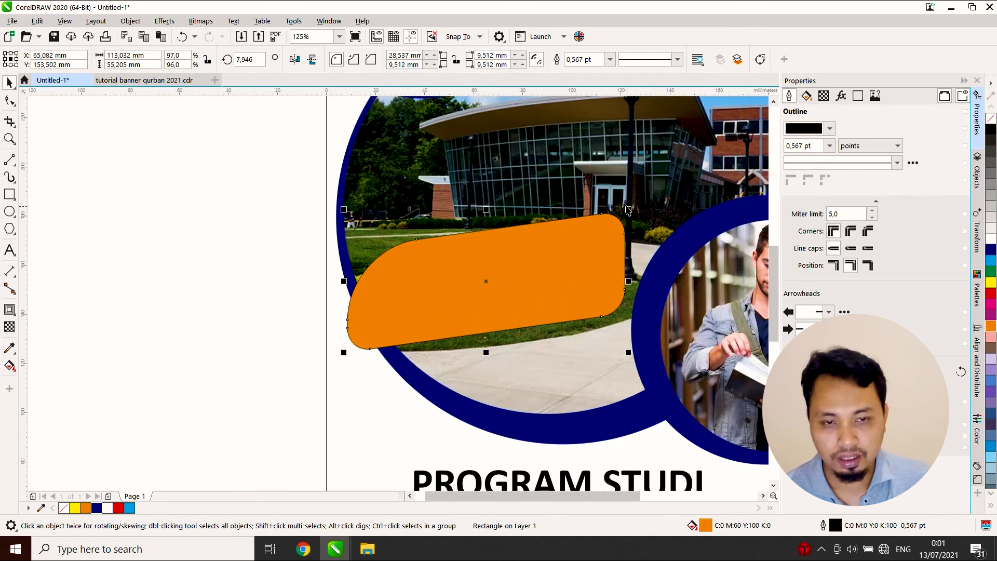
{"action": "left_click_drag", "start_coordinate": [631, 209], "coordinate": [592, 235]}
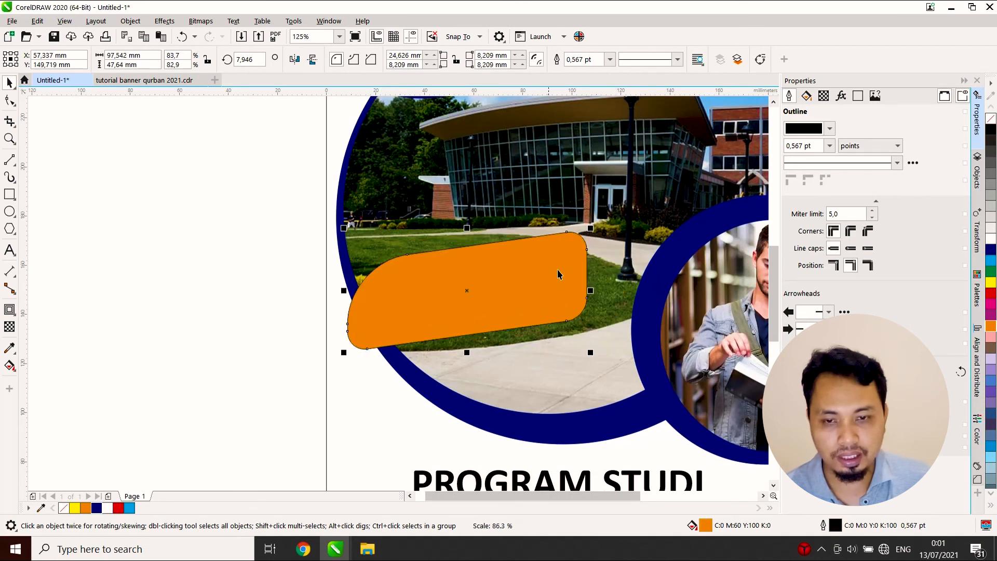
{"action": "left_click_drag", "start_coordinate": [511, 284], "coordinate": [513, 294]}
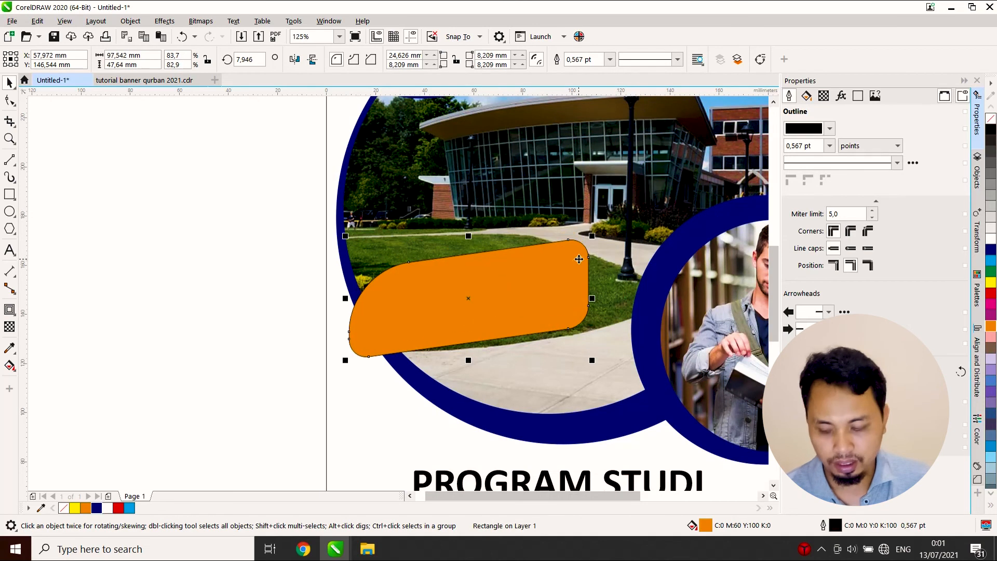
{"action": "left_click_drag", "start_coordinate": [591, 236], "coordinate": [583, 244]}
{"action": "left_click_drag", "start_coordinate": [507, 285], "coordinate": [511, 296]}
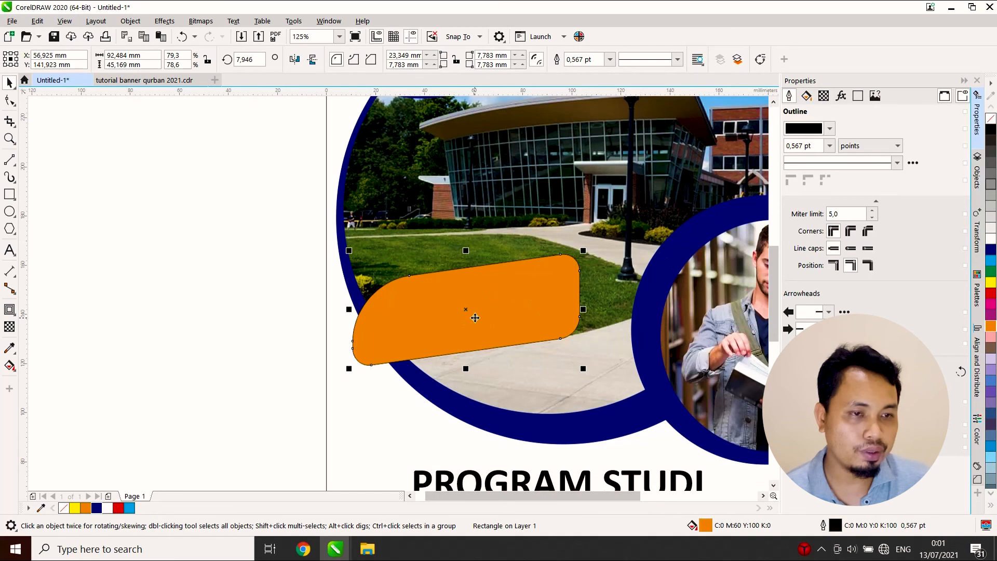
{"action": "right_click", "coordinate": [991, 119]}
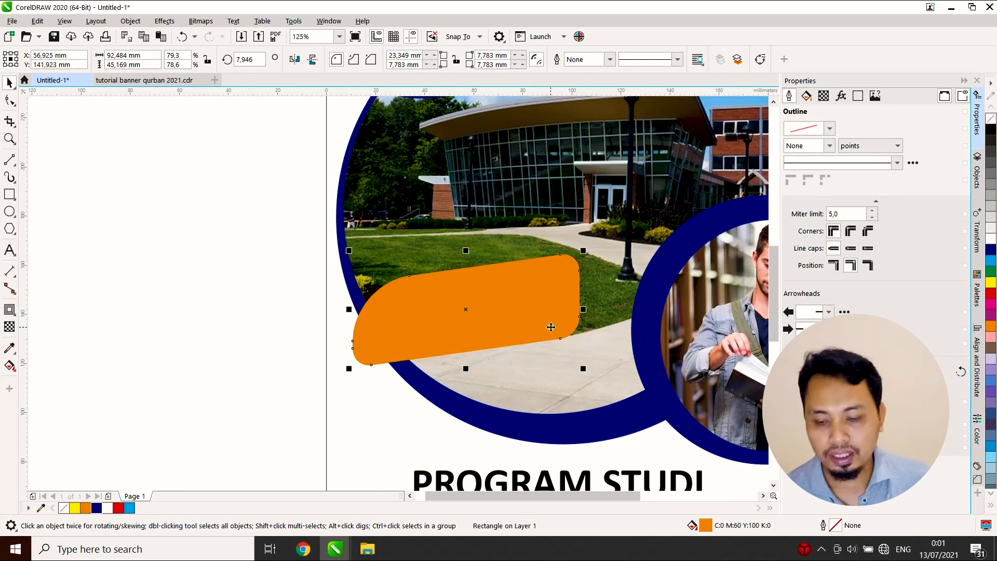
- Place a copy of the orange shape directly above the original and mirror the copy vertically and horizontally
{"action": "left_click_drag", "start_coordinate": [551, 327], "coordinate": [570, 229]}
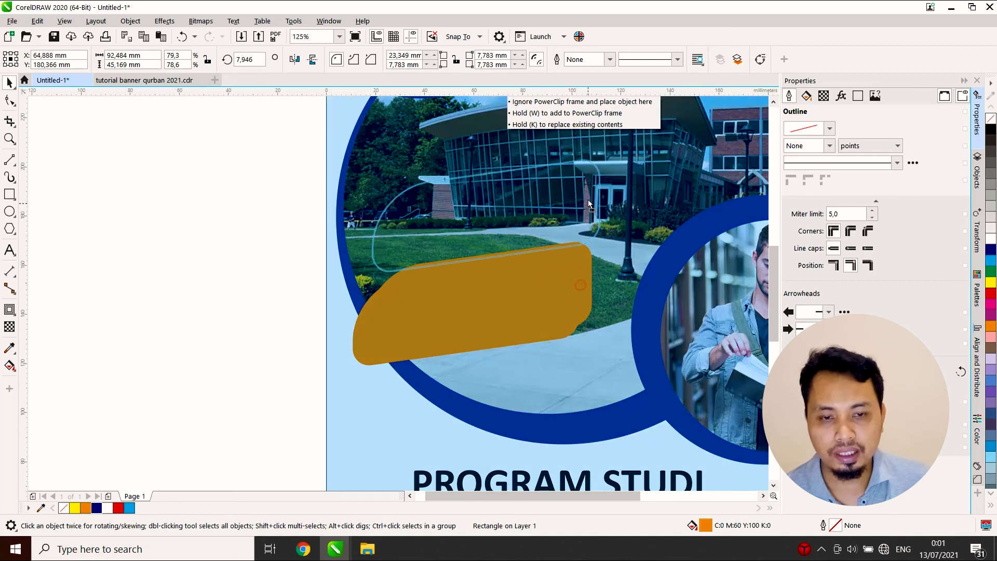
{"action": "right_click", "coordinate": [570, 230]}
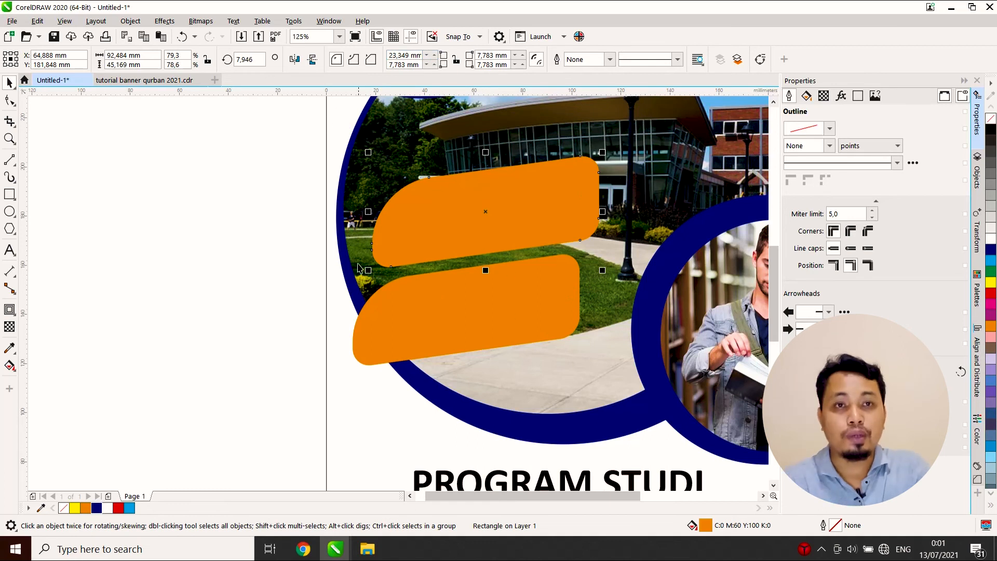
{"action": "left_click", "coordinate": [312, 60]}
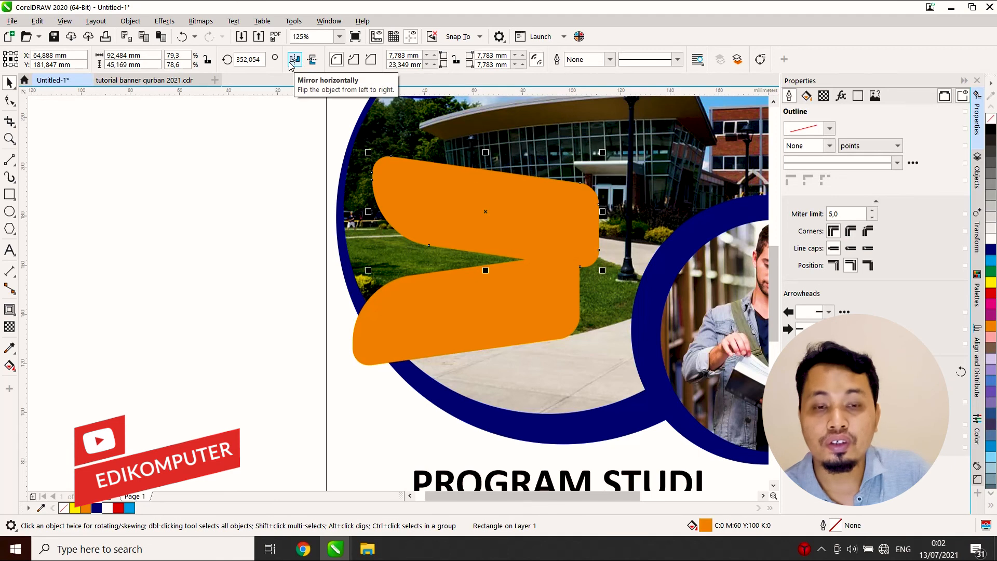
{"action": "left_click", "coordinate": [294, 59]}
- Scale the mirrored copy to about 60 mm by 29 mm against the orange shape's upper right edge and fill it dark blue
{"action": "left_click_drag", "start_coordinate": [490, 264], "coordinate": [512, 253]}
{"action": "left_click_drag", "start_coordinate": [626, 166], "coordinate": [548, 216]}
{"action": "mouse_move", "coordinate": [475, 252]}
{"action": "left_mouse_down"}
{"action": "mouse_move", "coordinate": [528, 251]}
{"action": "mouse_move", "coordinate": [534, 240]}
{"action": "mouse_move", "coordinate": [476, 248]}
{"action": "left_mouse_up"}
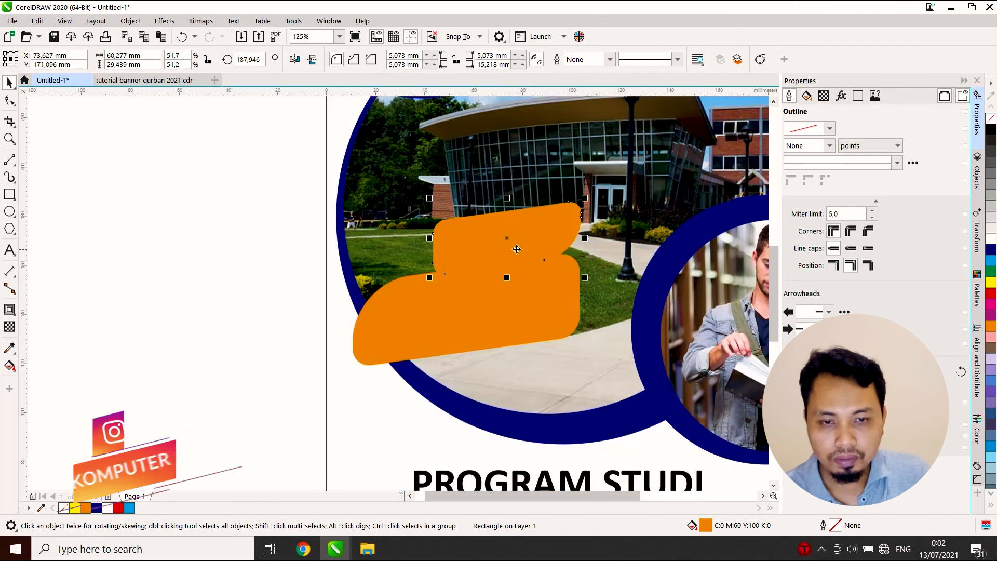
{"action": "left_click", "coordinate": [98, 508]}
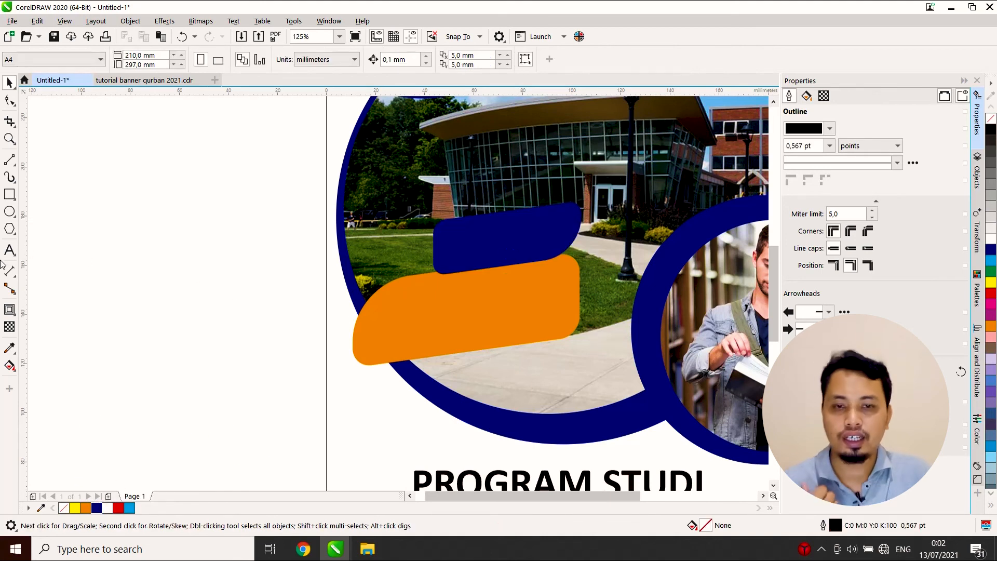
- Add the artistic text "DISKON" in the empty area beside the page
{"action": "left_click", "coordinate": [9, 250]}
{"action": "left_click", "coordinate": [264, 252]}
{"action": "type", "text": "Disko"}
{"action": "key", "text": "BackSpace"}
{"action": "key", "text": "BackSpace"}
{"action": "key", "text": "BackSpace"}
{"action": "key", "text": "BackSpace"}
{"action": "key", "text": "BackSpace"}
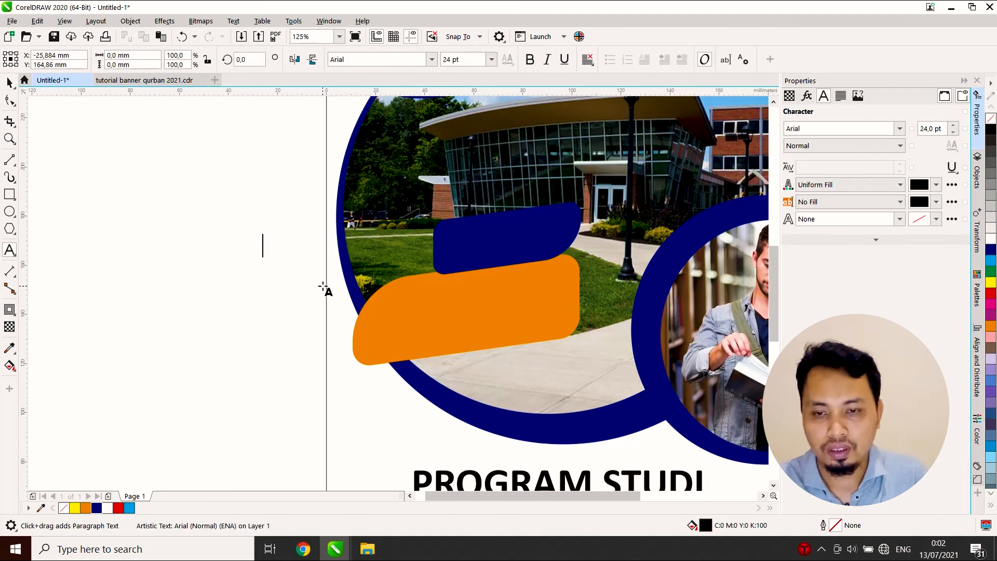
{"action": "type", "text": "DISKON"}
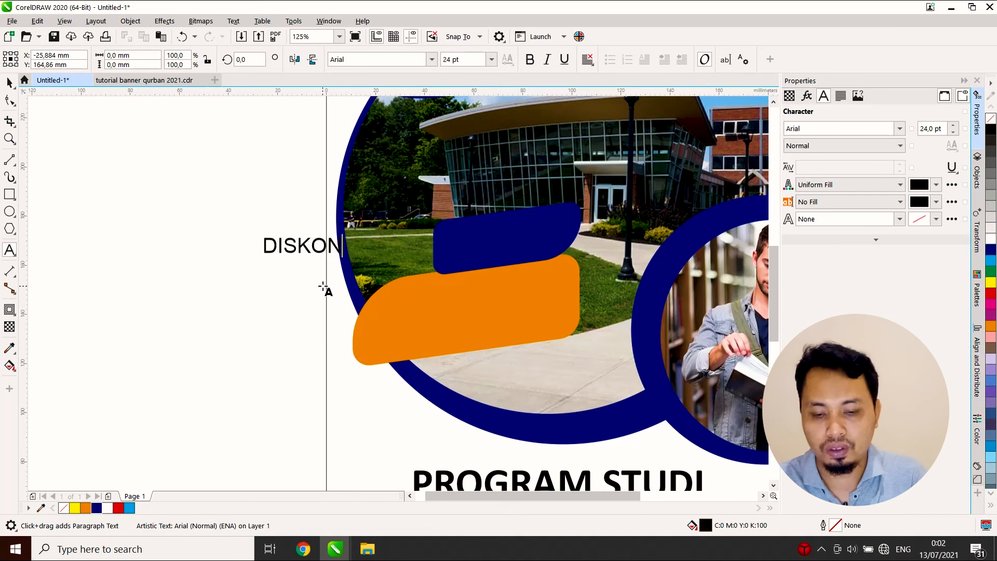
{"action": "key", "text": "ctrl+space"}
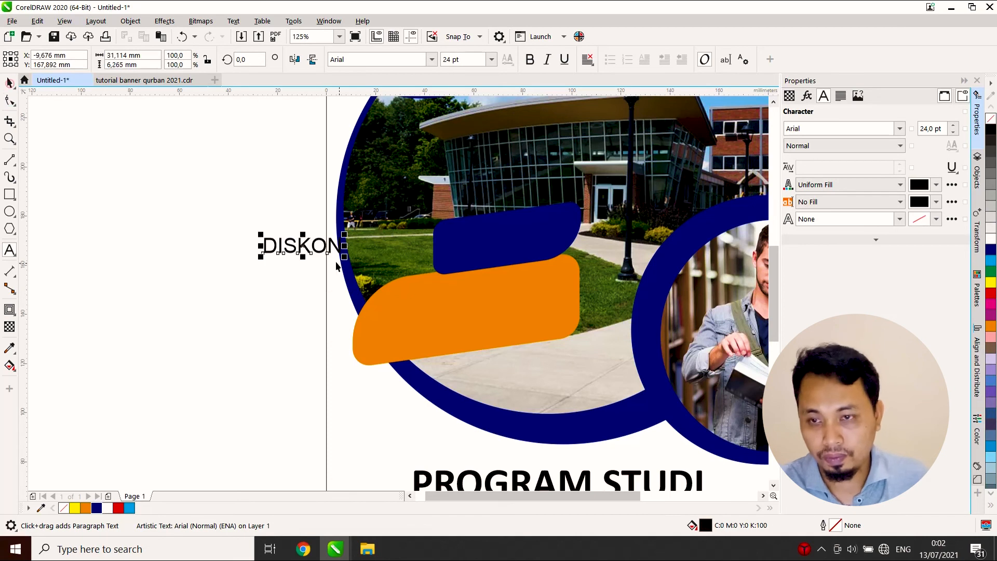
- Position the DISKON text on the dark blue shape and format it as white Montserrat Bold
{"action": "left_click_drag", "start_coordinate": [326, 250], "coordinate": [513, 239]}
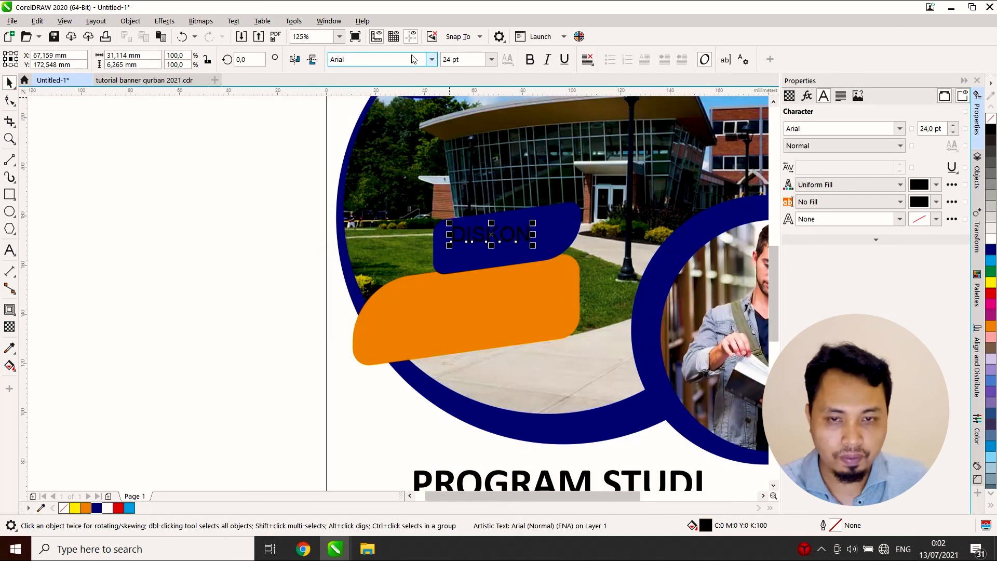
{"action": "left_click", "coordinate": [431, 59]}
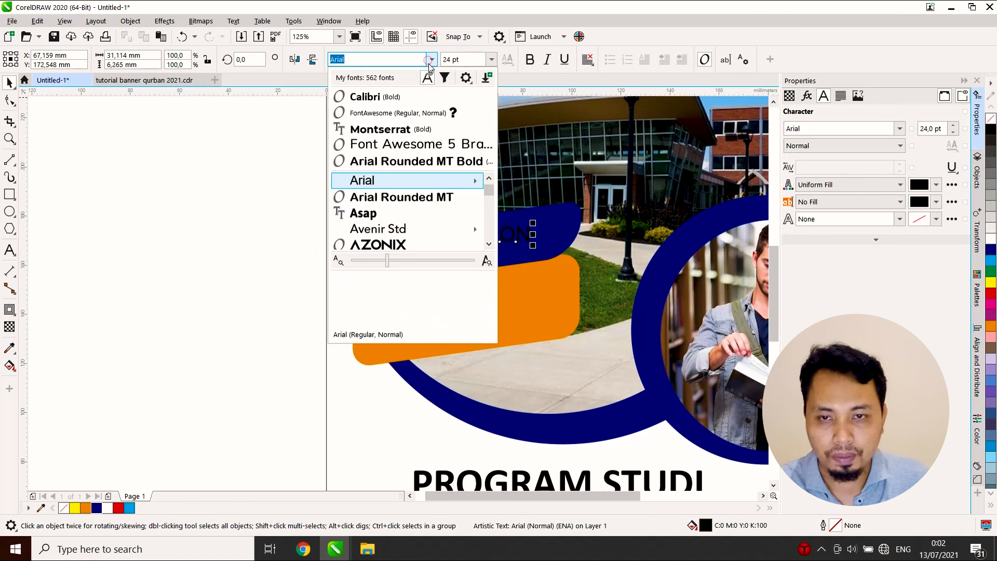
{"action": "left_click", "coordinate": [420, 132]}
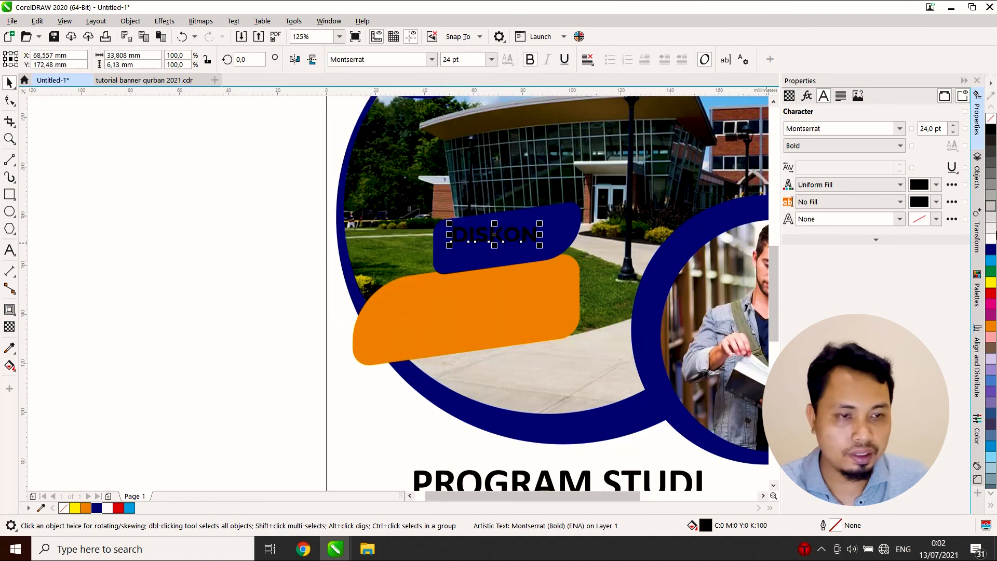
{"action": "left_click", "coordinate": [991, 238]}
{"action": "left_click_drag", "start_coordinate": [527, 243], "coordinate": [527, 242]}
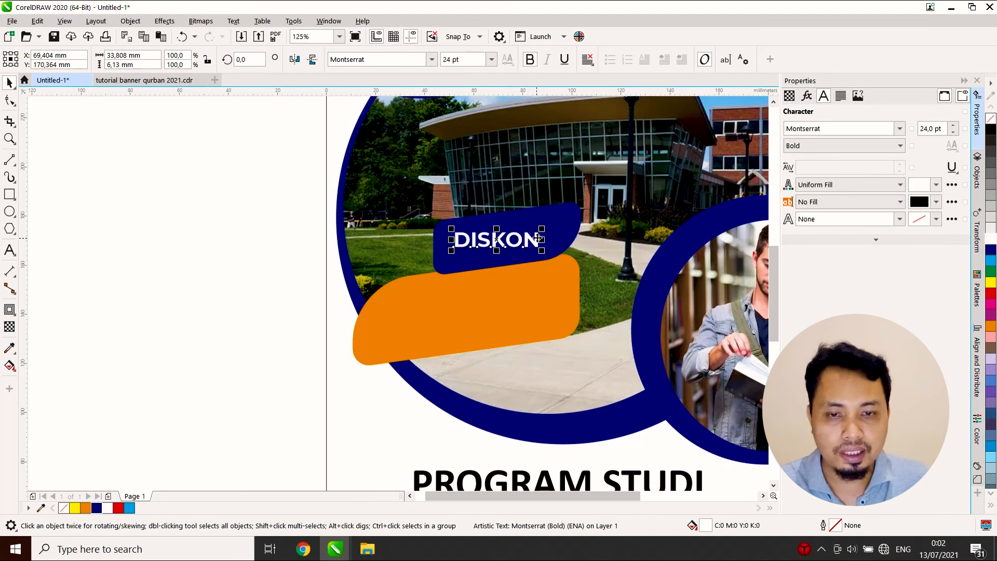
- Skew the DISKON text vertically by about 7 degrees to match the slant of the dark blue shape
{"action": "left_click", "coordinate": [537, 241]}
{"action": "scroll", "coordinate": [546, 244], "scroll_direction": "up", "scroll_amount": 2}
{"action": "left_click_drag", "start_coordinate": [534, 236], "coordinate": [538, 214]}
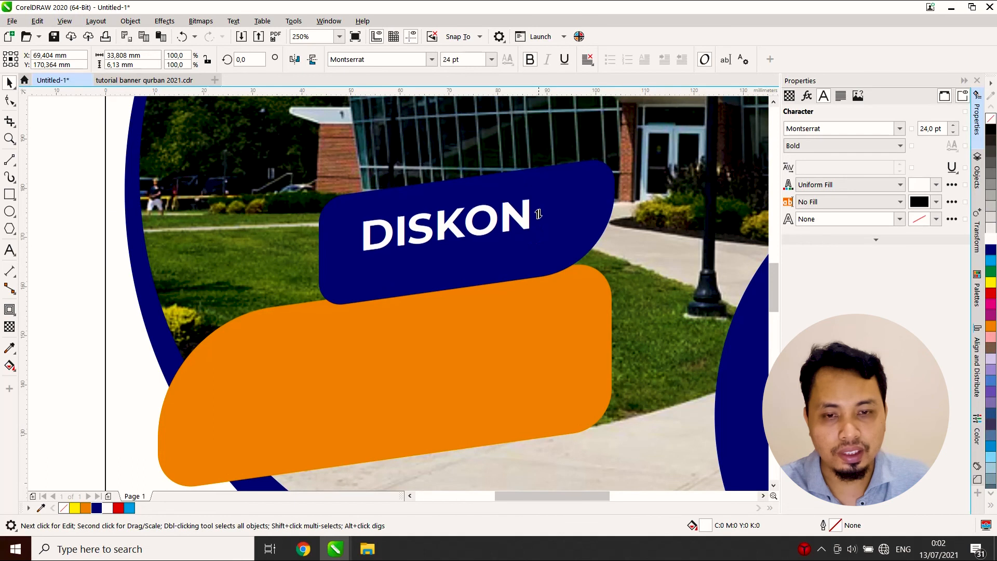
- Enlarge the DISKON text to about 34 pt and center it within the dark blue shape
{"action": "left_click", "coordinate": [445, 224]}
{"action": "left_click_drag", "start_coordinate": [533, 253], "coordinate": [585, 274]}
{"action": "left_click_drag", "start_coordinate": [359, 197], "coordinate": [334, 183]}
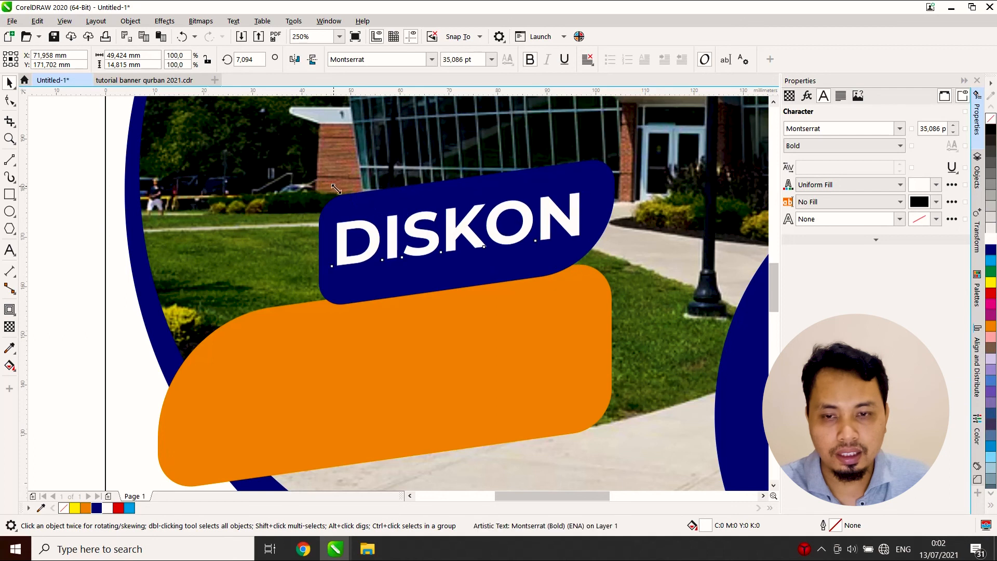
{"action": "key", "text": "ctrl+z"}
{"action": "left_click_drag", "start_coordinate": [497, 229], "coordinate": [497, 233]}
{"action": "scroll", "coordinate": [497, 232], "scroll_direction": "down", "scroll_amount": 2}
{"action": "left_click", "coordinate": [304, 246]}
{"action": "scroll", "coordinate": [232, 238], "scroll_direction": "down", "scroll_amount": 3}
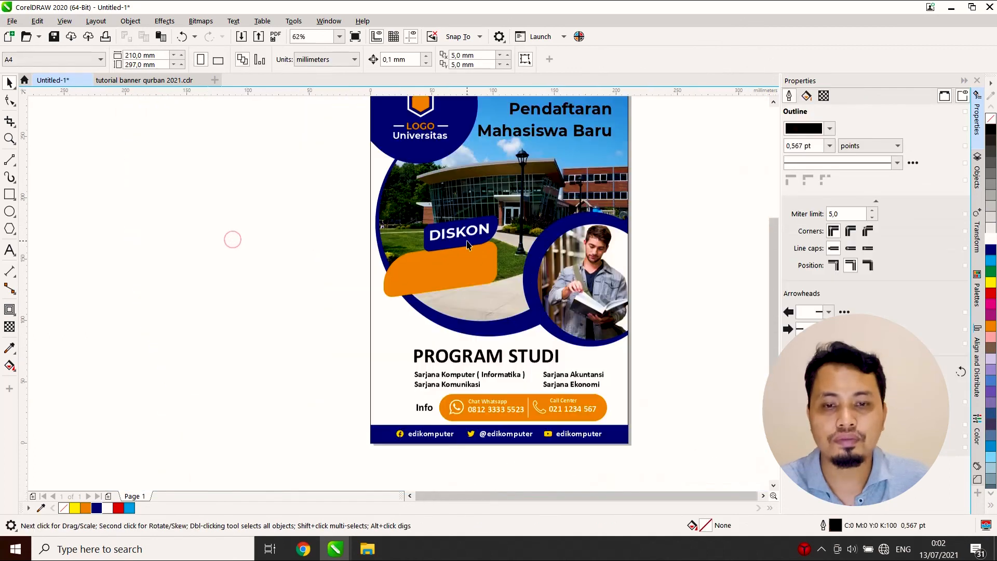
- Duplicate the DISKON text onto the orange shape and change the copy's wording to "25%"
{"action": "scroll", "coordinate": [471, 244], "scroll_direction": "up", "scroll_amount": 3}
{"action": "left_click", "coordinate": [492, 225]}
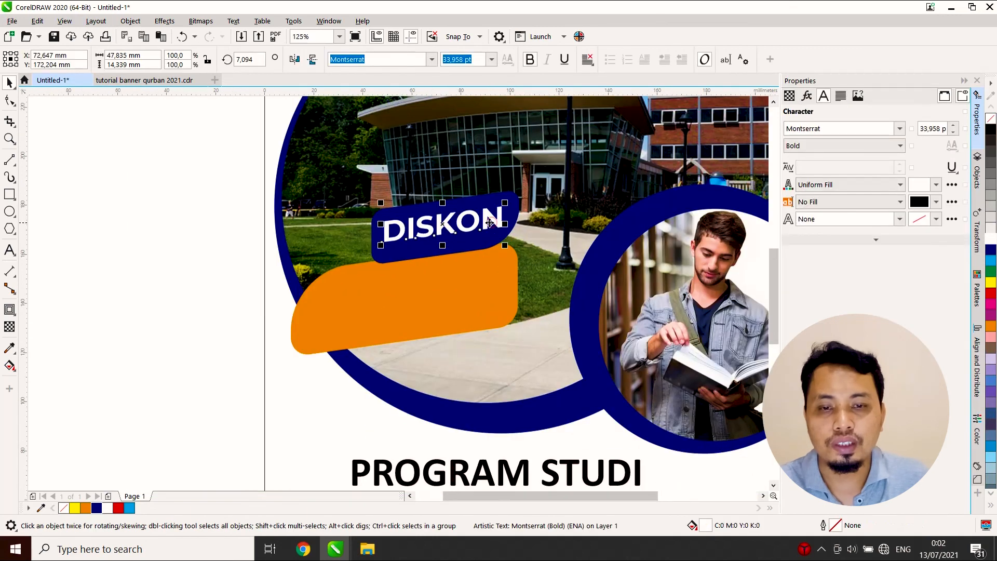
{"action": "key", "text": "ctrl+d"}
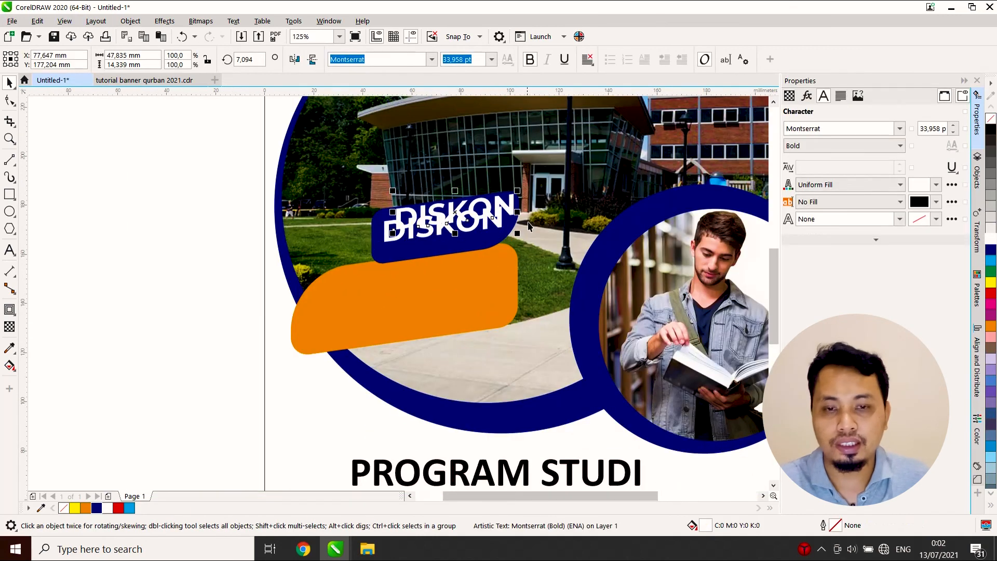
{"action": "left_click_drag", "start_coordinate": [512, 201], "coordinate": [454, 300]}
{"action": "double_click", "coordinate": [454, 292]}
{"action": "key", "text": "ctrl+a"}
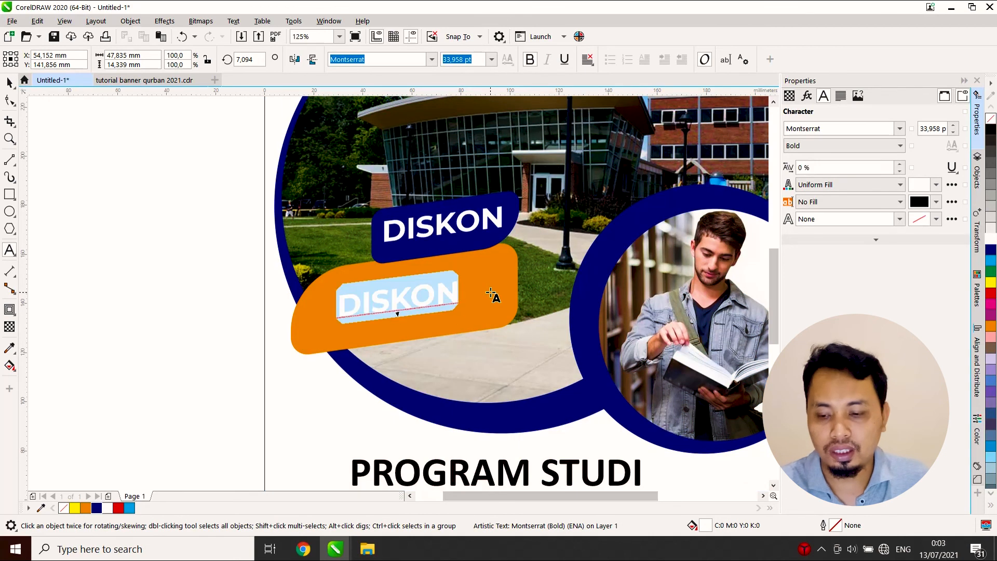
{"action": "type", "text": "25"}
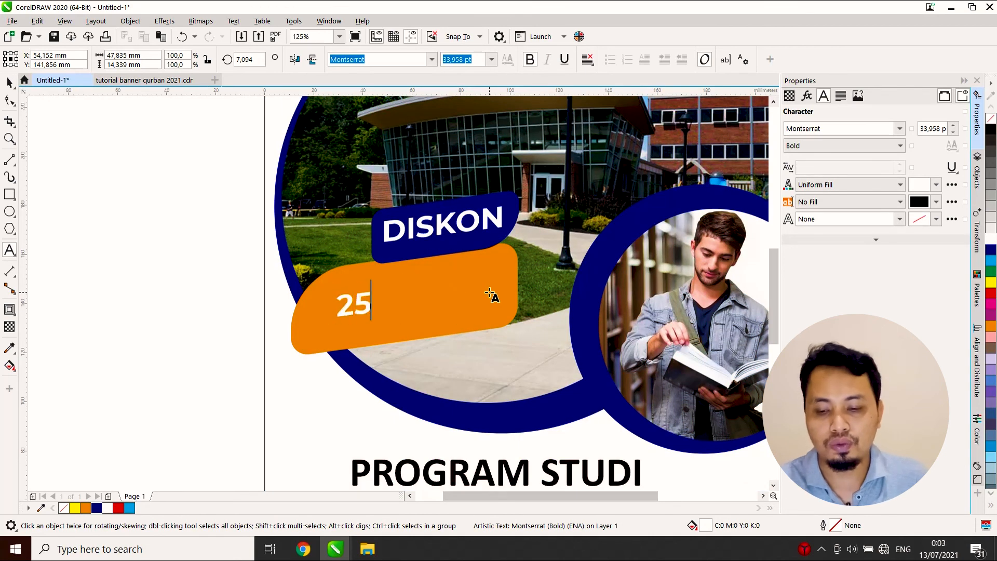
{"action": "type", "text": "%"}
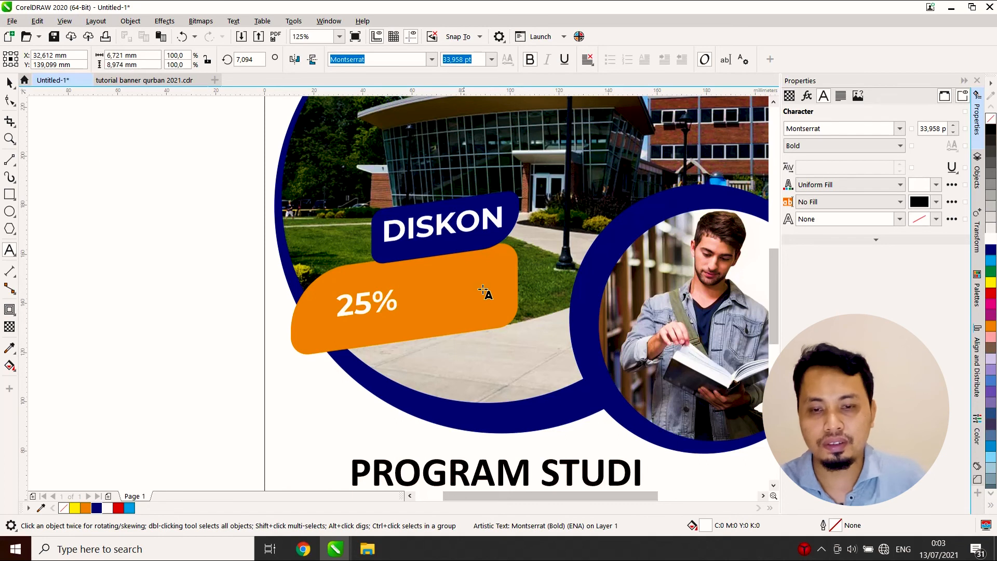
{"action": "left_click", "coordinate": [3, 83]}
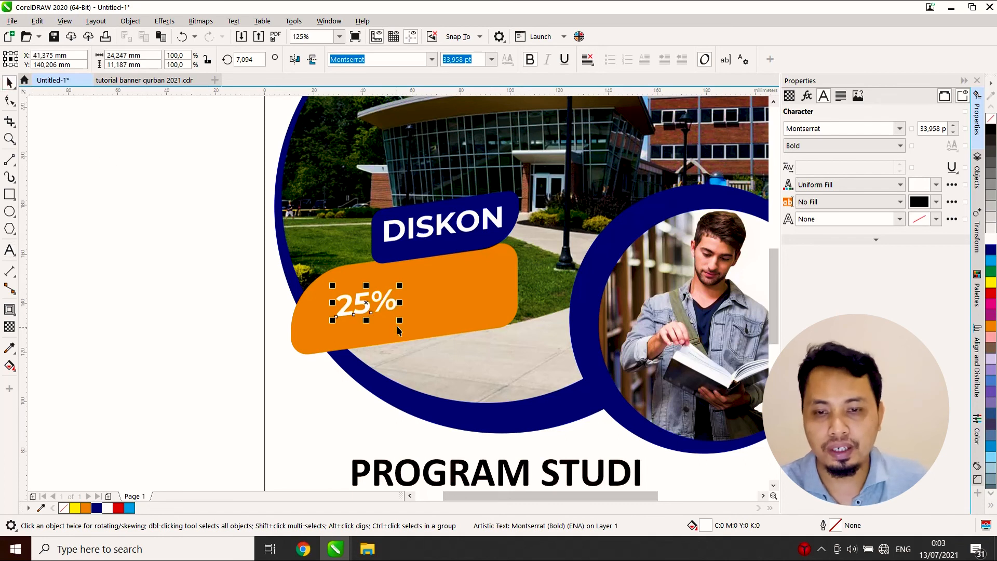
- Enlarge the 25% text until it fills most of the orange shape's height
{"action": "left_click_drag", "start_coordinate": [399, 322], "coordinate": [446, 344]}
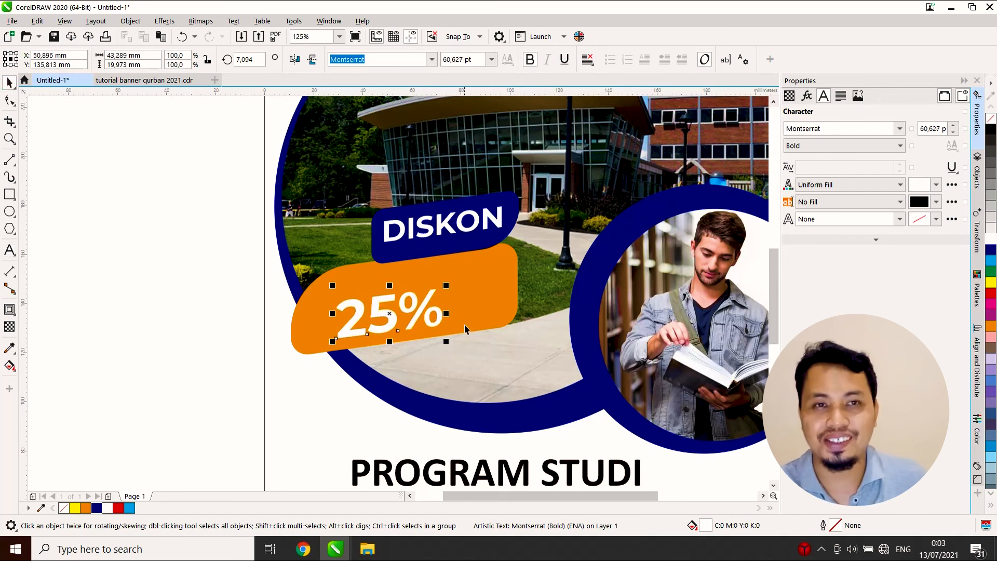
{"action": "left_click_drag", "start_coordinate": [451, 289], "coordinate": [501, 256]}
{"action": "left_click_drag", "start_coordinate": [334, 340], "coordinate": [338, 341]}
{"action": "mouse_move", "coordinate": [501, 258]}
{"action": "left_mouse_down"}
{"action": "mouse_move", "coordinate": [508, 251]}
{"action": "mouse_move", "coordinate": [503, 258]}
{"action": "left_mouse_up"}
{"action": "left_click", "coordinate": [220, 255]}
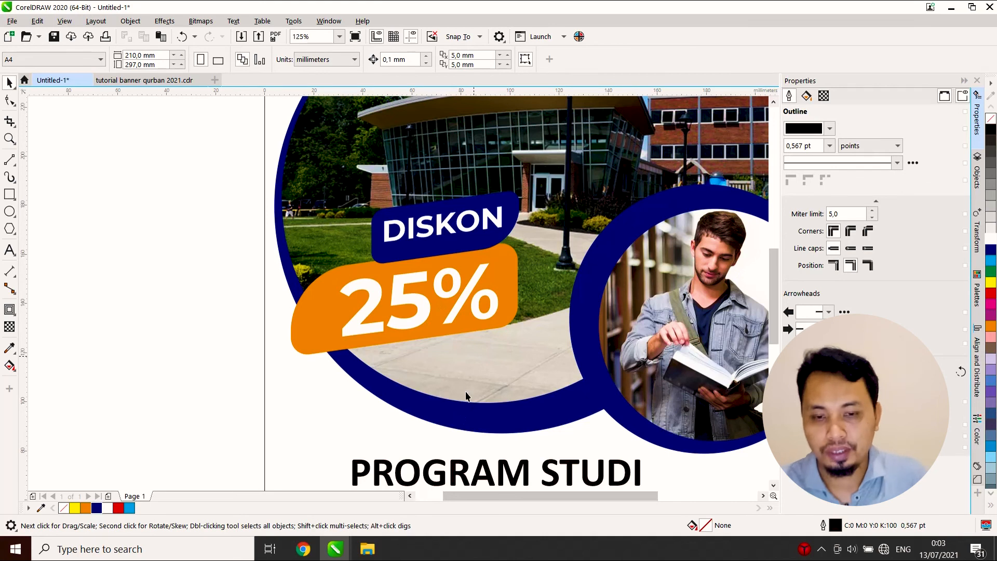
- Duplicate the DISKON text below the orange shape and change the copy's wording to "Biaya Pendaftaran"
{"action": "left_click", "coordinate": [447, 224]}
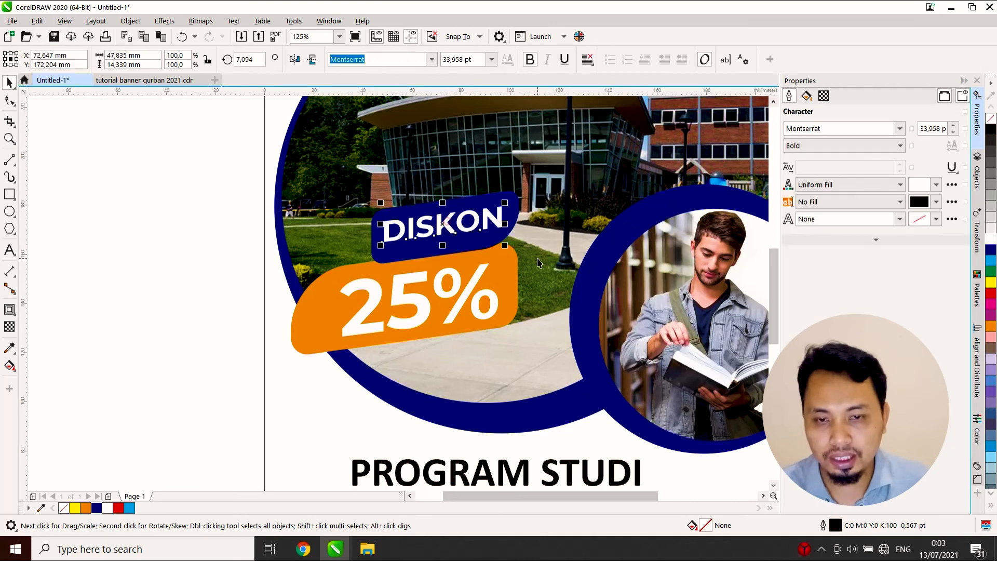
{"action": "key", "text": "ctrl+d"}
{"action": "left_click_drag", "start_coordinate": [509, 209], "coordinate": [419, 360]}
{"action": "double_click", "coordinate": [418, 360]}
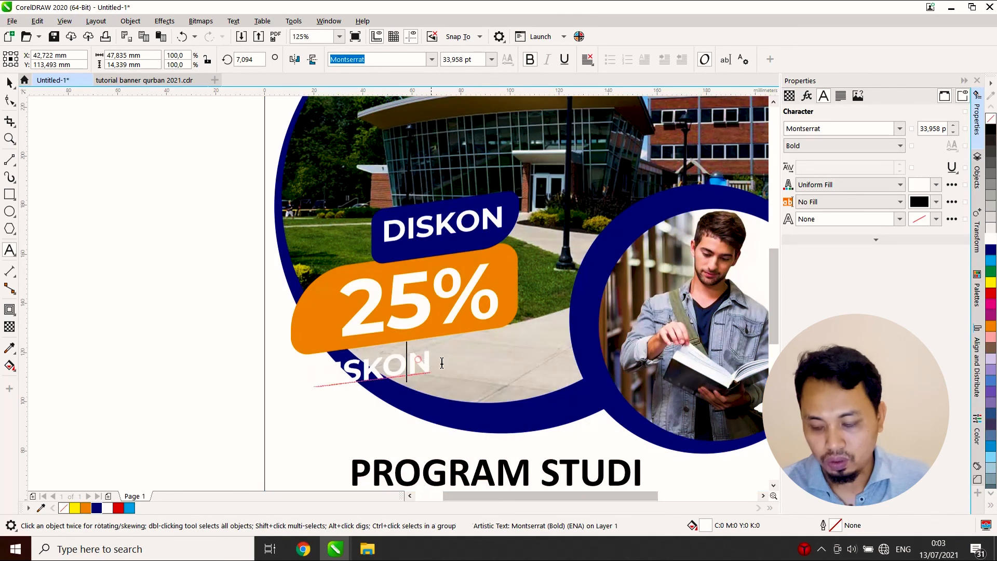
{"action": "key", "text": "ctrl+a"}
{"action": "type", "text": "Biaya"}
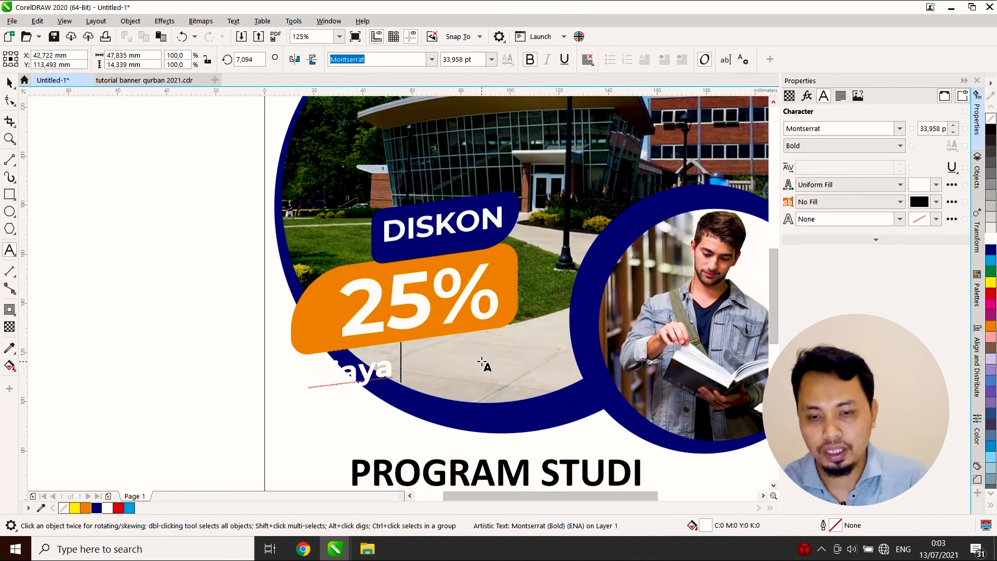
{"action": "type", "text": " Pendaftar"}
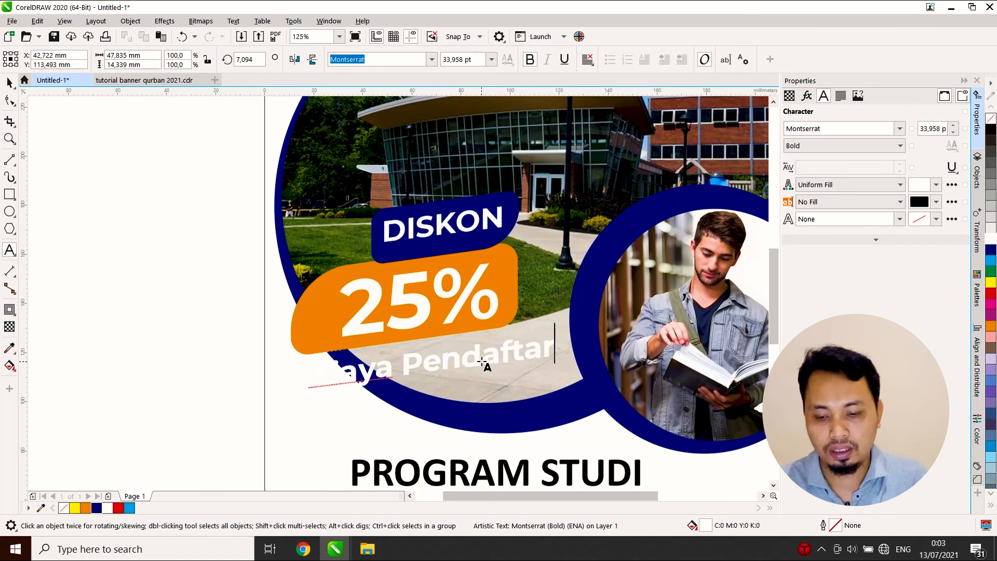
{"action": "type", "text": "an"}
{"action": "left_click", "coordinate": [9, 82]}
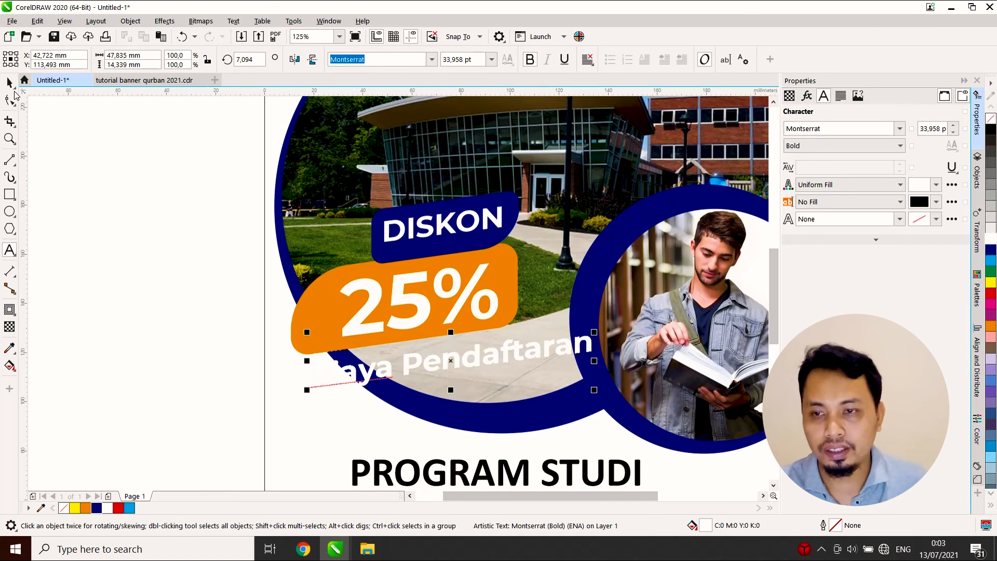
- Shrink the Biaya Pendaftaran text to about 24 pt, fill it dark blue and place it just beneath the orange shape
{"action": "left_click_drag", "start_coordinate": [594, 389], "coordinate": [493, 357]}
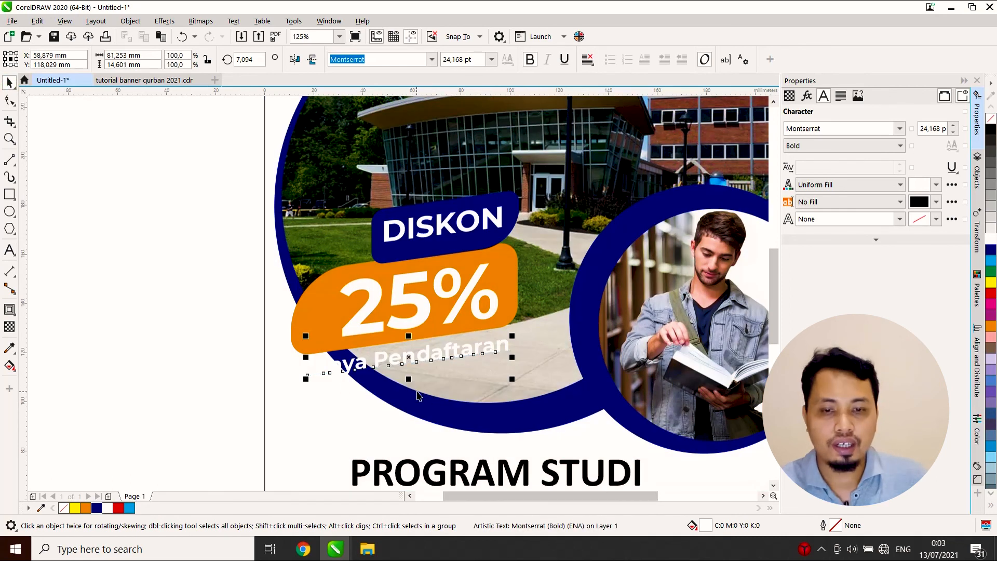
{"action": "left_click", "coordinate": [96, 510]}
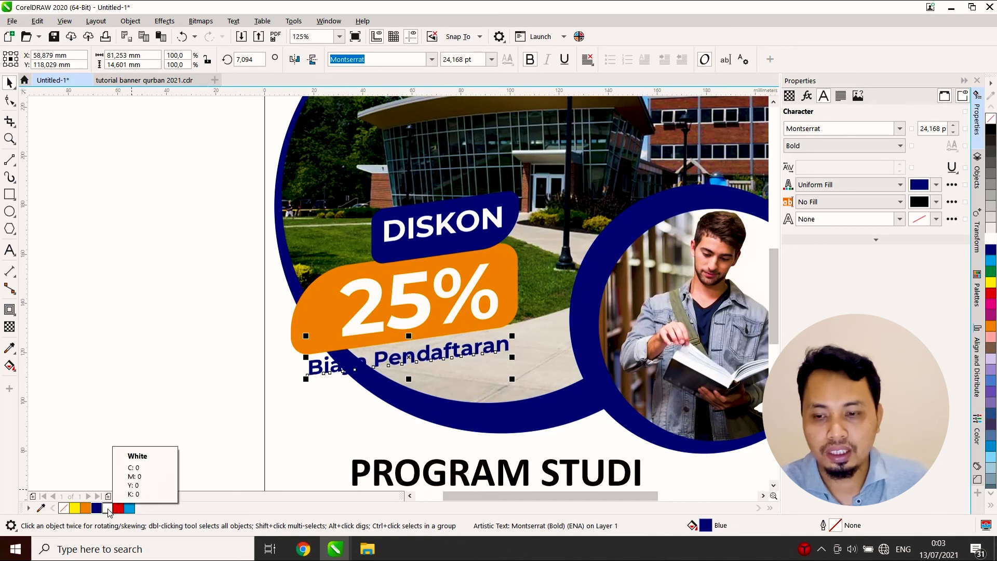
{"action": "left_click", "coordinate": [107, 508]}
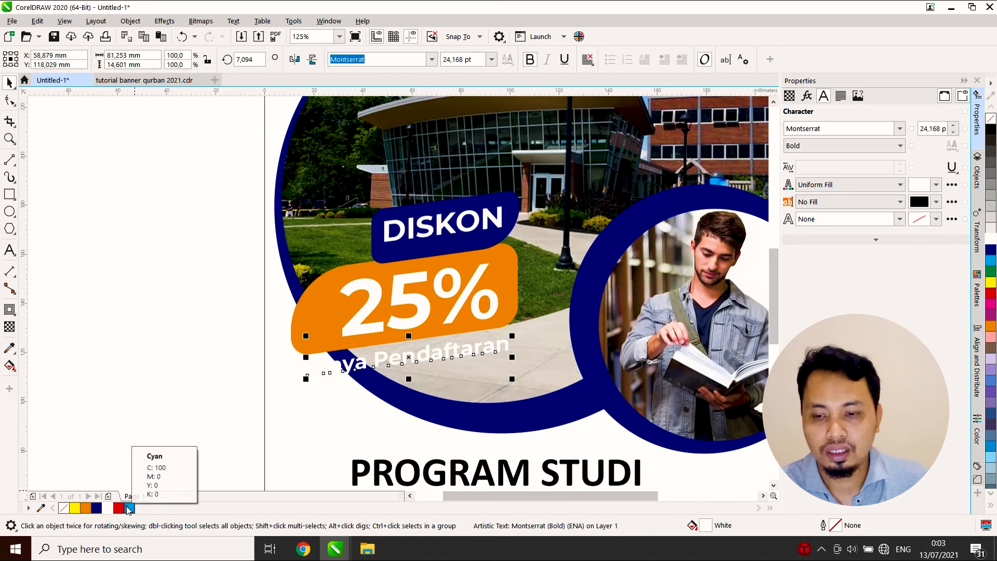
{"action": "left_click", "coordinate": [129, 507]}
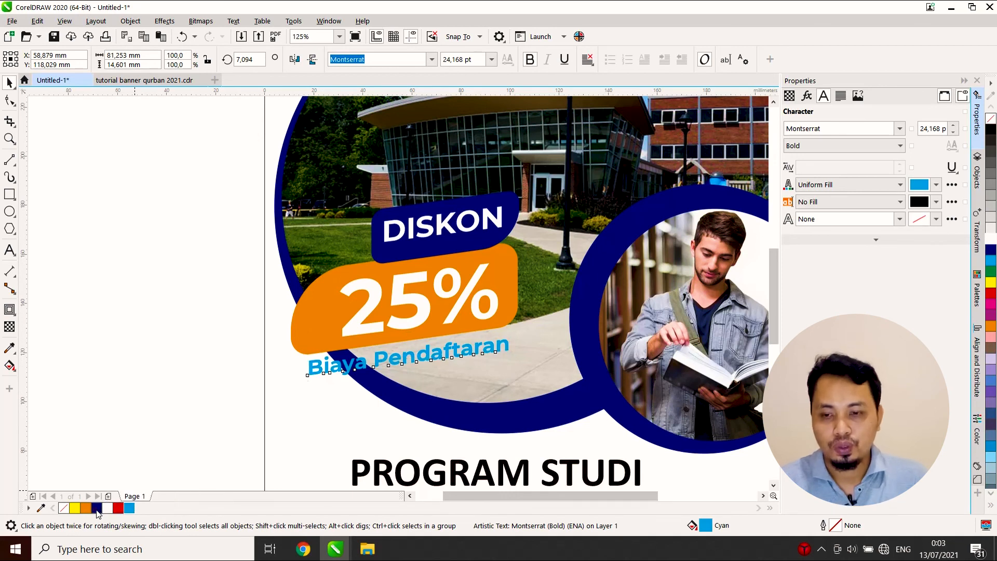
{"action": "left_click", "coordinate": [96, 508]}
{"action": "left_click_drag", "start_coordinate": [377, 367], "coordinate": [418, 365]}
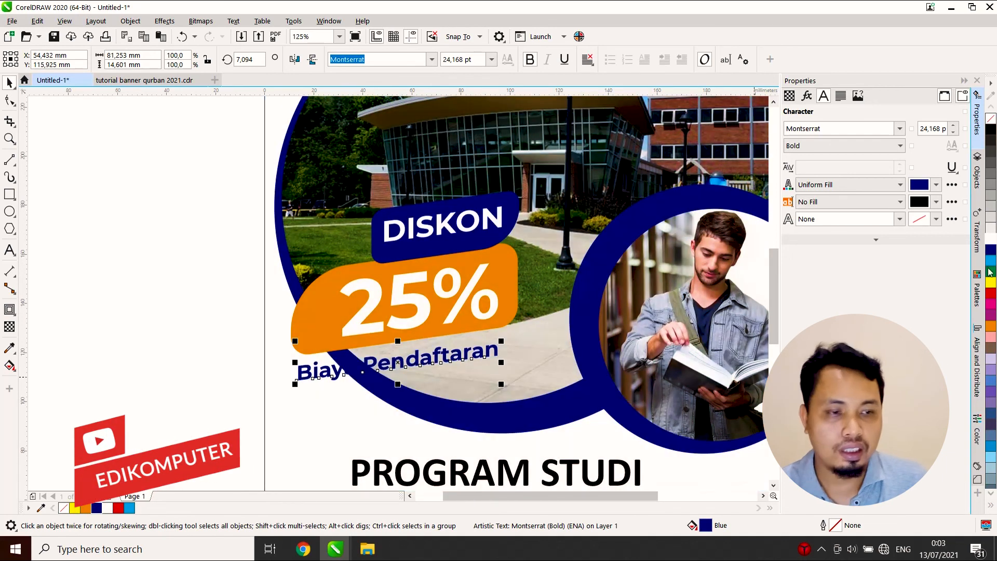
- Give the Biaya Pendaftaran text a white outline 10 pt wide
{"action": "right_click", "coordinate": [992, 242]}
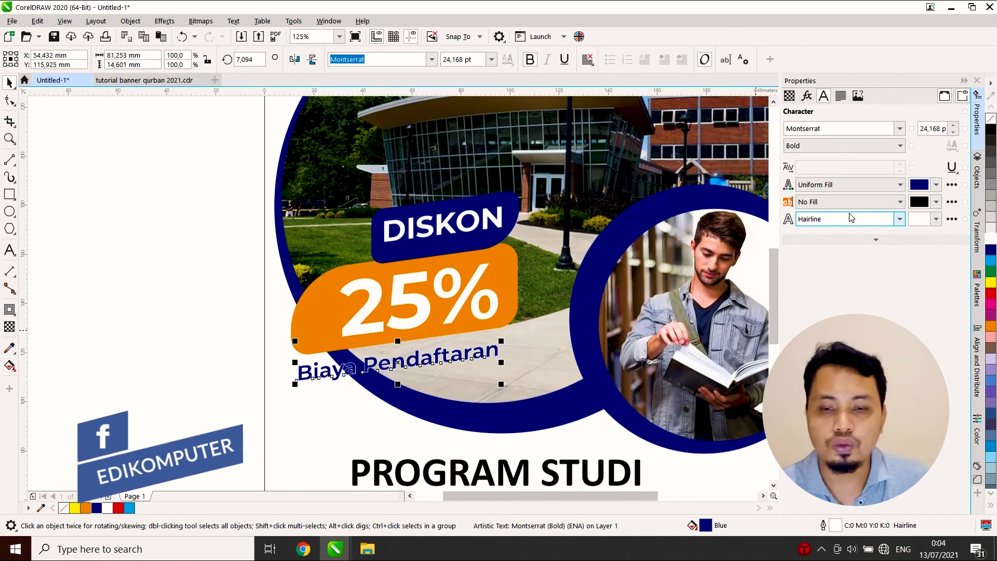
{"action": "left_click", "coordinate": [899, 218]}
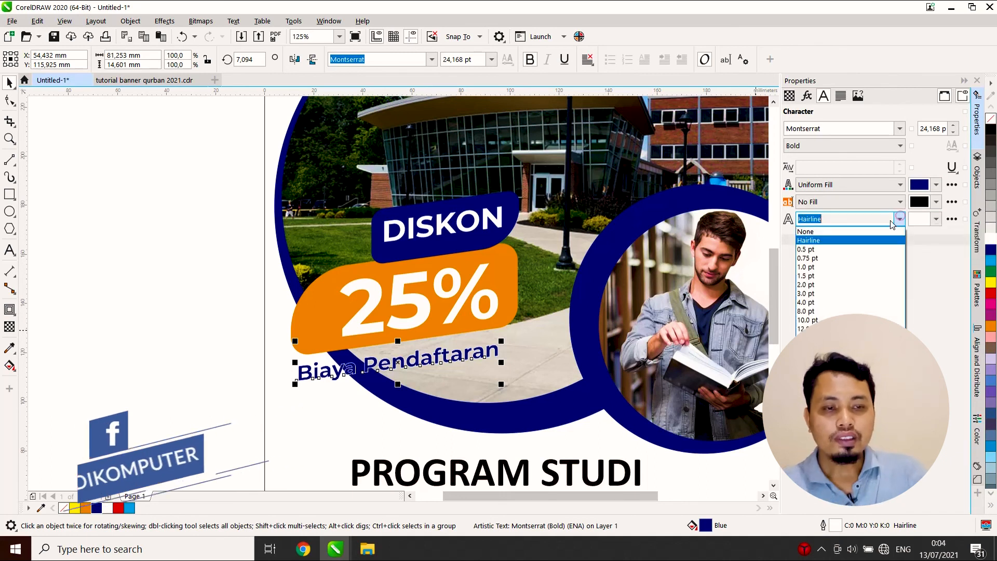
{"action": "left_click", "coordinate": [818, 319]}
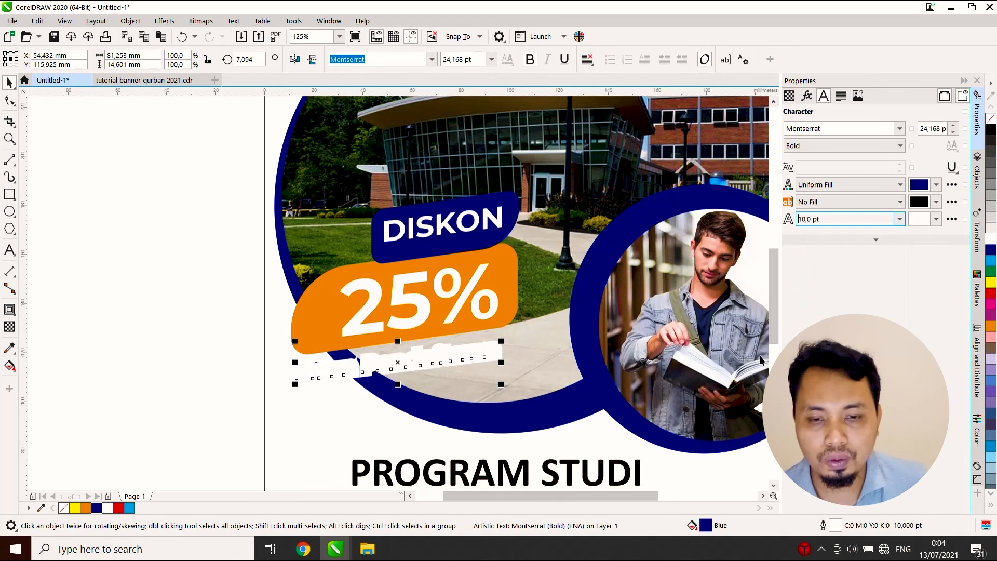
- Set the Biaya Pendaftaran text's outline to sit behind the fill with rounded corners
{"action": "left_click", "coordinate": [953, 219]}
{"action": "left_click_drag", "start_coordinate": [443, 171], "coordinate": [558, 130]}
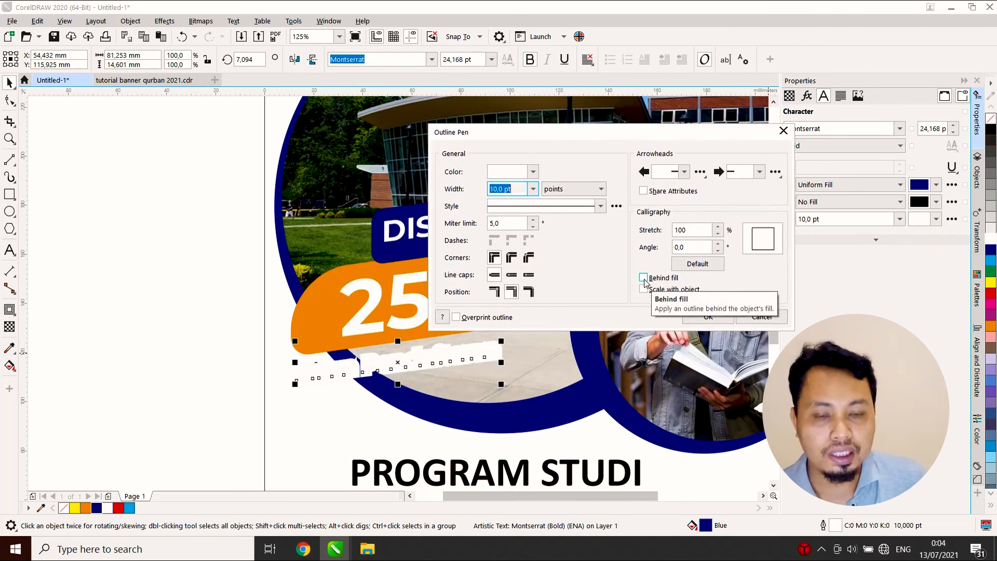
{"action": "left_click", "coordinate": [643, 278]}
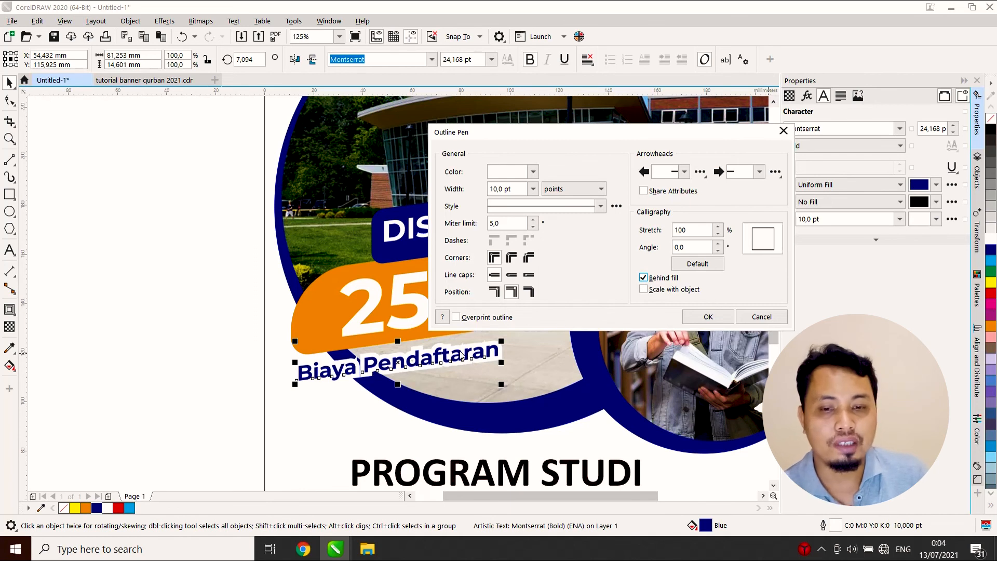
{"action": "left_click", "coordinate": [644, 278]}
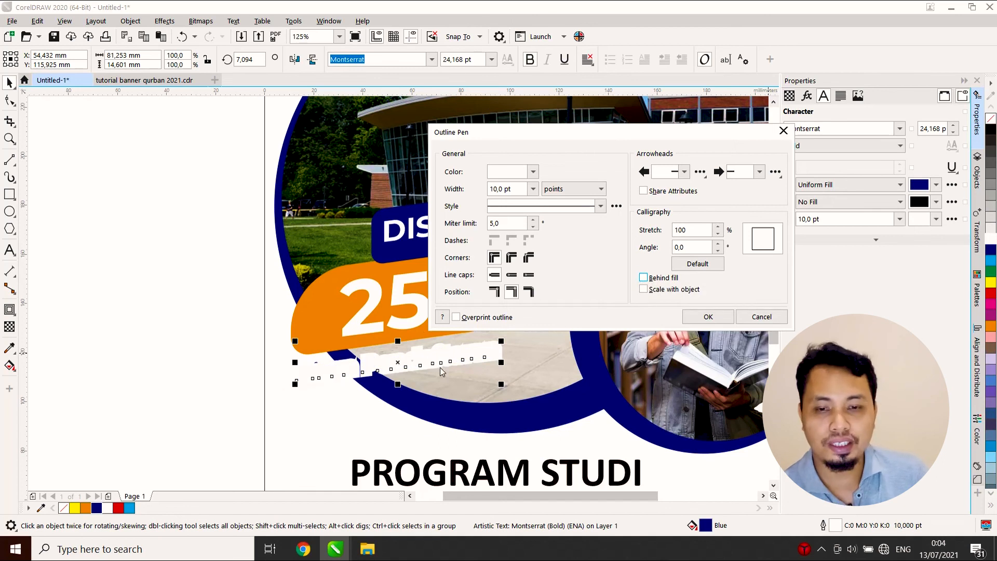
{"action": "left_click", "coordinate": [644, 278]}
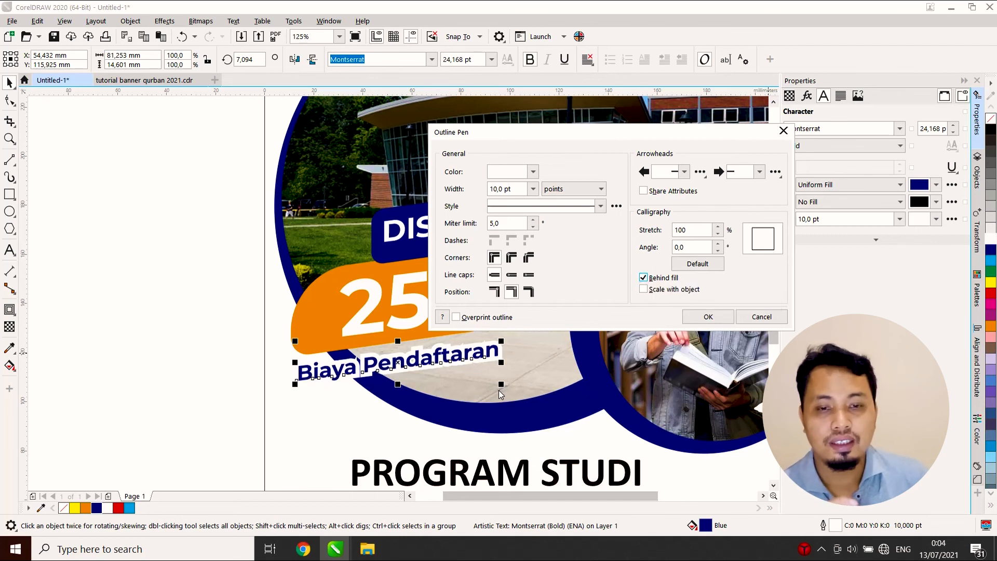
{"action": "left_click", "coordinate": [511, 257]}
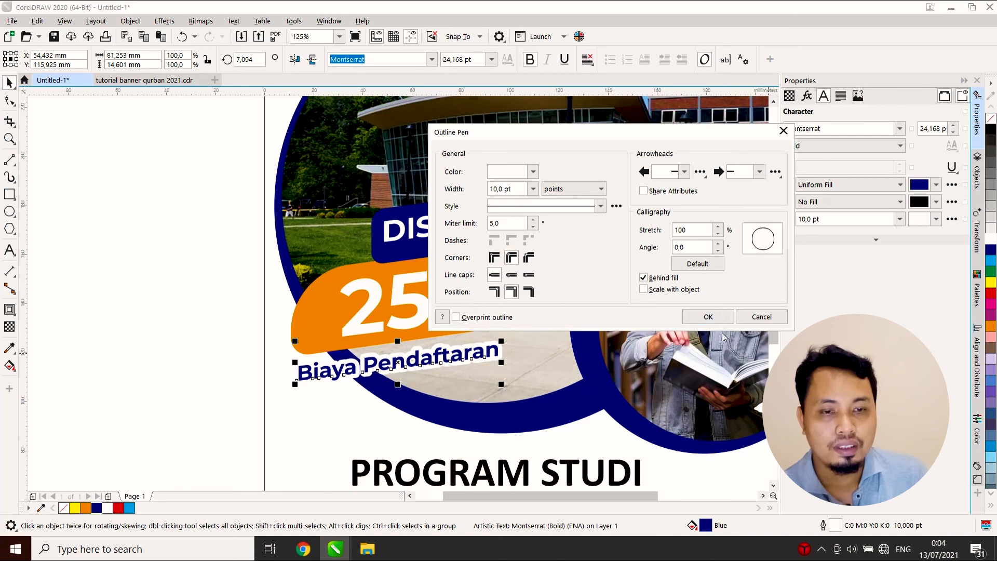
{"action": "left_click", "coordinate": [708, 316]}
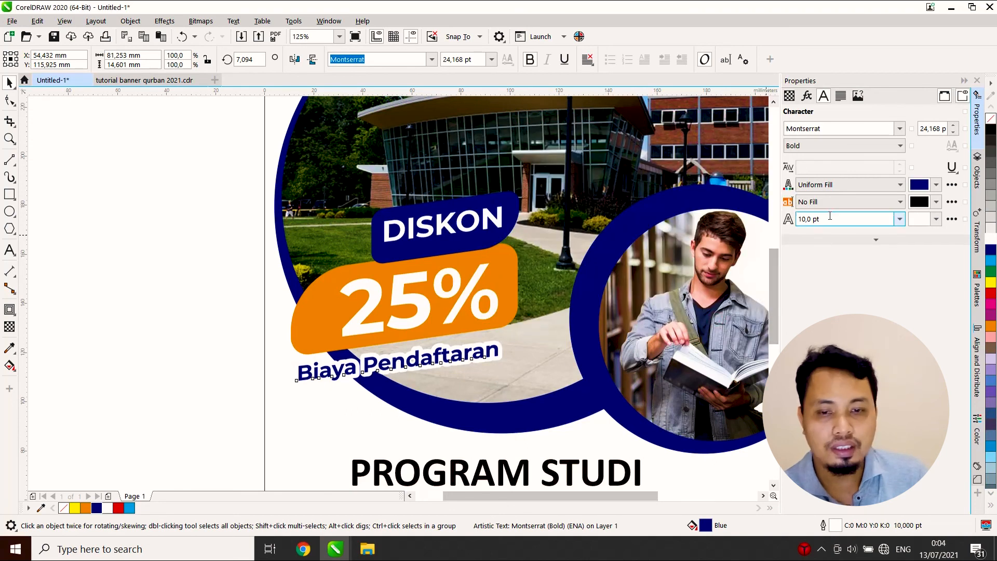
- Set the Biaya Pendaftaran text's outline width to 8 pt
{"action": "left_click", "coordinate": [899, 219]}
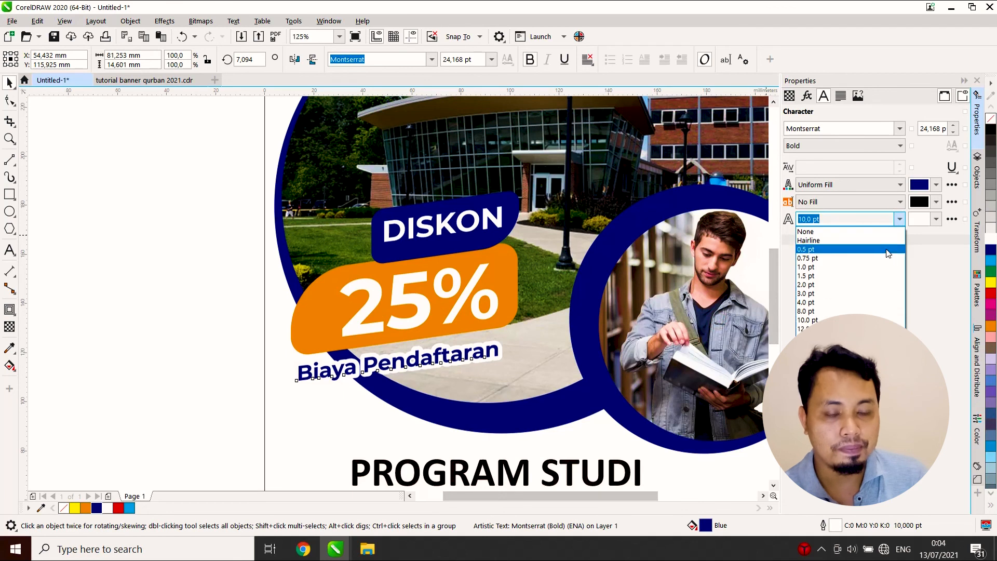
{"action": "left_click", "coordinate": [883, 311]}
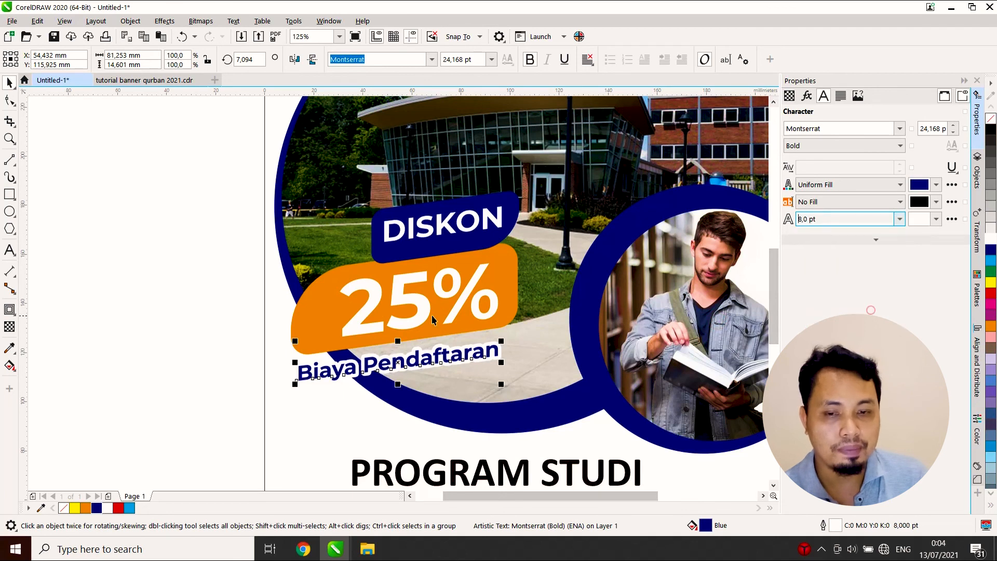
{"action": "left_click", "coordinate": [225, 297]}
{"action": "key", "text": "F4"}
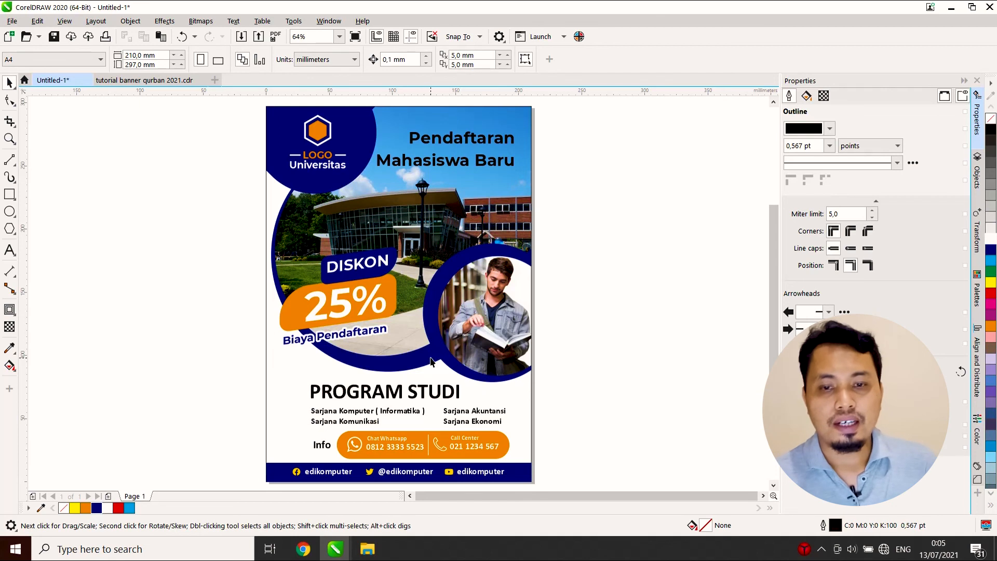
- Fill the Pendaftaran Mahasiswa Baru headline with orange and give it a dark blue outline 10 pt wide
{"action": "scroll", "coordinate": [464, 143], "scroll_direction": "up", "scroll_amount": 3}
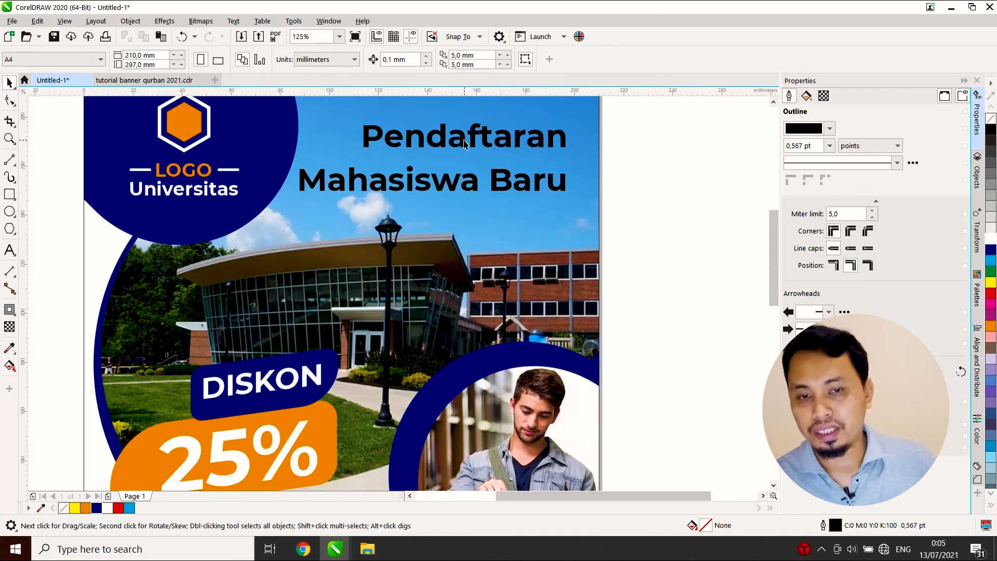
{"action": "left_click", "coordinate": [472, 144]}
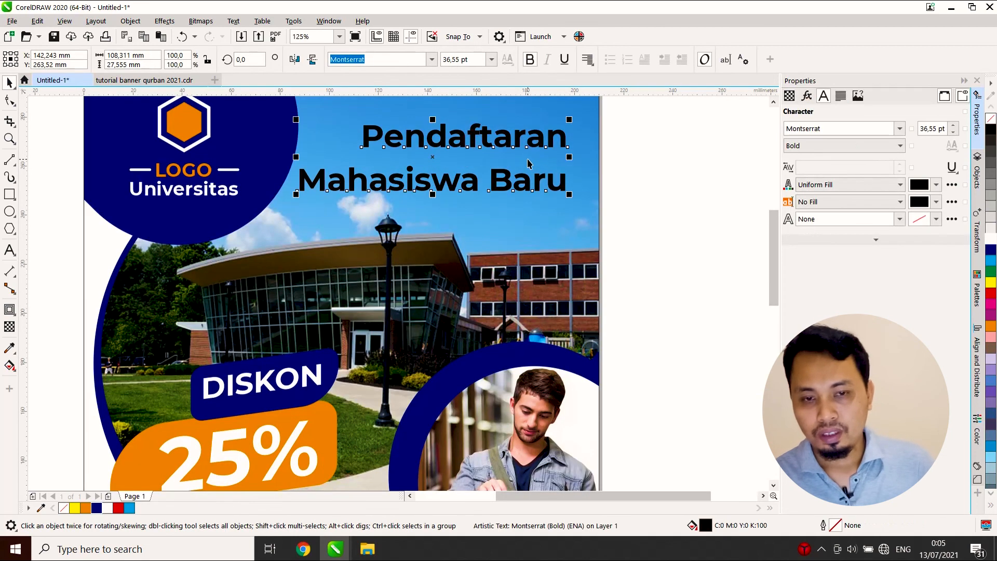
{"action": "left_click", "coordinate": [992, 325]}
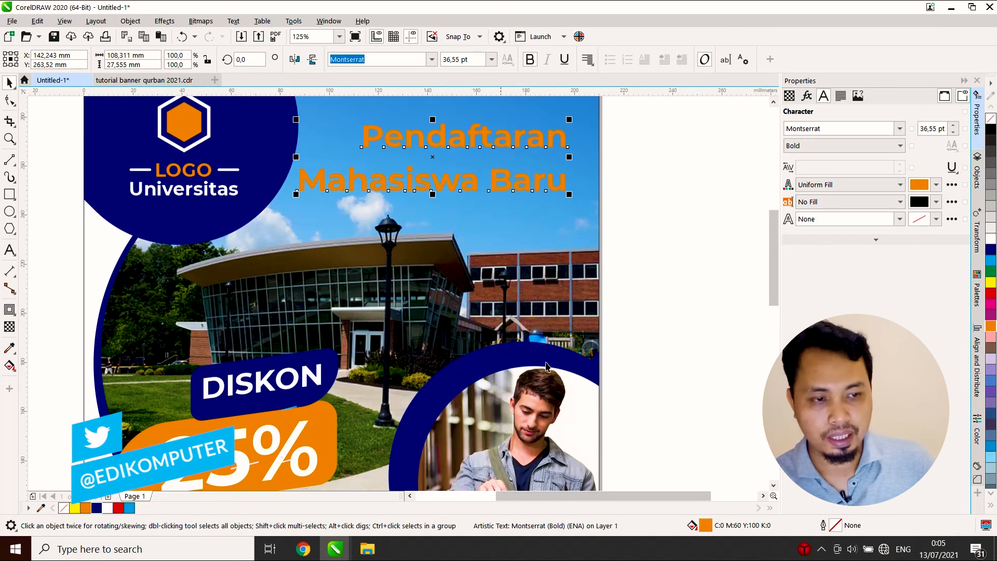
{"action": "right_click", "coordinate": [97, 508]}
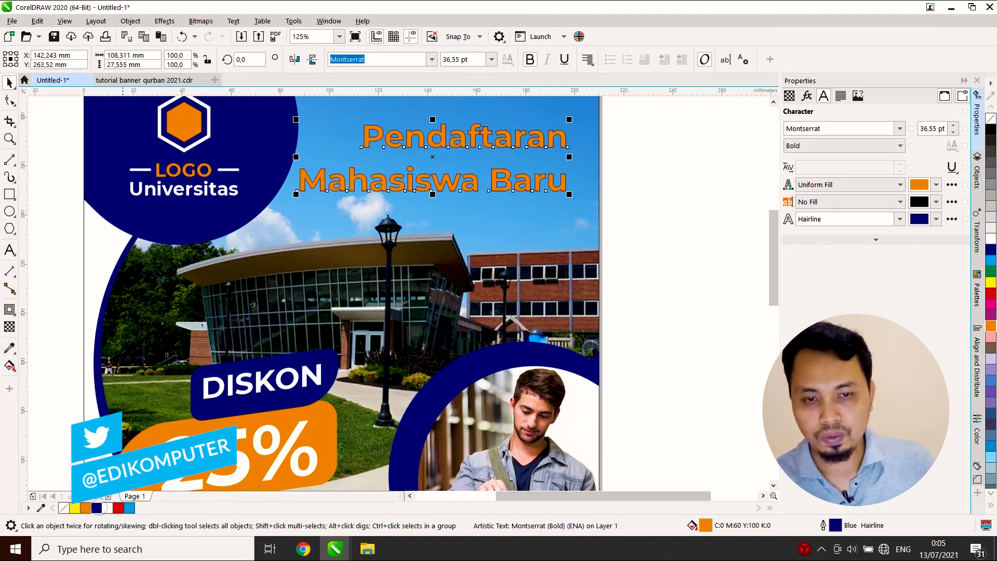
{"action": "left_click", "coordinate": [893, 223]}
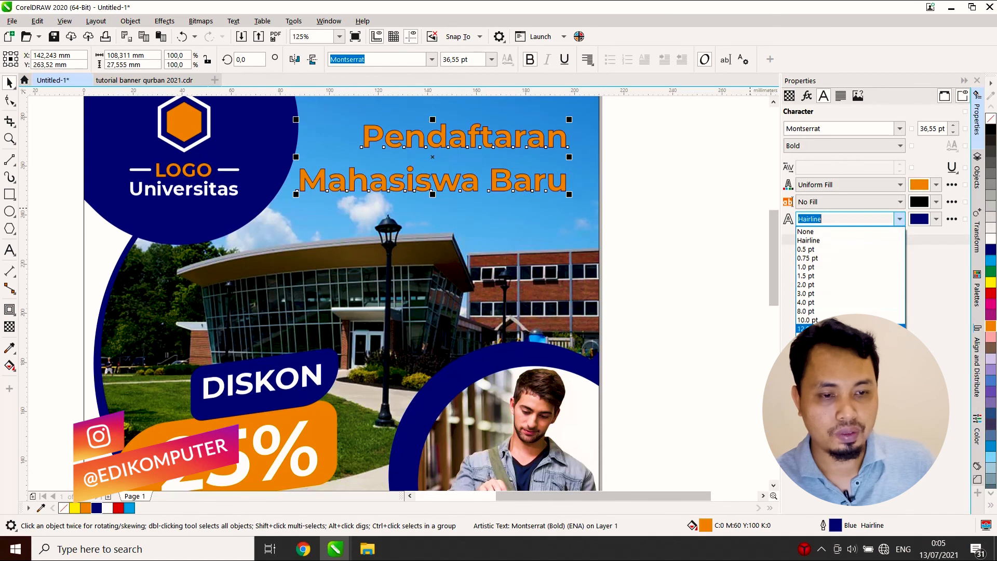
{"action": "left_click", "coordinate": [815, 319]}
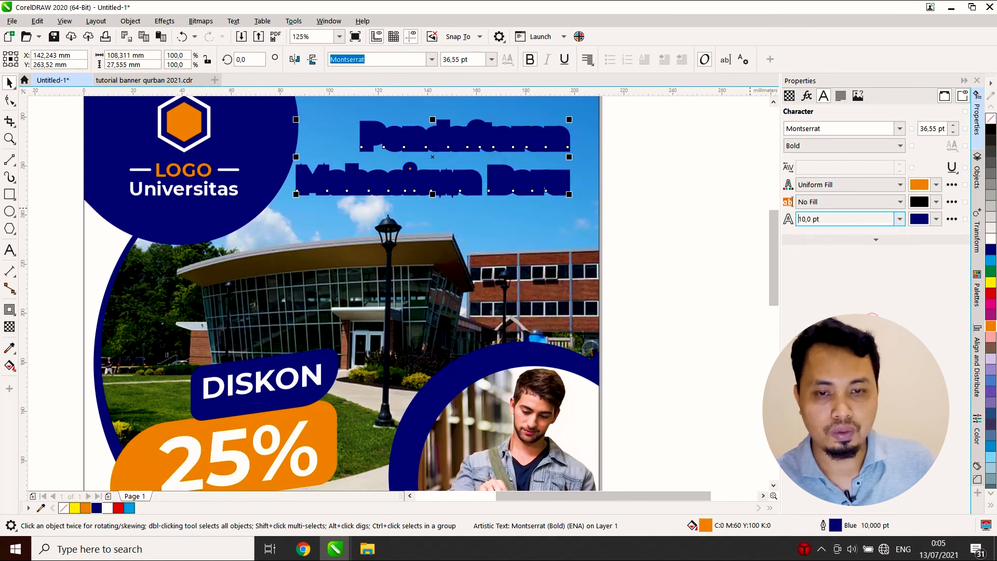
- Round the corners of the headline's outline and place the outline behind the fill
{"action": "left_click", "coordinate": [952, 219]}
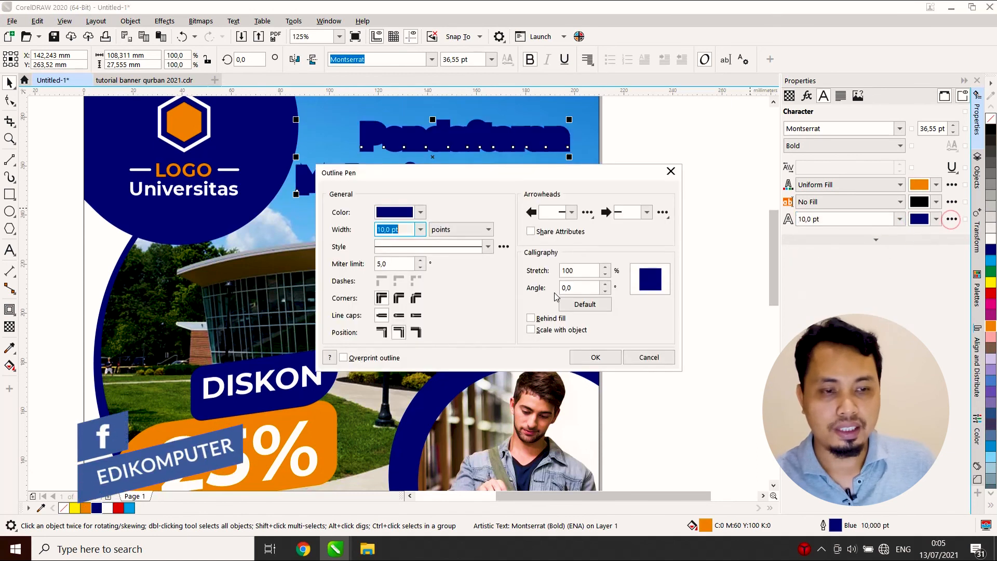
{"action": "left_click", "coordinate": [400, 305]}
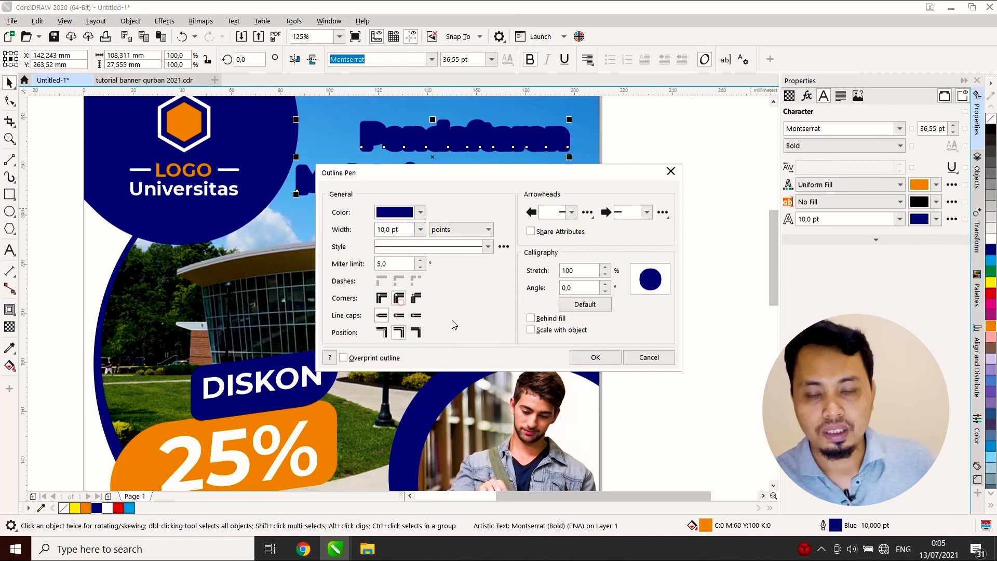
{"action": "left_click", "coordinate": [553, 322]}
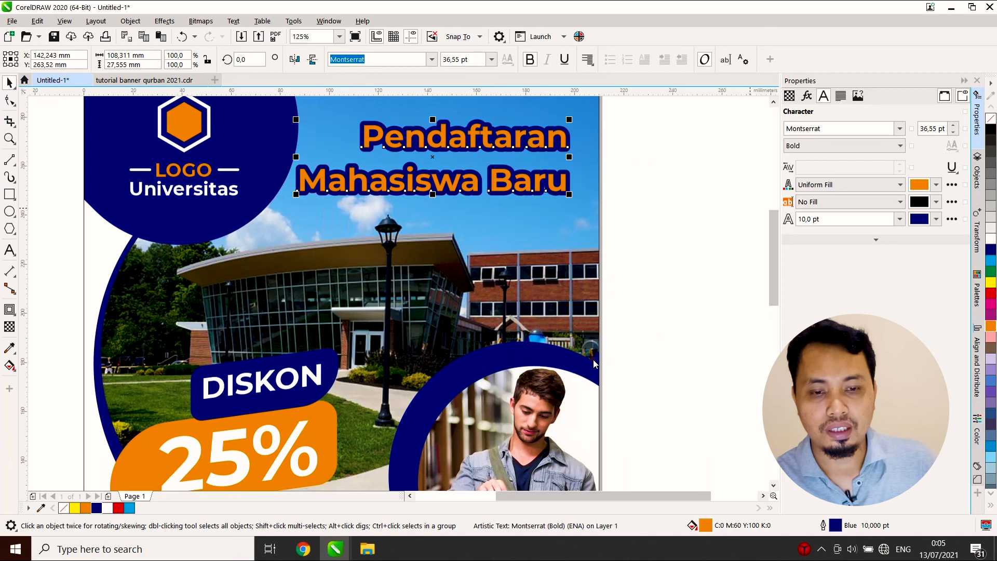
{"action": "left_click", "coordinate": [661, 290]}
{"action": "scroll", "coordinate": [561, 239], "scroll_direction": "down", "scroll_amount": 2}
{"action": "scroll", "coordinate": [551, 232], "scroll_direction": "up", "scroll_amount": 1}
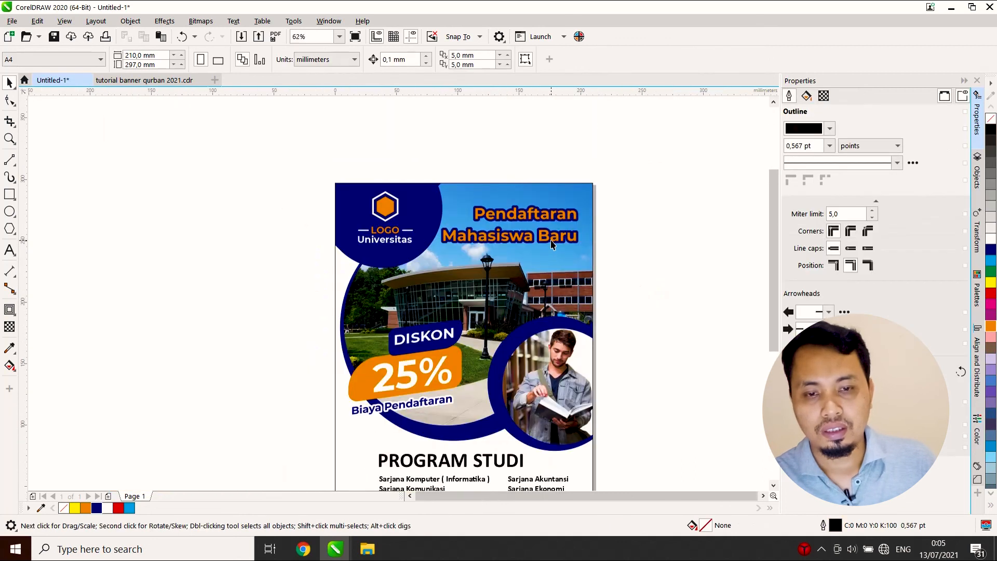
- Change the Pendaftaran Mahasiswa Baru headline's fill to a golden yellow by setting its CMYK magenta value to 20
{"action": "left_click", "coordinate": [556, 240]}
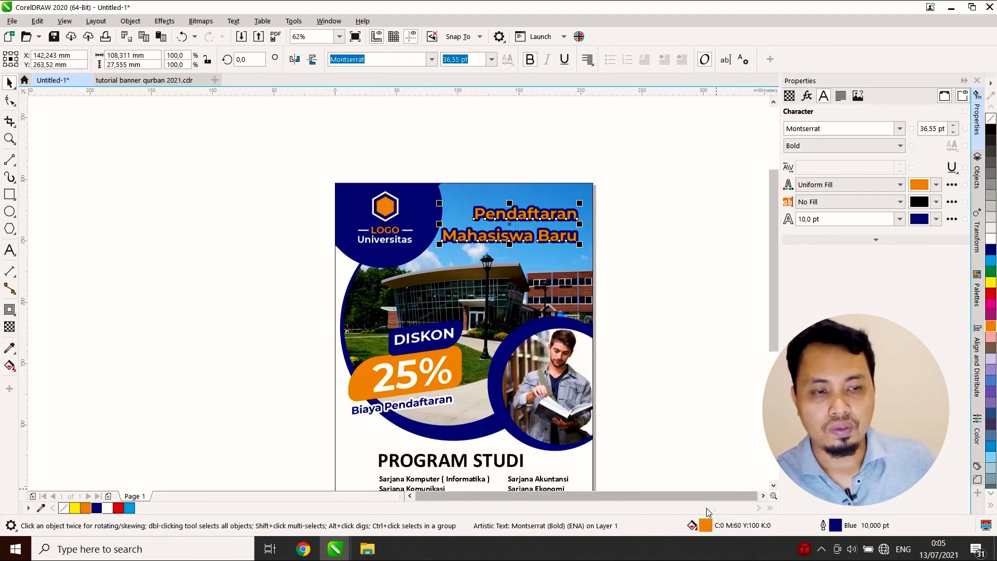
{"action": "left_click", "coordinate": [932, 185]}
{"action": "left_click", "coordinate": [934, 185]}
{"action": "left_click", "coordinate": [934, 185]}
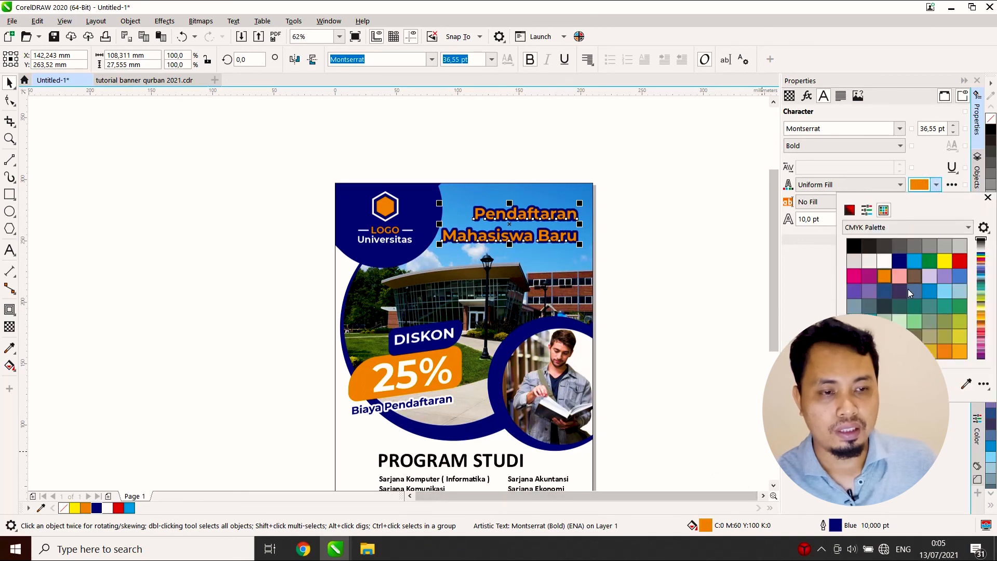
{"action": "left_click", "coordinate": [850, 210]}
{"action": "double_click", "coordinate": [970, 263]}
{"action": "type", "text": "2p0"}
{"action": "key", "text": "BackSpace"}
{"action": "key", "text": "BackSpace"}
{"action": "type", "text": "0"}
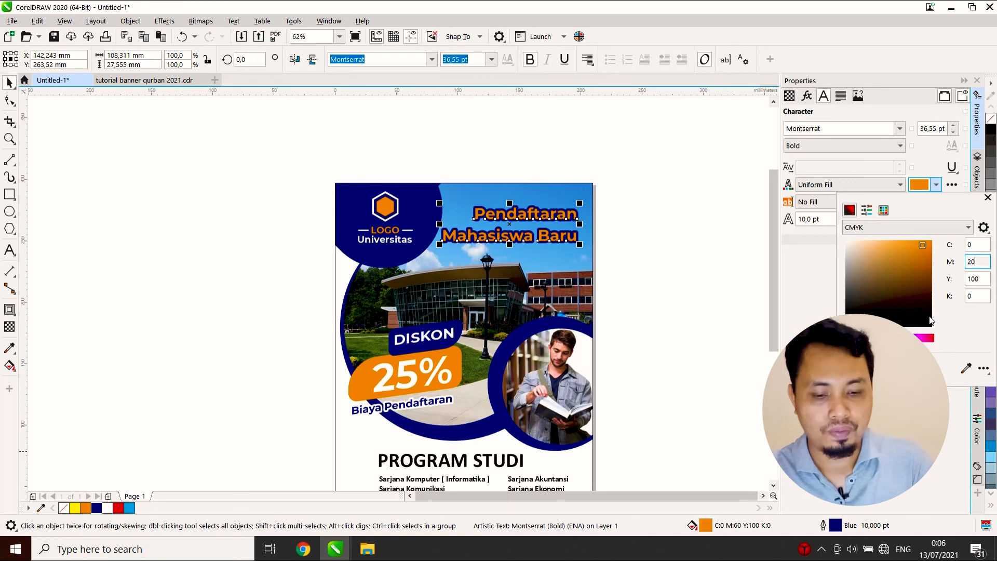
{"action": "key", "text": "Return"}
{"action": "left_click", "coordinate": [692, 263]}
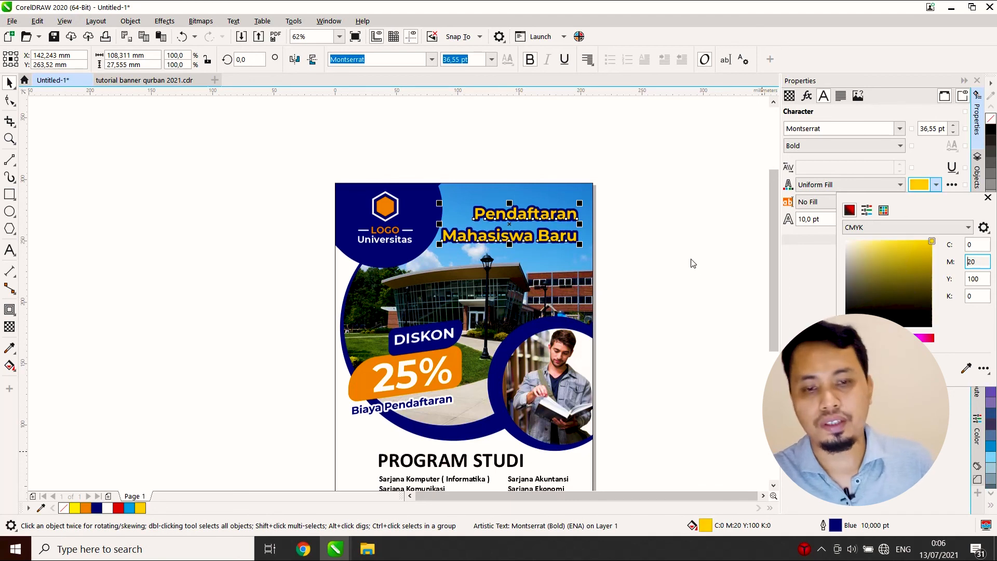
{"action": "left_click", "coordinate": [661, 271]}
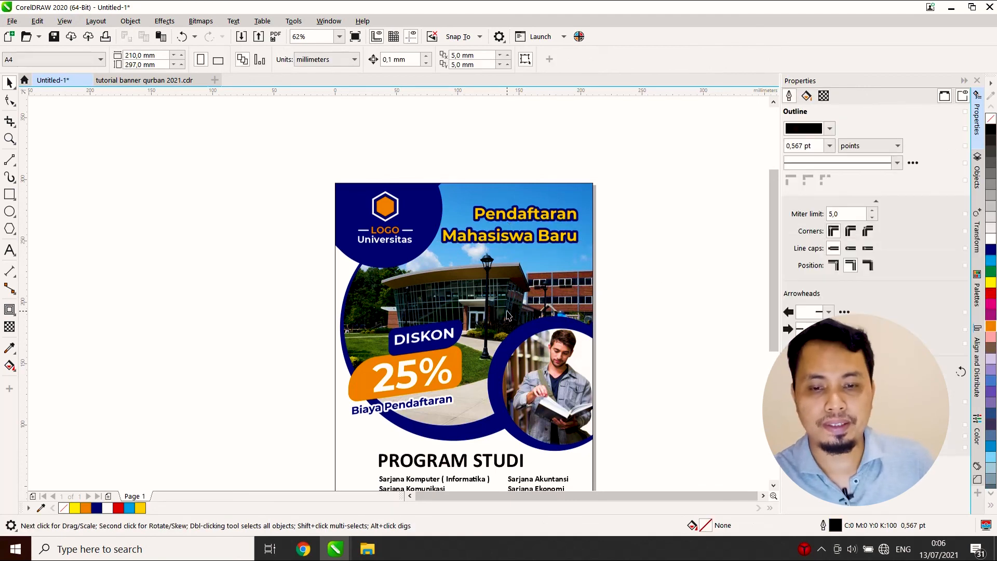
- Switch to Chrome, find "check" in the Font Awesome cheatsheet and copy the fa-check-square-o icon
{"action": "scroll", "coordinate": [507, 314], "scroll_direction": "down", "scroll_amount": 2}
{"action": "scroll", "coordinate": [496, 348], "scroll_direction": "up", "scroll_amount": 2}
{"action": "scroll", "coordinate": [479, 326], "scroll_direction": "down", "scroll_amount": 2}
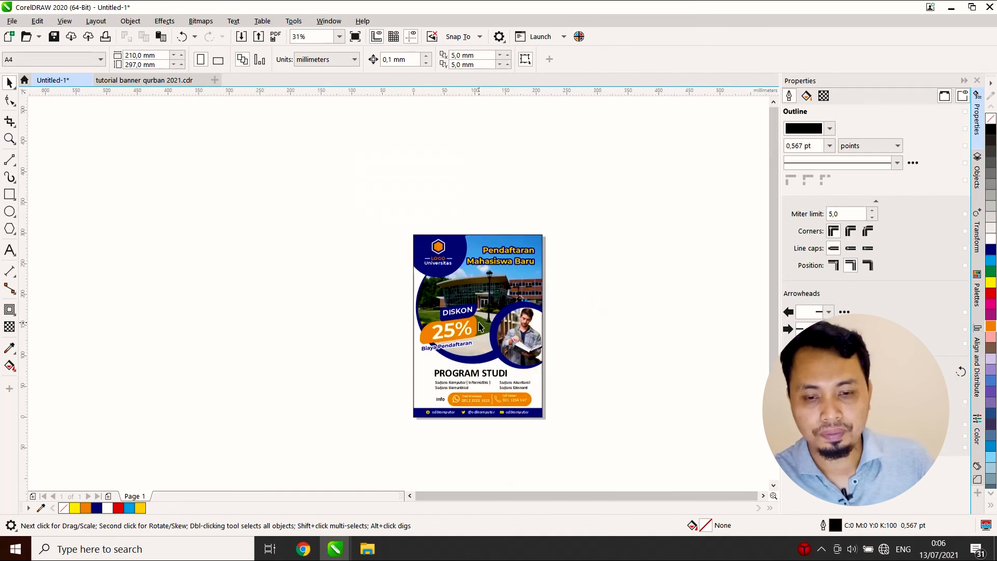
{"action": "scroll", "coordinate": [498, 386], "scroll_direction": "up", "scroll_amount": 2}
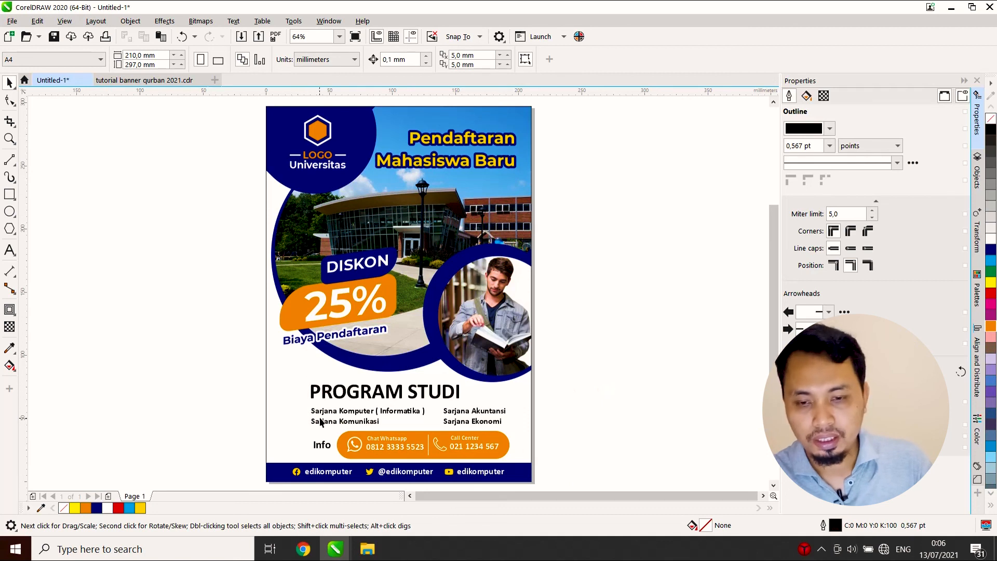
{"action": "scroll", "coordinate": [312, 410], "scroll_direction": "up", "scroll_amount": 4}
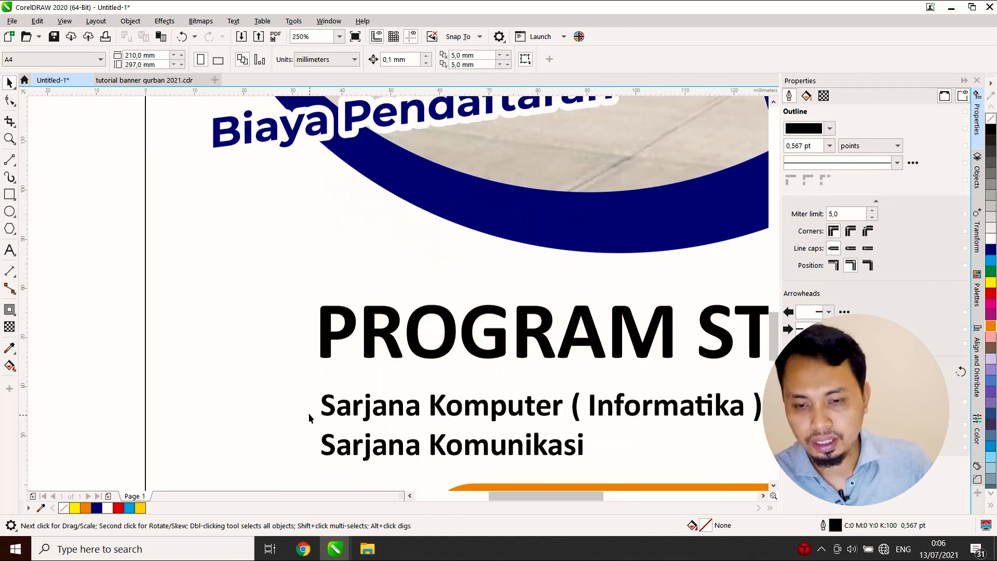
{"action": "left_click", "coordinate": [303, 549]}
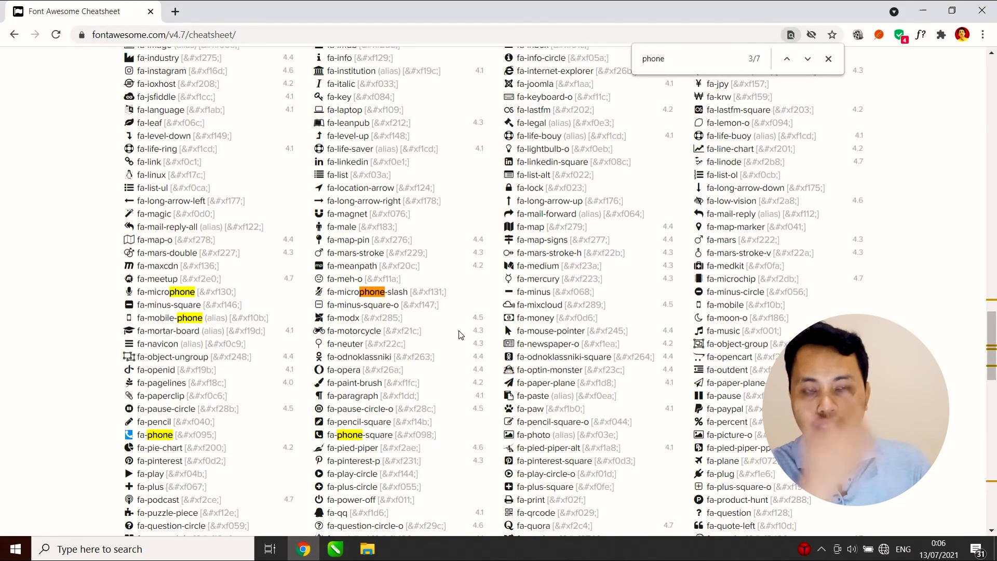
{"action": "left_click_drag", "start_coordinate": [677, 69], "coordinate": [628, 61]}
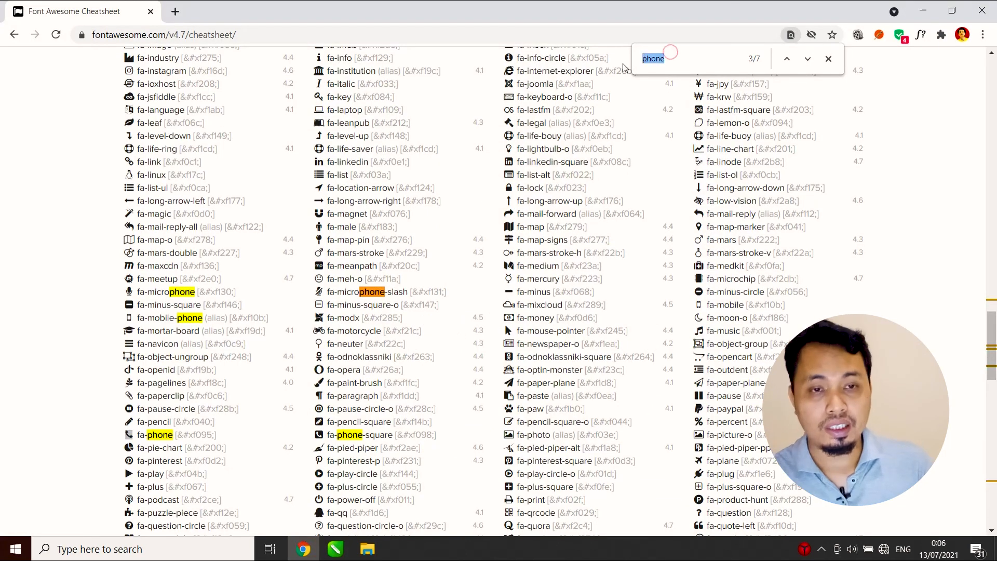
{"action": "type", "text": "check"}
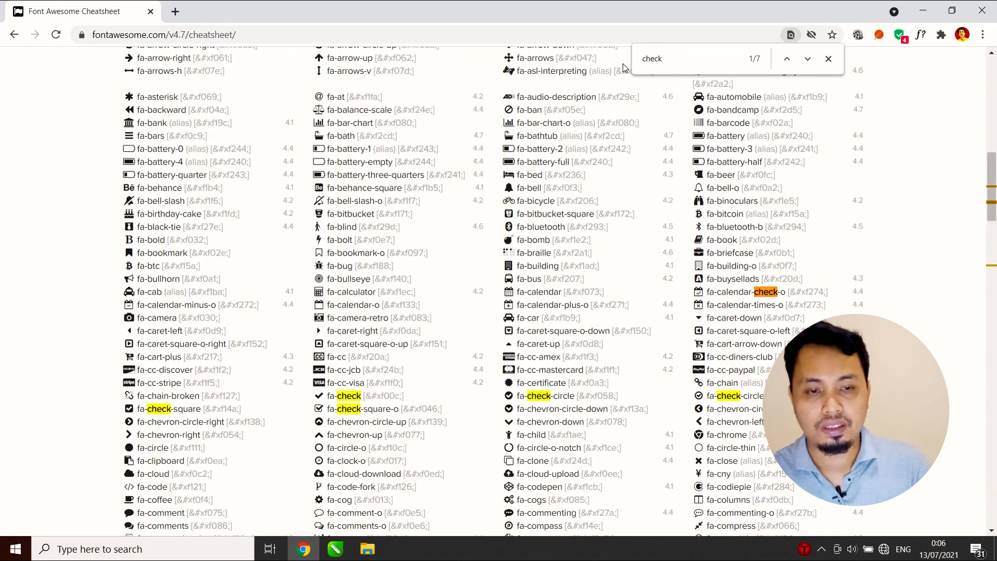
{"action": "right_click", "coordinate": [319, 407]}
{"action": "left_click", "coordinate": [332, 417]}
- Back in the CorelDRAW brochure, insert the copied icon as artistic text beside the PROGRAM STUDI heading and set its font to FontAwesome
{"action": "mouse_move", "coordinate": [336, 549]}
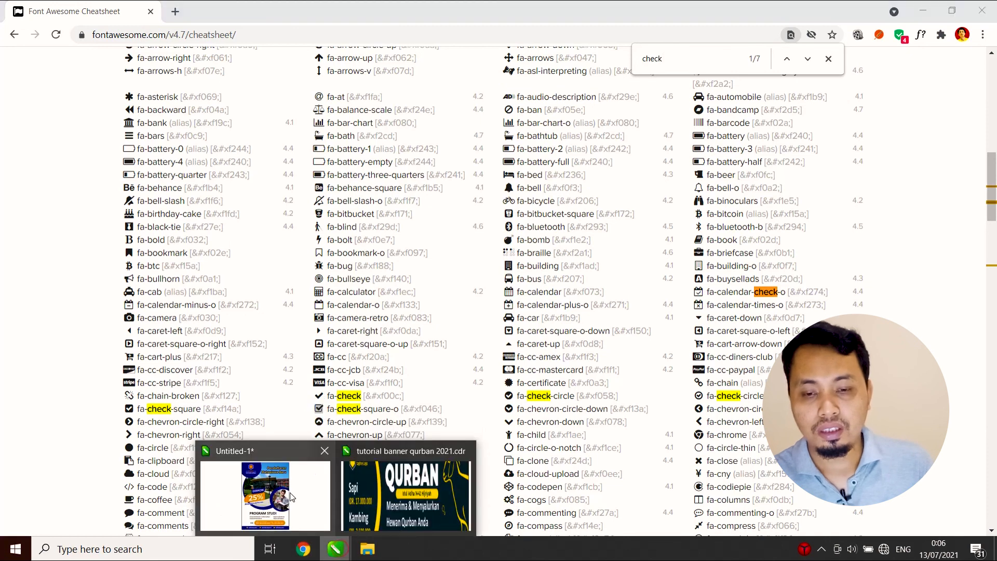
{"action": "left_click", "coordinate": [265, 493]}
{"action": "left_click", "coordinate": [9, 250]}
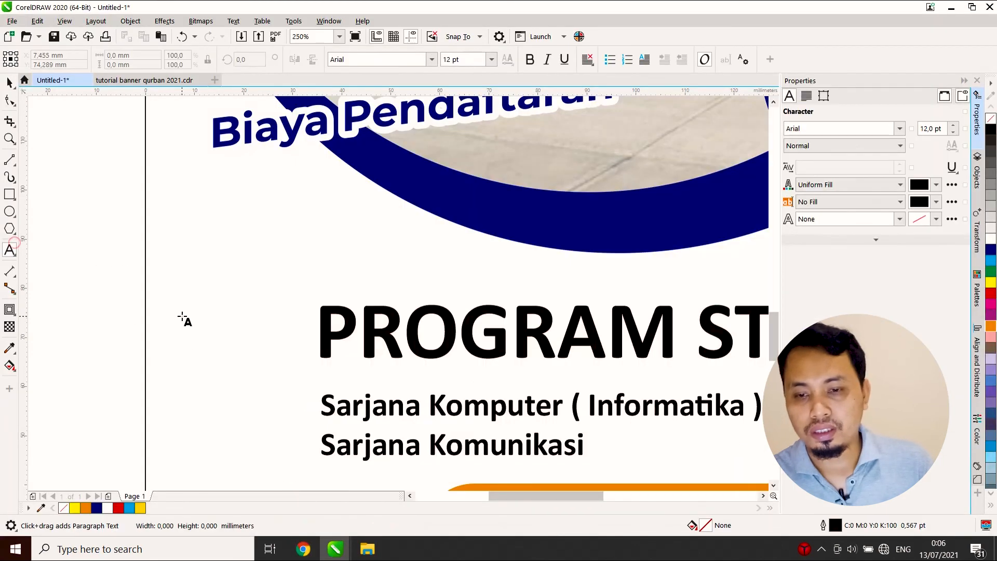
{"action": "left_click", "coordinate": [181, 314]}
{"action": "type", "text": "□"}
{"action": "left_click", "coordinate": [8, 82]}
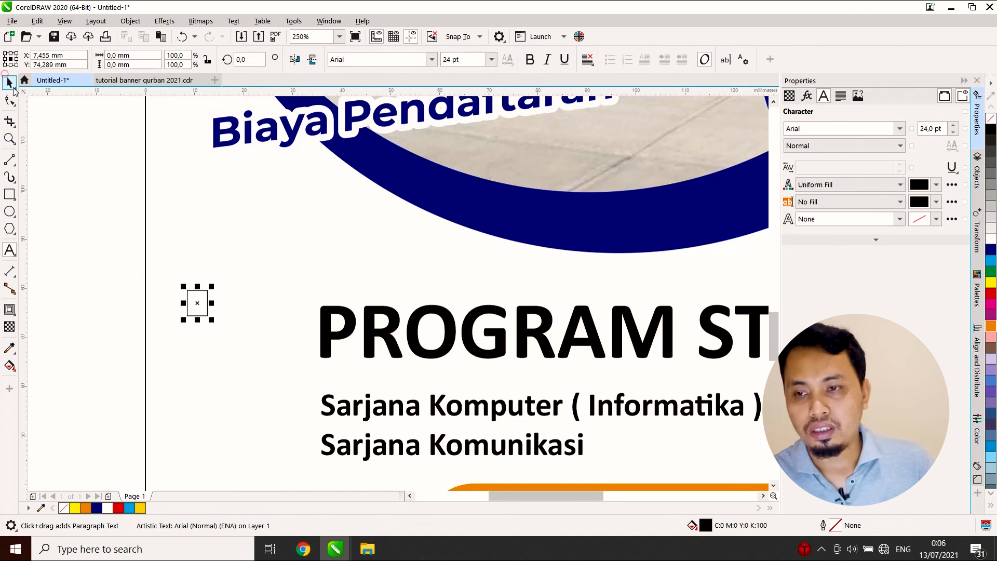
{"action": "left_click", "coordinate": [431, 61]}
{"action": "type", "text": "font"}
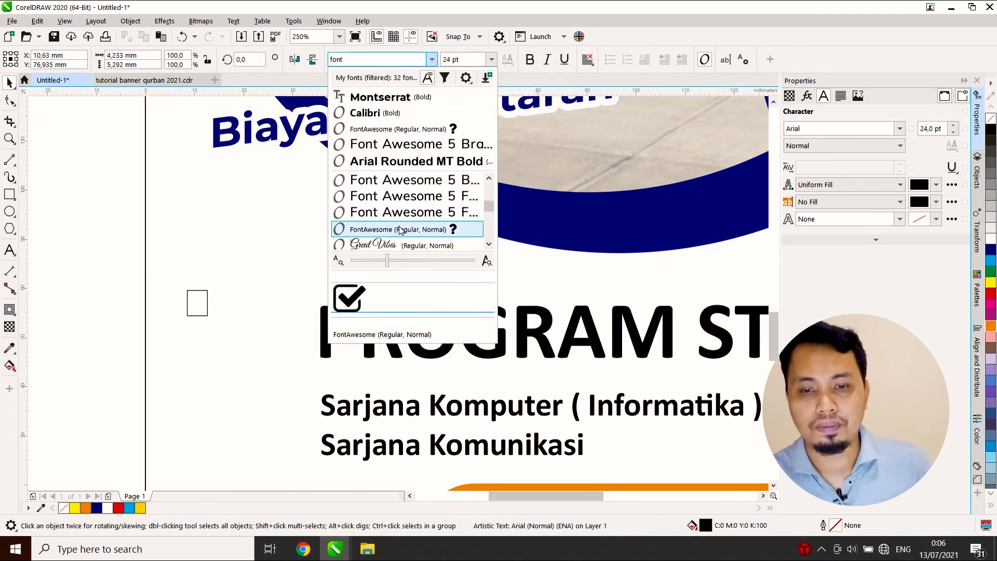
{"action": "left_click", "coordinate": [399, 229]}
- Scale the check icon to about 13.4 pt in front of Sarjana Komputer ( Informatika ) and fill it with green
{"action": "left_click_drag", "start_coordinate": [211, 299], "coordinate": [305, 401]}
{"action": "scroll", "coordinate": [303, 408], "scroll_direction": "up", "scroll_amount": 2}
{"action": "scroll", "coordinate": [305, 401], "scroll_direction": "down", "scroll_amount": 2}
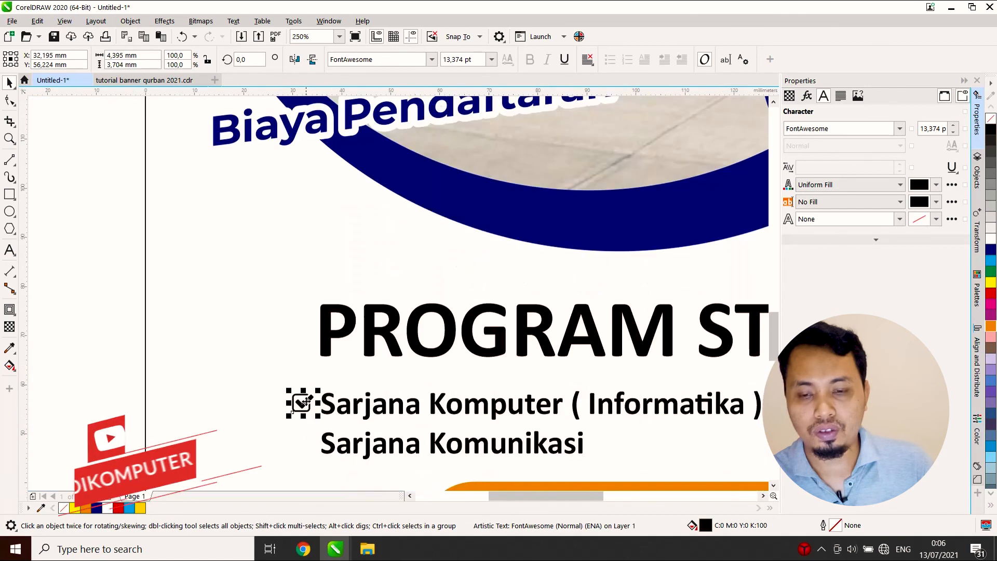
{"action": "left_click", "coordinate": [991, 271]}
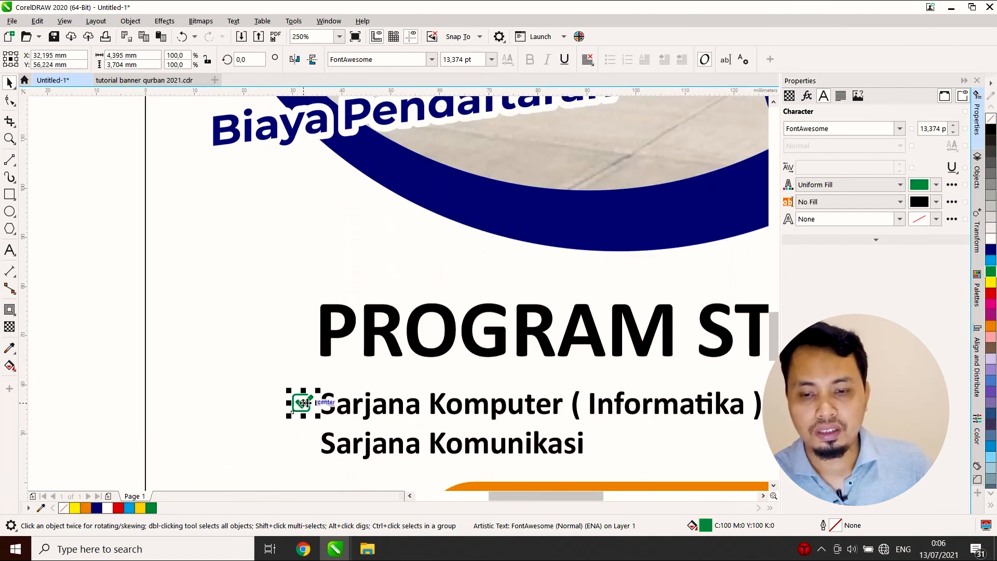
- Duplicate the green check icon down to the Sarjana Komunikasi line and left-align the two icons
{"action": "key", "text": "ctrl+d"}
{"action": "left_click_drag", "start_coordinate": [327, 385], "coordinate": [320, 435]}
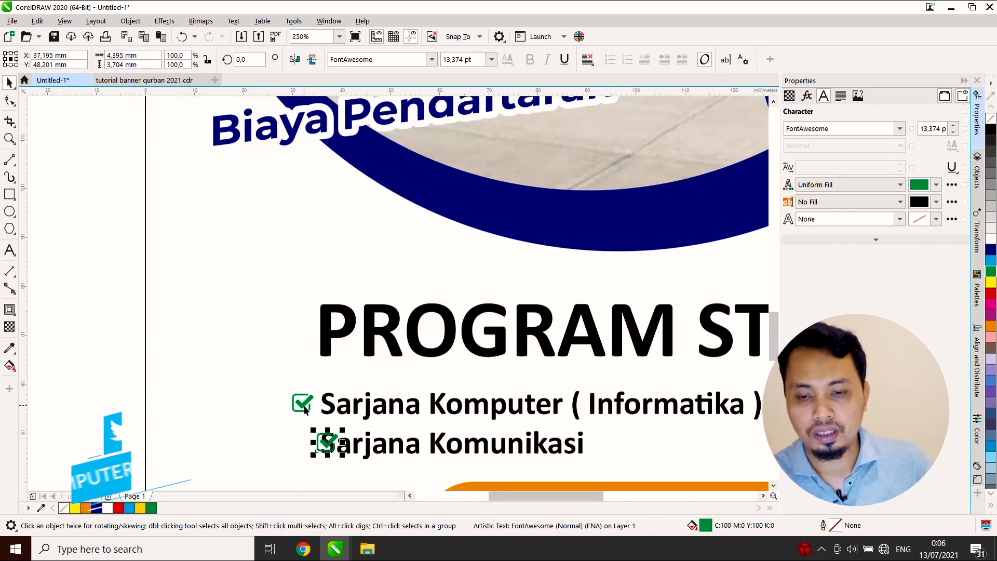
{"action": "left_click", "coordinate": [128, 399]}
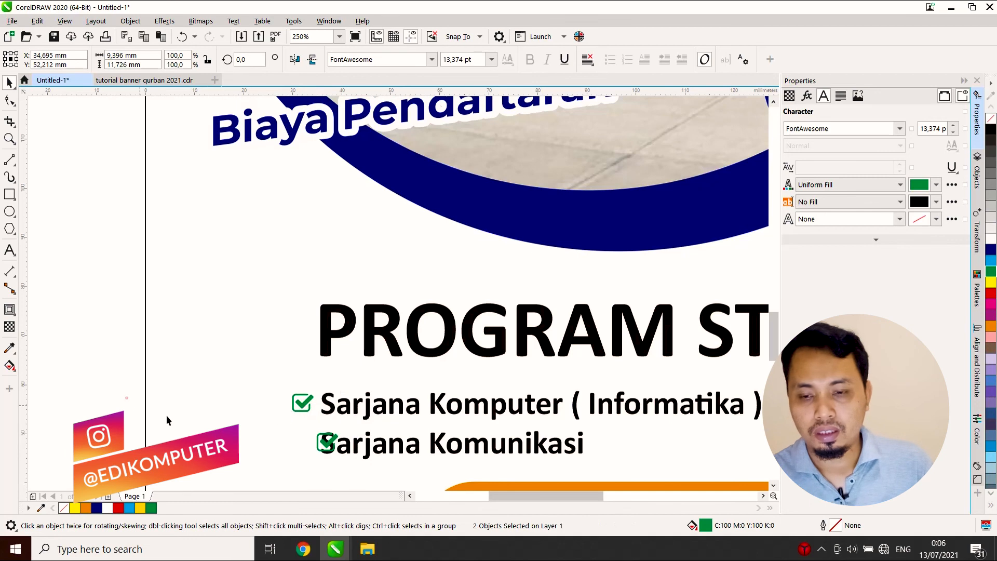
{"action": "left_click", "coordinate": [327, 442]}
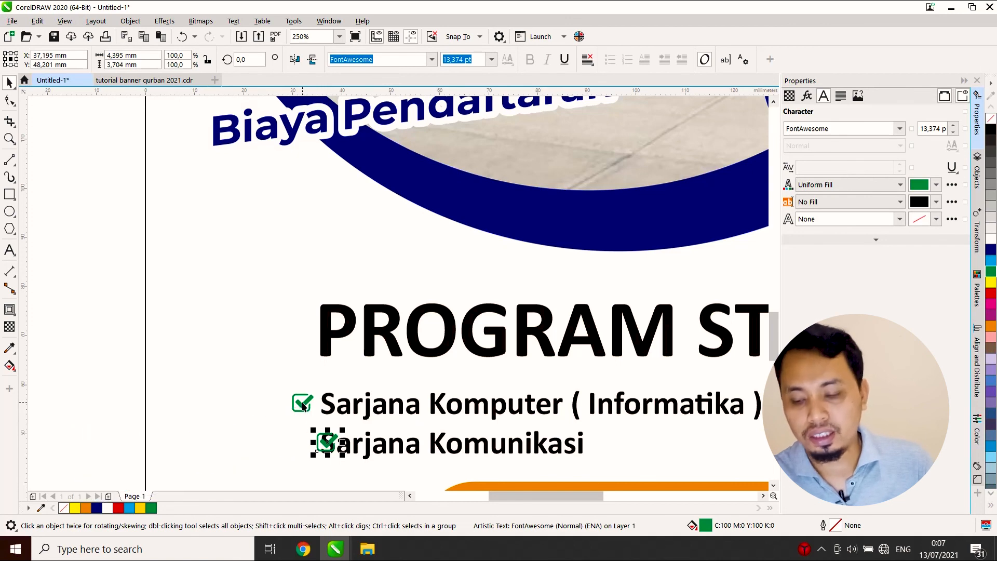
{"action": "left_click", "coordinate": [303, 410], "text": "shift"}
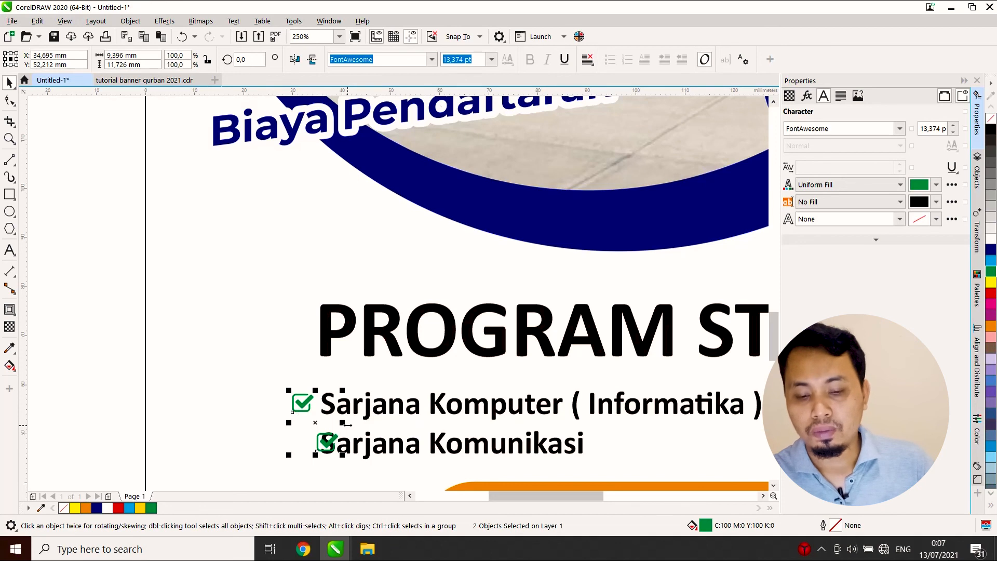
{"action": "key", "text": "l"}
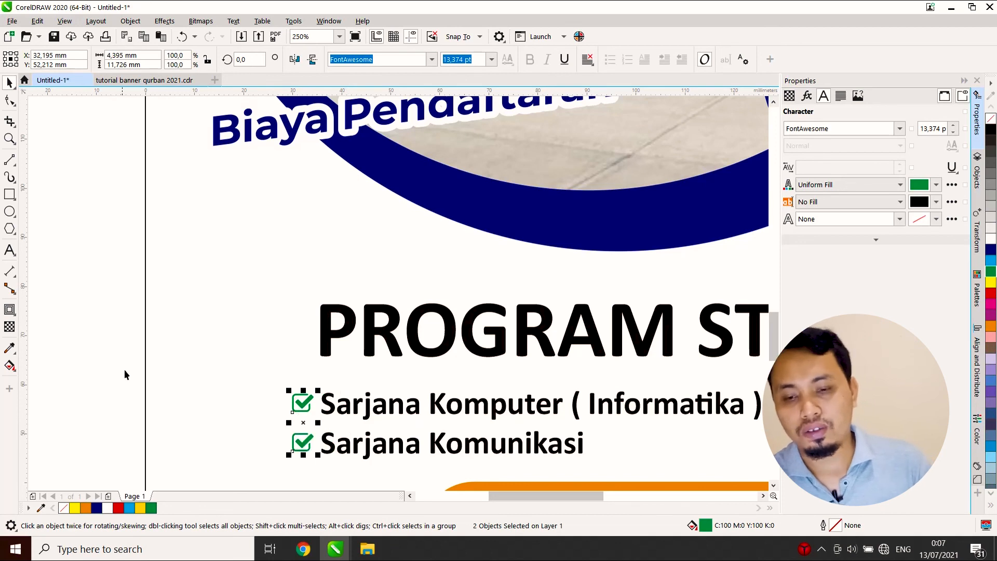
{"action": "left_click", "coordinate": [101, 350]}
- Duplicate the two check icons in front of Sarjana Akuntansi and Sarjana Ekonomi, aligning the upper copy with the original icon in its row
{"action": "scroll", "coordinate": [285, 404], "scroll_direction": "down", "scroll_amount": 3}
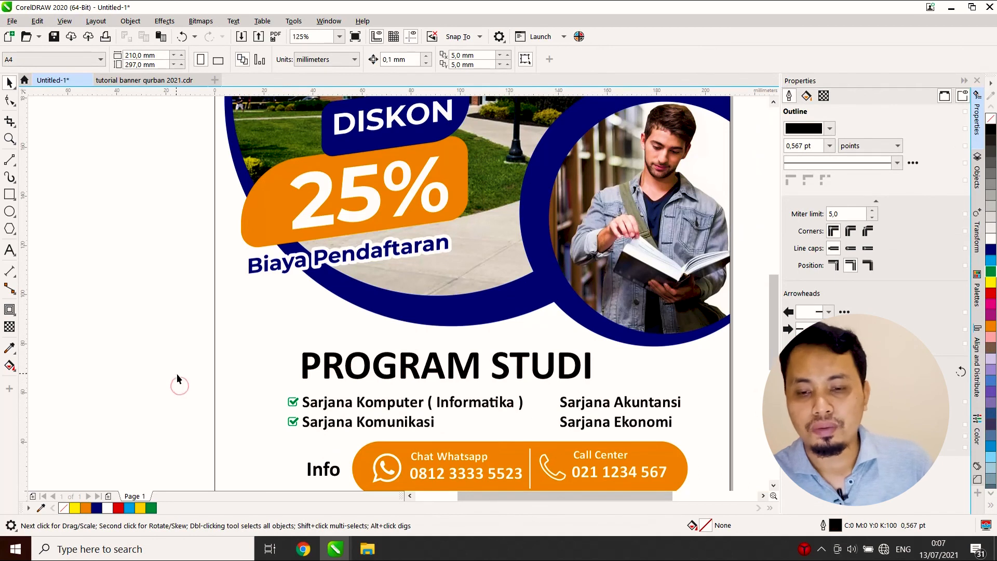
{"action": "left_click_drag", "start_coordinate": [326, 433], "coordinate": [314, 435]}
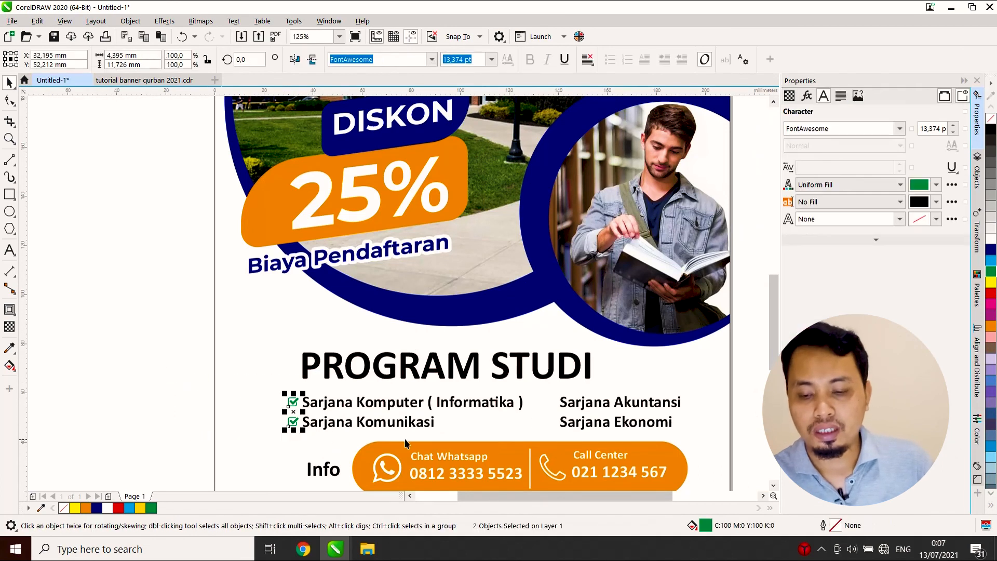
{"action": "key", "text": "ctrl+d"}
{"action": "left_click_drag", "start_coordinate": [294, 393], "coordinate": [553, 405]}
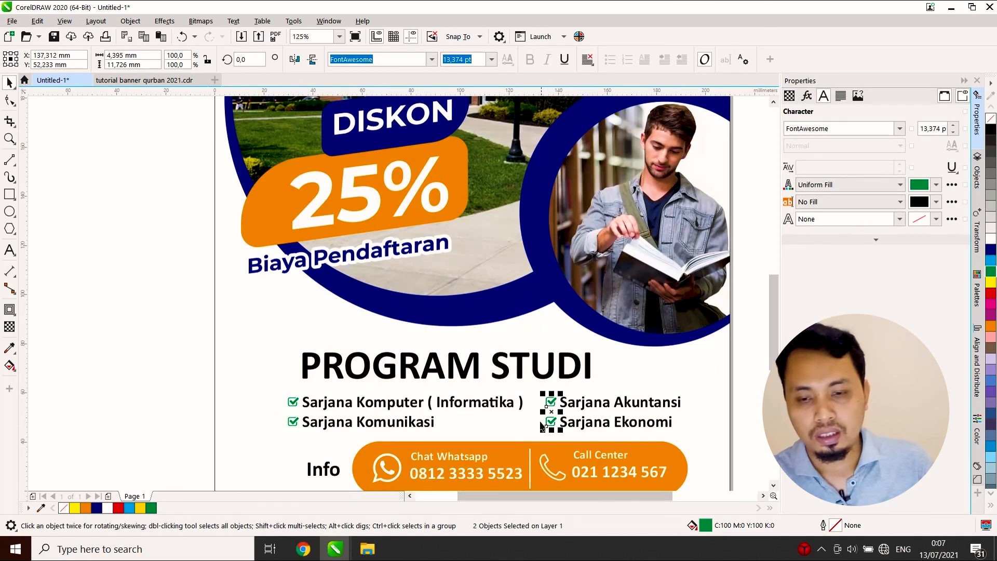
{"action": "left_click", "coordinate": [143, 398]}
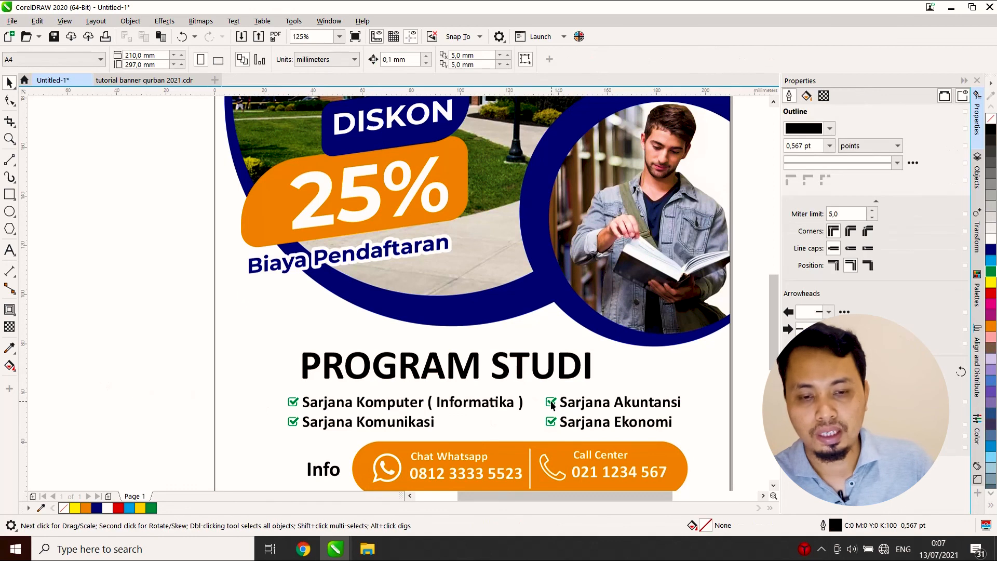
{"action": "left_click", "coordinate": [552, 403]}
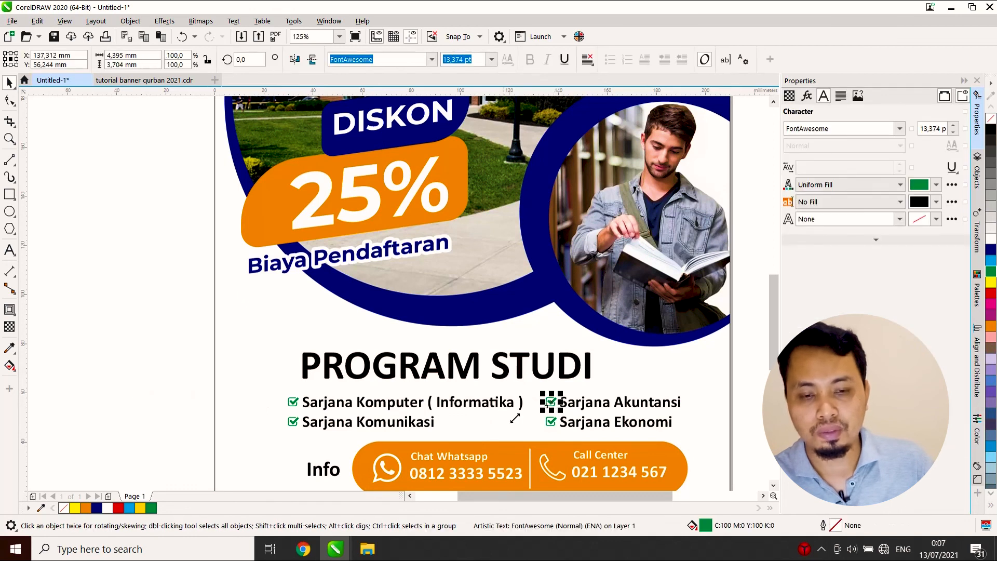
{"action": "left_click", "coordinate": [294, 404], "text": "shift"}
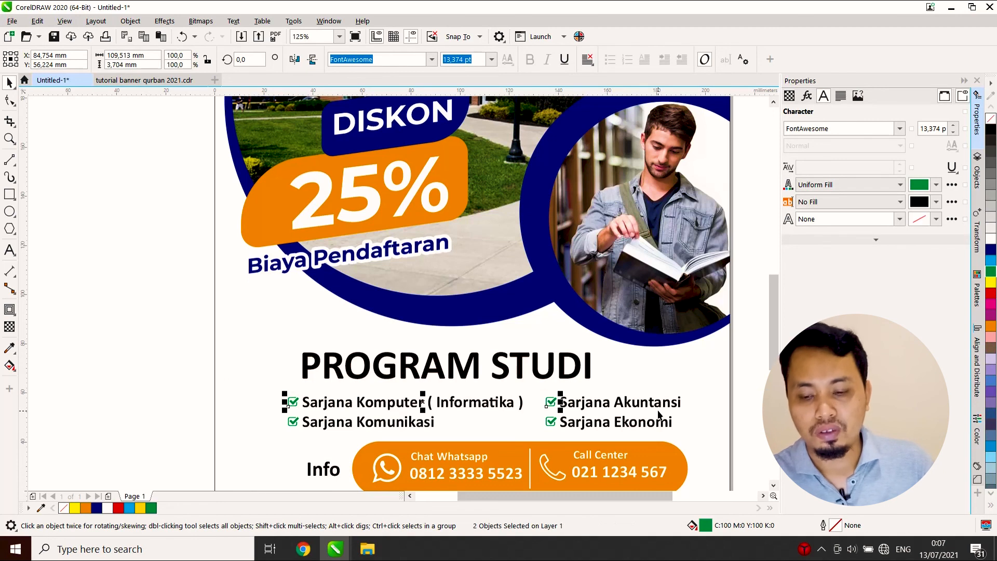
{"action": "left_click", "coordinate": [731, 384]}
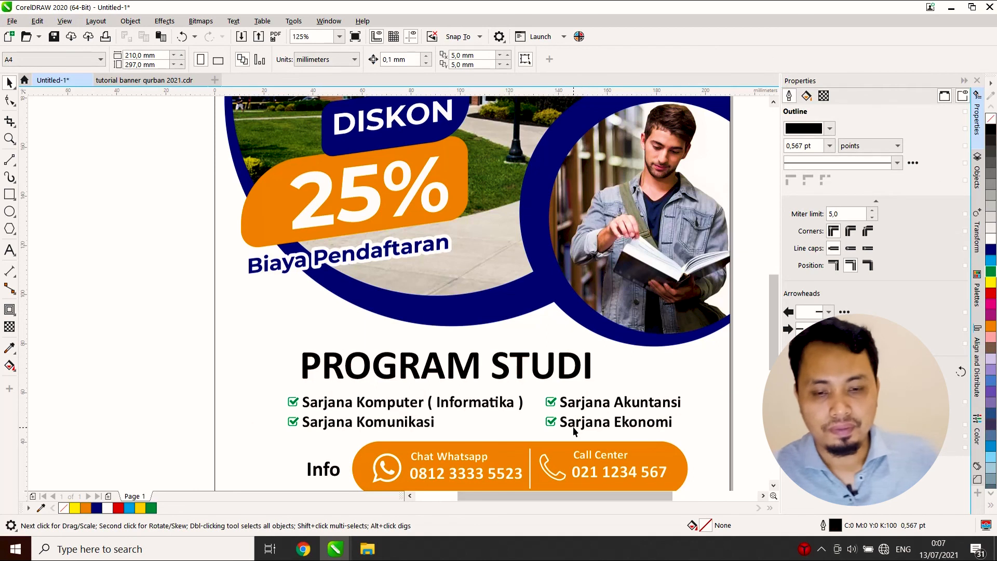
- Shrink the PROGRAM STUDI heading to about 35.5 pt above the list's left edge and change its font to Montserrat Bold
{"action": "key", "text": "F4"}
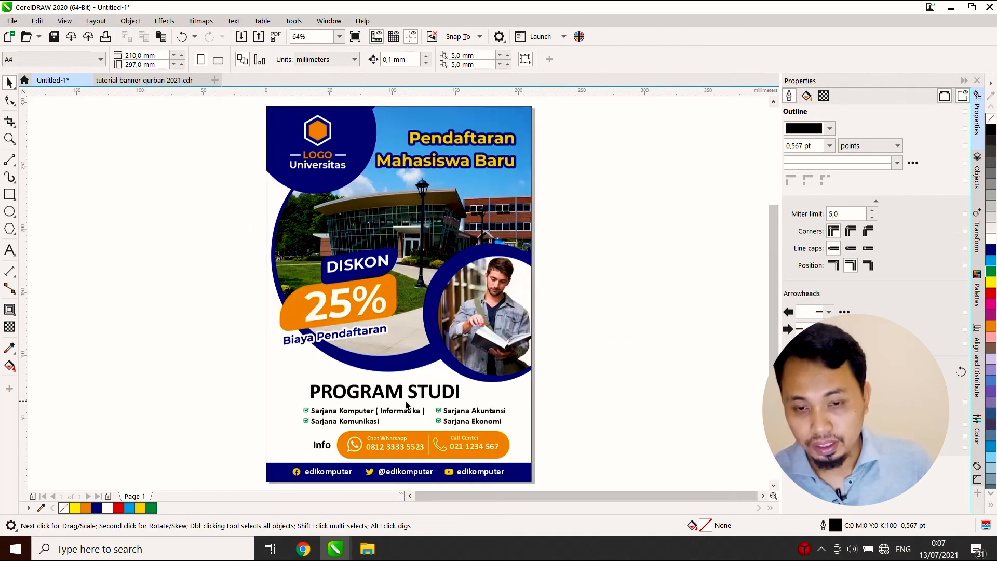
{"action": "left_click", "coordinate": [423, 396]}
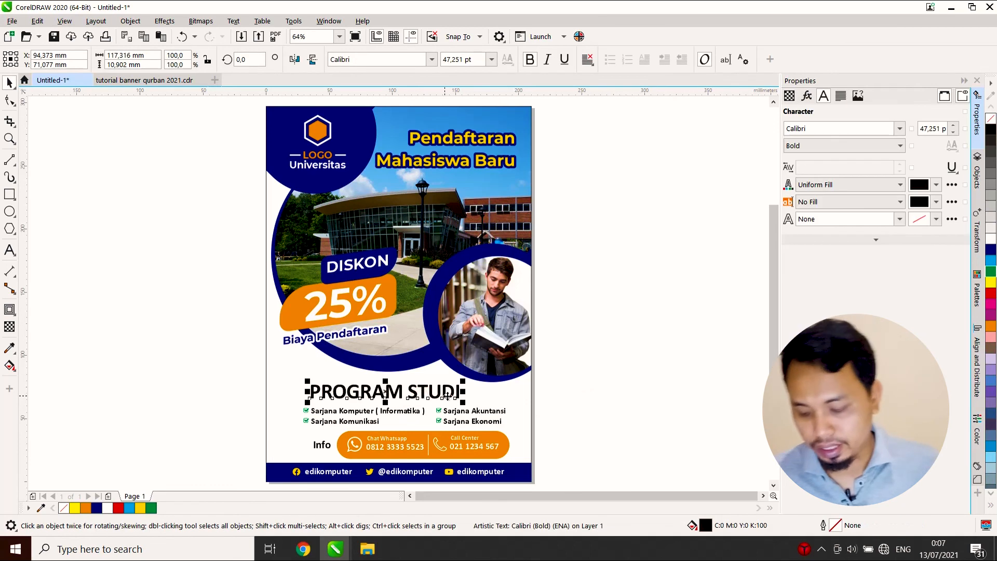
{"action": "left_click_drag", "start_coordinate": [461, 398], "coordinate": [428, 409]}
{"action": "left_click_drag", "start_coordinate": [356, 387], "coordinate": [353, 398]}
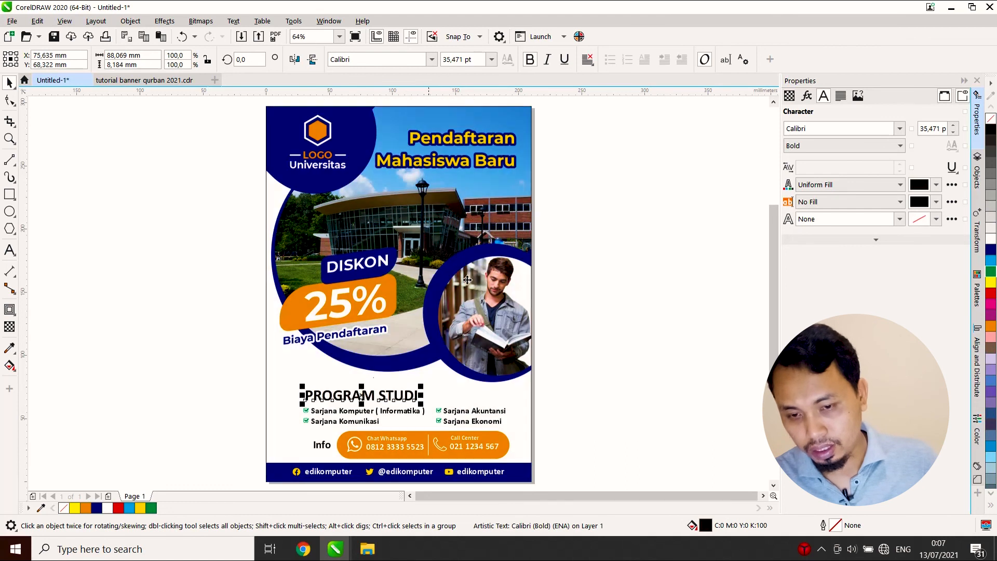
{"action": "left_click", "coordinate": [431, 59]}
{"action": "left_click", "coordinate": [406, 113]}
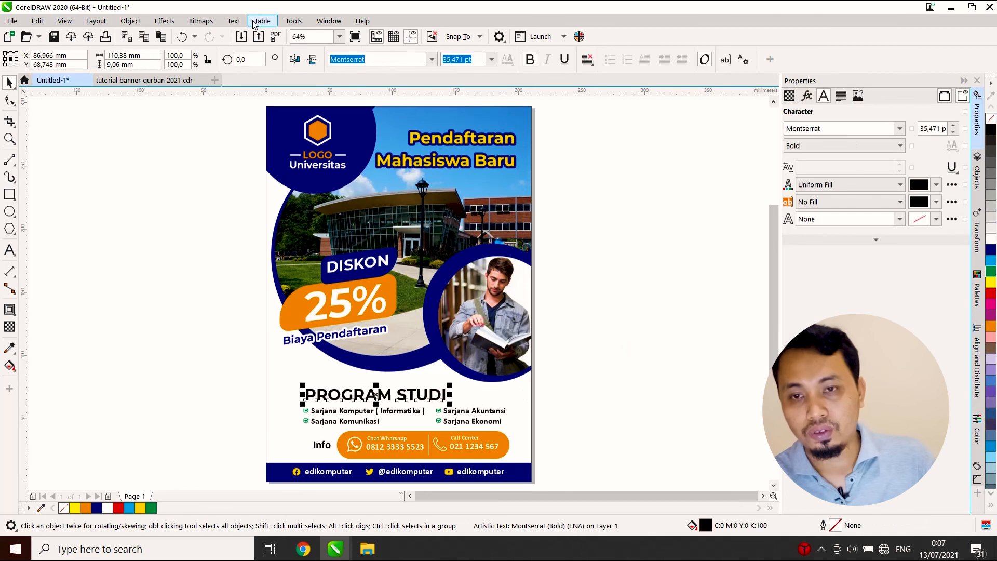
- Change the PROGRAM STUDI heading's capitalization to title case
{"action": "left_click", "coordinate": [233, 21]}
{"action": "left_click", "coordinate": [268, 275]}
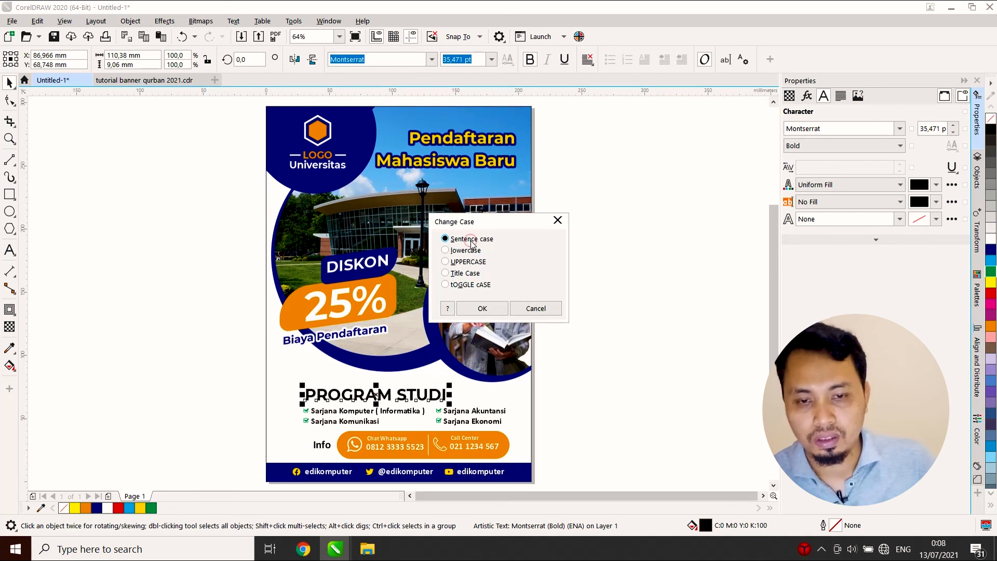
{"action": "left_click", "coordinate": [483, 308]}
{"action": "left_click", "coordinate": [606, 356]}
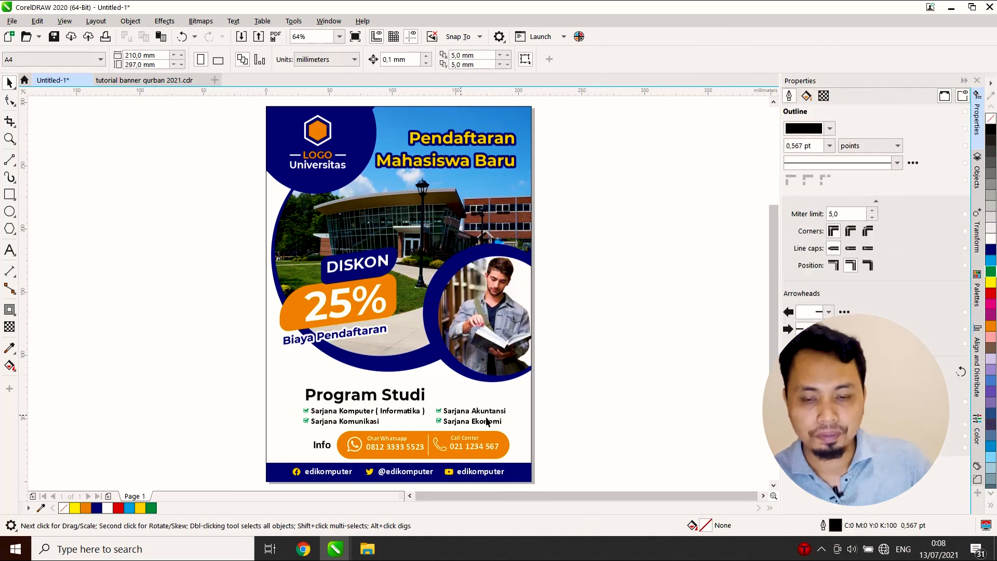
- Group the Program Studi heading, study list and Info contact section, and center the group horizontally on the page background
{"action": "left_click_drag", "start_coordinate": [497, 410], "coordinate": [566, 390]}
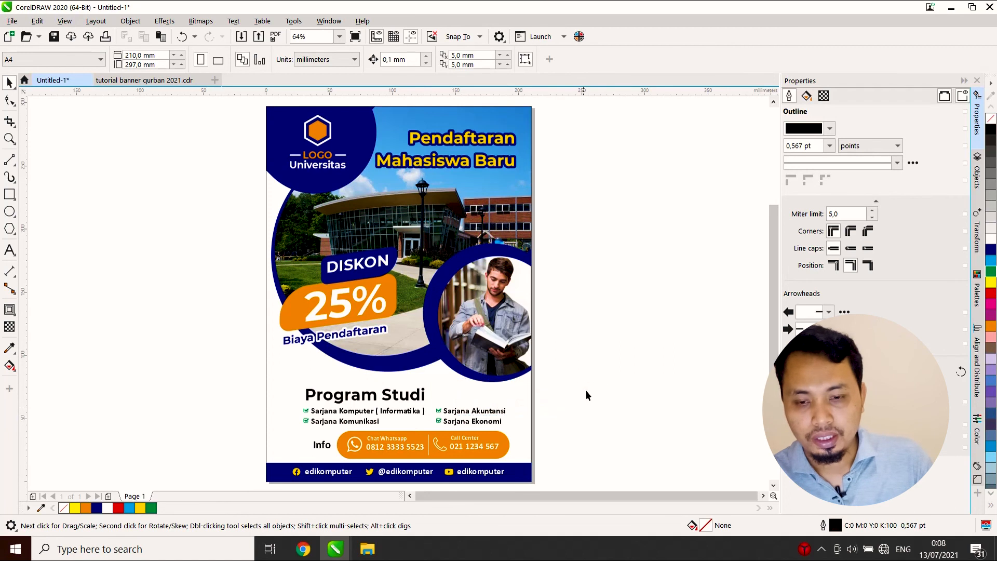
{"action": "left_click_drag", "start_coordinate": [304, 447], "coordinate": [299, 446]}
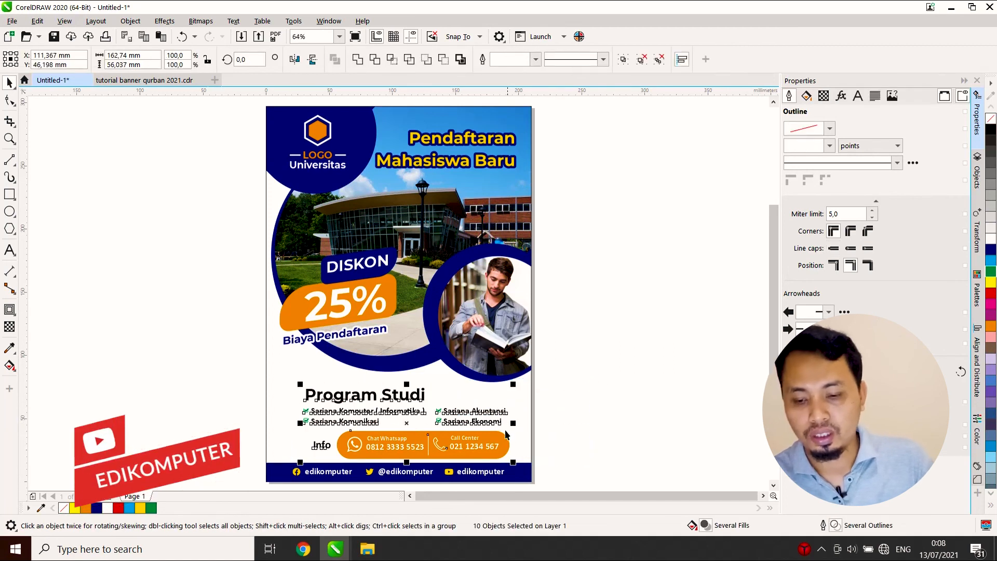
{"action": "left_click", "coordinate": [623, 59]}
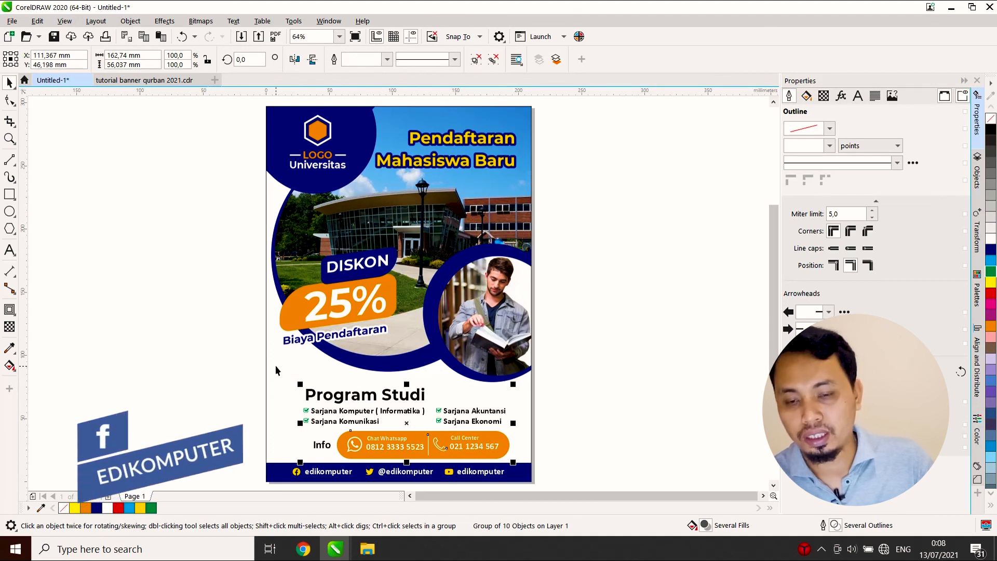
{"action": "left_click", "coordinate": [279, 362], "text": "shift"}
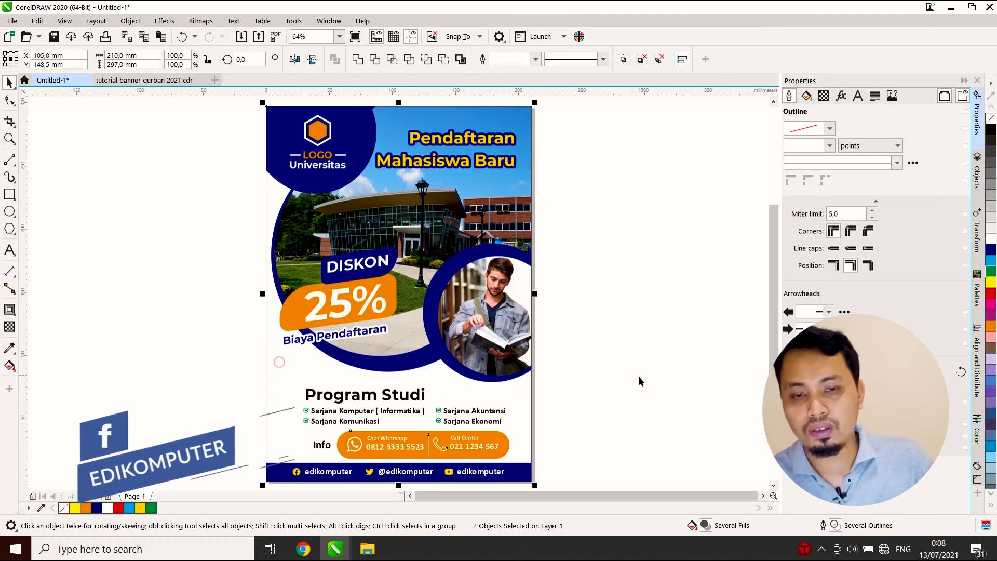
{"action": "key", "text": "c"}
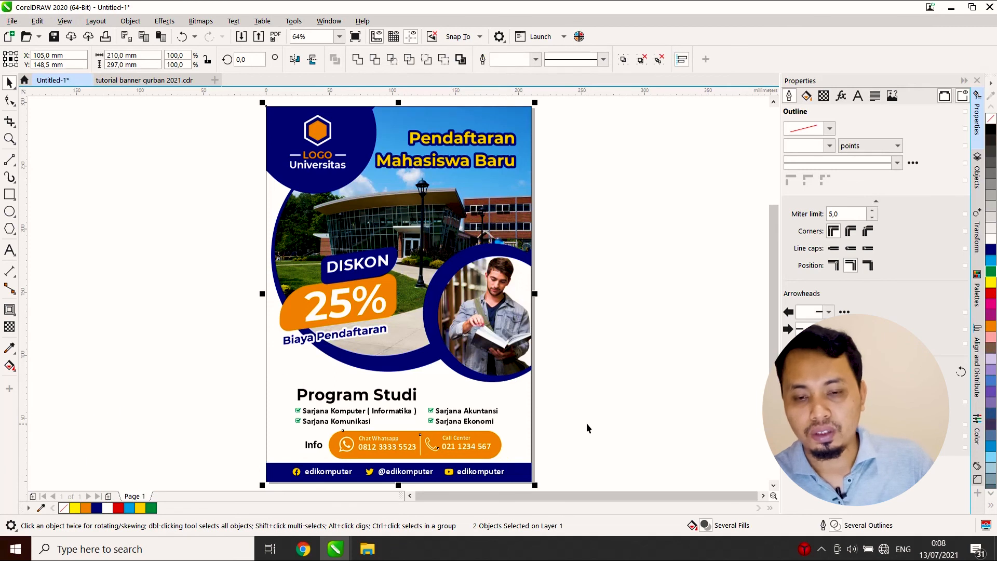
{"action": "left_click", "coordinate": [593, 423]}
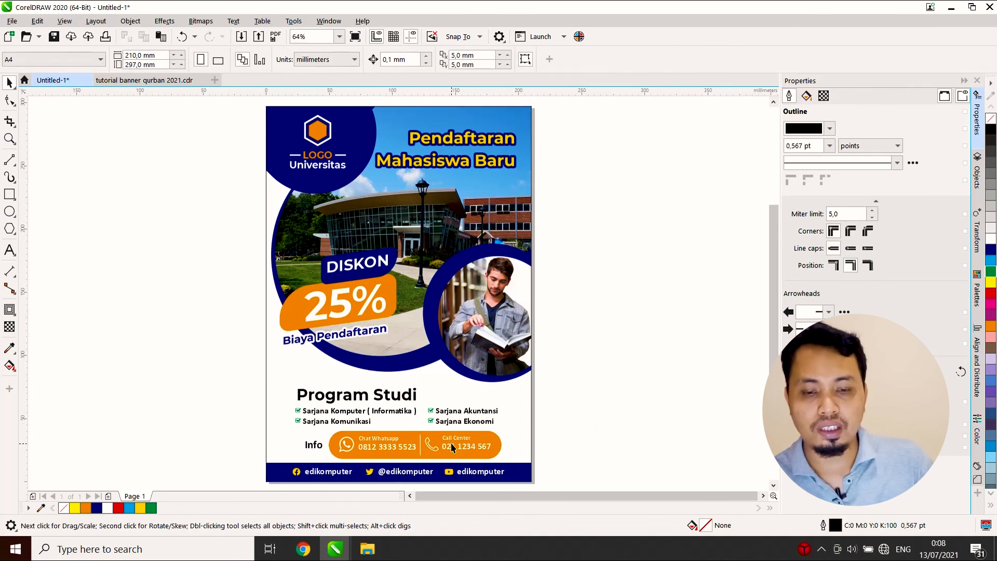
- Move the grouped Program Studi and Info section up about 6.6 mm, away from the navy footer bar
{"action": "left_click", "coordinate": [450, 442]}
{"action": "left_click_drag", "start_coordinate": [450, 442], "coordinate": [450, 435]}
{"action": "left_click", "coordinate": [601, 429]}
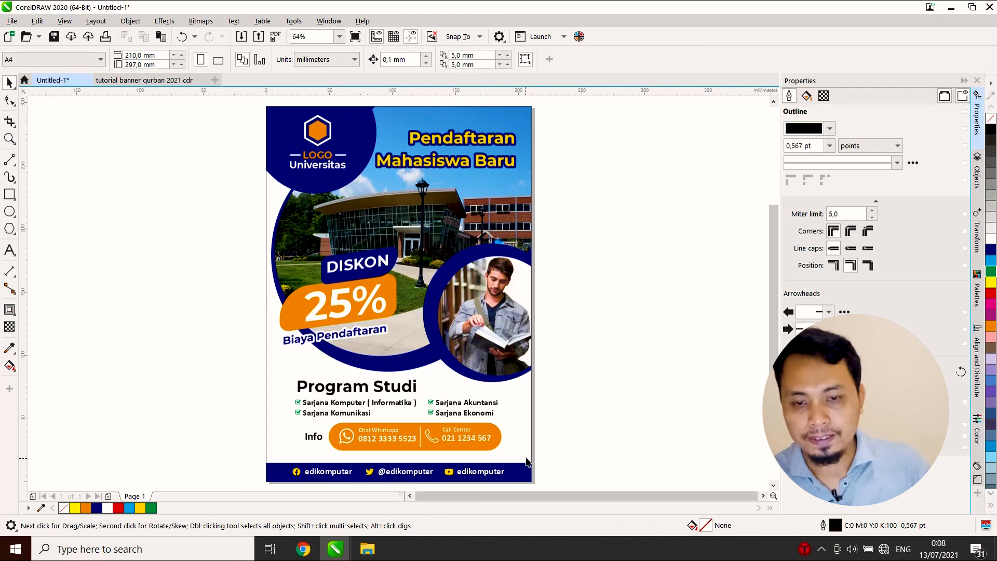
- Round the upper-left corner of the navy footer bar, trying a 10 mm radius before setting it to 20 mm
{"action": "left_click", "coordinate": [279, 477]}
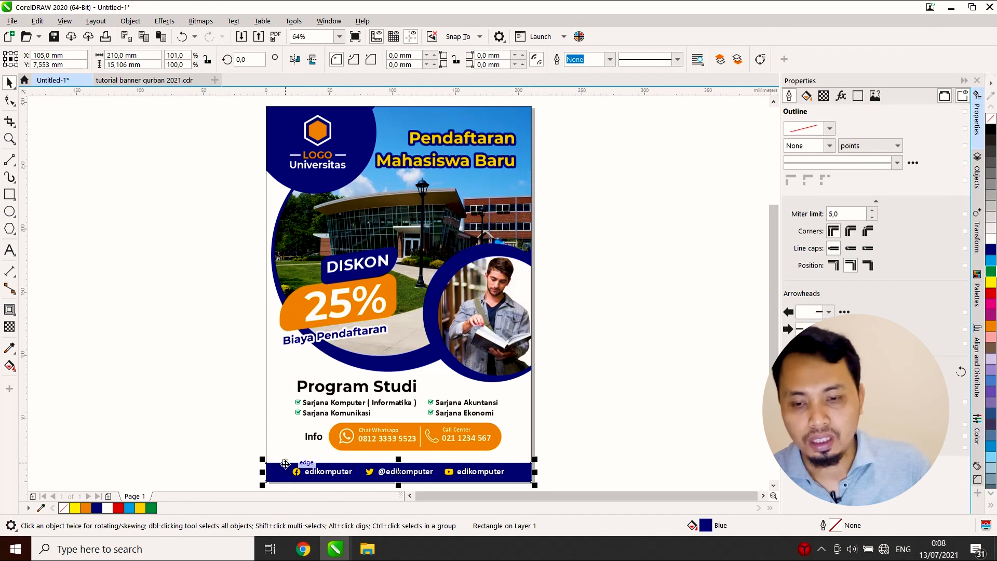
{"action": "scroll", "coordinate": [272, 483], "scroll_direction": "up", "scroll_amount": 2}
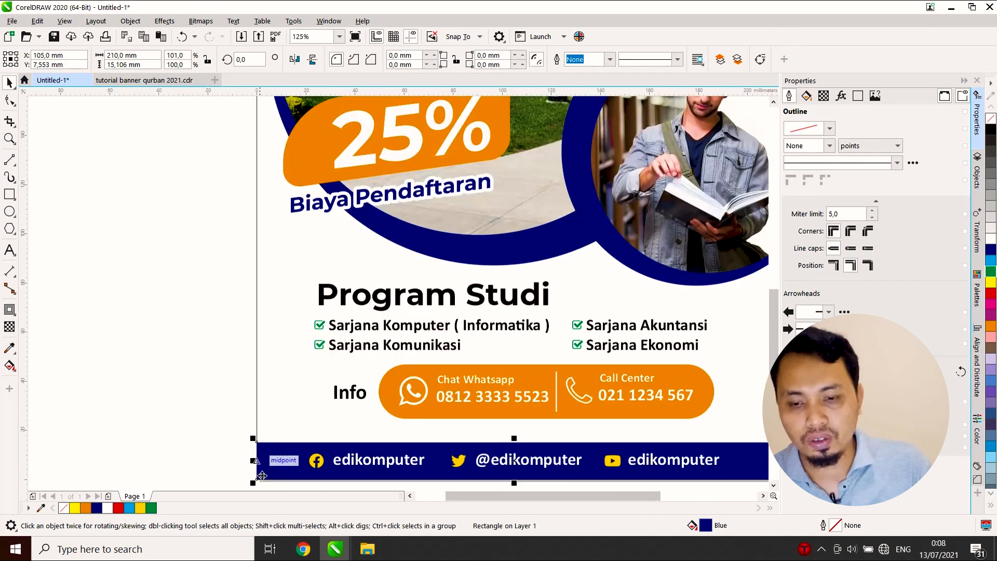
{"action": "scroll", "coordinate": [255, 482], "scroll_direction": "up", "scroll_amount": 4}
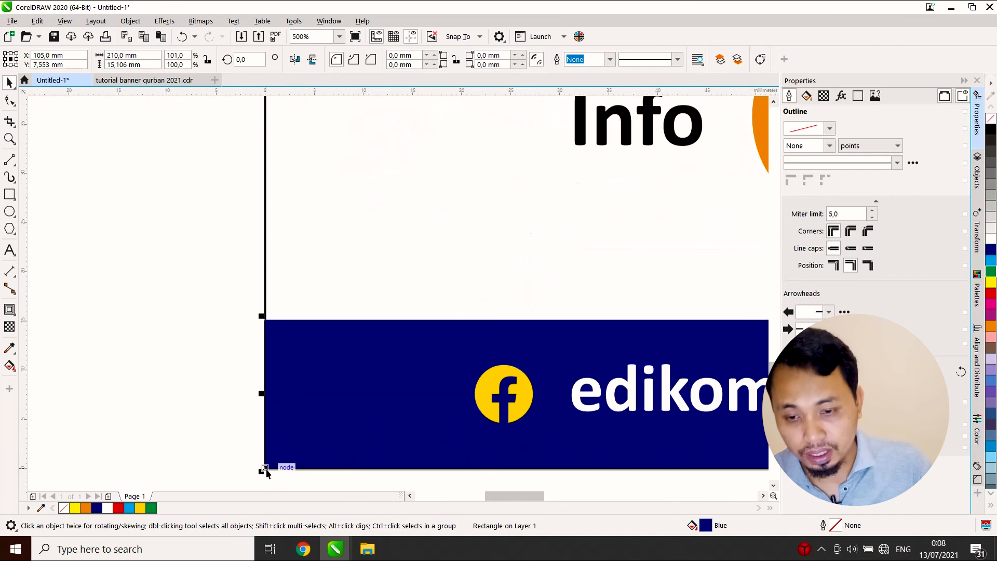
{"action": "left_click", "coordinate": [393, 56]}
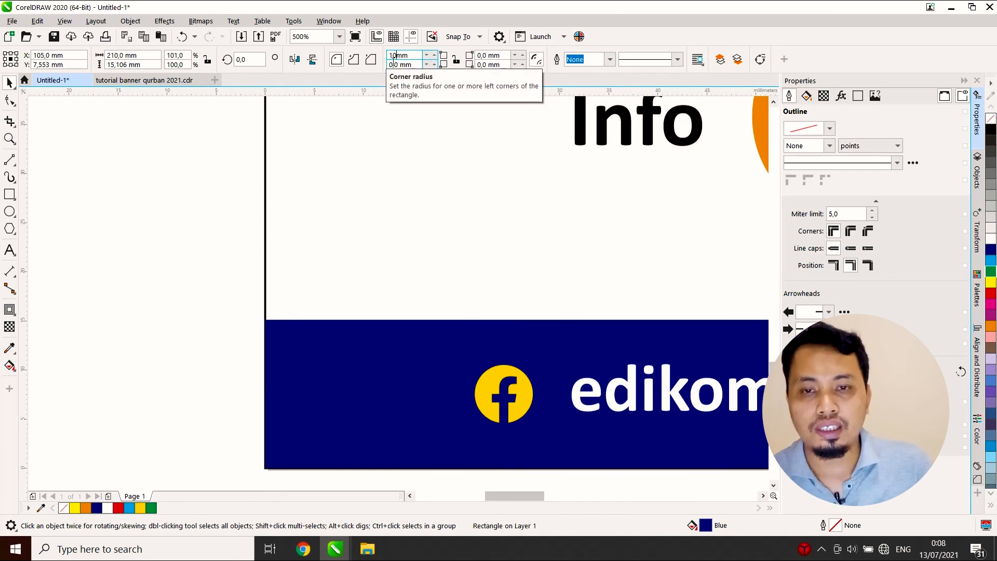
{"action": "type", "text": "10"}
{"action": "key", "text": "Return"}
{"action": "double_click", "coordinate": [396, 55]}
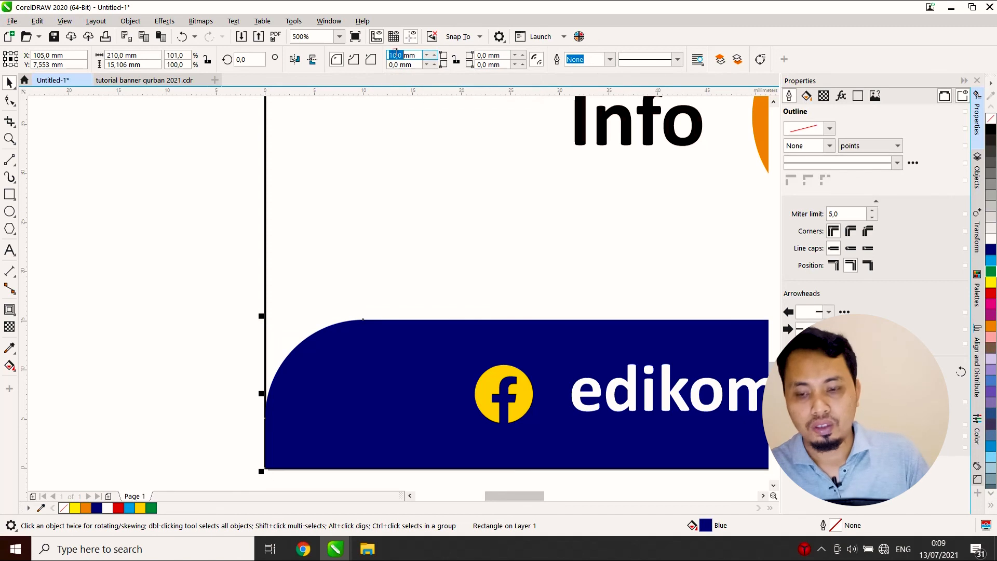
{"action": "type", "text": "20"}
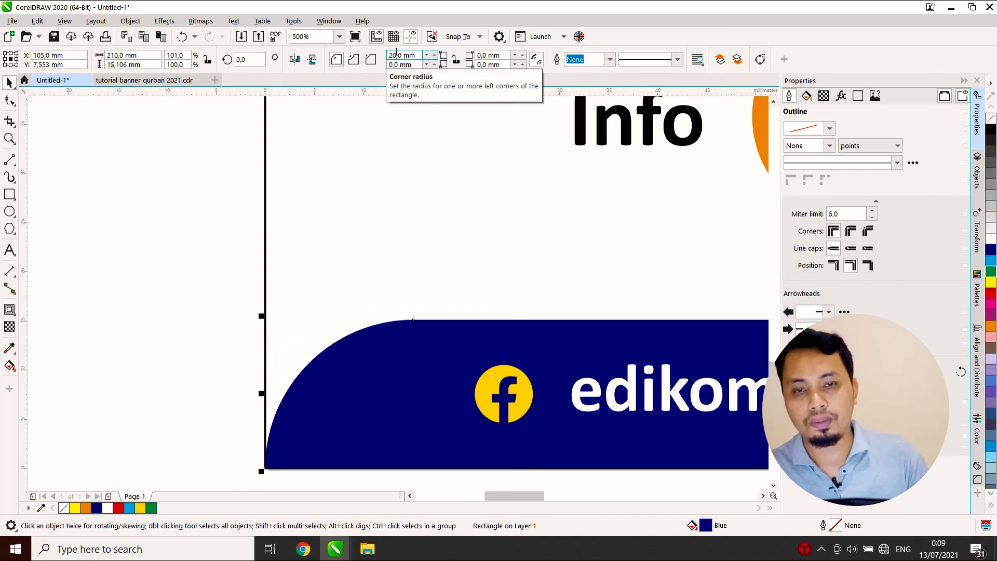
- Round the upper-right corner of the navy footer bar with a 20 mm radius
{"action": "scroll", "coordinate": [260, 291], "scroll_direction": "down", "scroll_amount": 5}
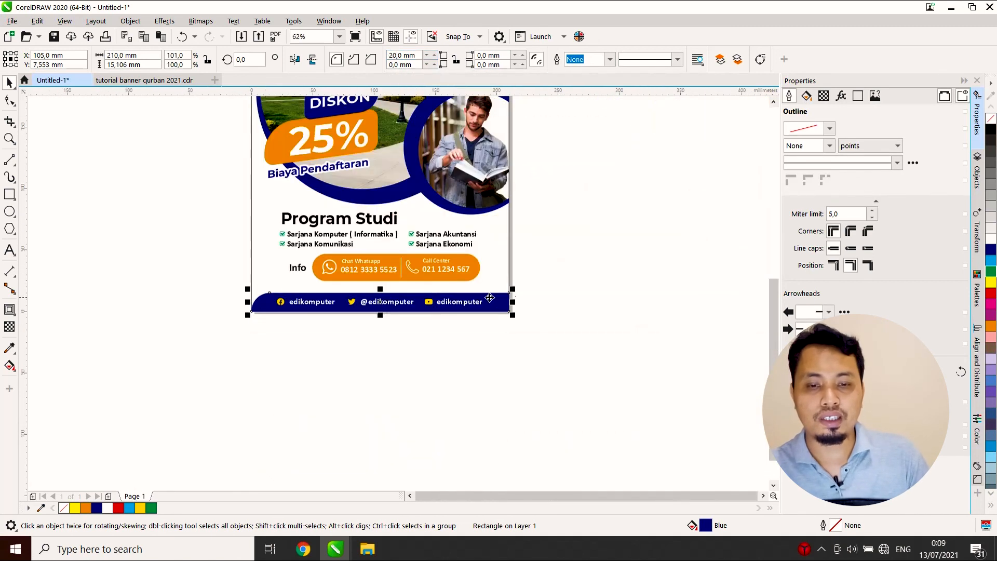
{"action": "scroll", "coordinate": [490, 298], "scroll_direction": "up", "scroll_amount": 3}
{"action": "left_click", "coordinate": [485, 56]}
{"action": "type", "text": "20"}
{"action": "key", "text": "Return"}
{"action": "scroll", "coordinate": [560, 214], "scroll_direction": "down", "scroll_amount": 3}
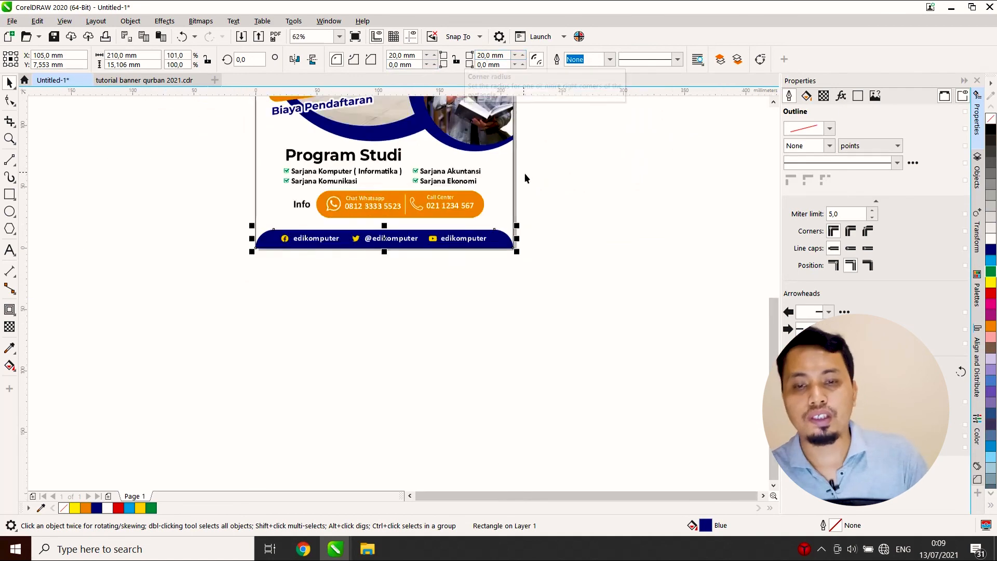
{"action": "left_click", "coordinate": [559, 214]}
- Ungroup the lower section and enlarge the Info text beside the contact bar to about 37.6 pt
{"action": "scroll", "coordinate": [560, 214], "scroll_direction": "up", "scroll_amount": 2}
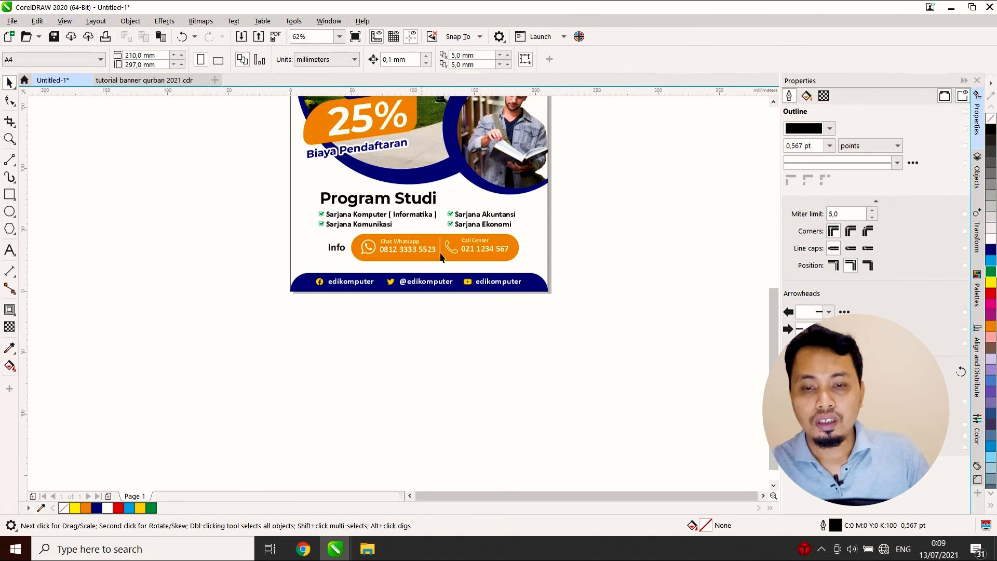
{"action": "scroll", "coordinate": [332, 248], "scroll_direction": "up", "scroll_amount": 4}
{"action": "left_click", "coordinate": [366, 243]}
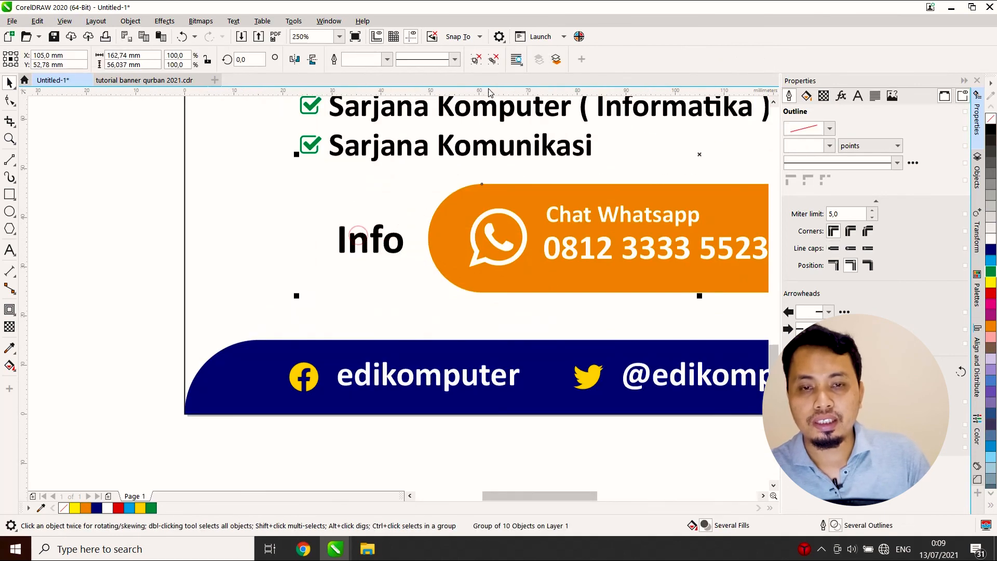
{"action": "left_click", "coordinate": [477, 59]}
{"action": "left_click", "coordinate": [192, 221]}
{"action": "left_click", "coordinate": [362, 238]}
{"action": "left_click_drag", "start_coordinate": [337, 221], "coordinate": [300, 202]}
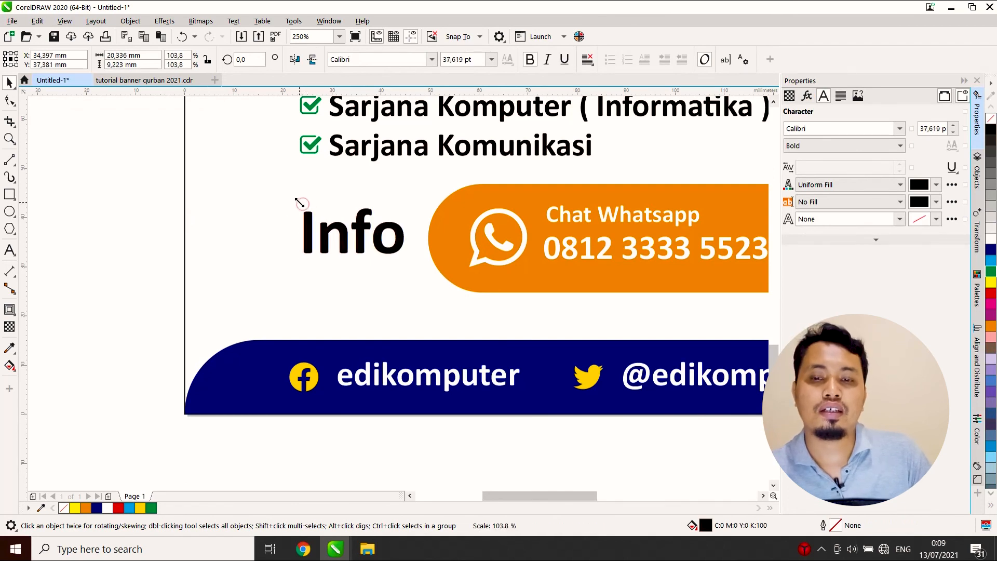
{"action": "scroll", "coordinate": [172, 208], "scroll_direction": "down", "scroll_amount": 1}
{"action": "left_click", "coordinate": [146, 228]}
{"action": "scroll", "coordinate": [475, 220], "scroll_direction": "down", "scroll_amount": 1}
{"action": "scroll", "coordinate": [566, 209], "scroll_direction": "down", "scroll_amount": 1}
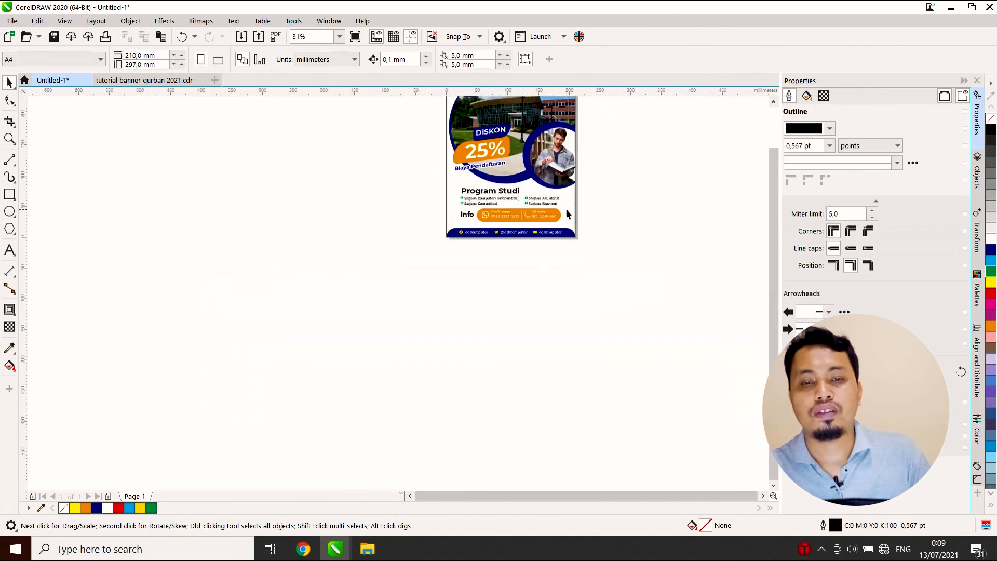
{"action": "key", "text": "shift+F4"}
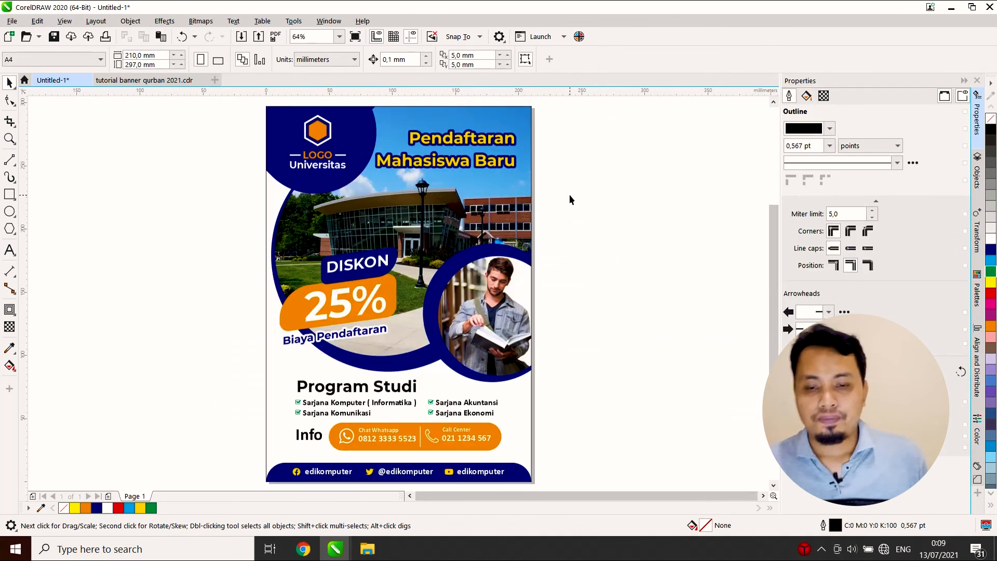
- Recolor the logo's inner hexagon and the word LOGO in golden yellow (C0 M20 Y100 K0)
{"action": "left_click", "coordinate": [318, 137]}
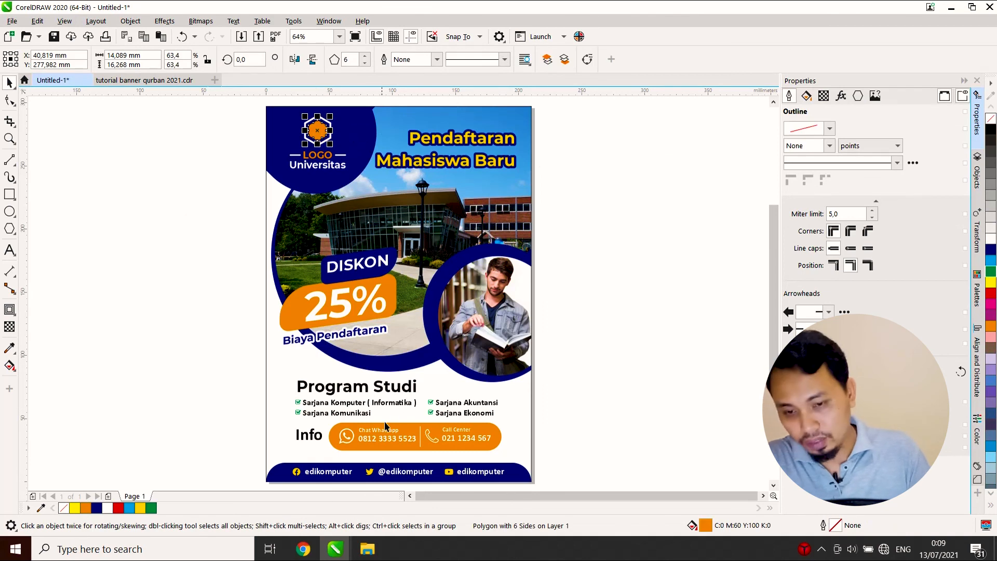
{"action": "left_click", "coordinate": [140, 507]}
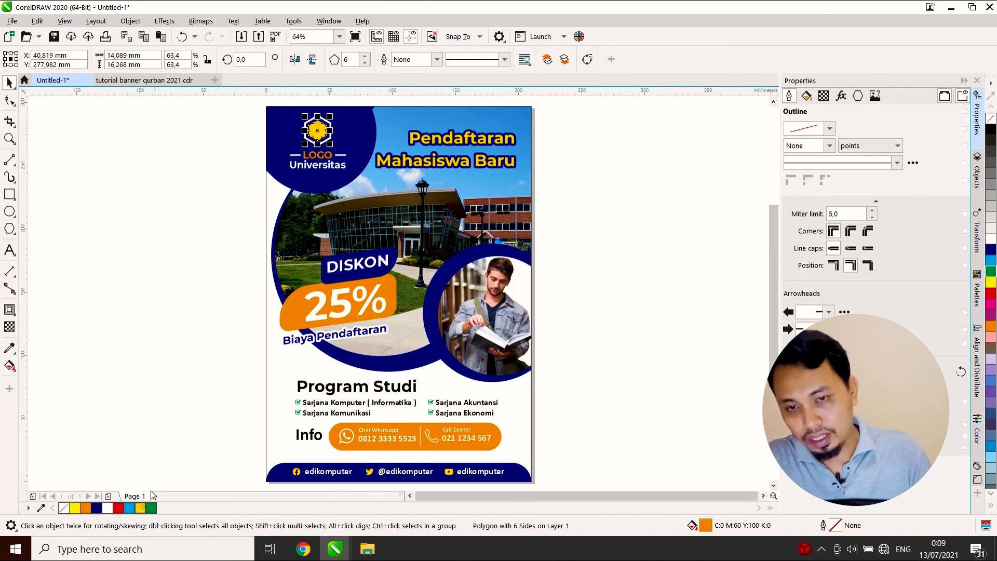
{"action": "left_click", "coordinate": [331, 157]}
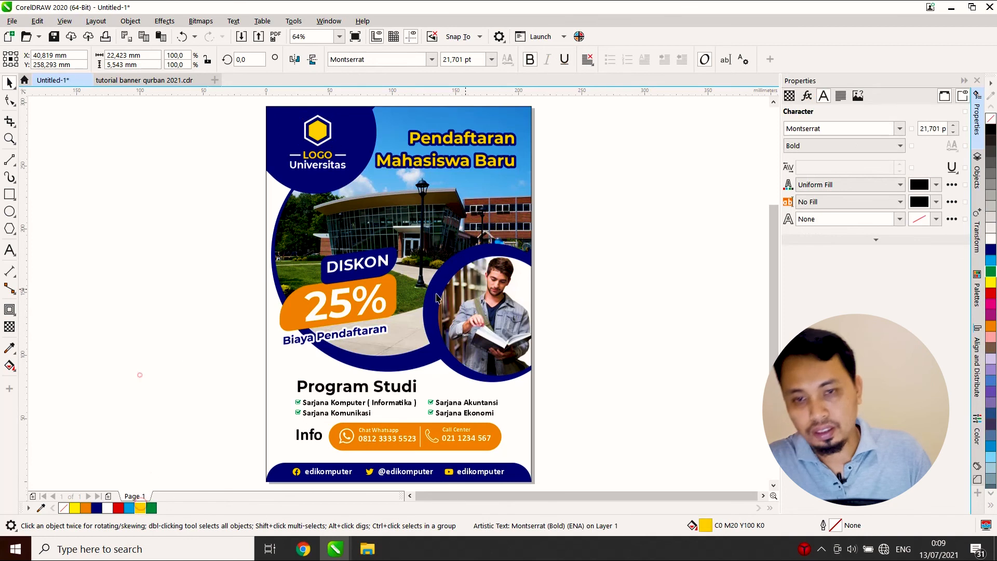
{"action": "left_click", "coordinate": [637, 237]}
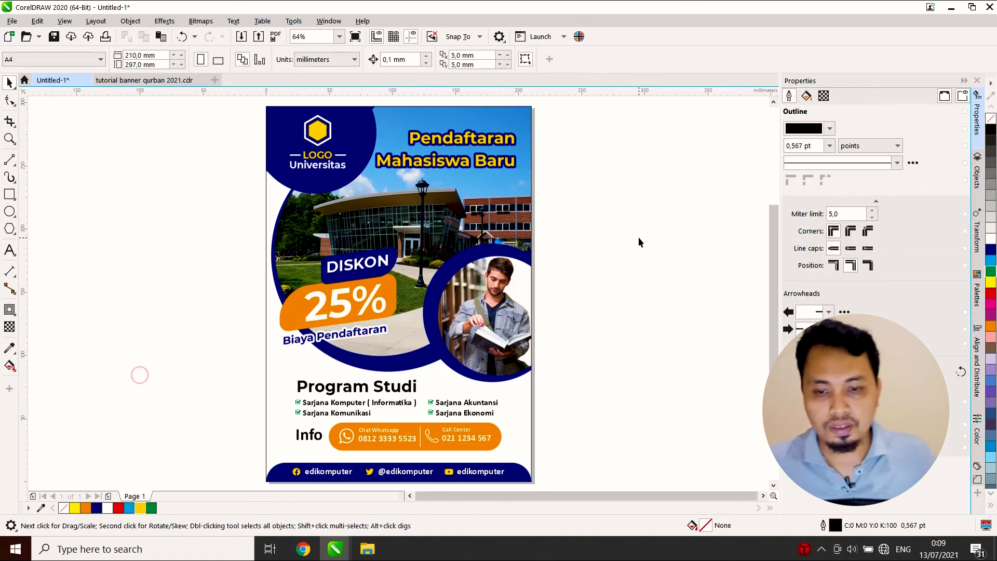
- Darken the orange 25% badge by setting its fill's magenta value to 80 (C0 M80 Y100 K0)
{"action": "left_click", "coordinate": [388, 290]}
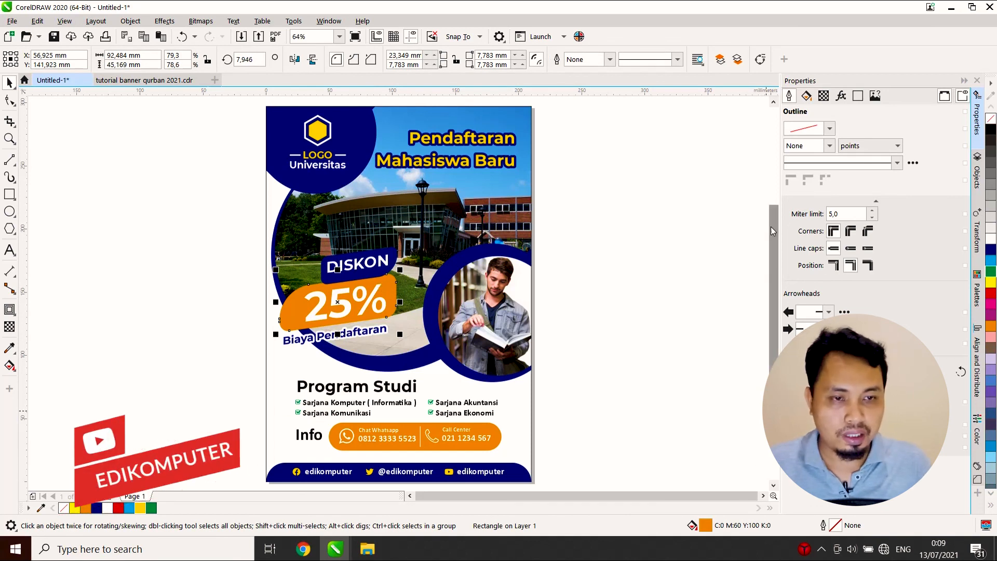
{"action": "left_click", "coordinate": [805, 96]}
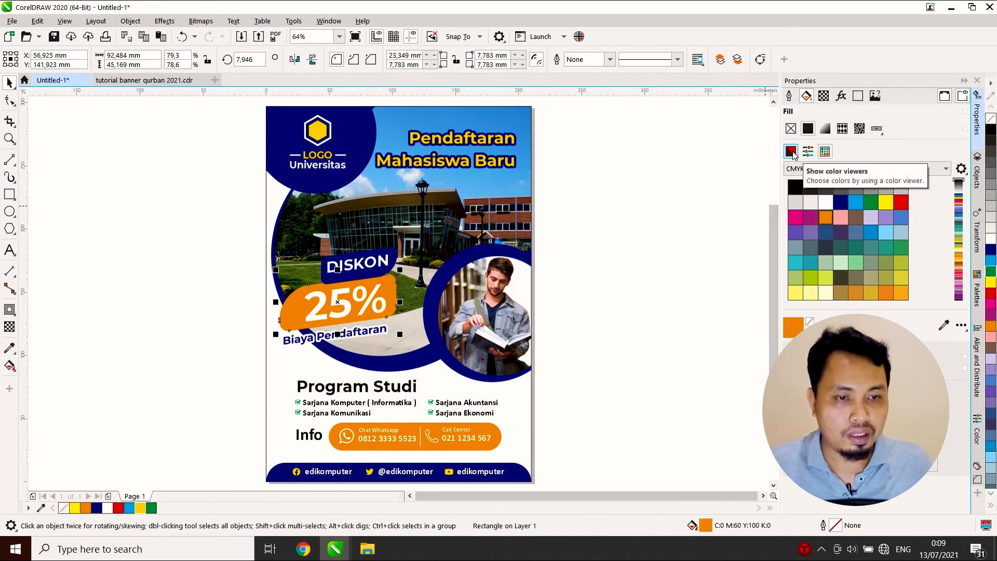
{"action": "left_click", "coordinate": [792, 152]}
{"action": "double_click", "coordinate": [955, 202]}
{"action": "type", "text": "80"}
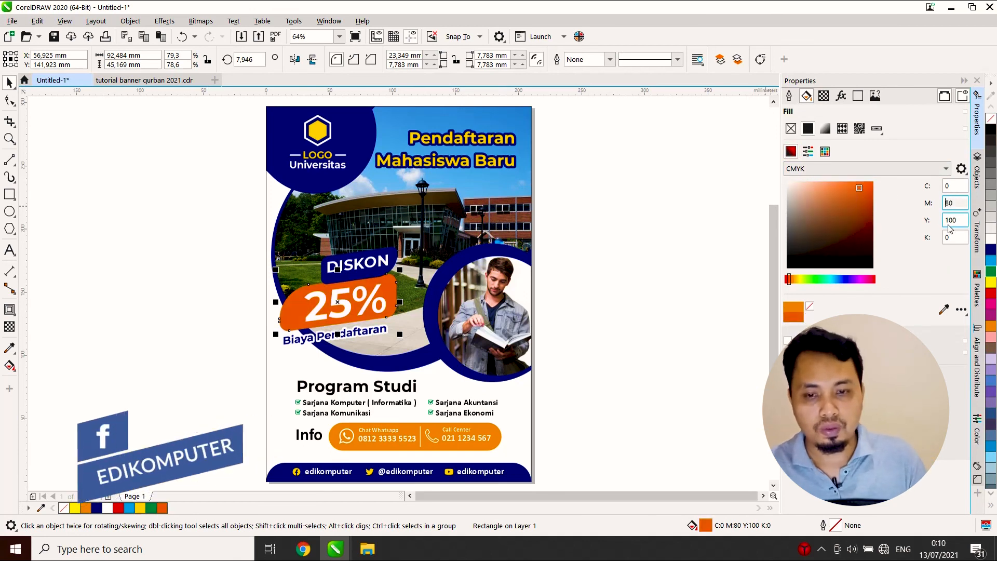
{"action": "left_click", "coordinate": [748, 291]}
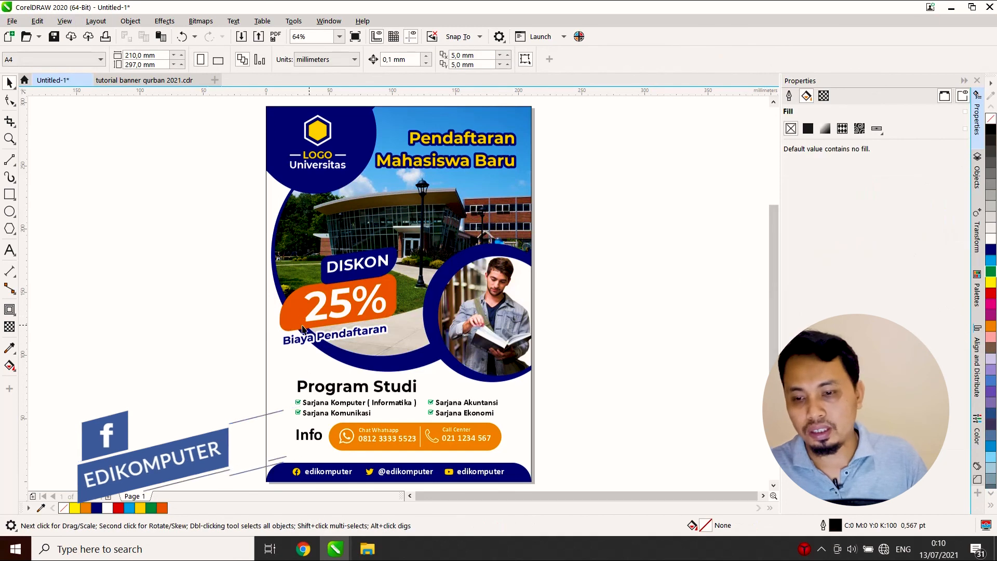
- Fill the rounded contact bar with the badge's dark orange, C0 M80 Y100 K0
{"action": "left_click", "coordinate": [497, 438]}
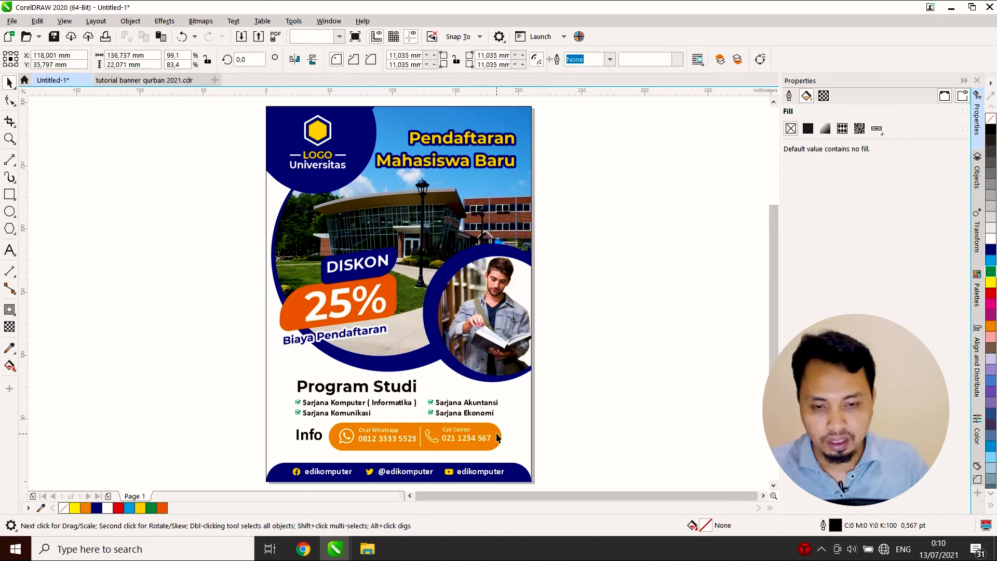
{"action": "left_click", "coordinate": [163, 509]}
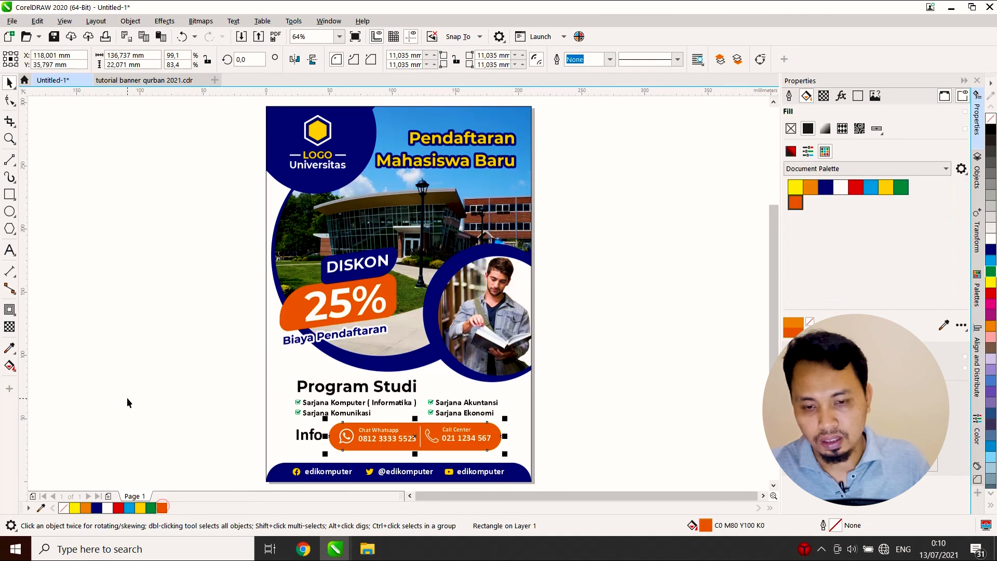
{"action": "left_click", "coordinate": [128, 399]}
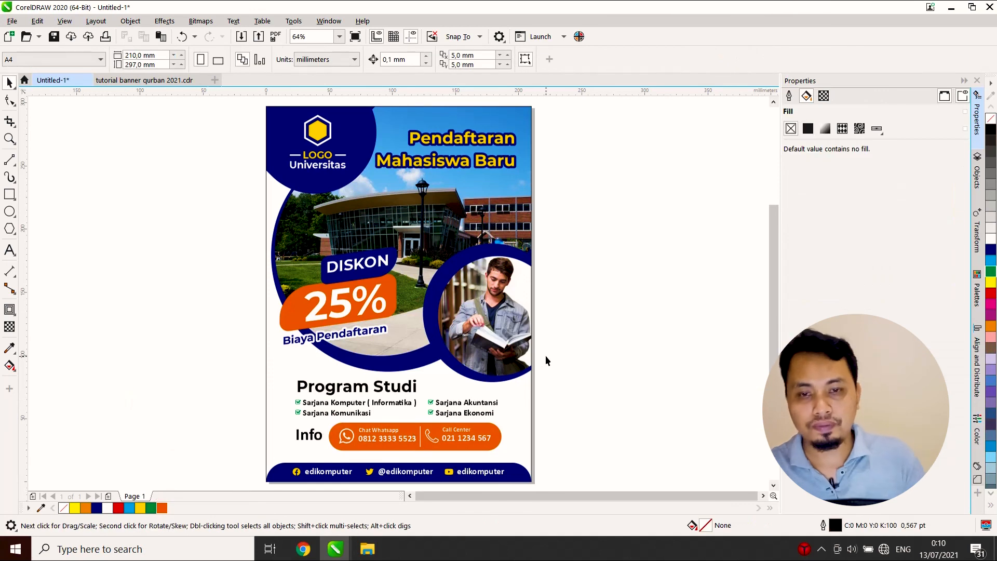